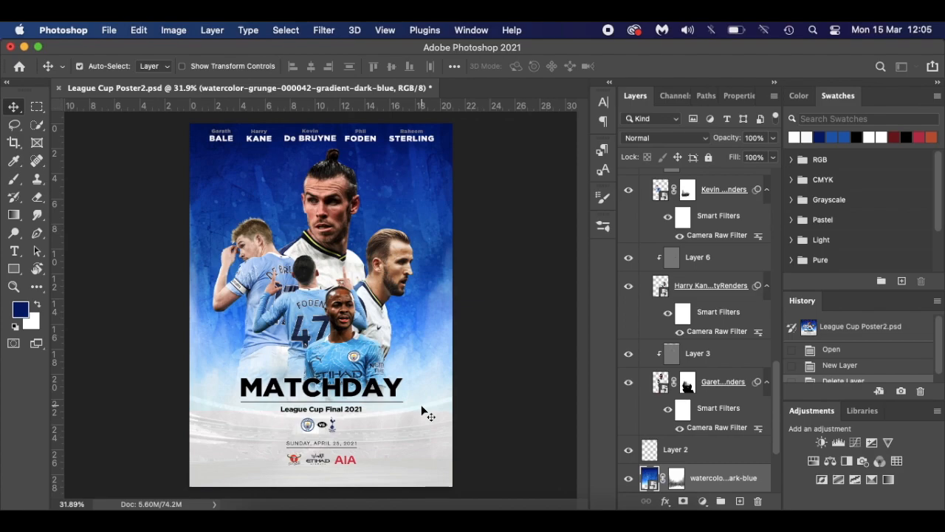
- Create a new document in millimetres: width 210, height 290, resolution 144 pixels/inch
key("super+n")
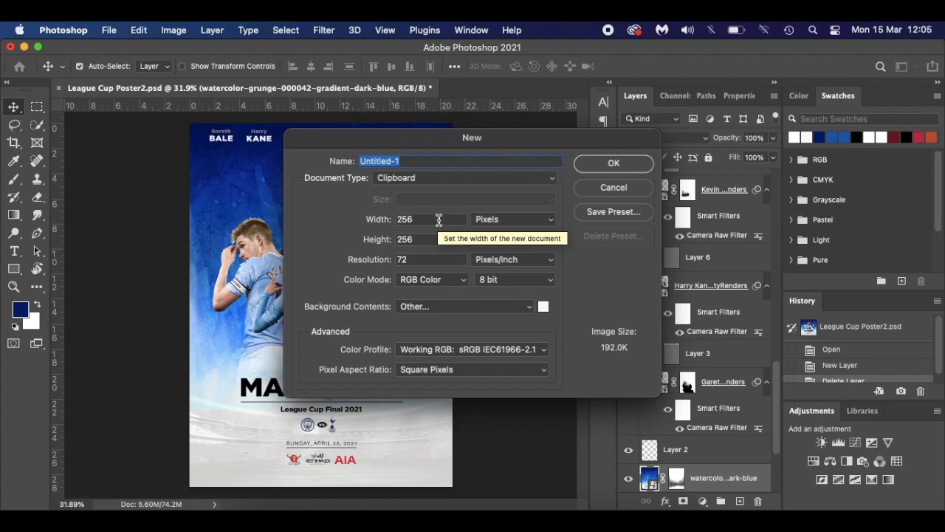
left_click(506, 219)
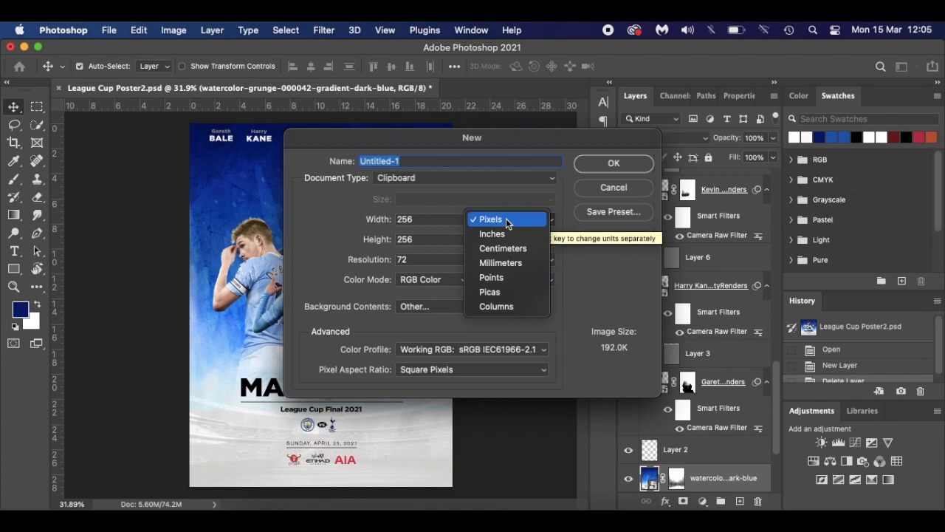
left_click(515, 264)
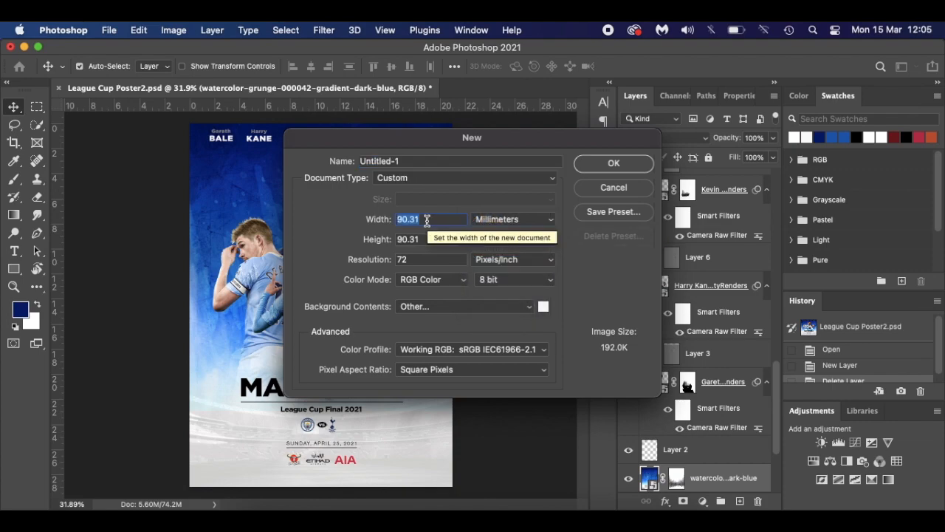
type("210")
key("Tab")
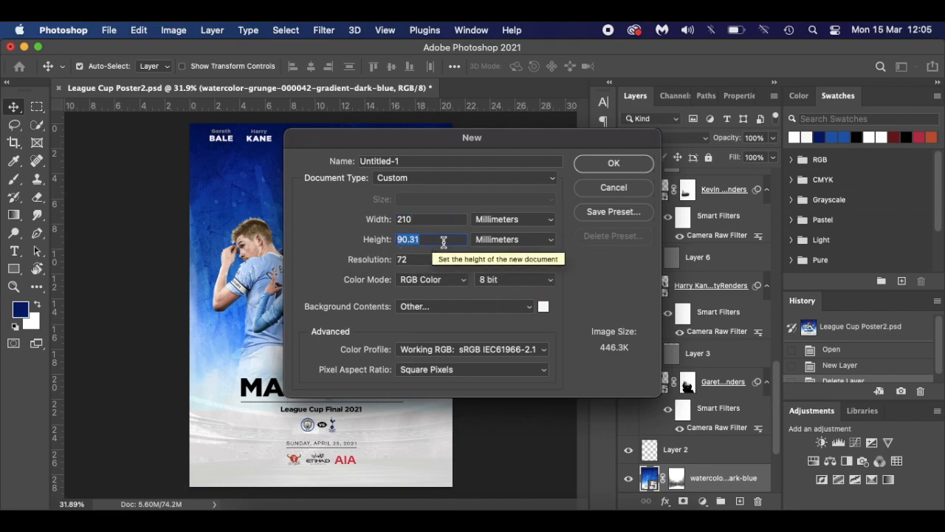
type("290")
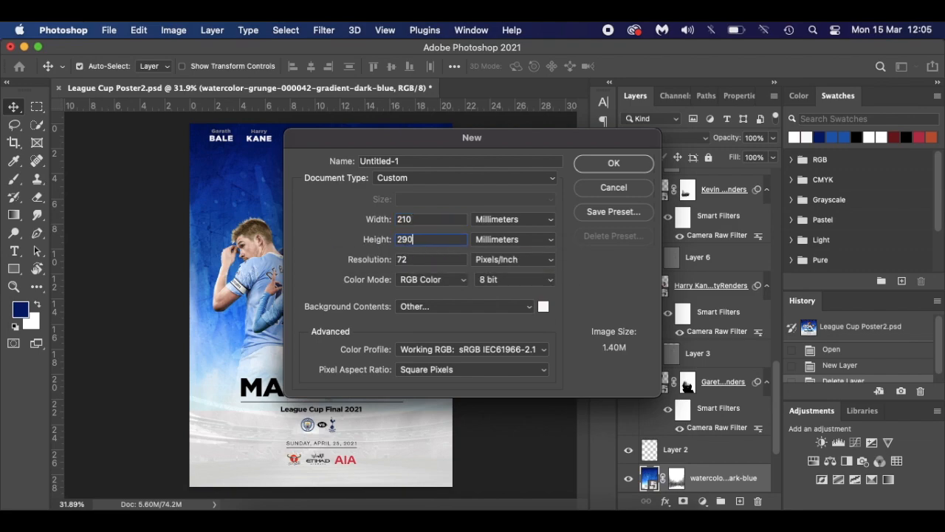
key("Tab")
type("144")
left_click(613, 162)
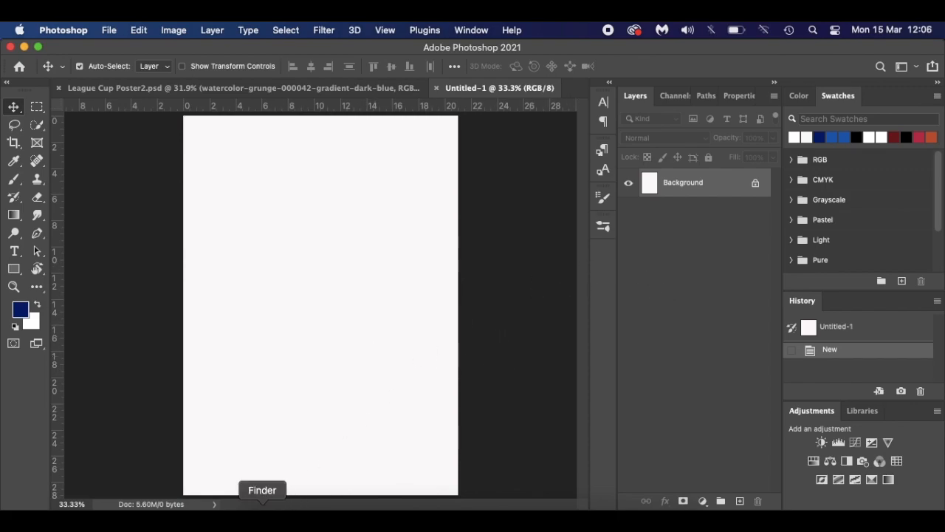
- Place wembley-stadium.jpg at the page bottom, enlarge it slightly, and lower its fill to 75%
left_click(259, 517)
left_click_drag(683, 236, 331, 452)
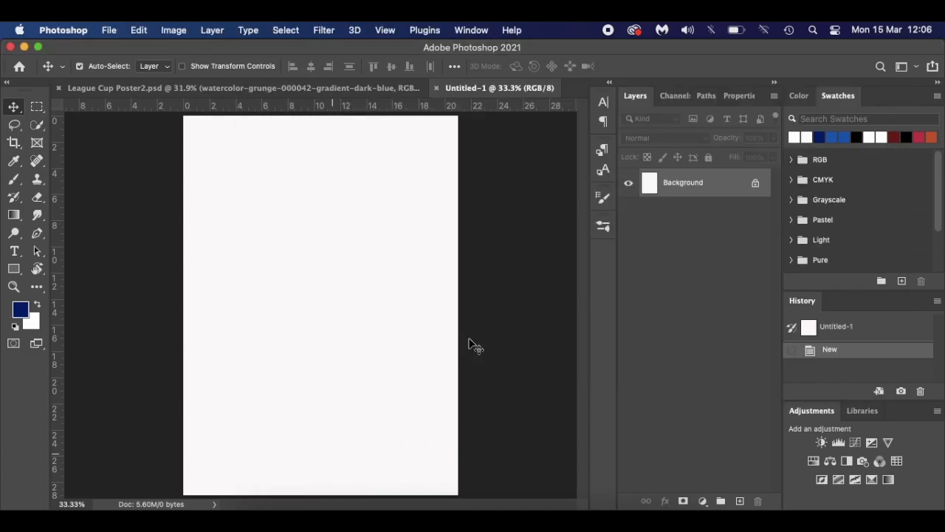
left_click_drag(411, 274, 407, 381)
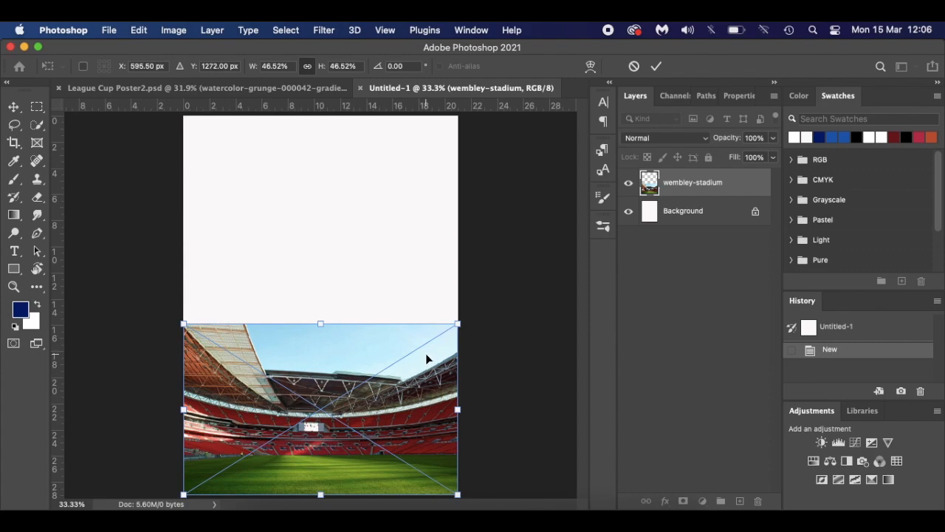
left_click_drag(409, 390, 408, 404)
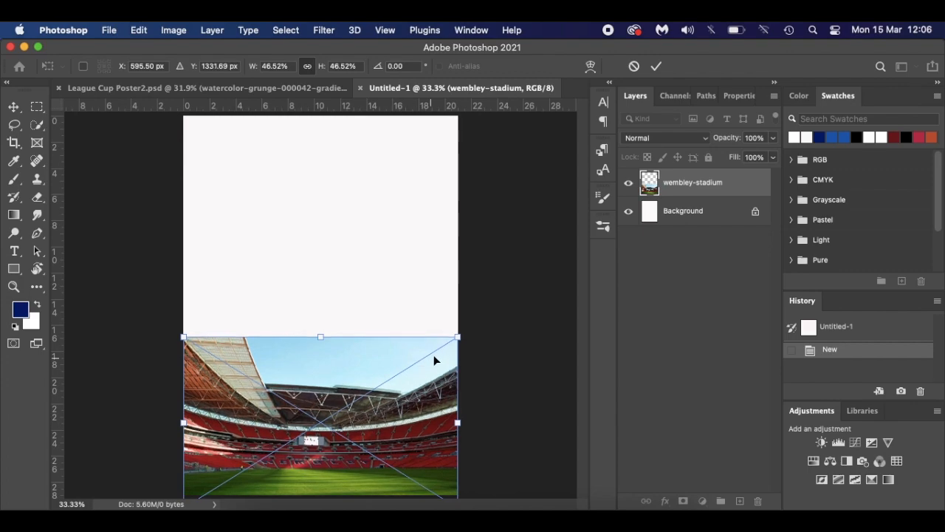
left_click_drag(458, 338, 466, 332)
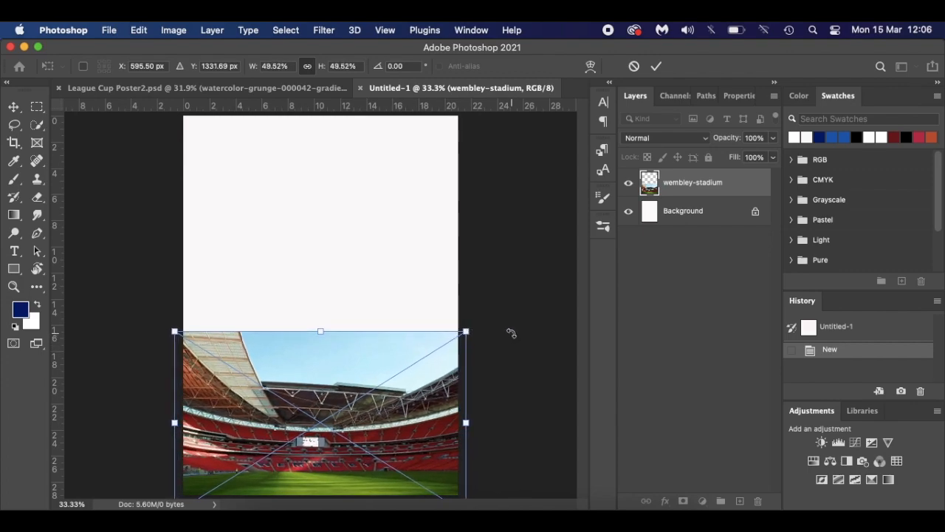
key("Return")
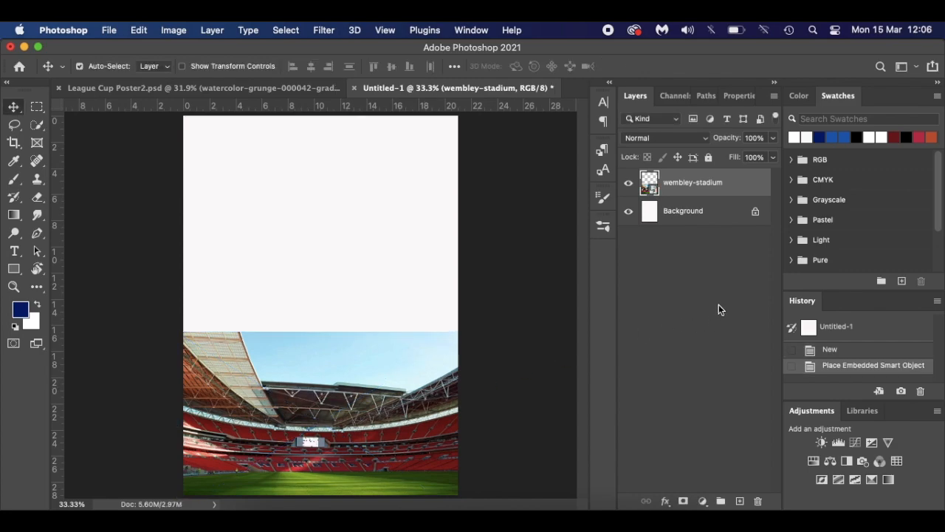
left_click_drag(733, 156, 713, 156)
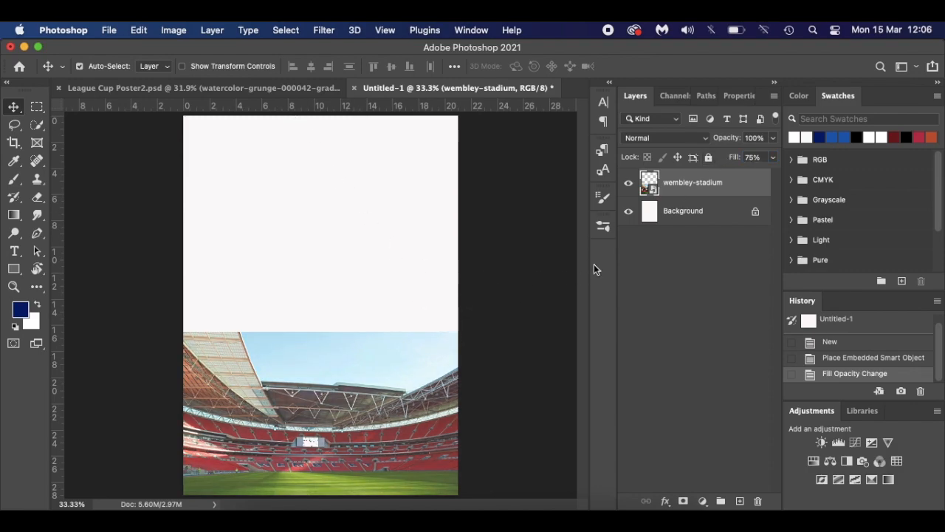
left_click(177, 30)
- Apply Hue/Saturation to the stadium layer with saturation -90 and lightness +50
mouse_move(184, 68)
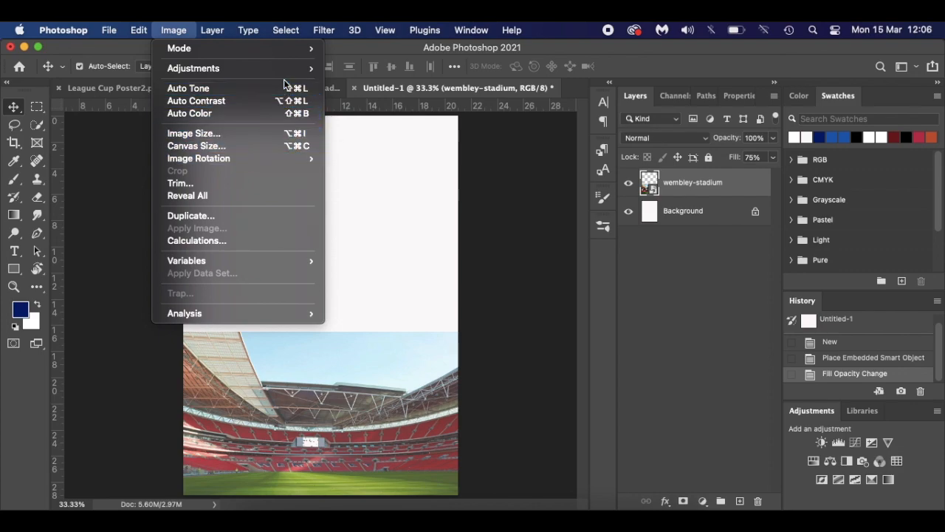
mouse_move(286, 68)
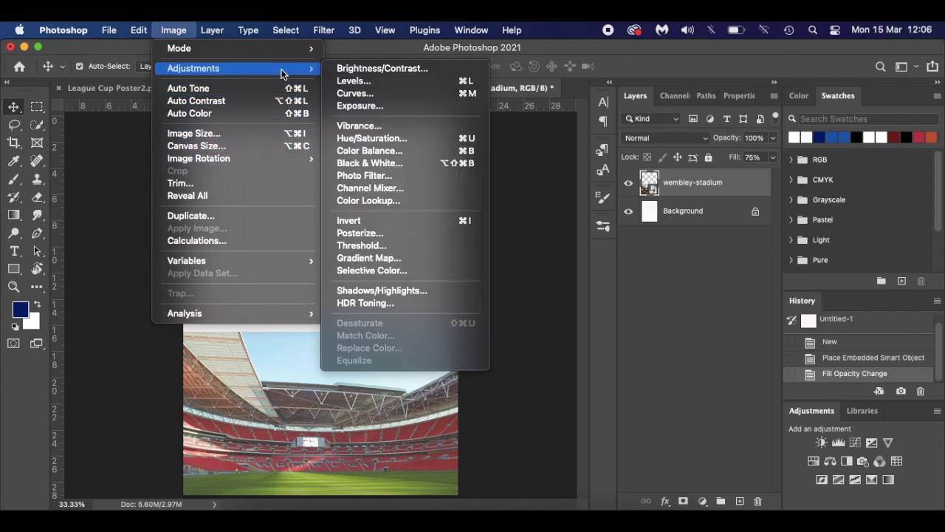
left_click(409, 141)
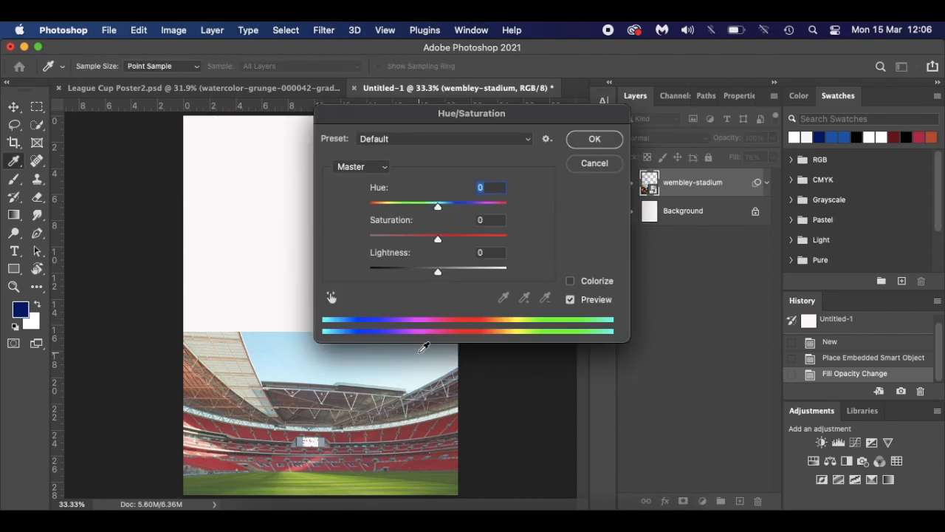
left_click_drag(438, 245, 375, 241)
left_click_drag(436, 272, 473, 277)
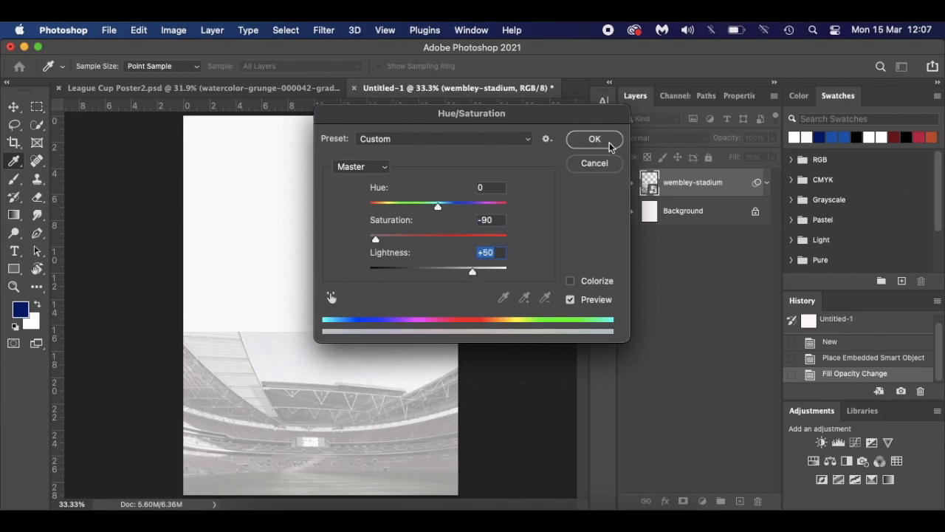
left_click(605, 140)
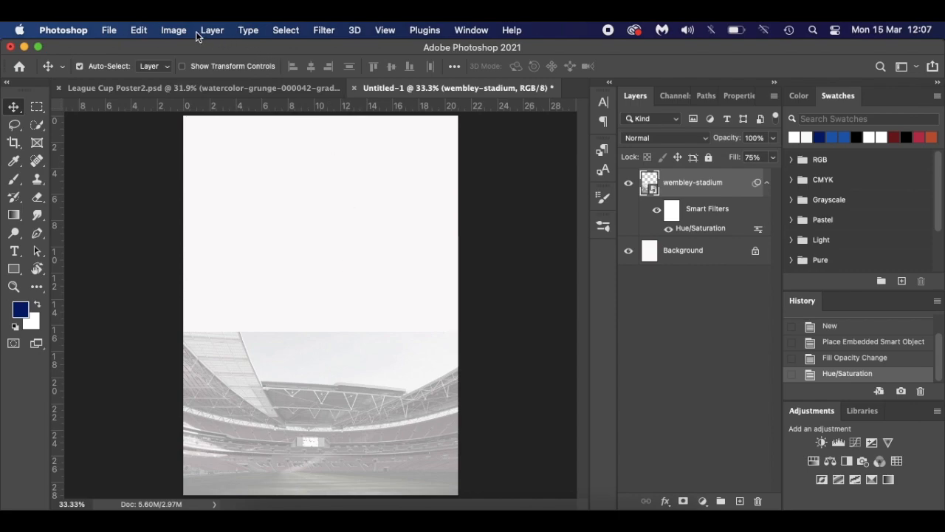
- Check the finished League Cup Poster2 for reference, then return to Untitled-1
left_click(198, 87)
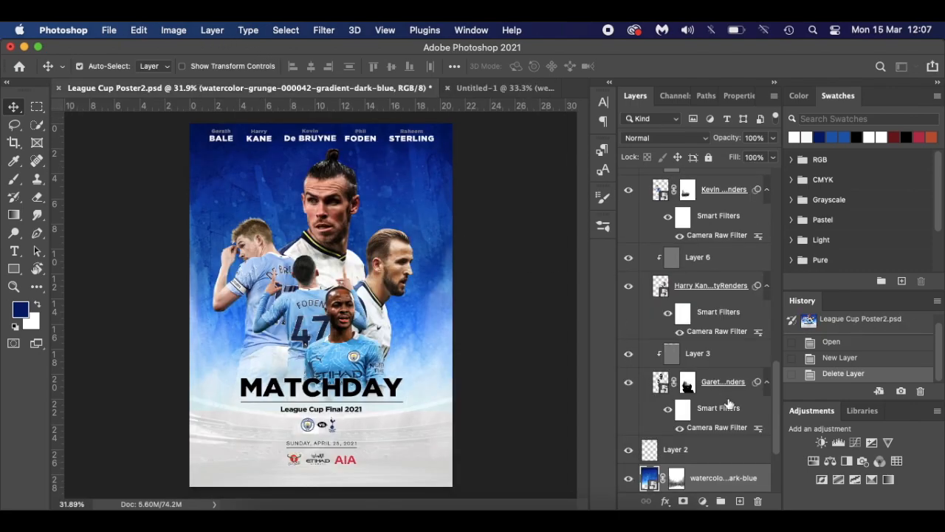
scroll(722, 402, "down", 3)
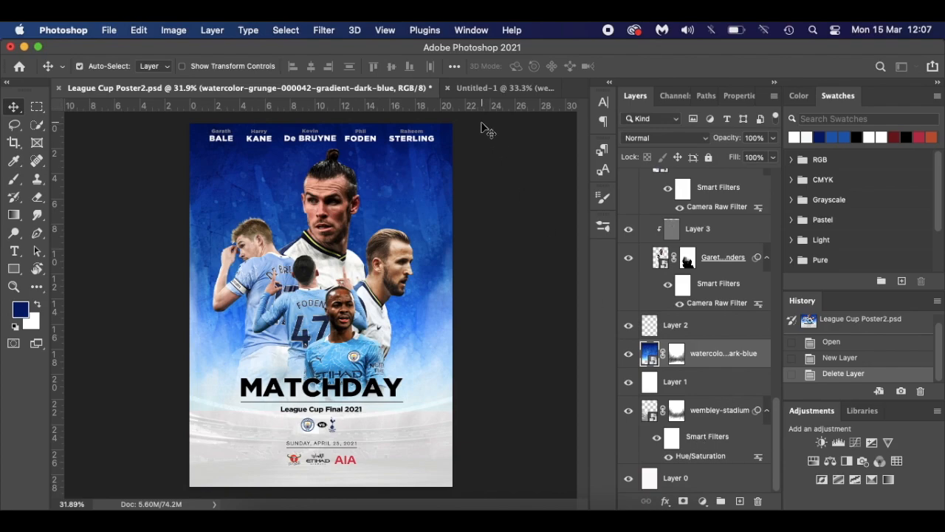
left_click(470, 87)
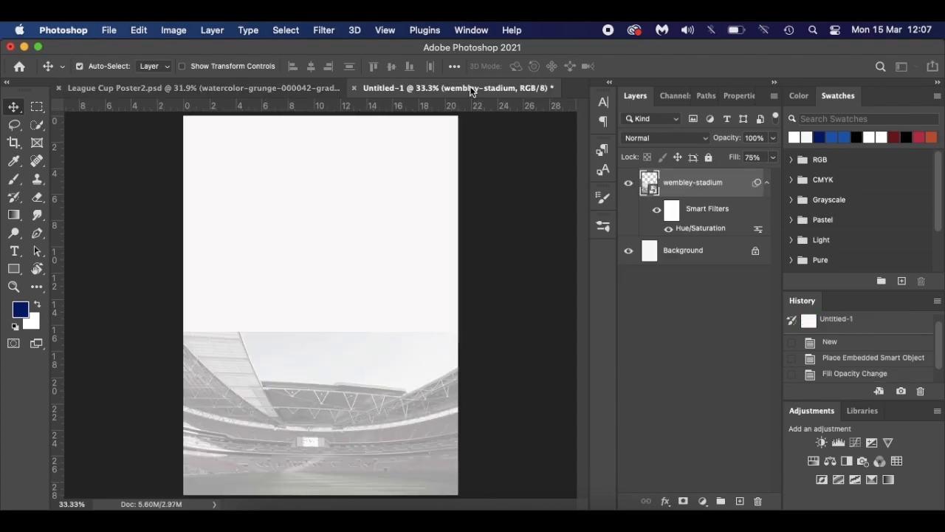
- Add a new layer filled with white over the stadium and set its opacity to 50%
left_click(739, 501)
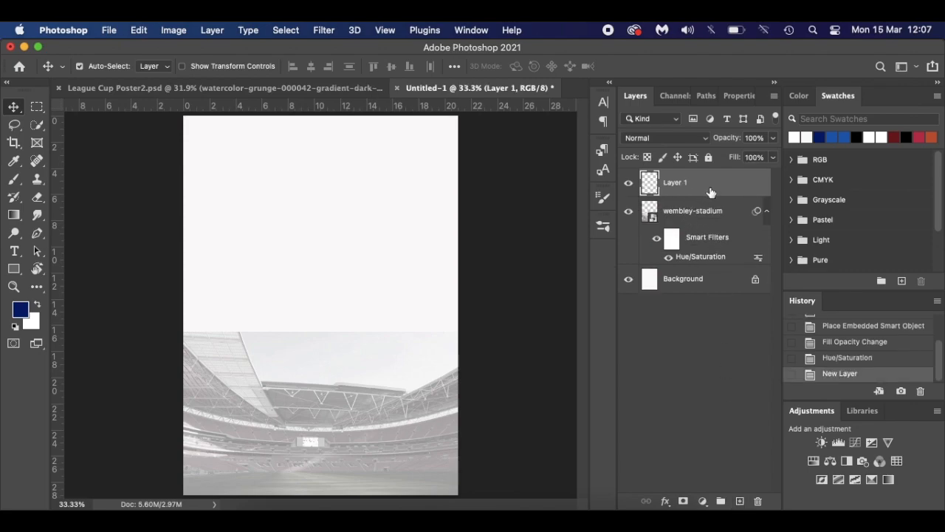
left_click(14, 326)
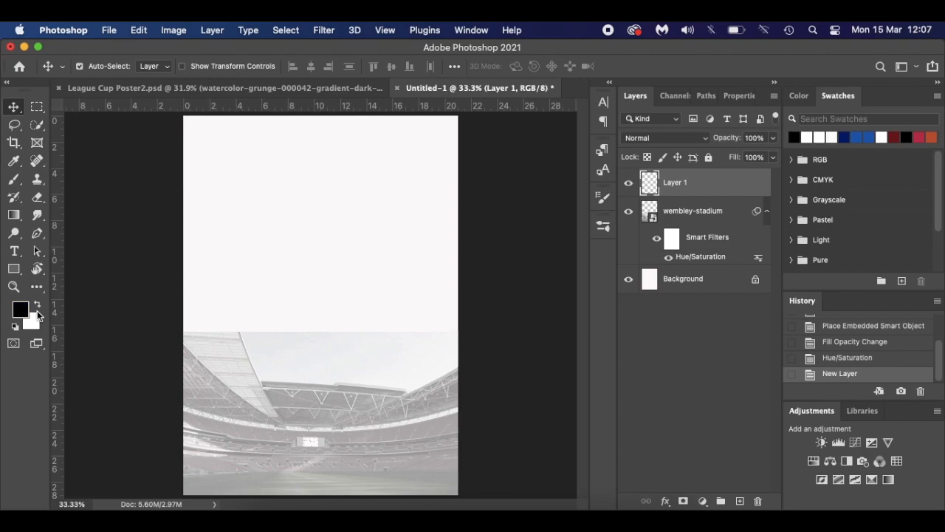
left_click(37, 304)
left_click(38, 304)
left_click(38, 305)
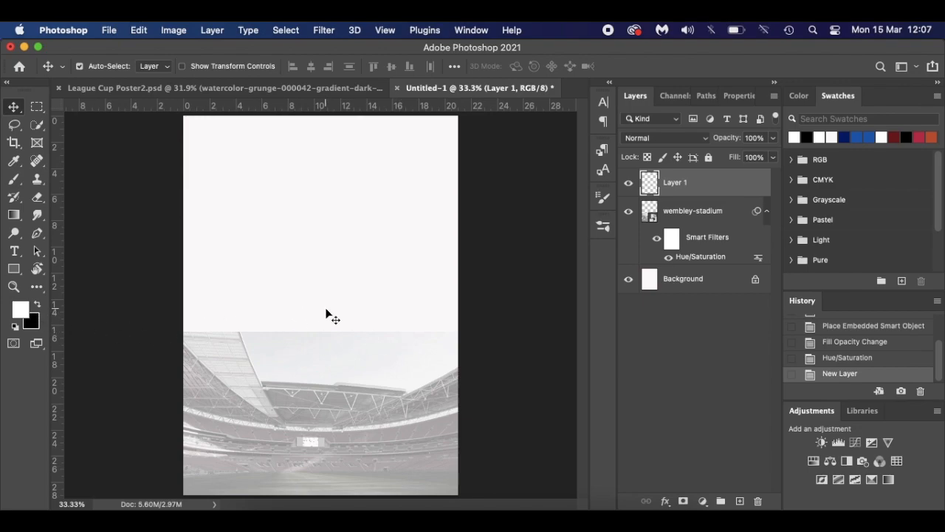
key("alt+BackSpace")
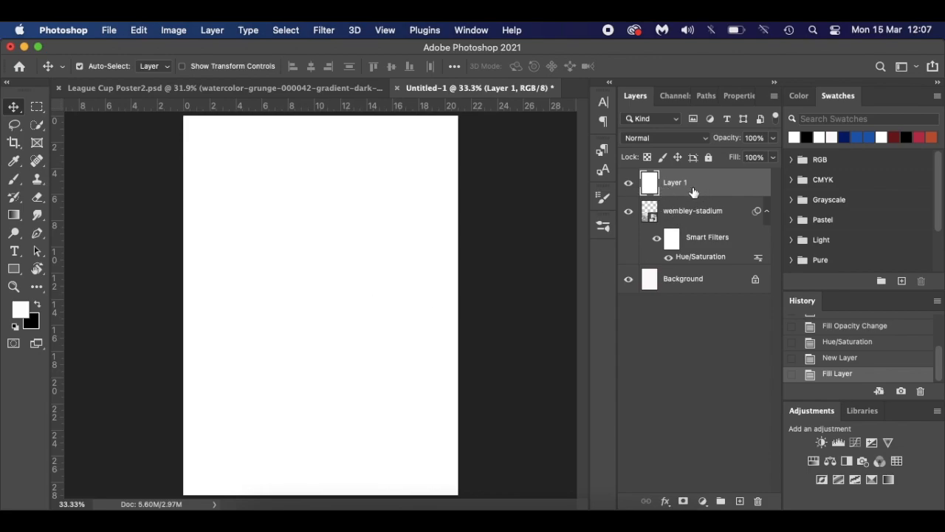
left_click_drag(724, 137, 704, 136)
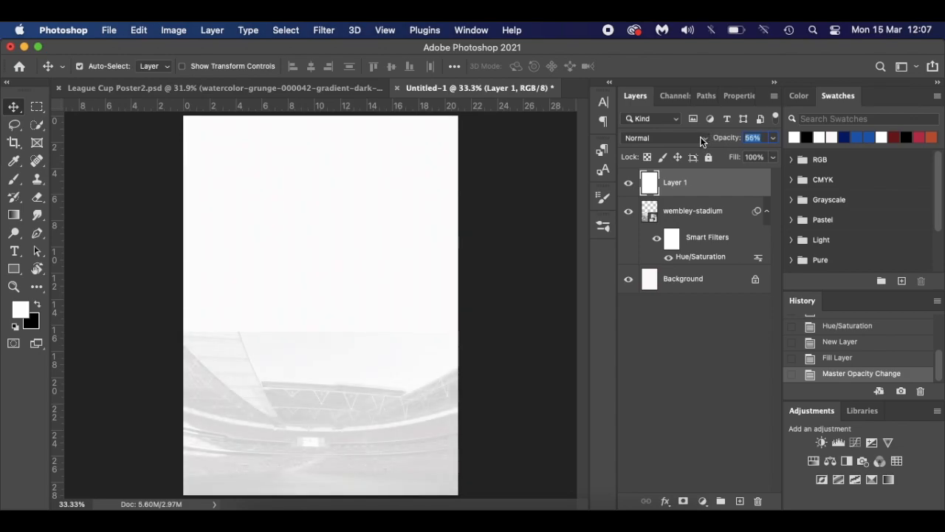
left_click_drag(700, 137, 697, 136)
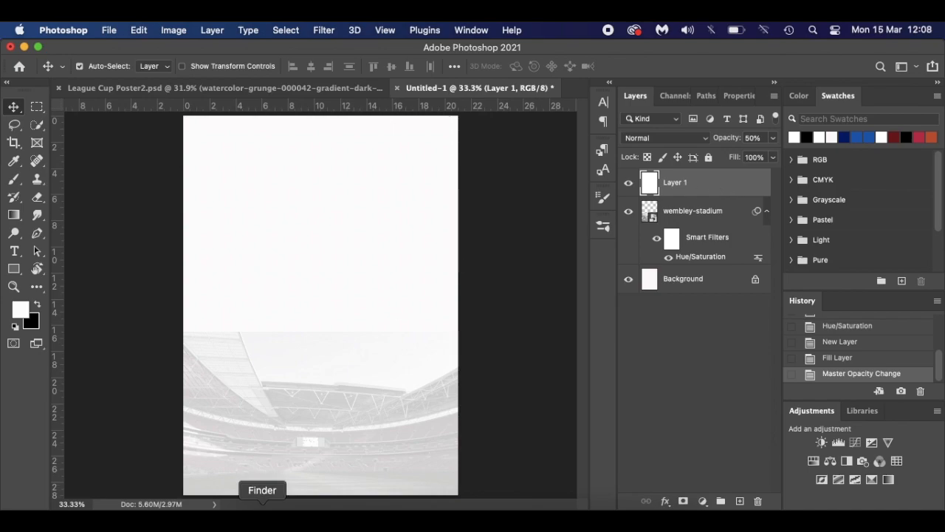
- Place the blue watercolor texture into the document, then undo the placement
left_click(260, 514)
left_click_drag(768, 228, 322, 432)
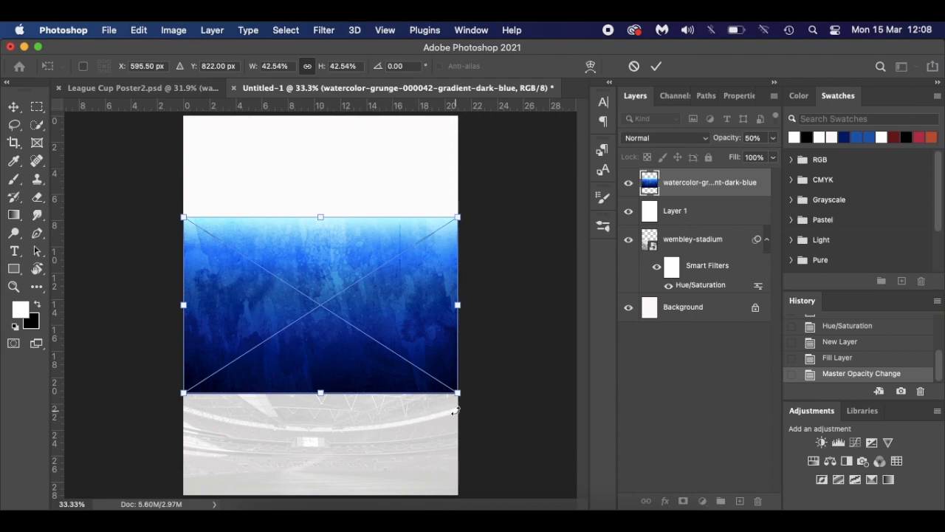
left_click_drag(456, 410, 217, 226)
key("Escape")
key("Return")
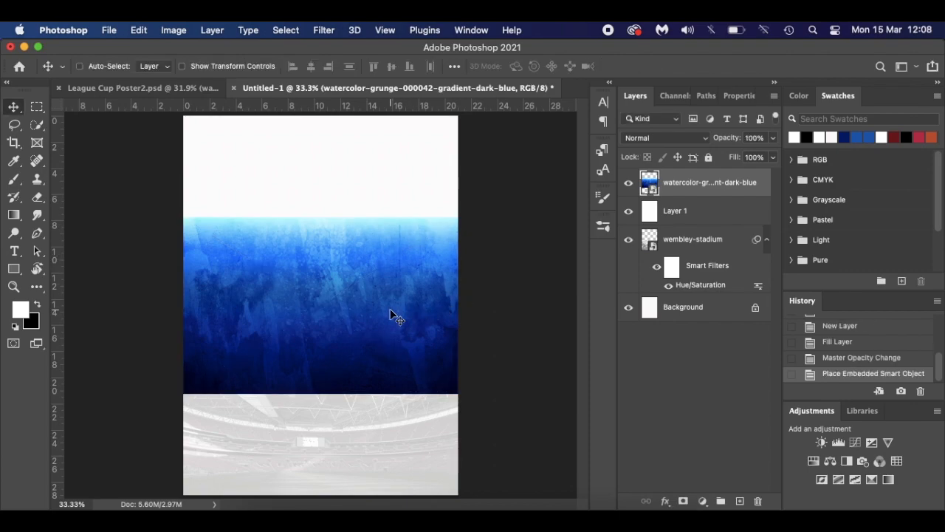
key("super+z")
- Re-place the watercolor texture, flip it vertically, move it to the top and scale it to about 74%
left_click(262, 517)
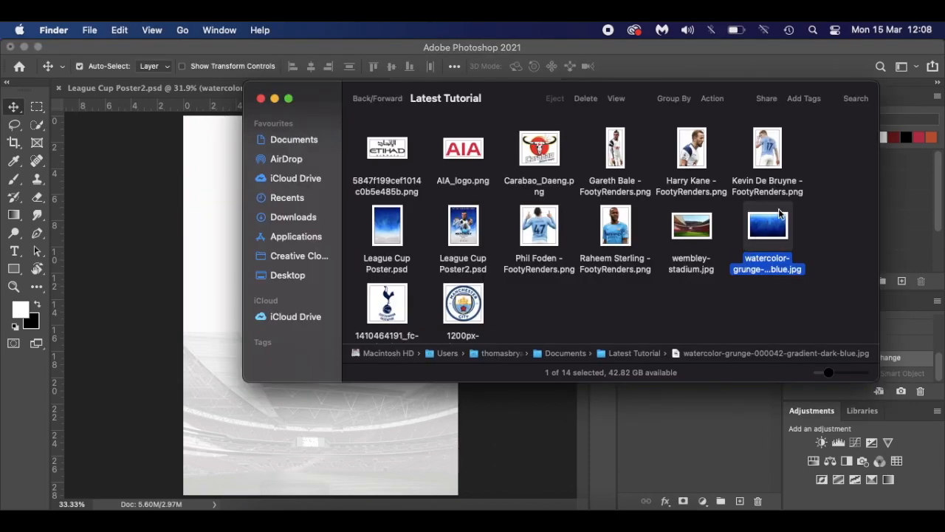
left_click_drag(765, 244, 310, 433)
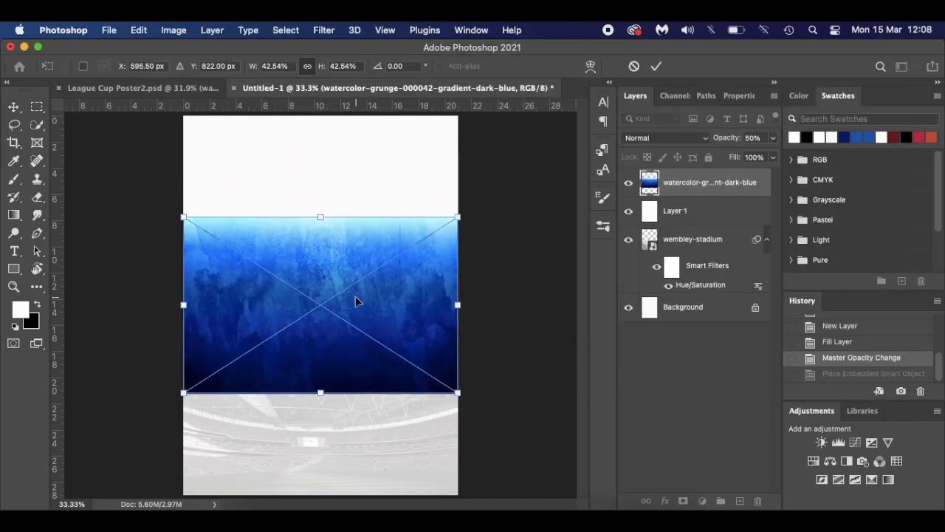
right_click(334, 264)
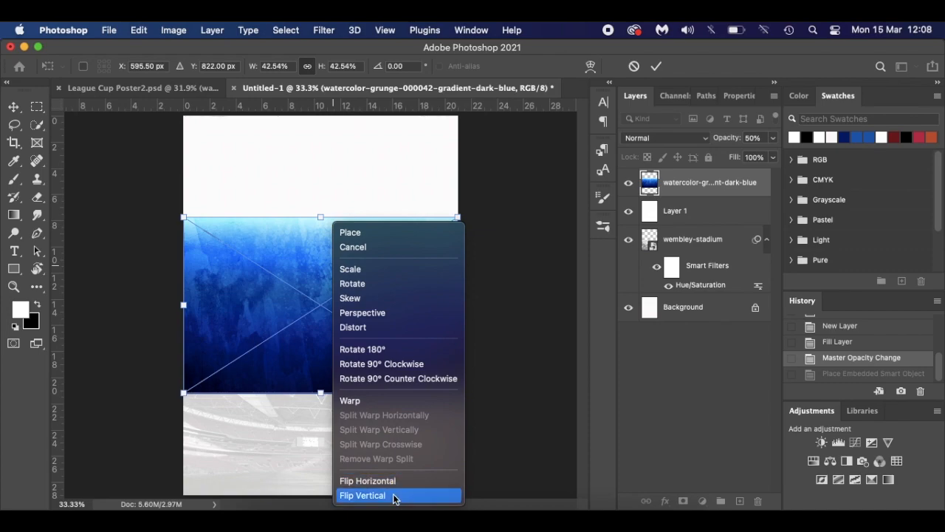
left_click(393, 497)
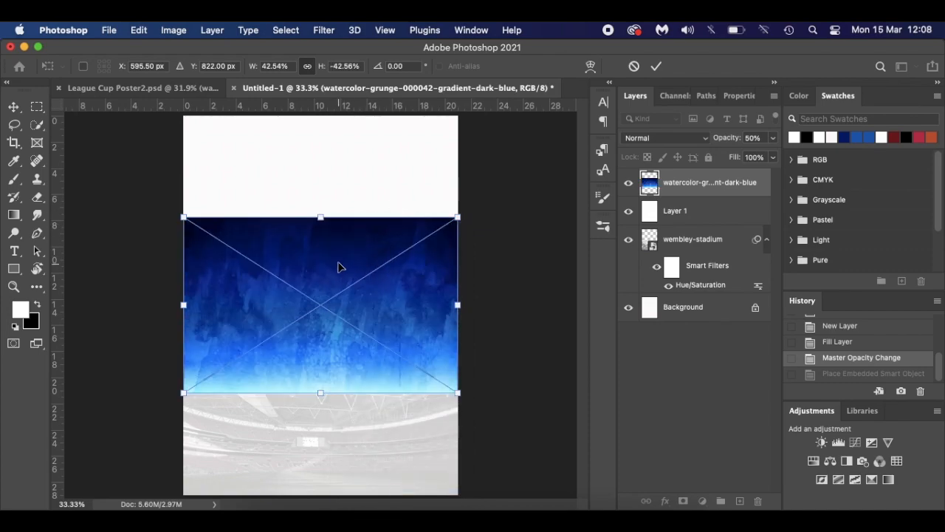
left_click_drag(337, 264, 337, 160)
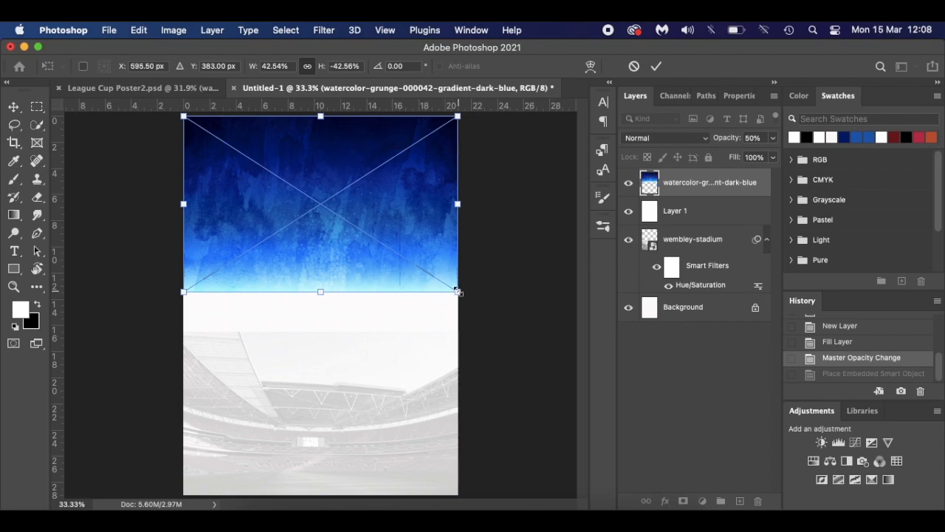
left_click_drag(458, 292, 554, 373)
left_click_drag(426, 214, 427, 275)
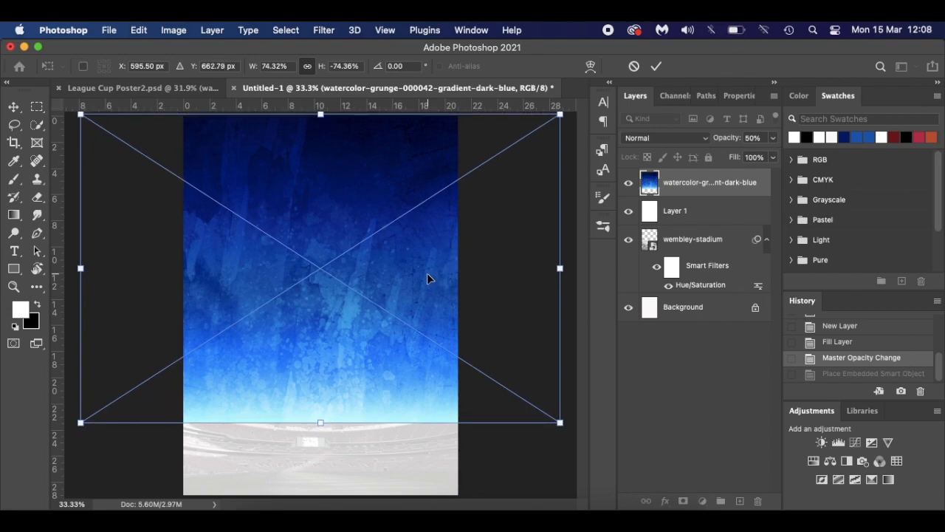
key("Return")
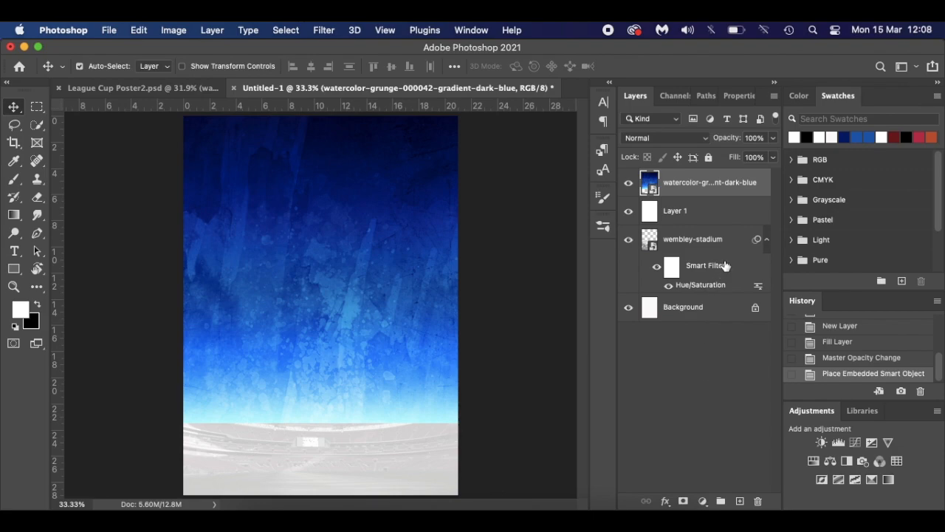
- Add a white layer mask to the watercolor-grunge layer and pick the Brush tool
left_click(683, 503)
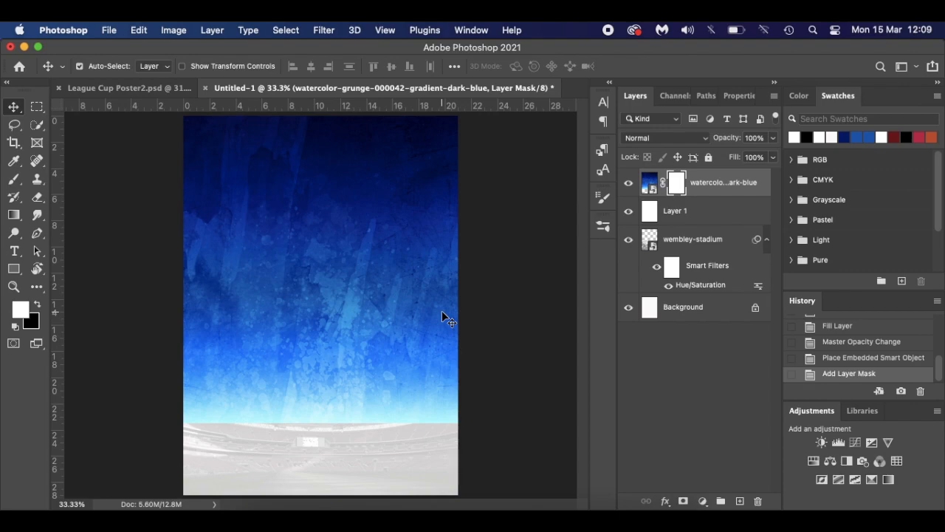
key("b")
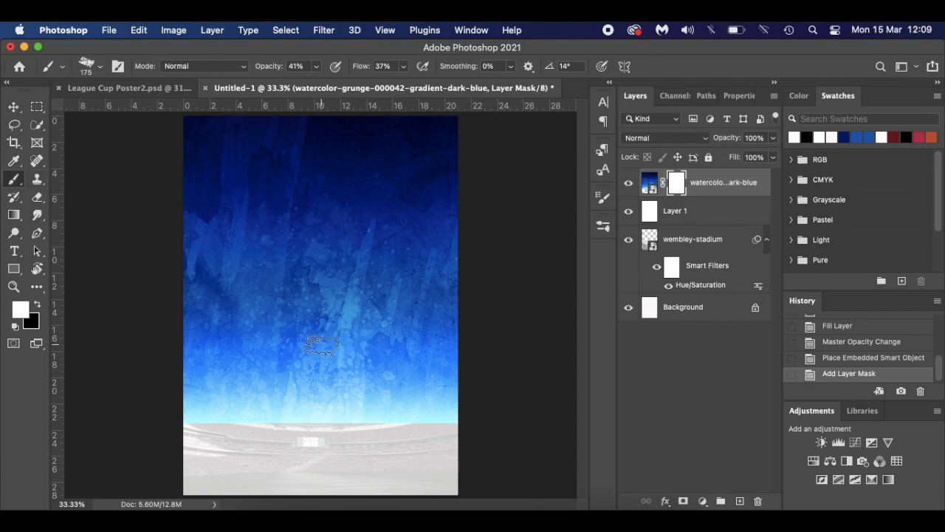
- Open the brush presets and the Brush Settings panel from the Window menu, then close it
right_click(323, 345)
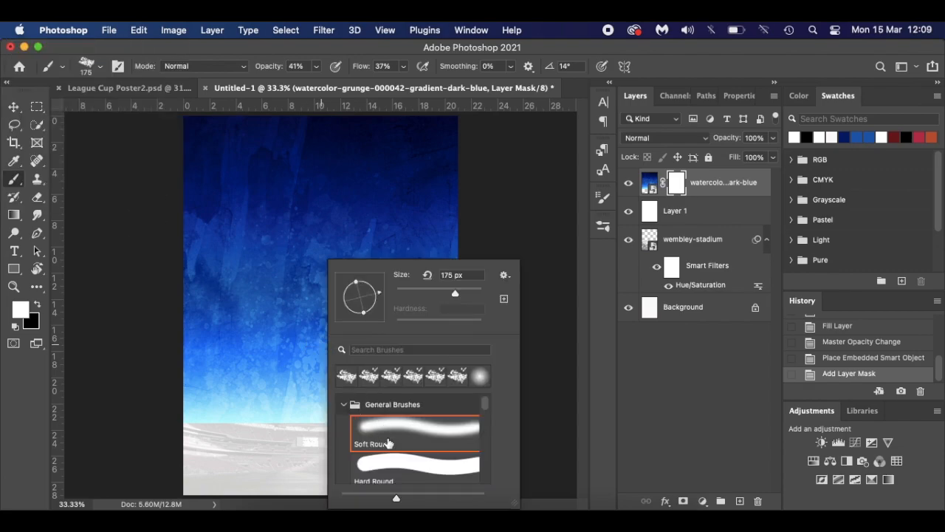
scroll(389, 443, "down", 3)
scroll(389, 444, "up", 3)
left_click(604, 201)
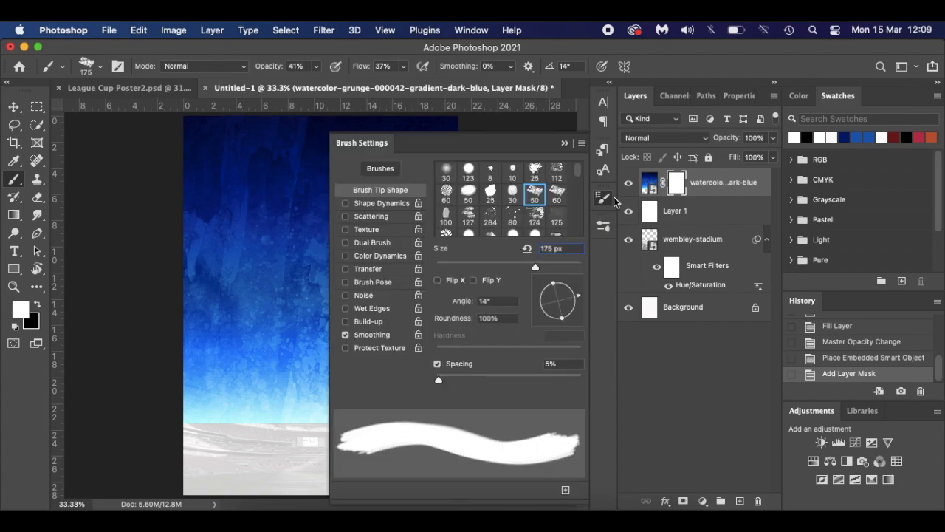
left_click(471, 30)
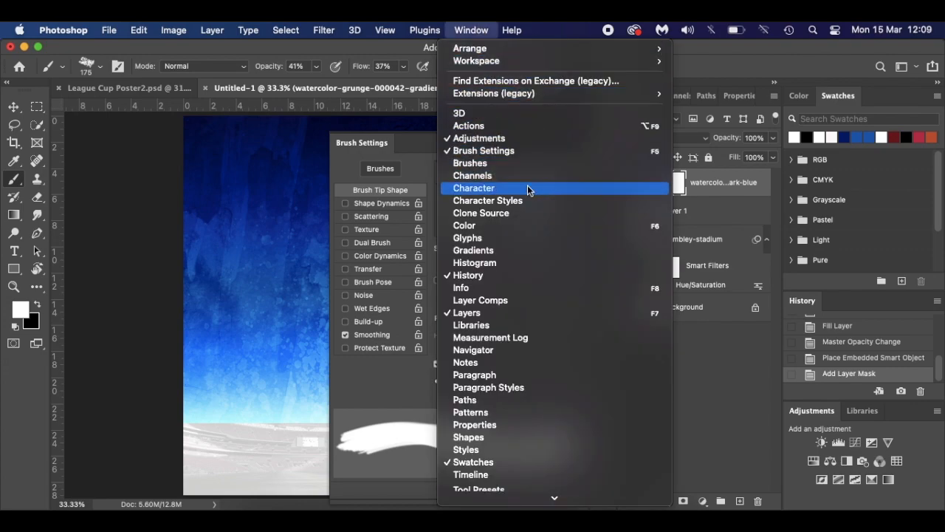
scroll(511, 277, "down", 5)
scroll(510, 276, "up", 5)
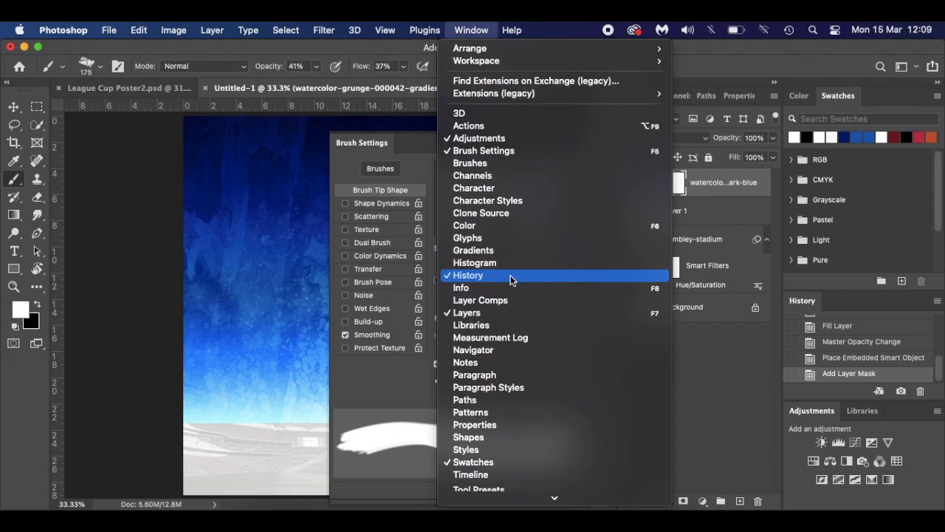
left_click(494, 151)
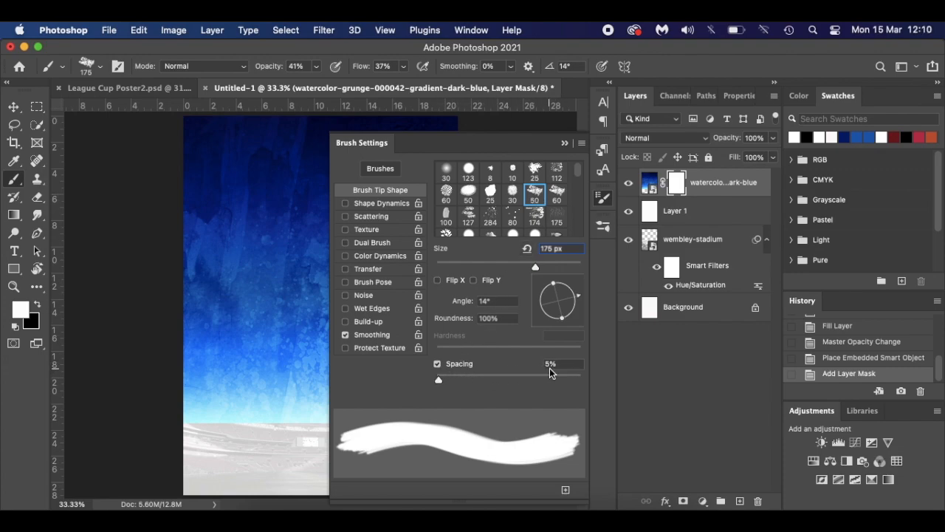
left_click(564, 145)
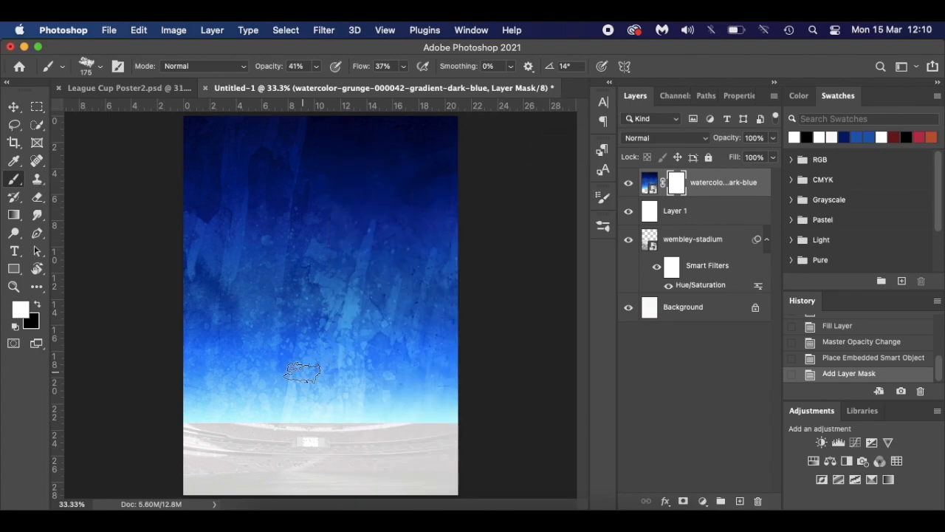
- Set brush opacity and flow to 100%, paint test strokes on the mask, then fill it white
left_click(40, 308)
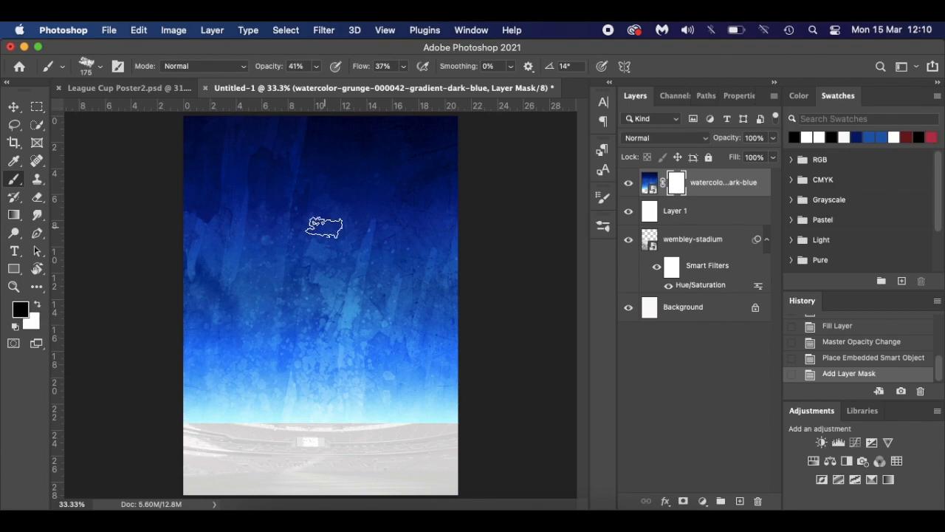
left_click_drag(262, 67, 414, 95)
left_click_drag(360, 68, 474, 88)
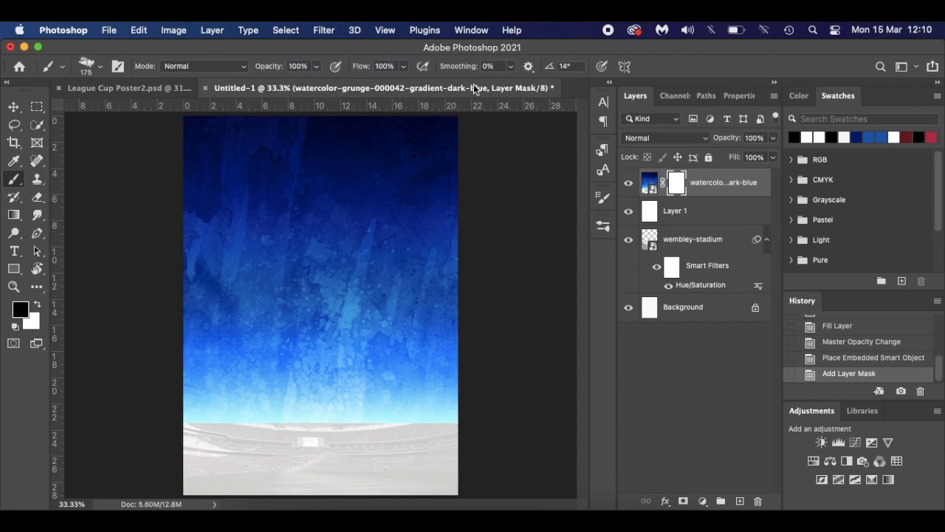
left_click_drag(207, 427, 279, 225)
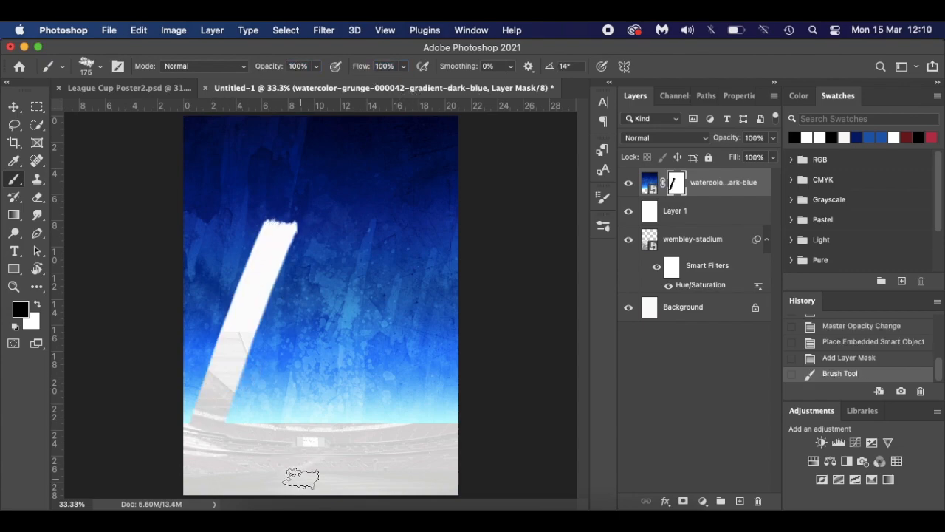
left_click(37, 304)
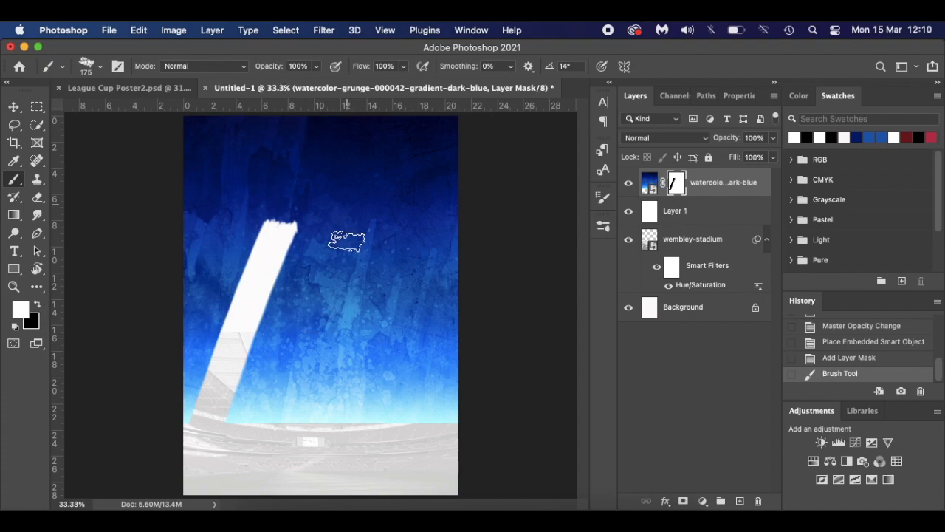
left_click_drag(317, 317, 127, 302)
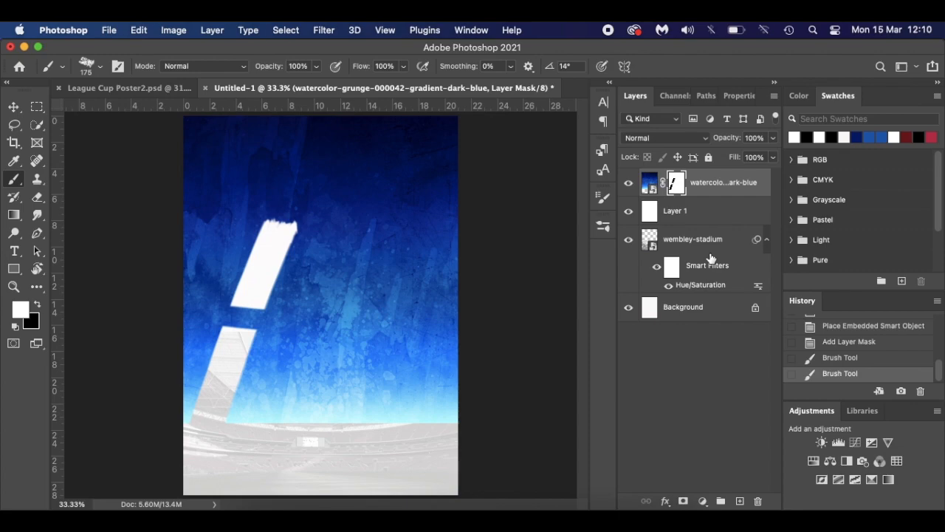
key("alt+BackSpace")
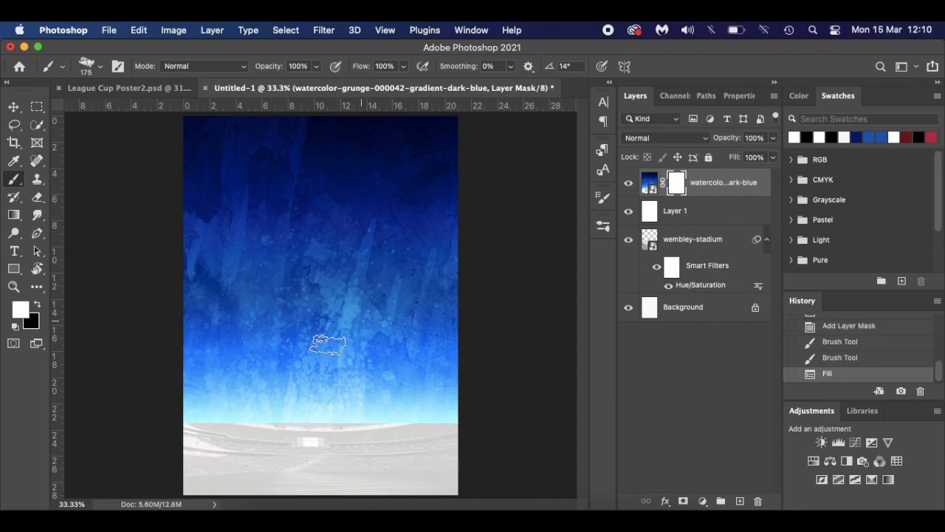
- With brush opacity and flow at 30%, paint black on the mask to fade the blue's lower-left edge
left_click_drag(263, 64, 213, 65)
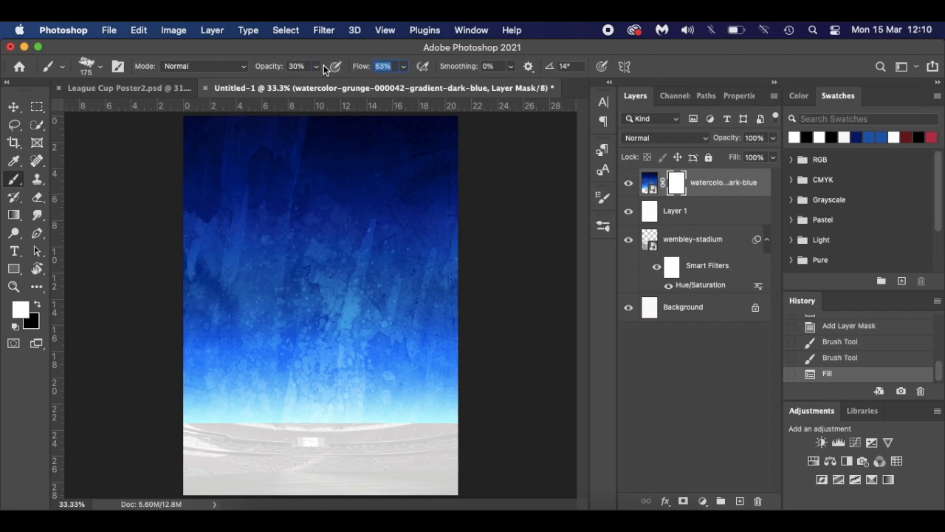
left_click_drag(320, 66, 314, 65)
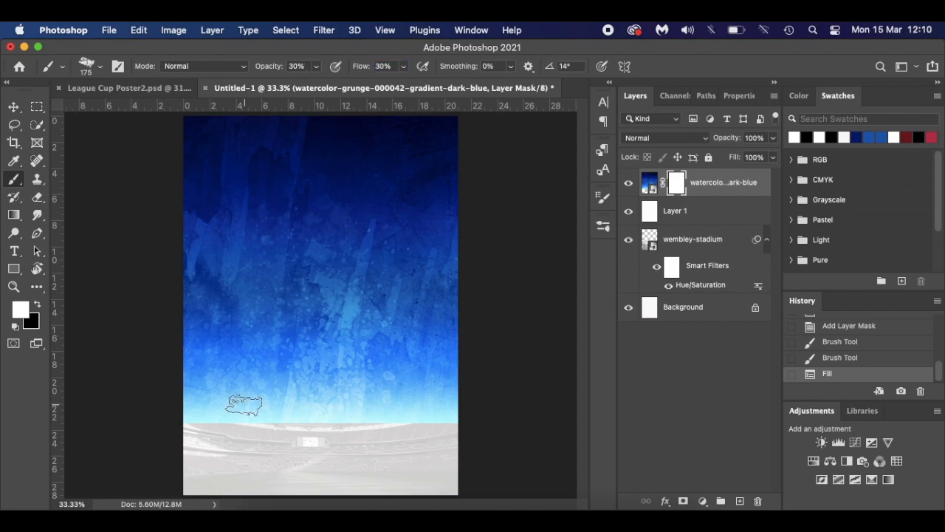
mouse_move(184, 417)
left_mouse_down()
mouse_move(195, 429)
mouse_move(268, 373)
left_mouse_up()
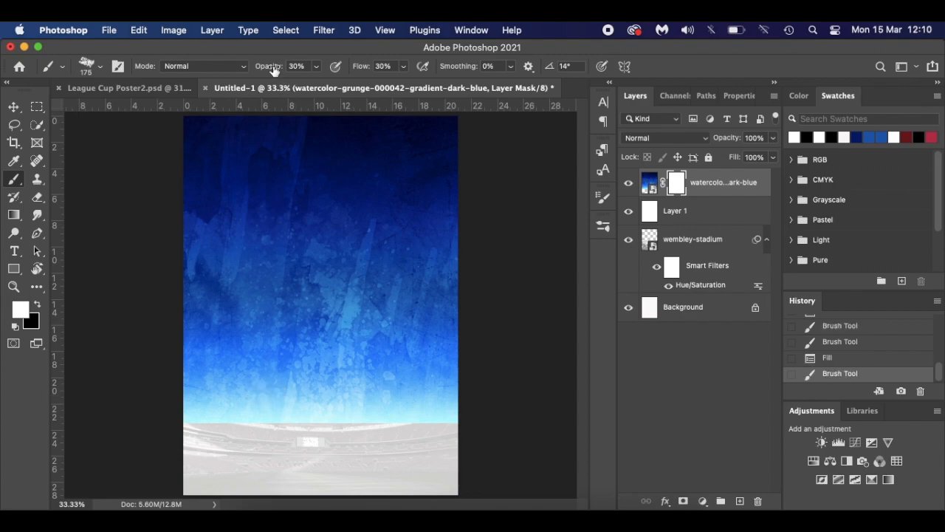
key("x")
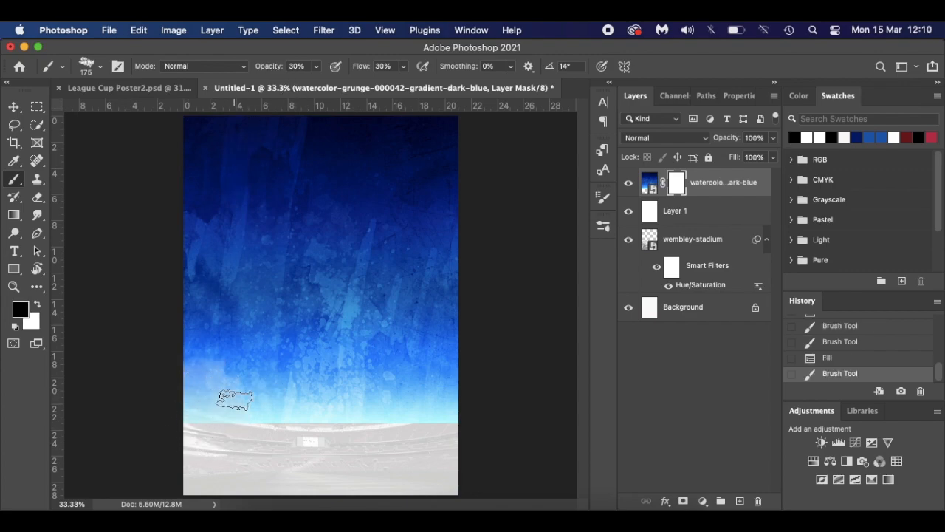
mouse_move(196, 399)
left_mouse_down()
mouse_move(186, 427)
mouse_move(173, 355)
mouse_move(184, 413)
mouse_move(205, 369)
mouse_move(283, 442)
mouse_move(297, 426)
mouse_move(342, 425)
mouse_move(390, 407)
mouse_move(422, 420)
mouse_move(450, 386)
mouse_move(458, 407)
mouse_move(477, 288)
mouse_move(449, 439)
mouse_move(348, 426)
mouse_move(188, 430)
mouse_move(211, 407)
mouse_move(258, 428)
mouse_move(318, 435)
mouse_move(443, 430)
mouse_move(443, 414)
mouse_move(291, 435)
mouse_move(194, 428)
left_mouse_up()
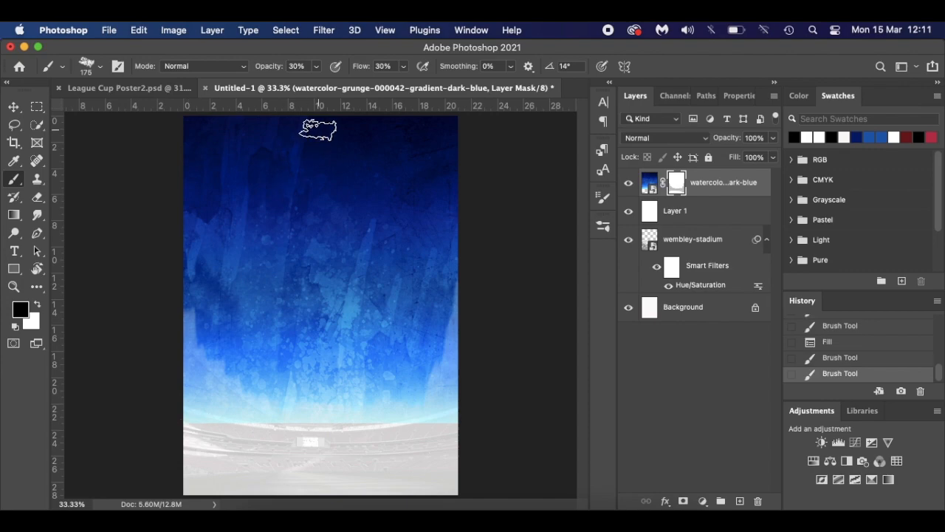
- Drop the brush to about 13–18% opacity and 15–18% flow and fade the blue along the horizon
left_click_drag(272, 68, 263, 70)
left_click_drag(358, 69, 347, 70)
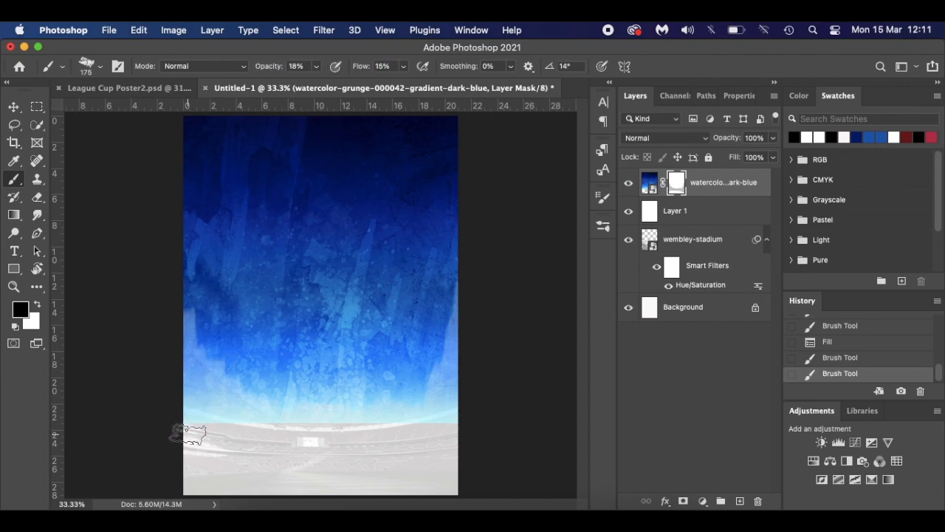
mouse_move(194, 430)
left_mouse_down()
mouse_move(217, 421)
mouse_move(241, 427)
mouse_move(251, 412)
mouse_move(299, 440)
mouse_move(325, 403)
mouse_move(363, 418)
mouse_move(401, 386)
mouse_move(434, 409)
mouse_move(453, 391)
mouse_move(465, 344)
mouse_move(436, 427)
mouse_move(447, 424)
mouse_move(423, 441)
mouse_move(405, 422)
mouse_move(346, 436)
mouse_move(230, 415)
mouse_move(200, 434)
mouse_move(189, 429)
mouse_move(179, 398)
mouse_move(174, 261)
mouse_move(184, 393)
mouse_move(196, 379)
mouse_move(211, 392)
mouse_move(196, 418)
left_mouse_up()
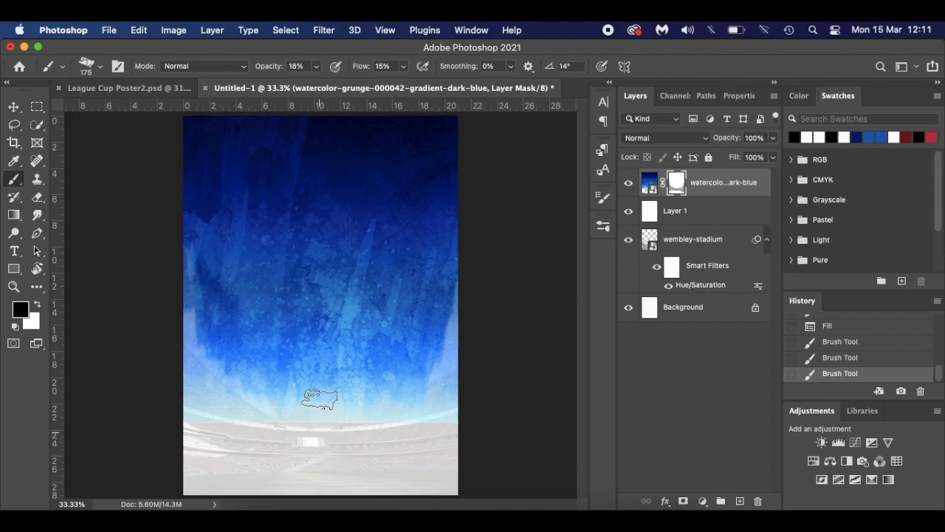
mouse_move(354, 439)
left_mouse_down()
mouse_move(377, 437)
mouse_move(400, 419)
mouse_move(449, 420)
left_mouse_up()
left_click_drag(363, 67, 365, 68)
left_click_drag(268, 68, 272, 69)
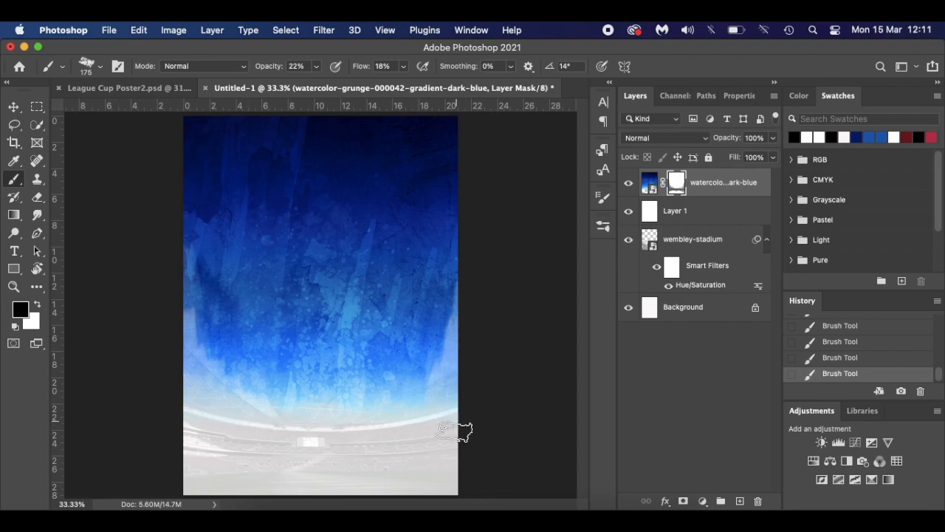
left_click_drag(270, 68, 260, 68)
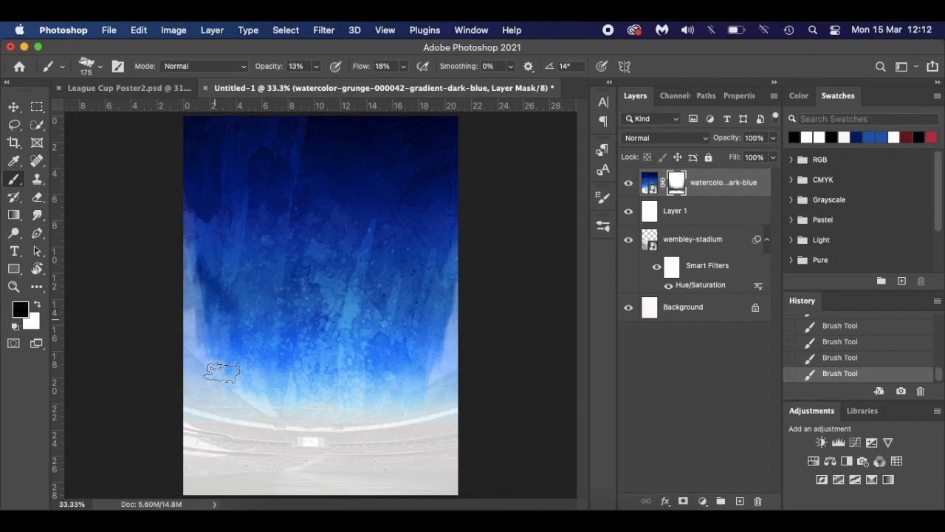
mouse_move(399, 378)
left_mouse_down()
mouse_move(278, 344)
mouse_move(405, 373)
mouse_move(426, 294)
mouse_move(433, 378)
left_mouse_up()
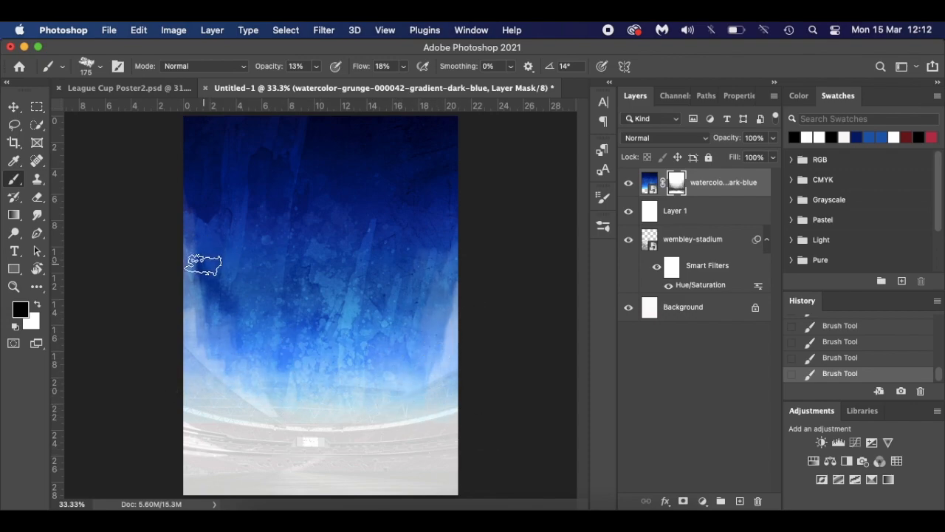
key("x")
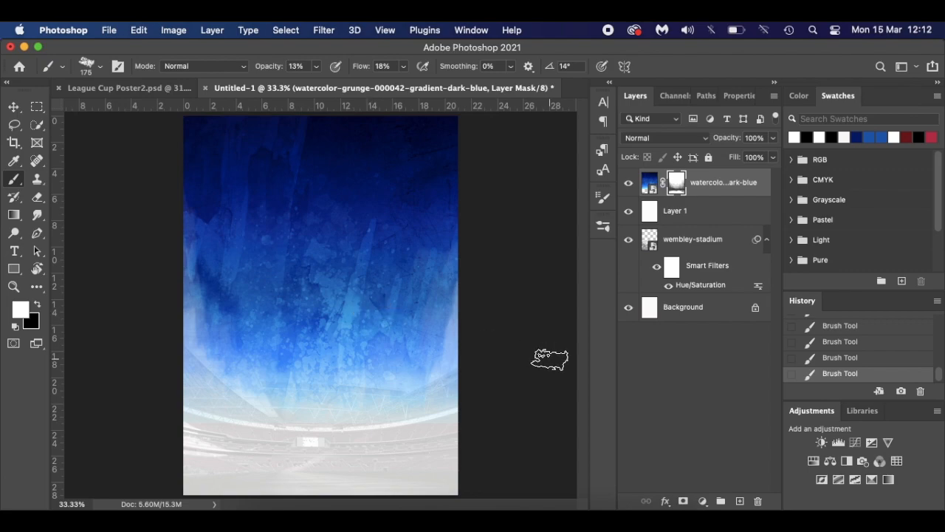
key("v")
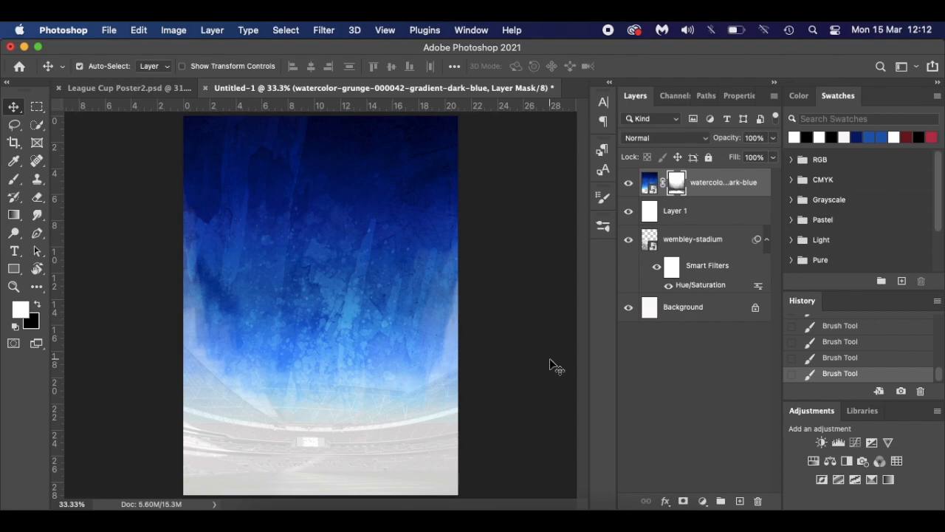
left_click(177, 88)
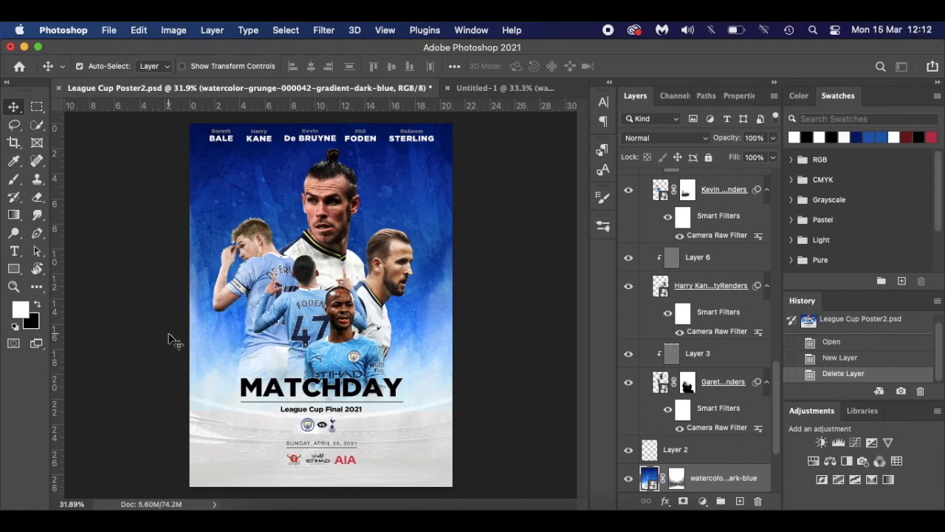
left_click(487, 88)
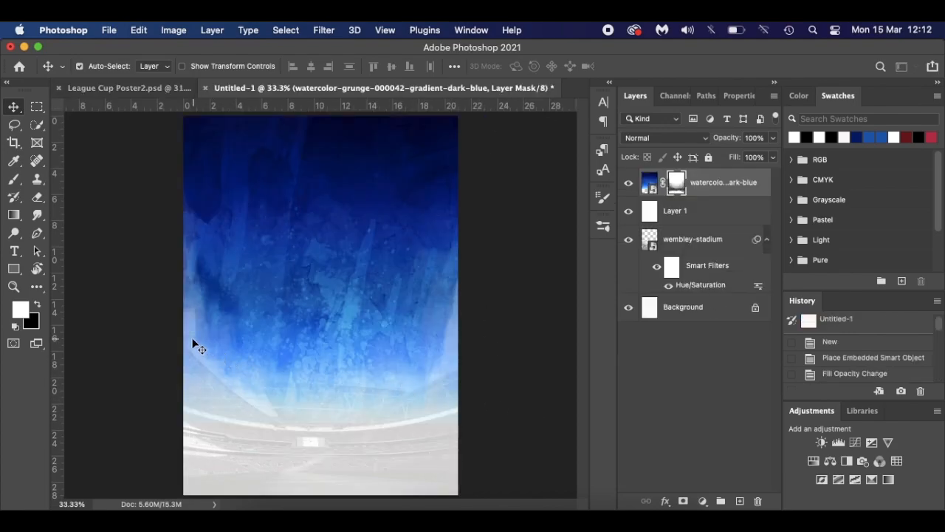
- Hide the watercolor layer, mask wembley-stadium and paint black at 40% opacity over its upper edge
left_click(723, 242)
left_click(629, 181)
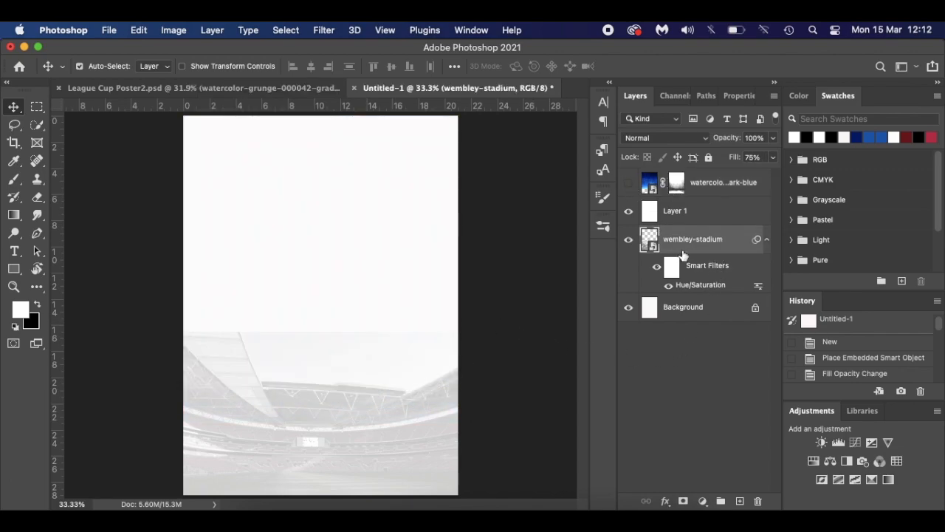
left_click(684, 501)
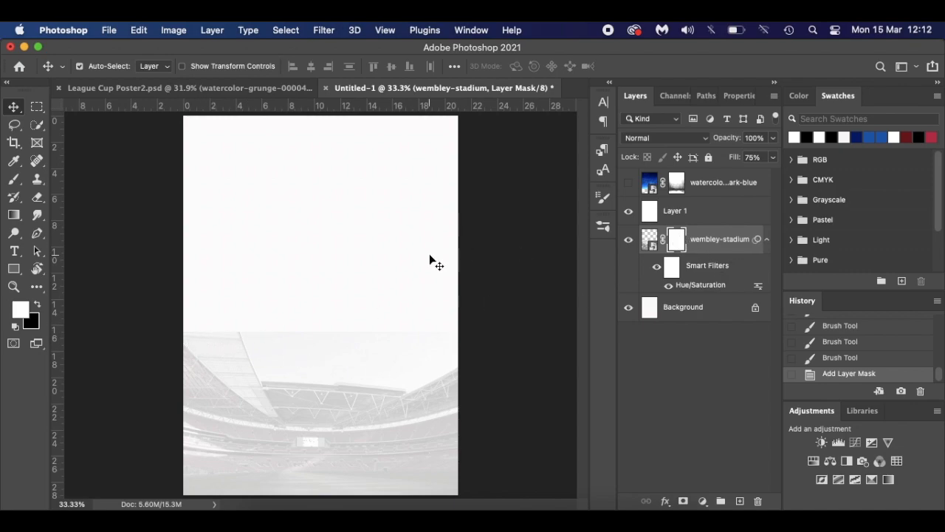
key("x")
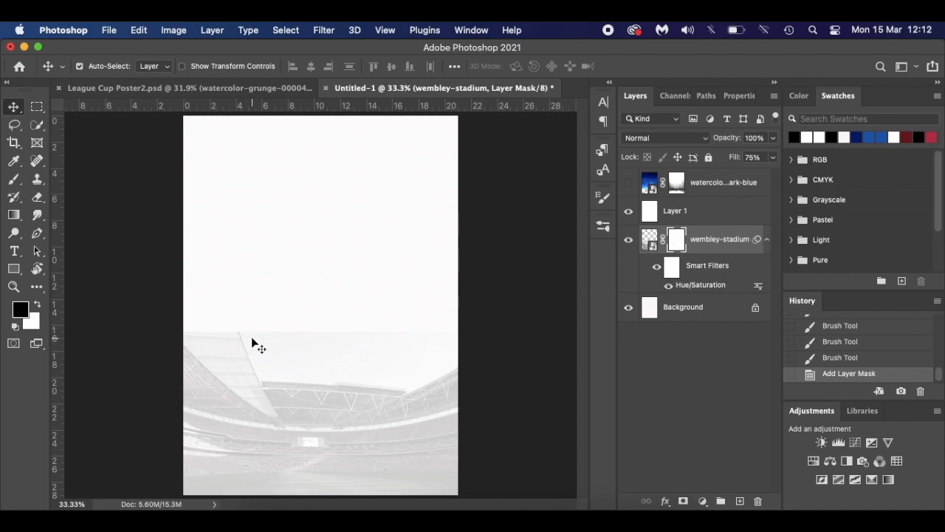
key("b")
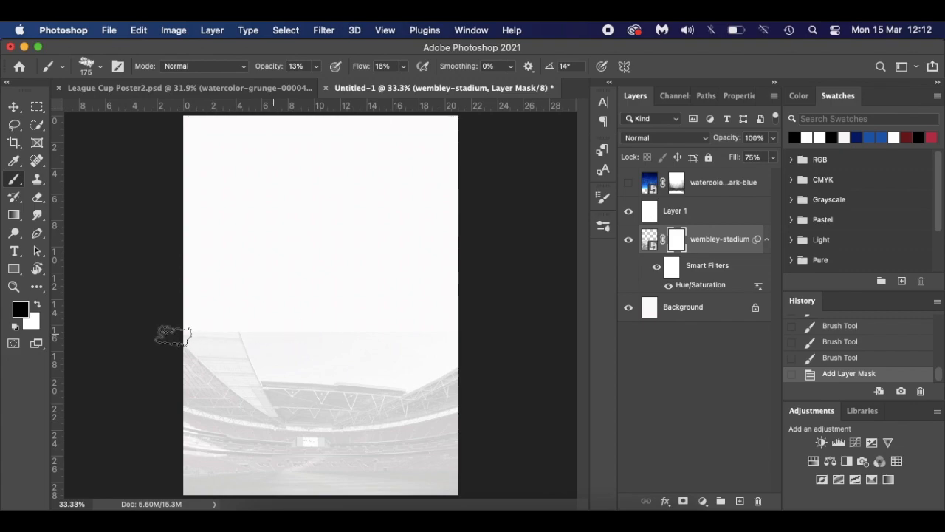
mouse_move(368, 336)
left_mouse_down()
mouse_move(305, 317)
mouse_move(200, 332)
left_mouse_up()
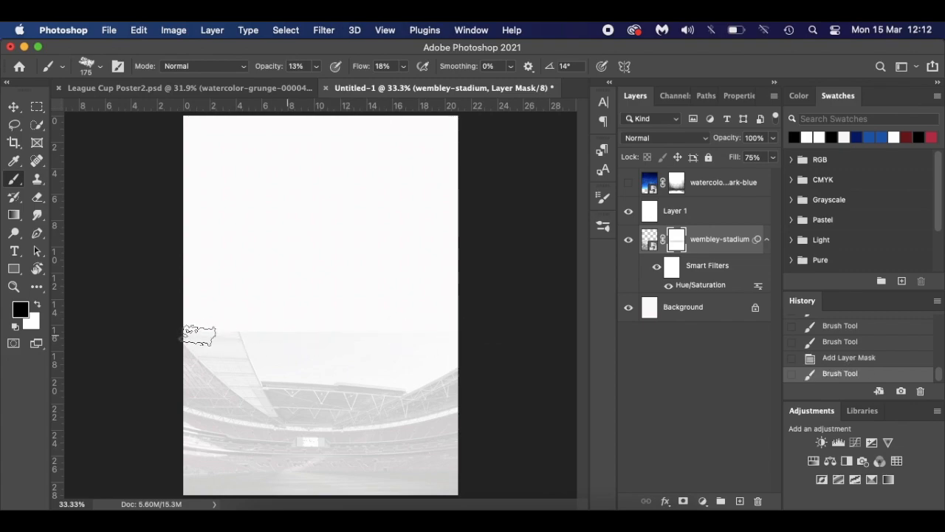
left_click_drag(263, 68, 283, 69)
left_click_drag(349, 67, 367, 67)
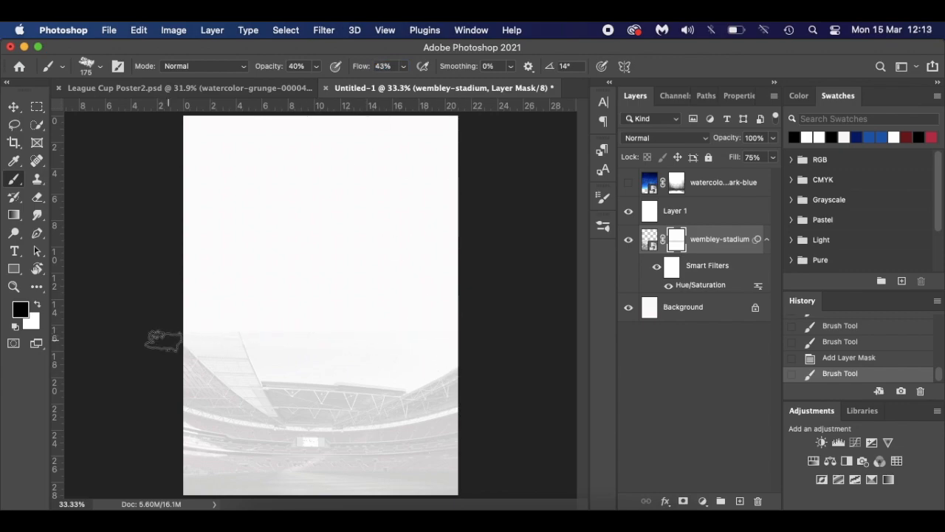
left_click(204, 344)
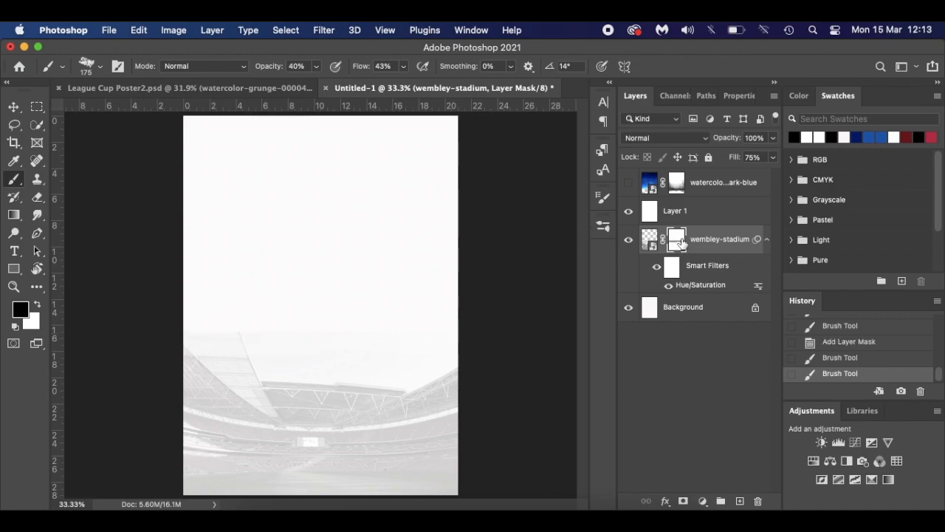
- Darken the horizon band on the stadium mask, then show the watercolor layer again
left_click(681, 244, "alt")
mouse_move(233, 329)
left_mouse_down()
mouse_move(435, 329)
mouse_move(201, 329)
mouse_move(355, 336)
mouse_move(483, 327)
left_mouse_up()
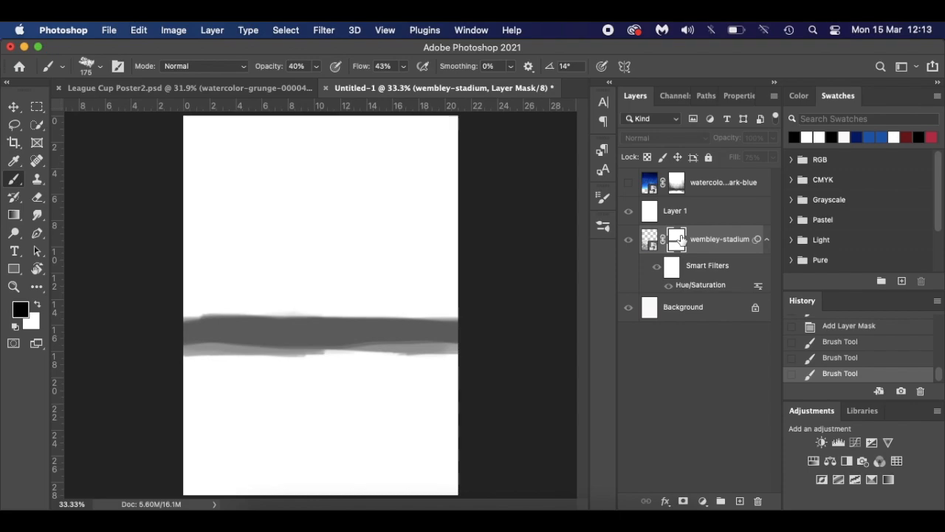
left_click(680, 242, "alt")
left_click(627, 182)
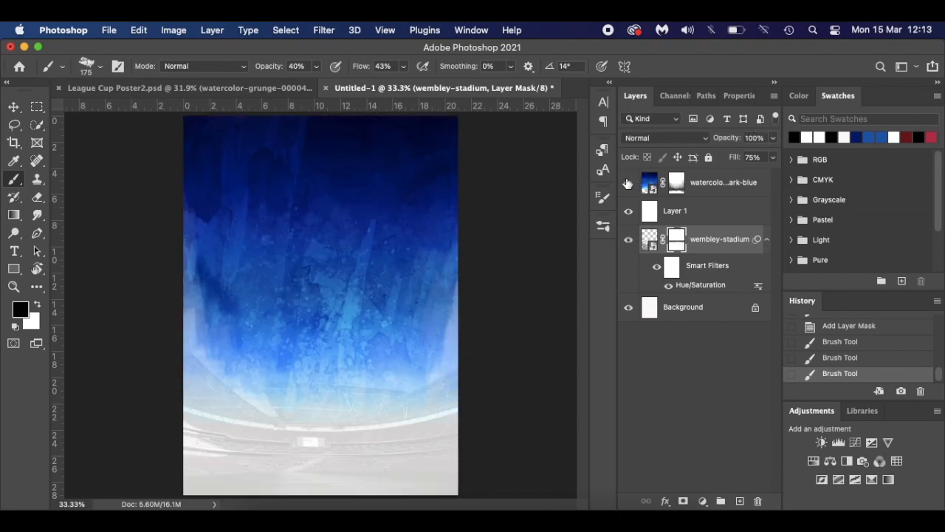
left_click(680, 190, "alt")
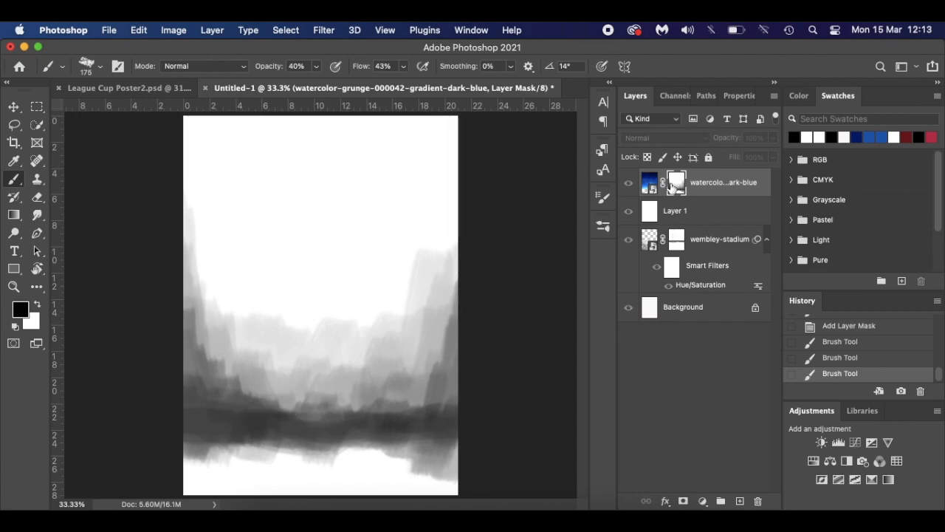
left_click(680, 186, "alt")
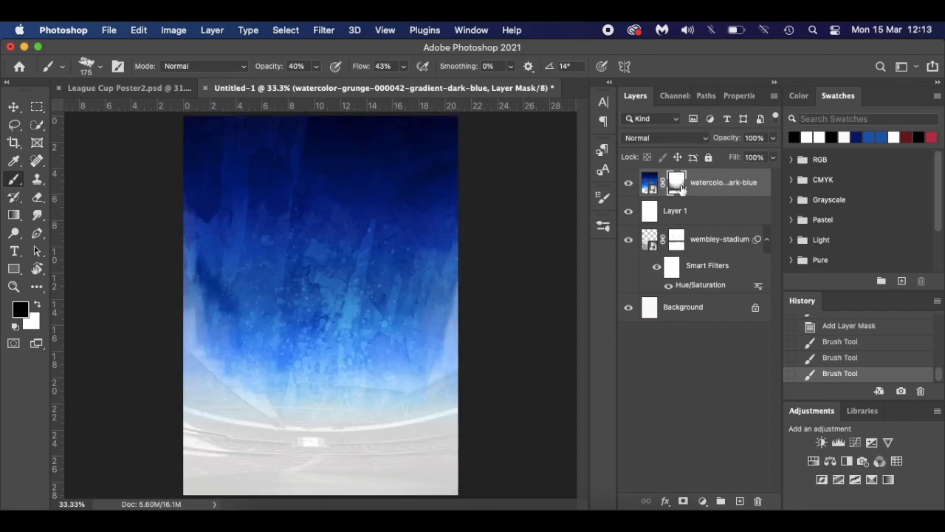
key("v")
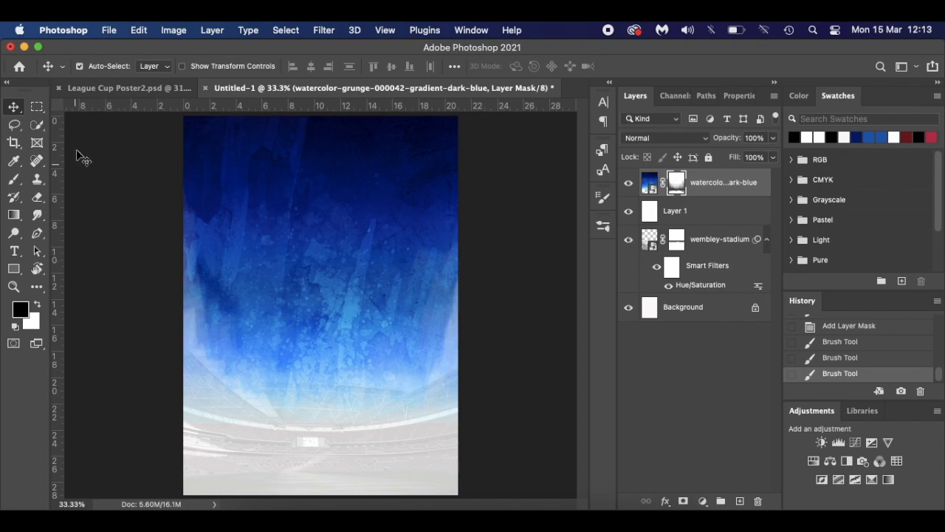
key("super+r")
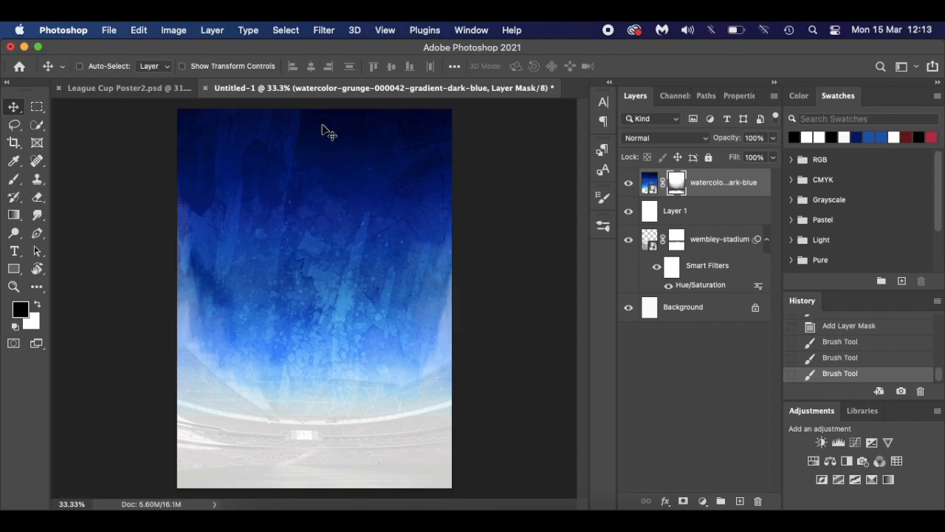
key("super+r")
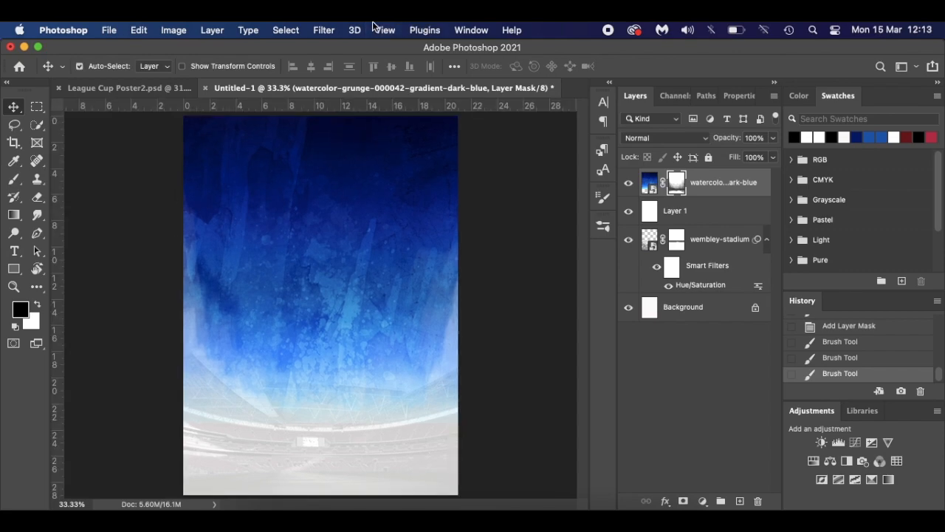
left_click(472, 30)
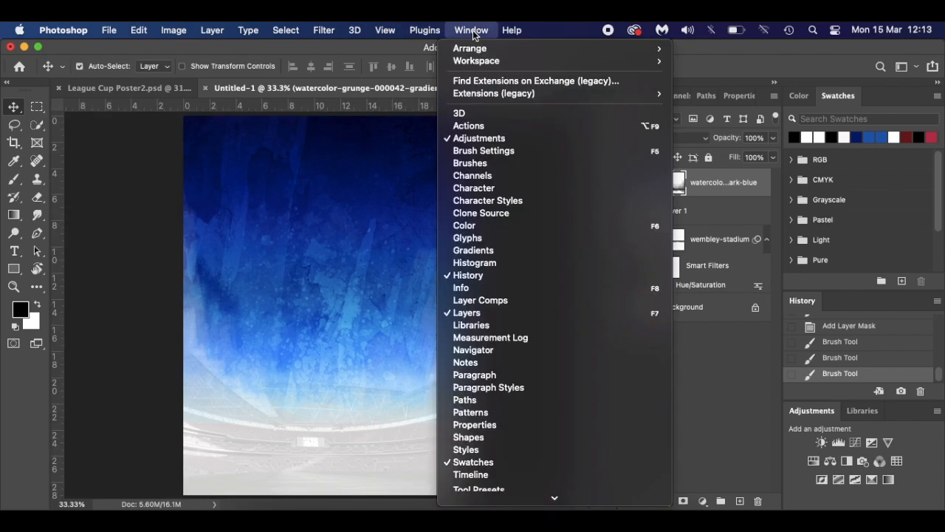
mouse_move(491, 504)
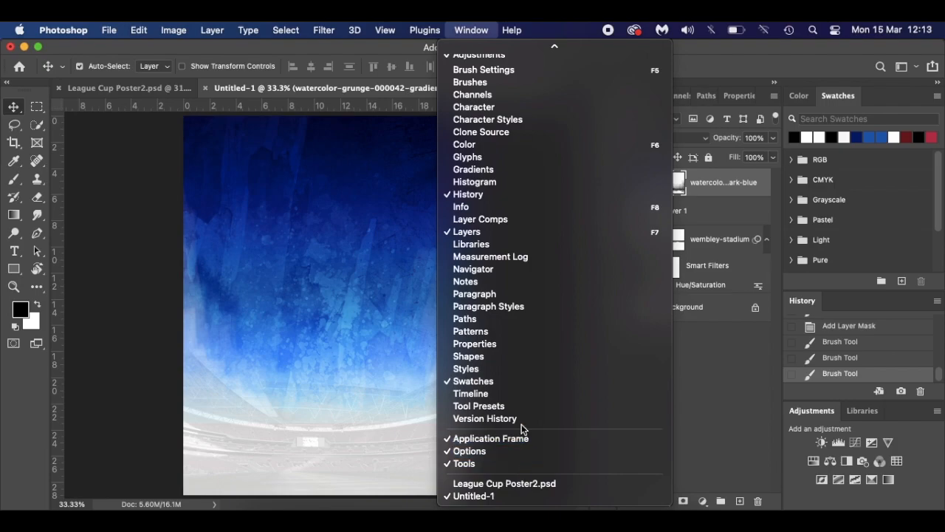
mouse_move(379, 27)
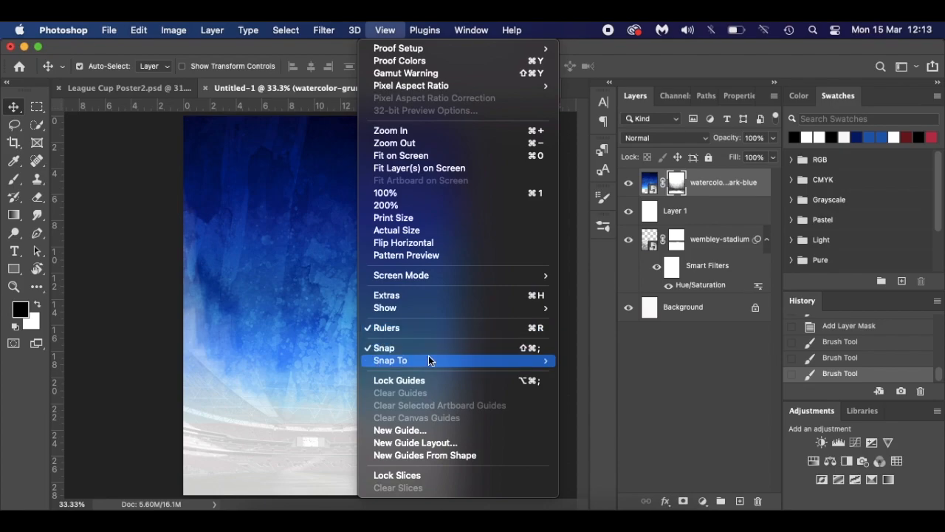
mouse_move(424, 362)
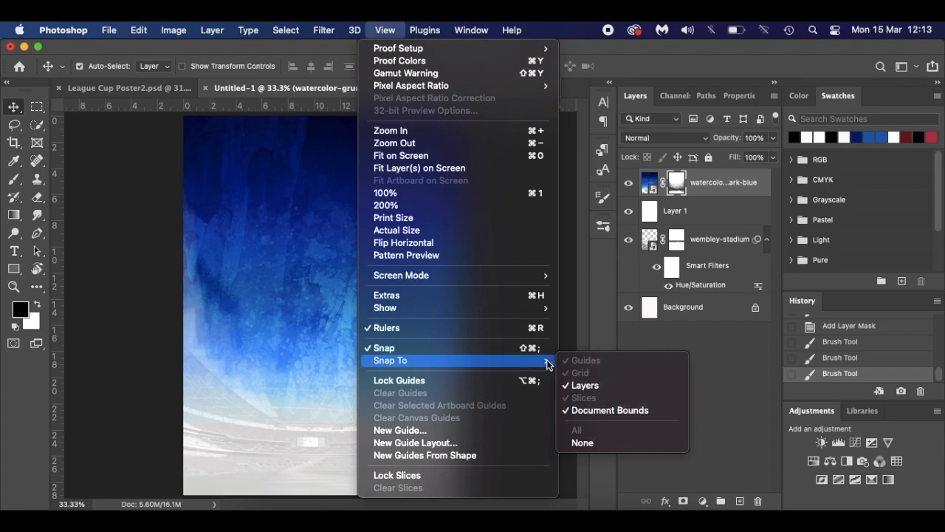
left_click(117, 372)
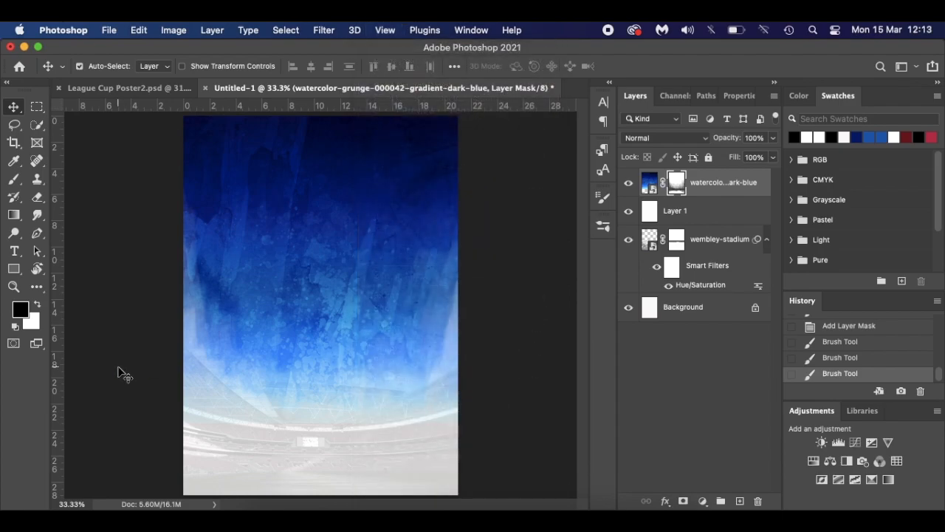
left_click(727, 319)
- Add a vertical guide at the 10.5 cm page centre and place the Gareth Bale render onto the canvas
left_click_drag(52, 374, 326, 412)
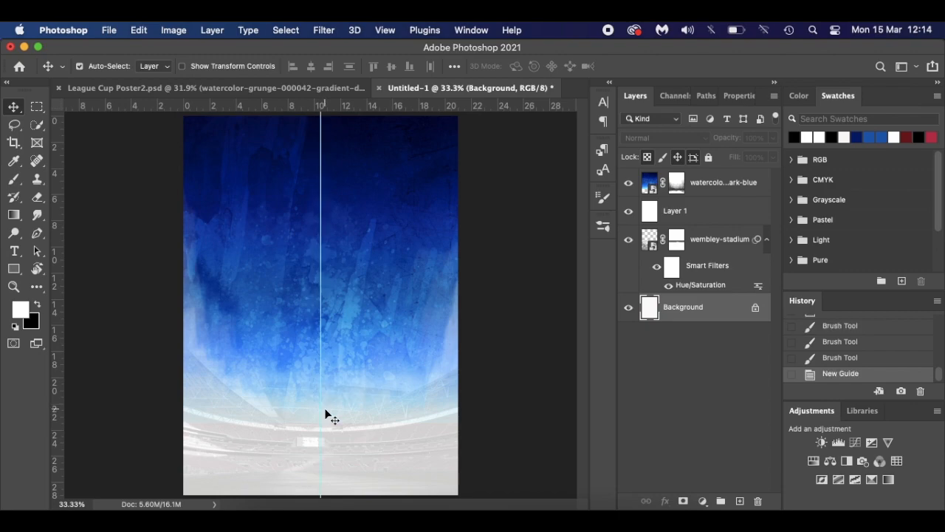
left_click(344, 88)
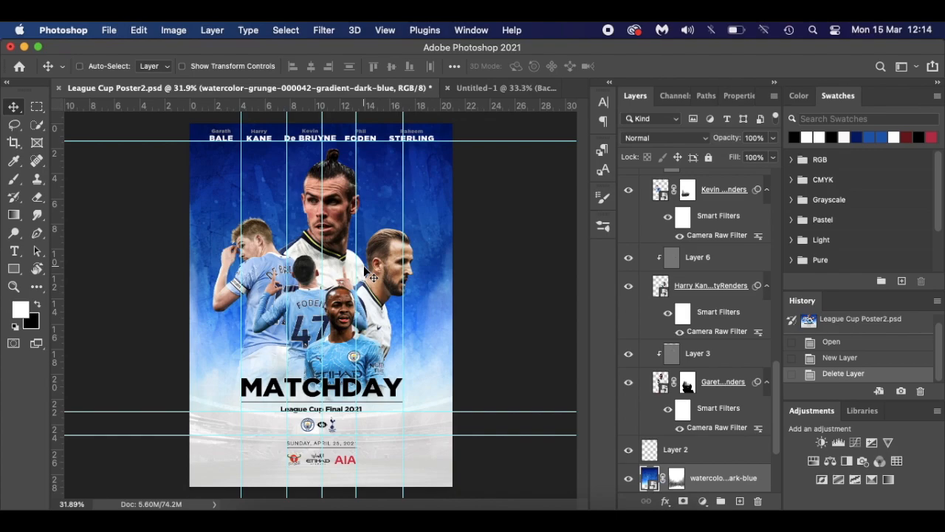
left_click(508, 87)
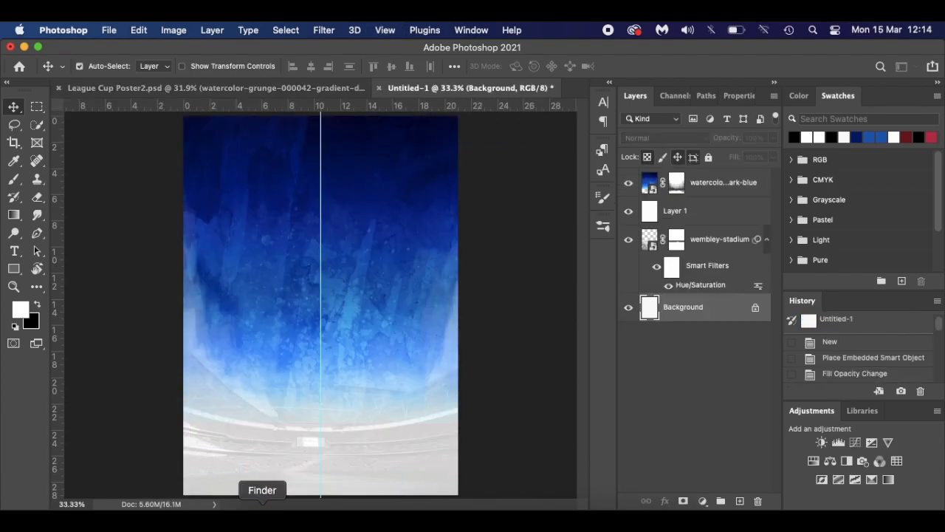
left_click(262, 517)
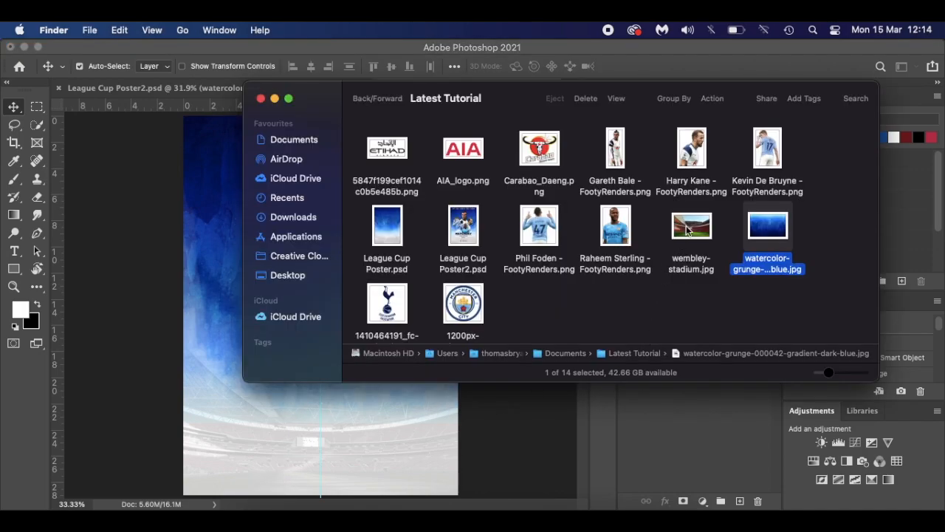
left_click_drag(623, 160, 229, 431)
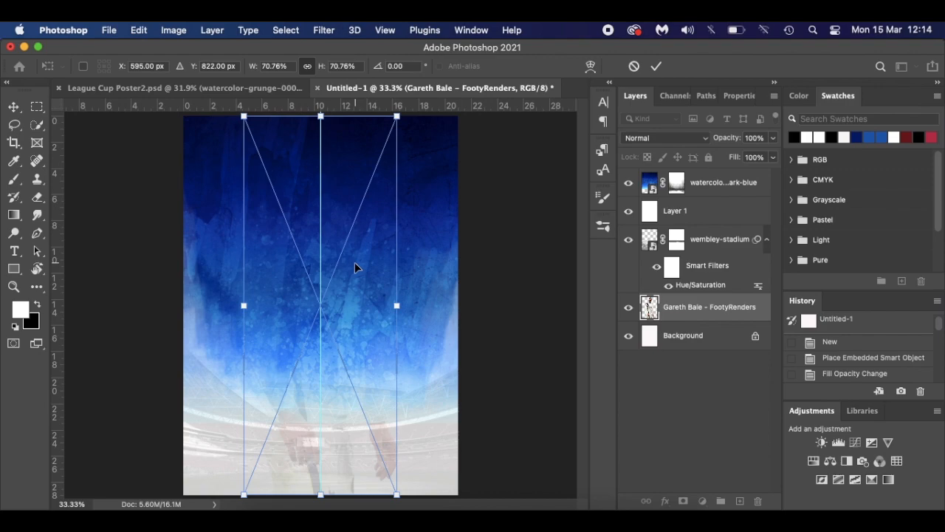
- Place the Gareth Bale render, move its layer up the stack, and lower it about 26 px
key("Return")
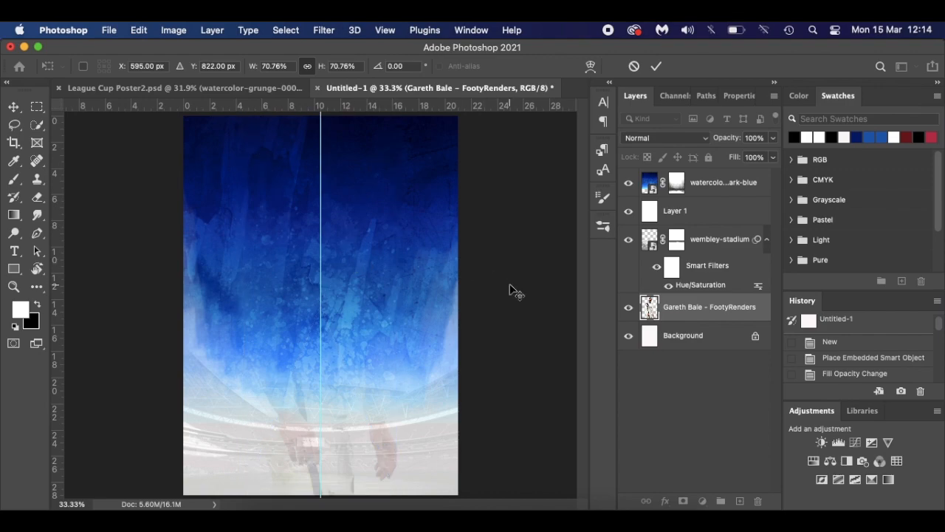
left_click_drag(753, 312, 729, 180)
left_click_drag(338, 288, 340, 307)
- Scale Bale to 57.64% with Free Transform, shift him right to centre, and commit
key("super+t")
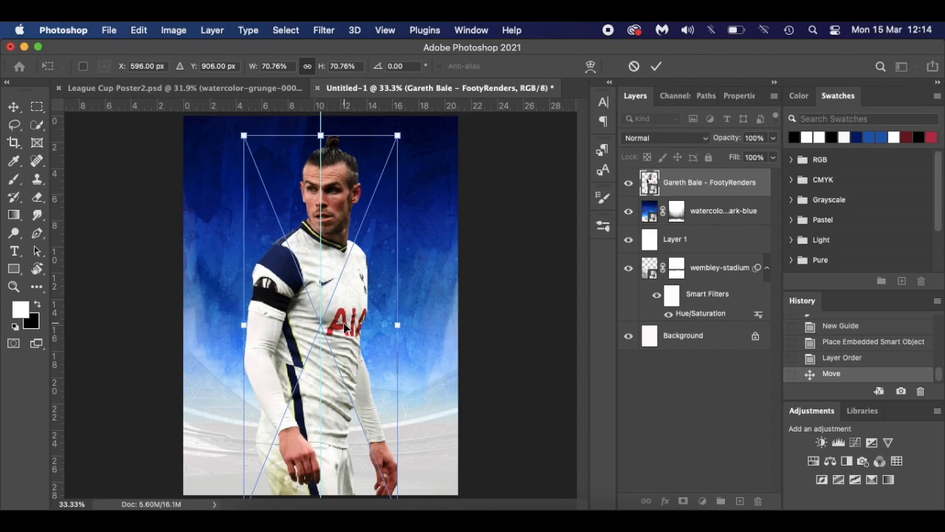
scroll(344, 329, "down", 3)
left_click_drag(376, 461, 357, 408)
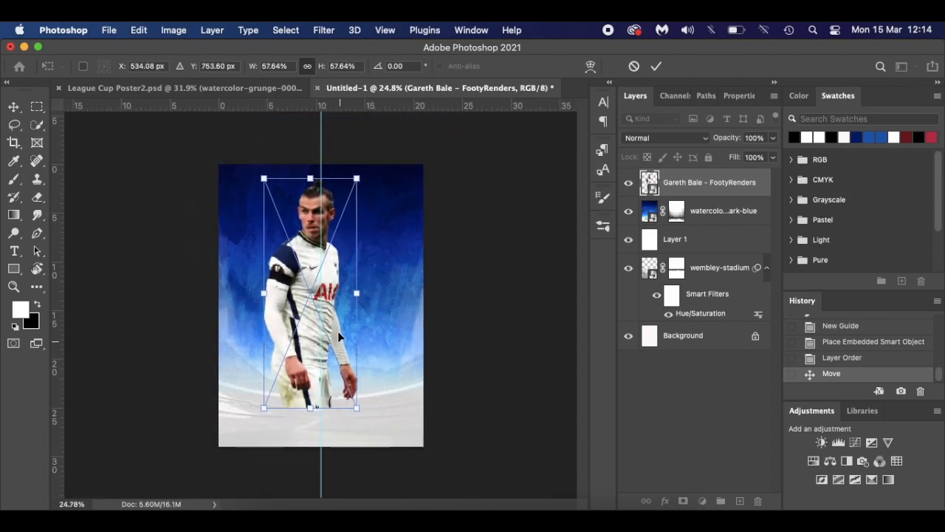
left_click_drag(341, 309, 343, 308)
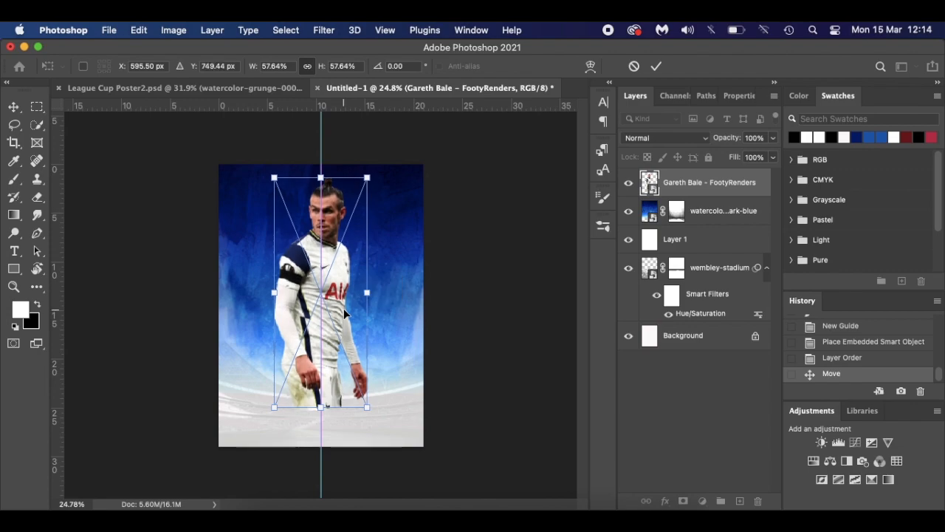
key("Return")
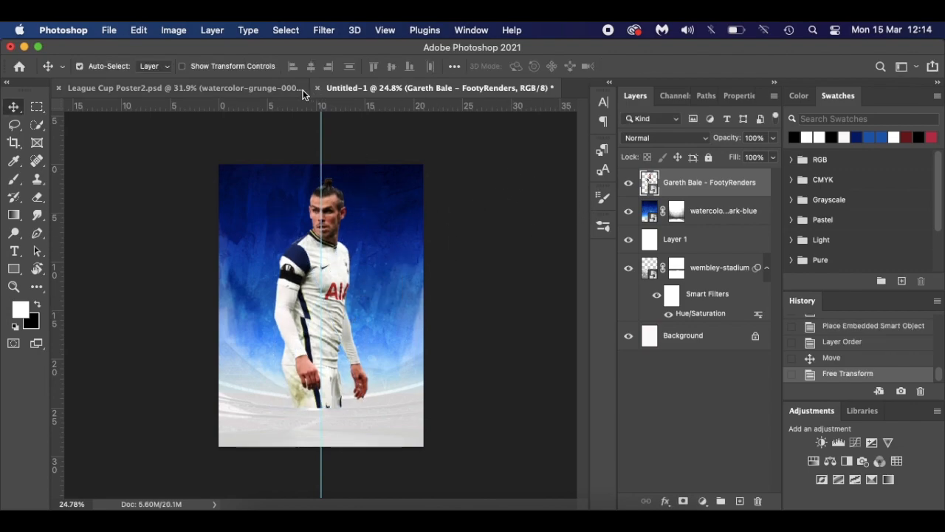
- Compare with the League Cup Poster2 reference, then bring the player renders folder forward
left_click(280, 88)
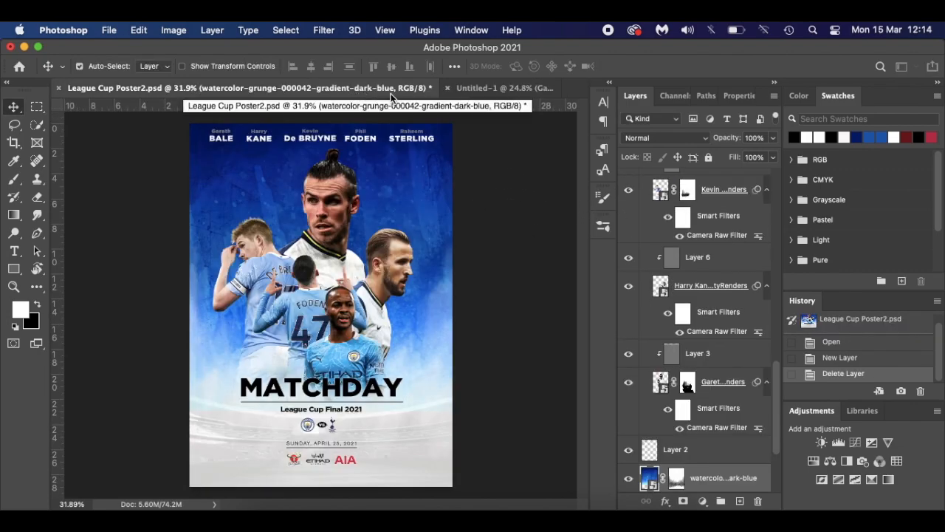
left_click(494, 85)
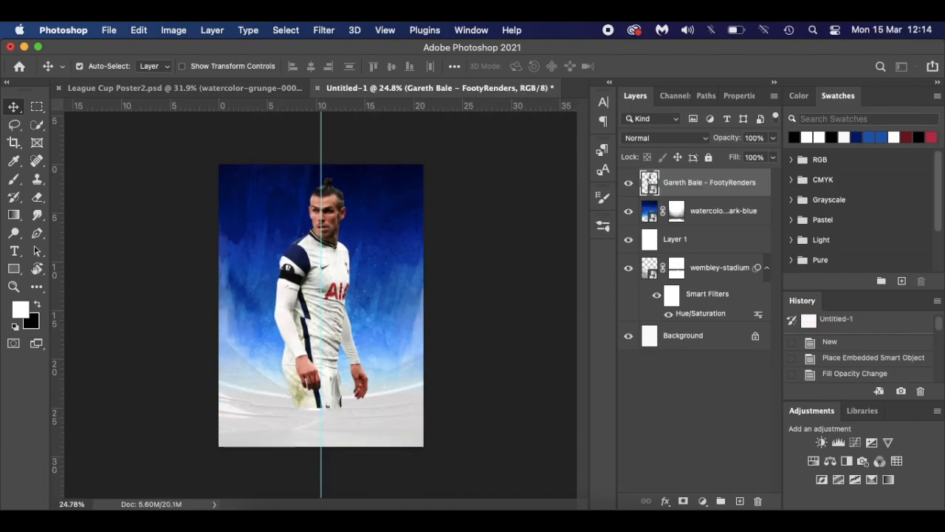
left_click(285, 500)
- Place the Harry Kane render, shrink it to about 26%, and position it right of Bale
left_click_drag(697, 157, 389, 420)
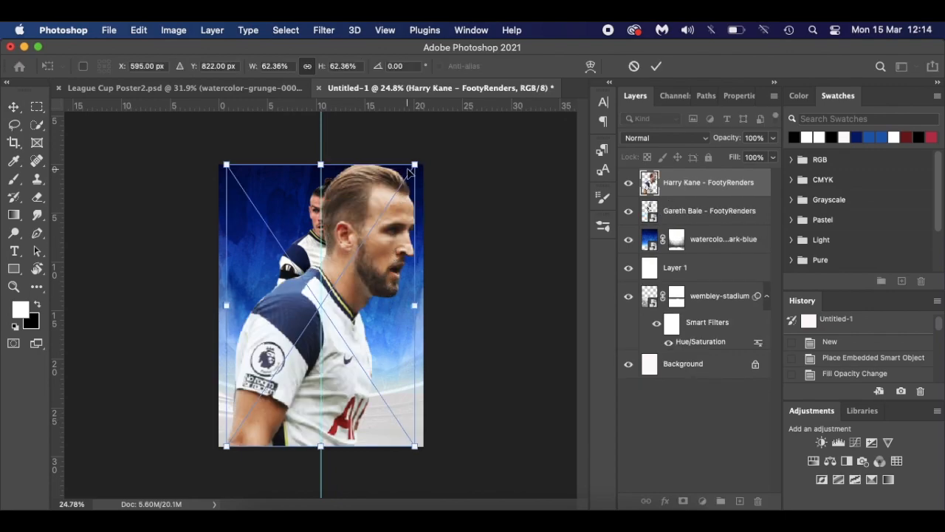
left_click_drag(414, 164, 364, 229)
scroll(370, 297, "up", 4)
scroll(344, 293, "up", 2)
left_click_drag(345, 293, 385, 291)
left_click_drag(442, 180, 417, 220)
left_click_drag(361, 343, 379, 300)
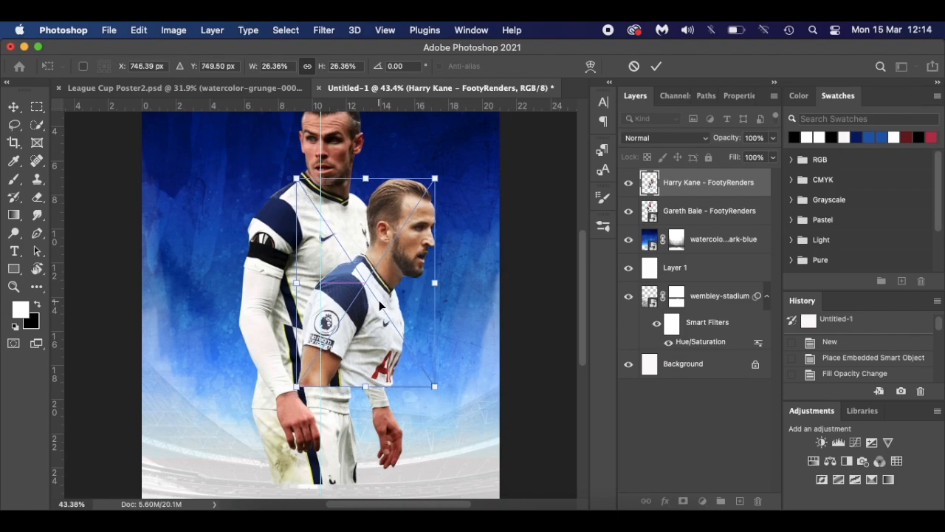
key("Return")
- Place the Kevin De Bruyne render at about 19% to the left of Bale
left_click(246, 85)
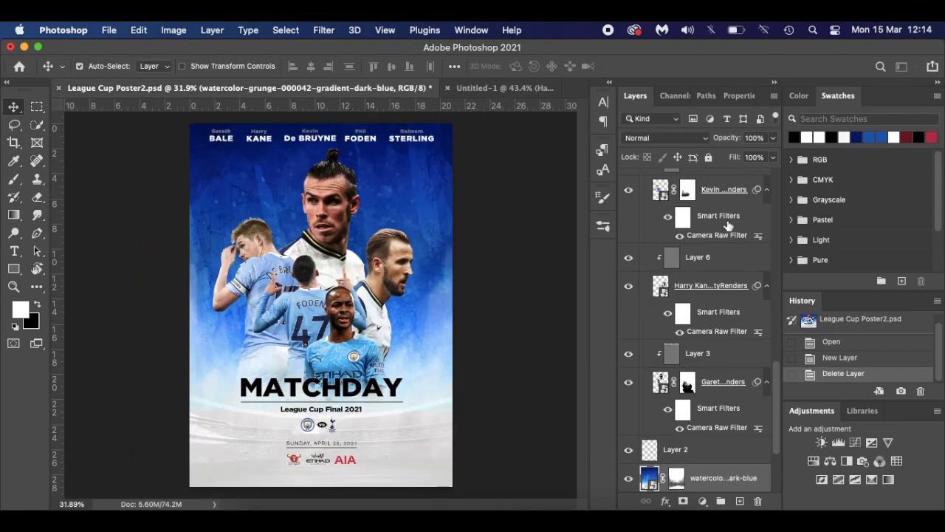
left_click(508, 87)
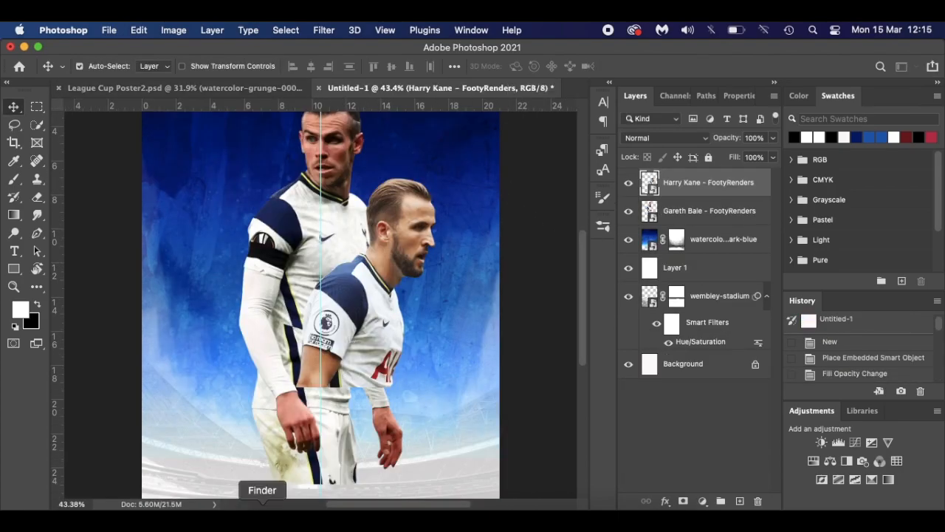
left_click(261, 517)
left_click_drag(767, 151, 203, 325)
scroll(320, 306, "down", 5)
left_click_drag(412, 167, 368, 232)
mouse_move(321, 328)
left_mouse_down()
mouse_move(285, 328)
mouse_move(321, 317)
left_mouse_up()
left_click_drag(341, 304, 306, 298)
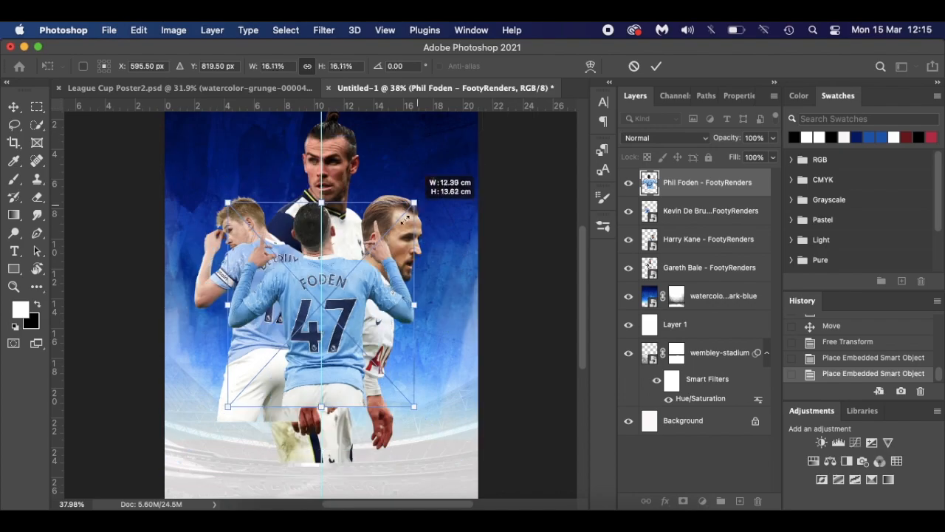
- Add Phil Foden in front of De Bruyne and Raheem Sterling at about 17% front-centre
left_click_drag(413, 173, 336, 255)
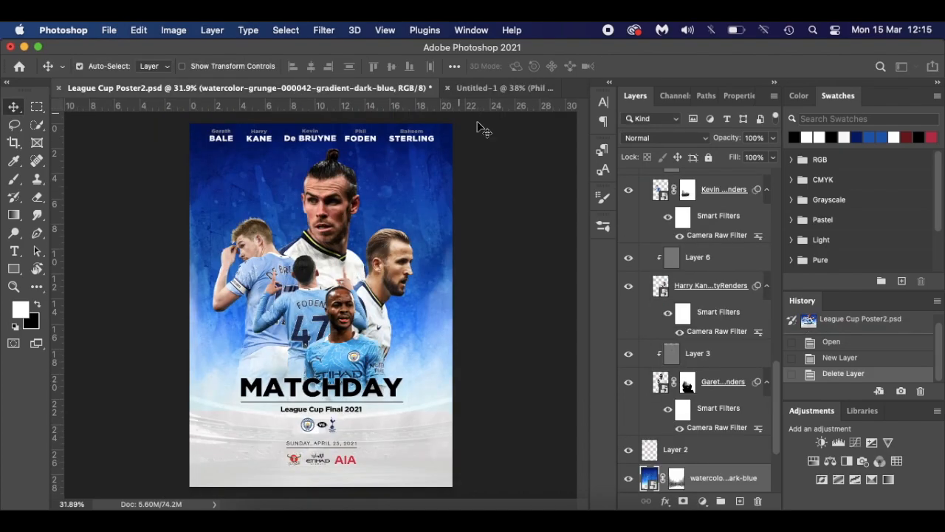
left_click(495, 88)
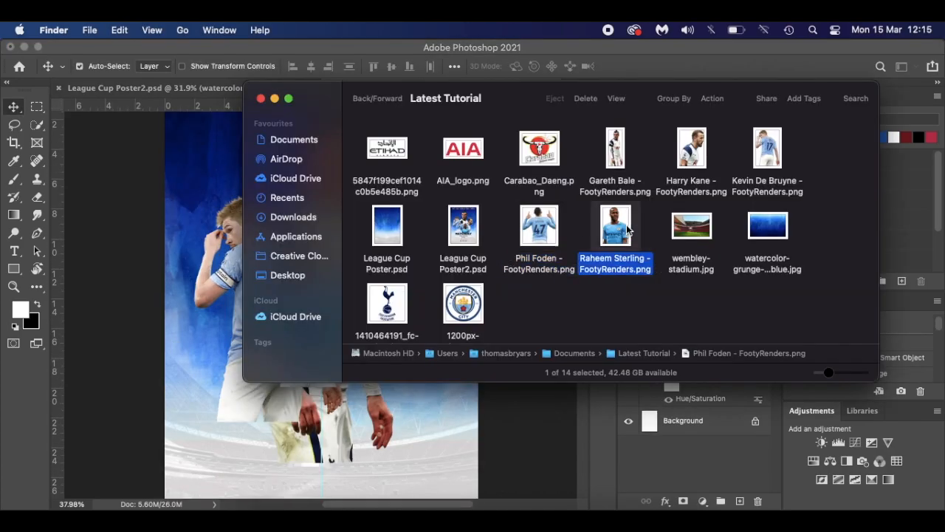
left_click_drag(601, 271, 444, 190)
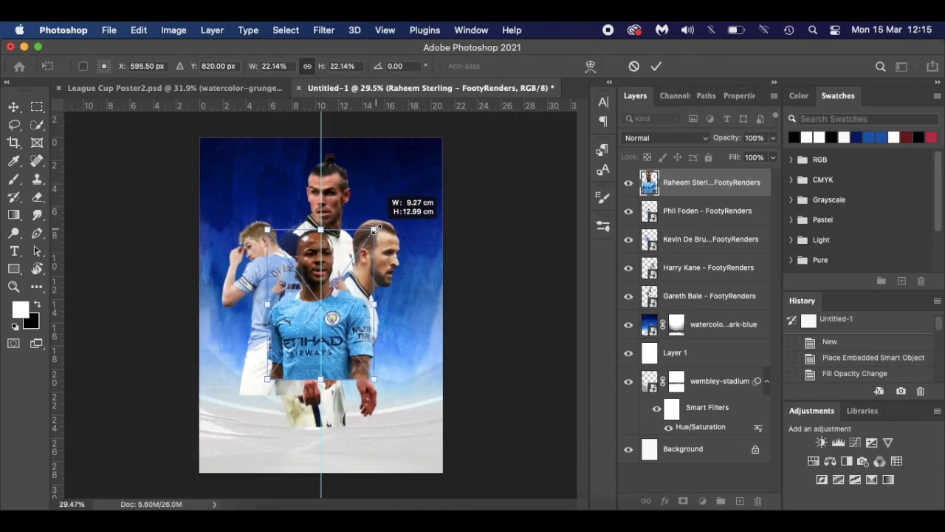
left_click_drag(391, 211, 353, 359)
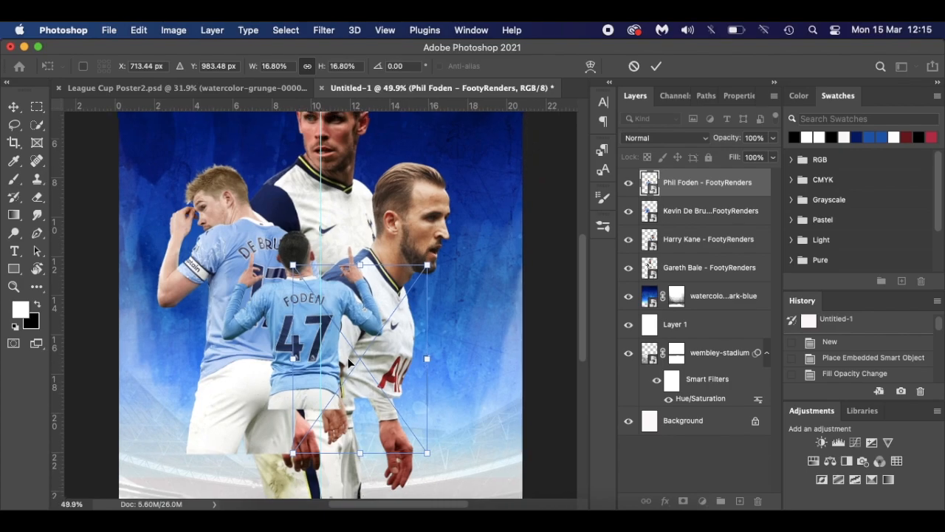
left_click_drag(426, 447, 349, 364)
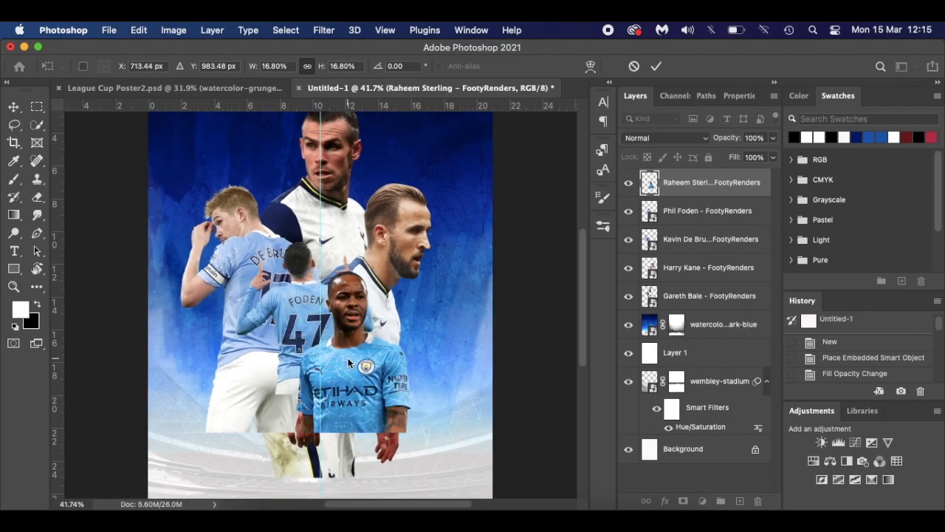
key("Return")
scroll(398, 292, "down", 4)
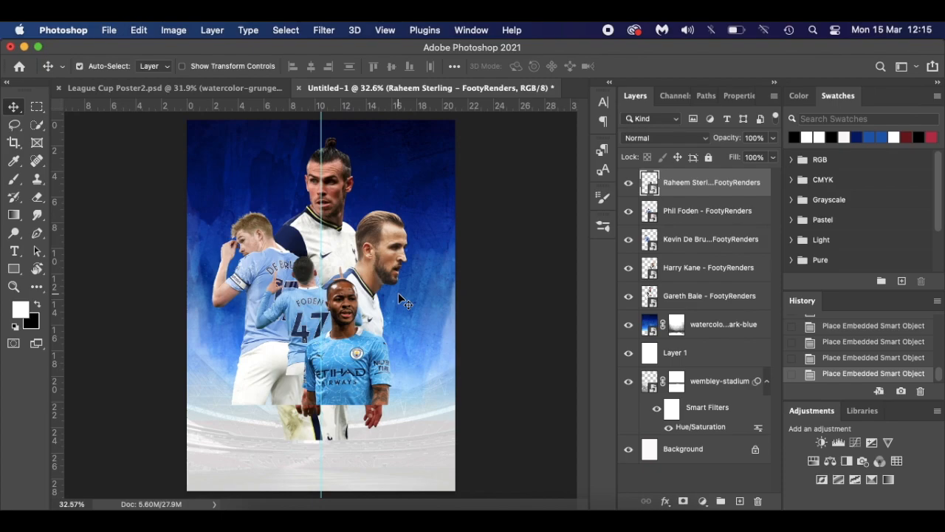
- Enlarge Gareth Bale to about 65% and move him lower on the poster
left_click(333, 189)
left_click_drag(333, 193, 332, 202)
key("super+t")
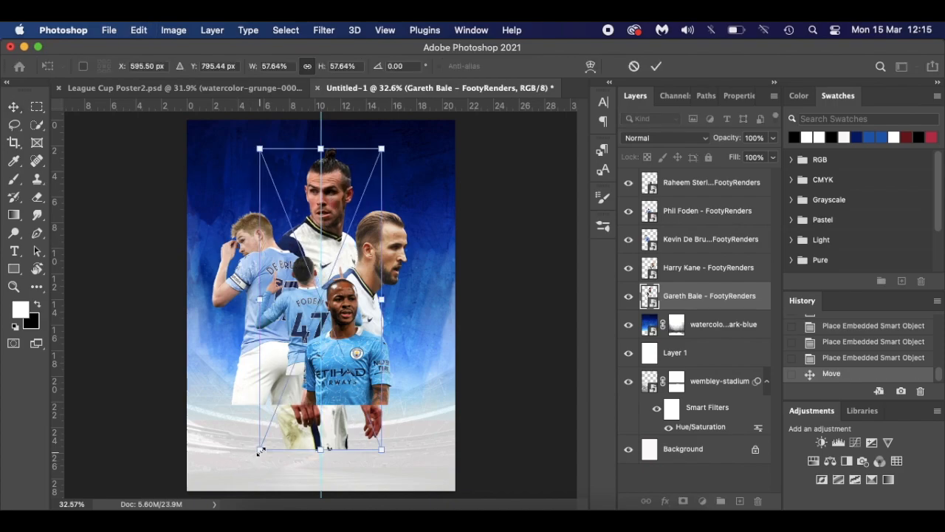
left_click_drag(259, 453, 252, 470)
left_click_drag(328, 232, 325, 246)
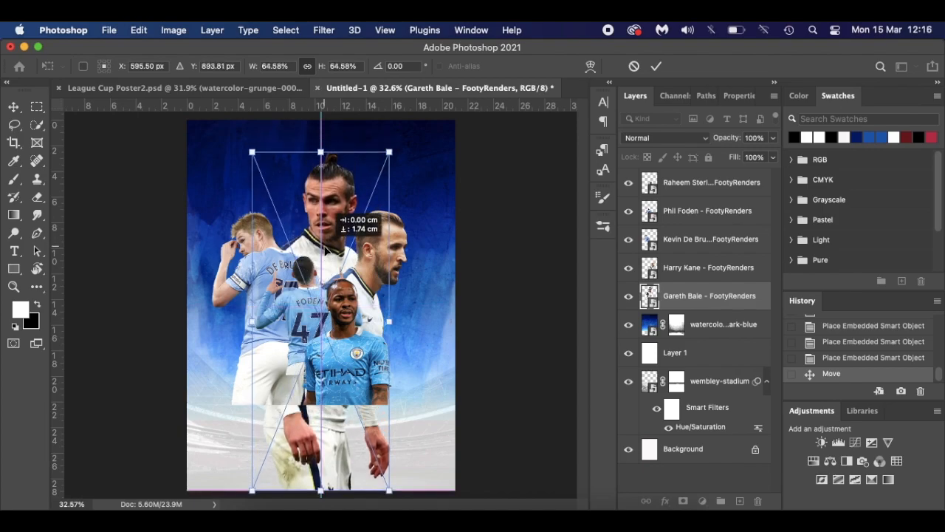
left_click_drag(325, 249, 326, 255)
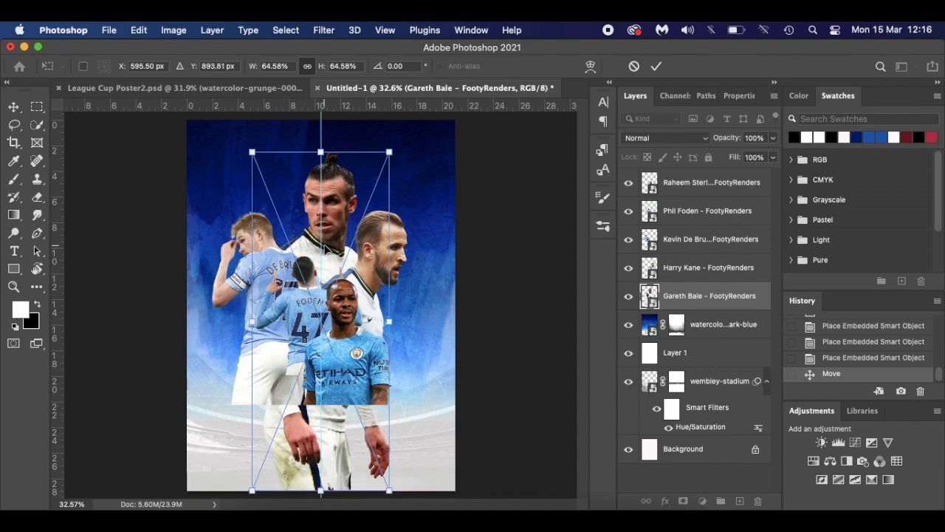
key("Return")
- Lower Harry Kane, shrink him to about 24%, and shift him slightly up and right
left_click_drag(387, 260, 387, 286)
key("super+t")
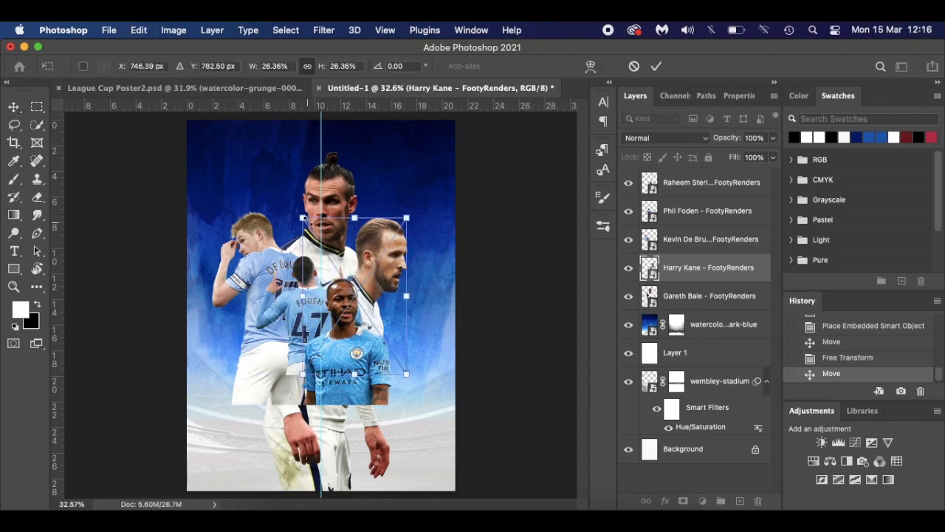
left_click_drag(302, 218, 313, 234)
left_click_drag(374, 290, 377, 277)
key("Return")
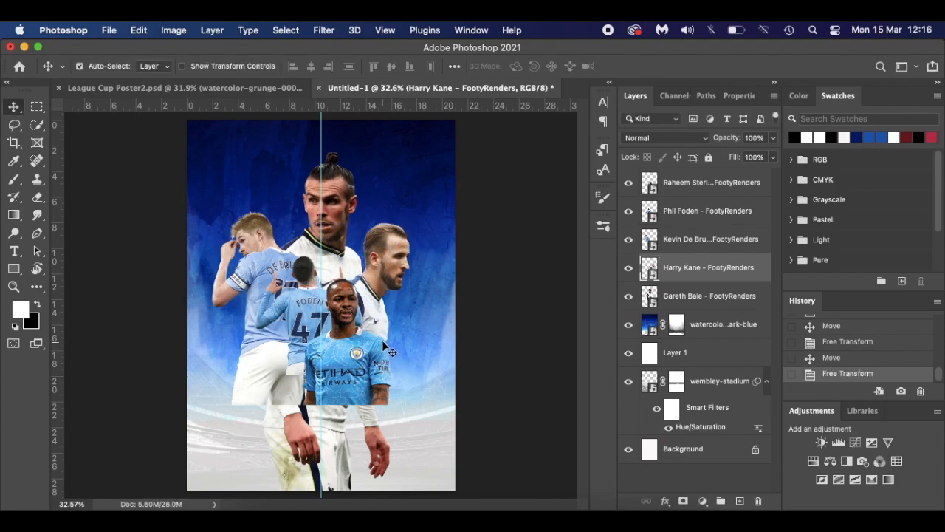
- Shrink Sterling slightly, nudge Foden down, and lower De Bruyne about 0.7 cm
scroll(379, 346, "up", 3)
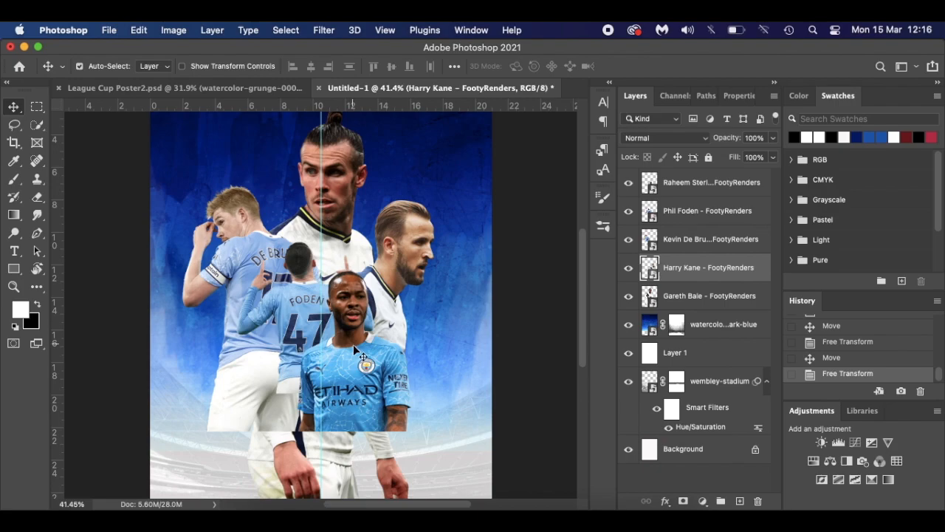
key("super+t")
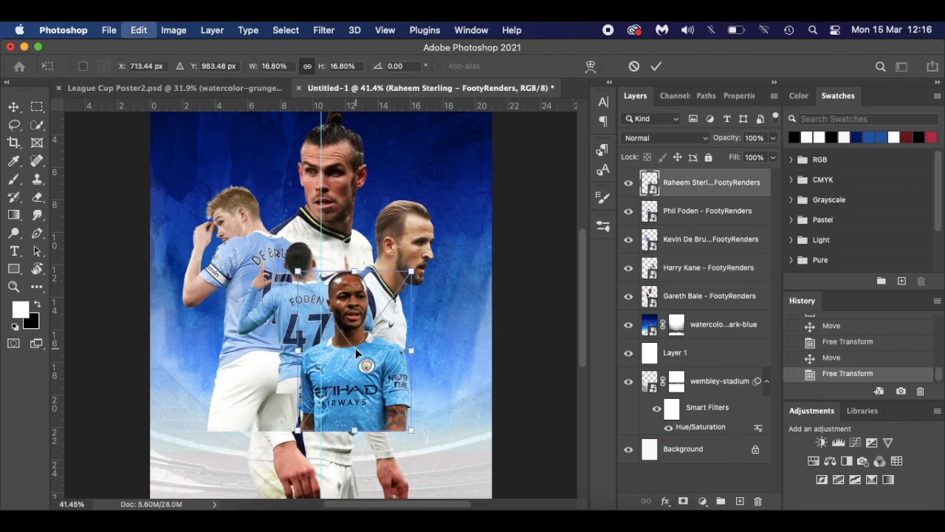
left_click_drag(299, 428, 304, 422)
key("Return")
left_click_drag(307, 326, 308, 325)
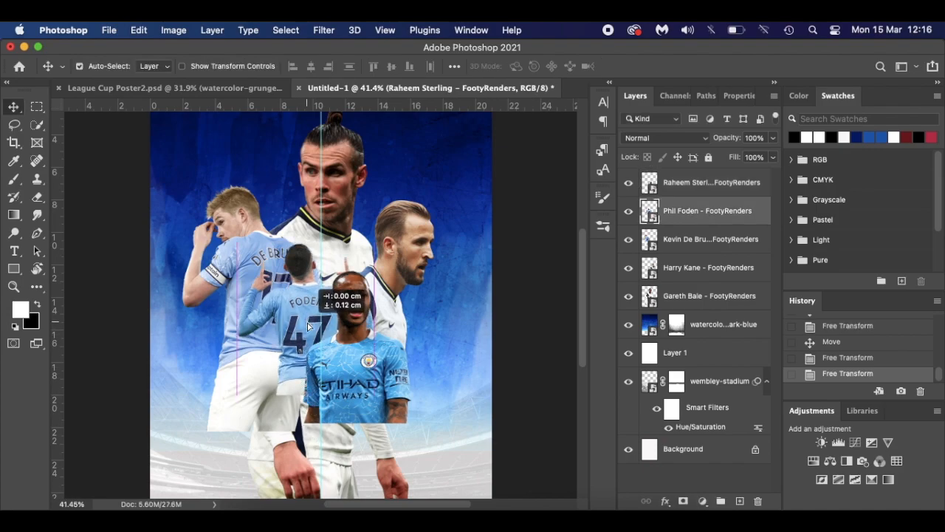
left_click_drag(309, 326, 308, 326)
left_click_drag(228, 251, 229, 261)
key("super+minus")
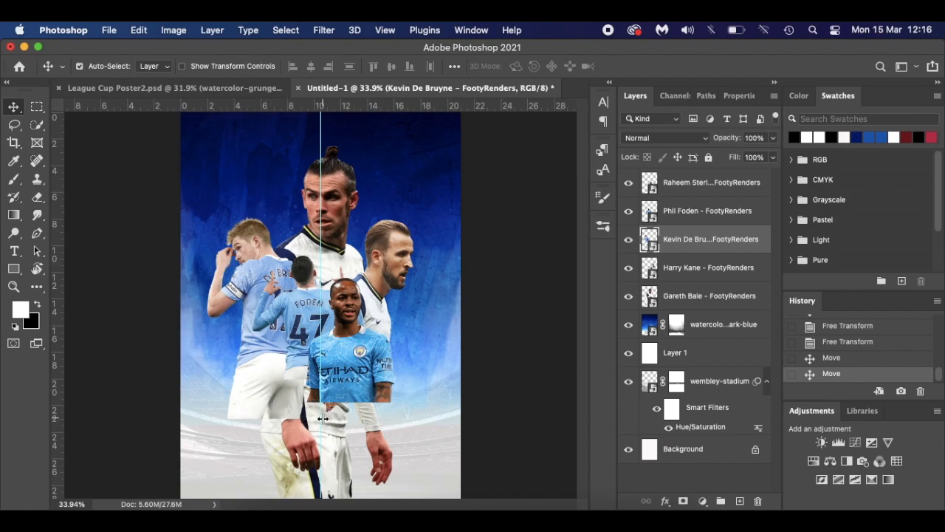
key("super")
- Add a layer mask to Gareth Bale and set a hard round brush at 100% opacity
left_click(714, 303)
left_click(684, 502)
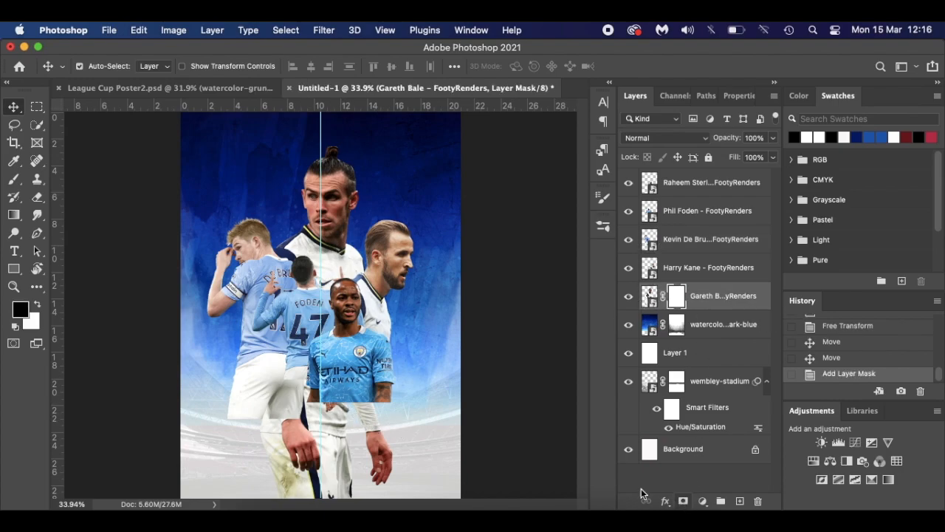
key("b")
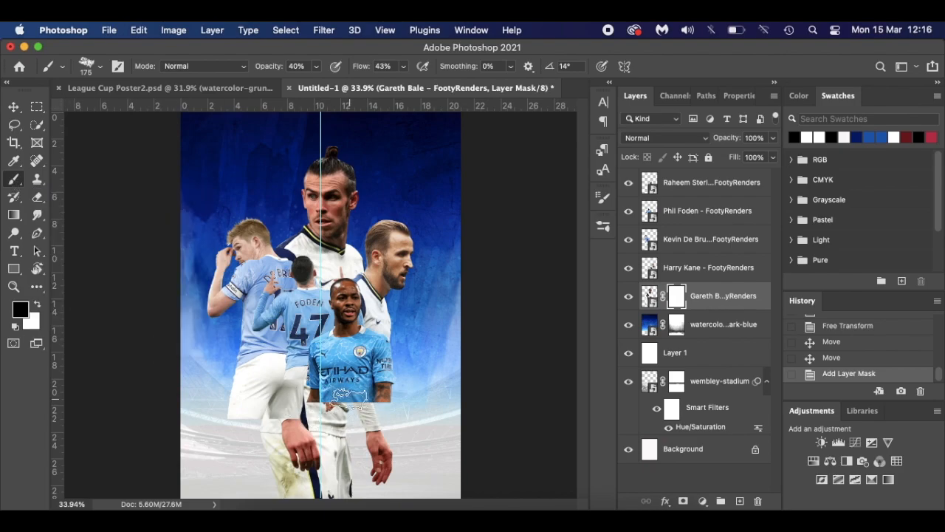
right_click(350, 402)
left_click(410, 467)
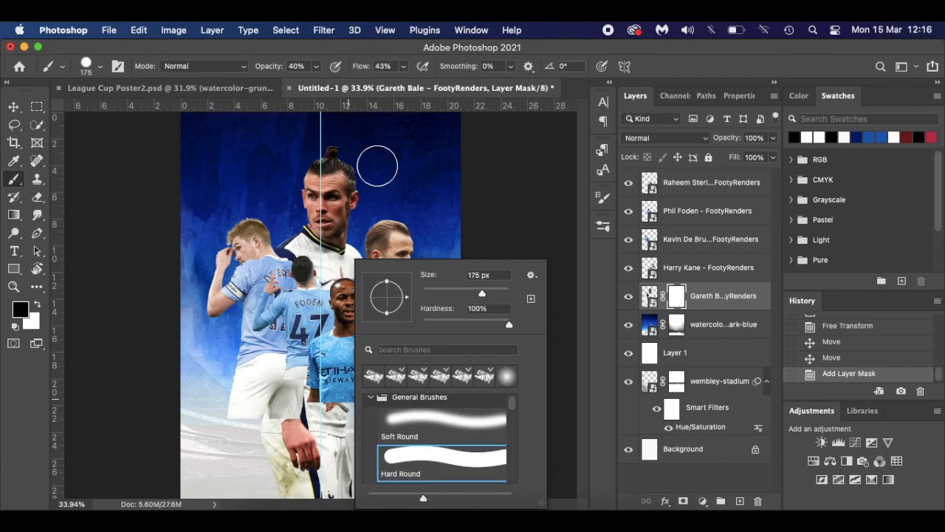
left_click_drag(262, 68, 350, 71)
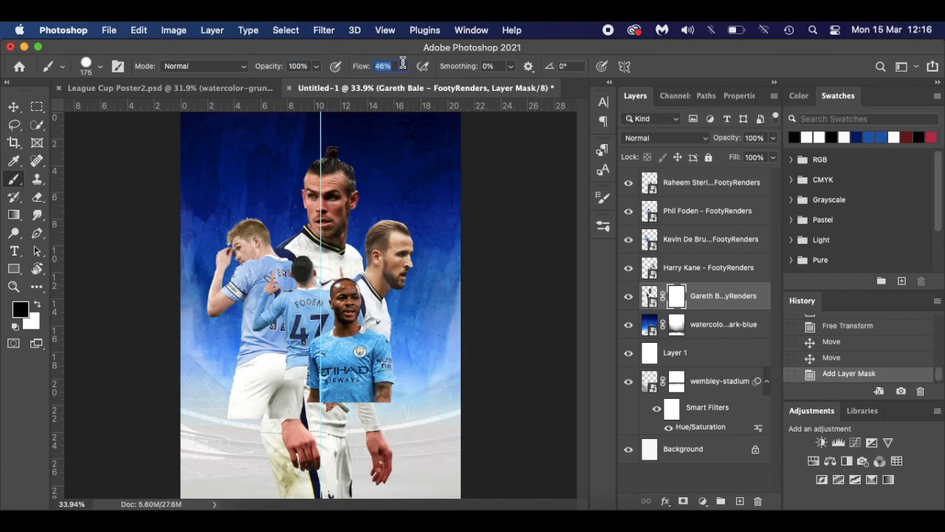
- Paint black on Bale's mask to hide his lower legs, hands and body below Sterling's shirt
mouse_move(365, 447)
left_mouse_down()
mouse_move(368, 480)
mouse_move(256, 490)
mouse_move(426, 500)
mouse_move(286, 475)
mouse_move(255, 460)
mouse_move(428, 471)
mouse_move(255, 434)
mouse_move(389, 417)
mouse_move(268, 403)
mouse_move(400, 411)
mouse_move(294, 403)
left_mouse_up()
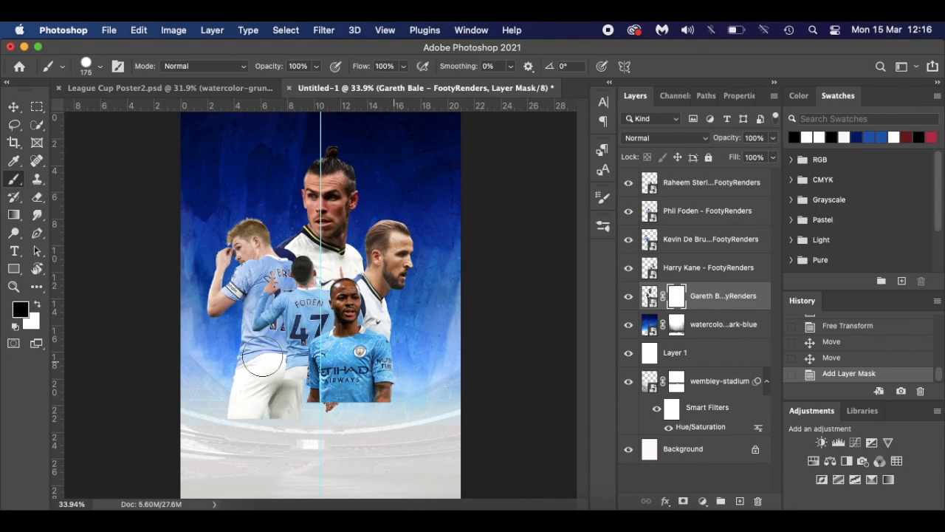
mouse_move(241, 358)
left_mouse_down()
mouse_move(448, 352)
mouse_move(395, 415)
mouse_move(310, 462)
left_mouse_up()
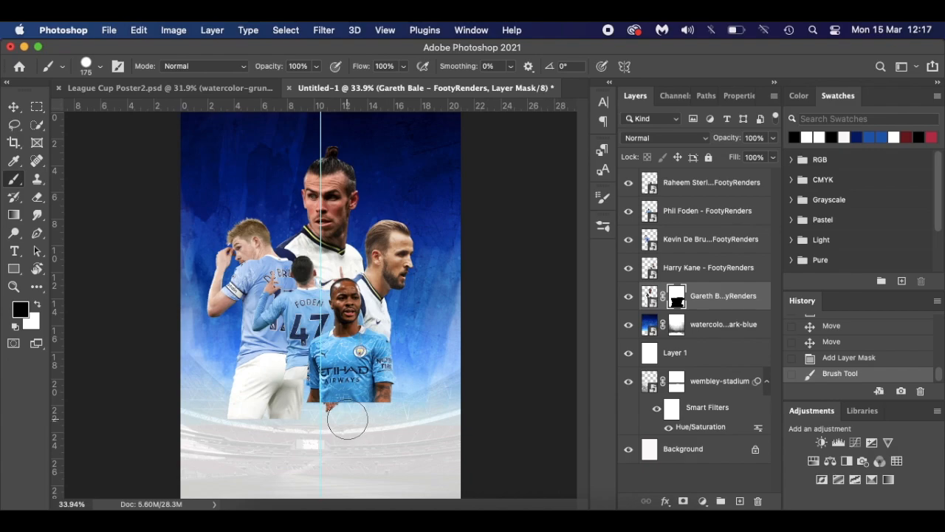
left_click_drag(333, 419, 299, 411)
- Try masking part of Harry Kane's render, then undo the mask and stroke
key("x")
left_click(681, 267)
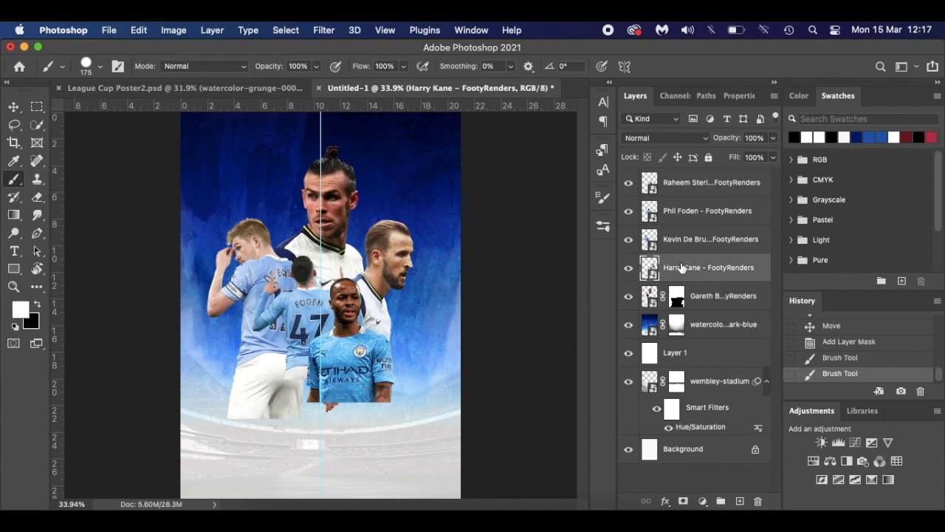
left_click(683, 500)
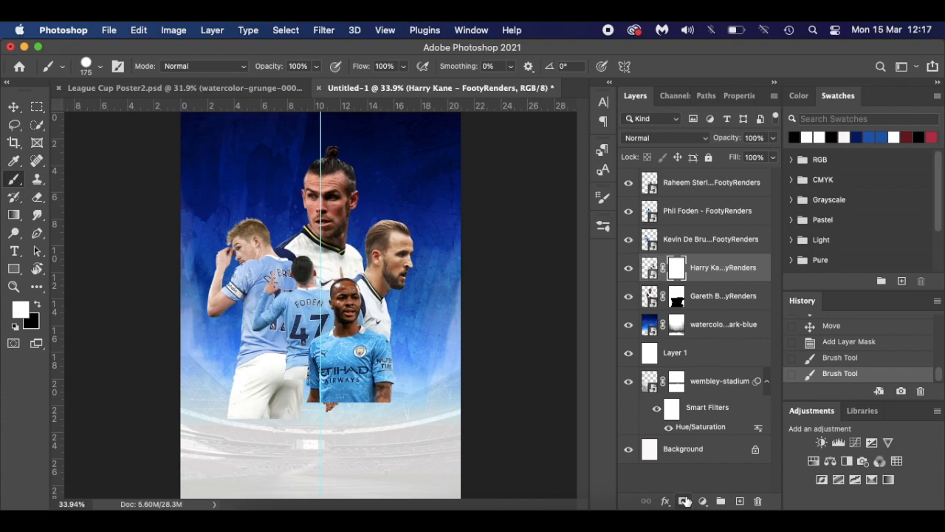
left_click(335, 406)
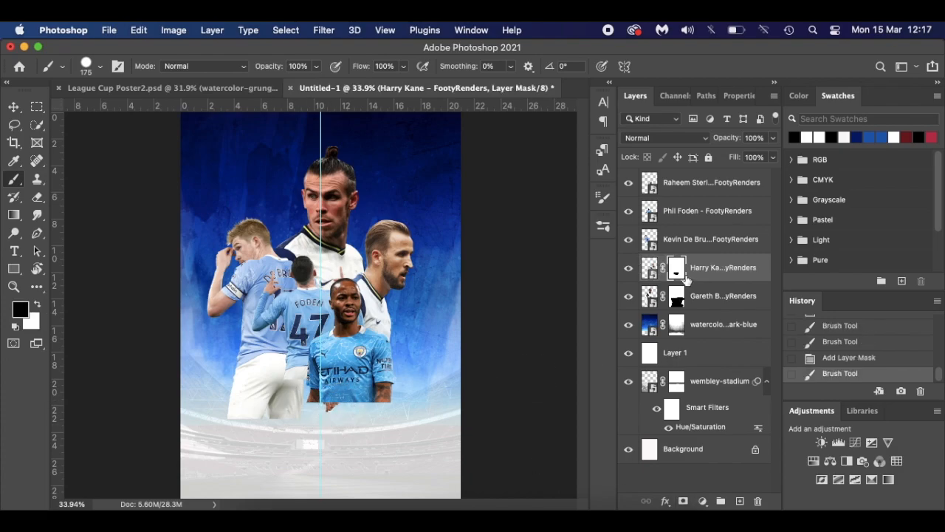
key("super+z")
key("super+z")
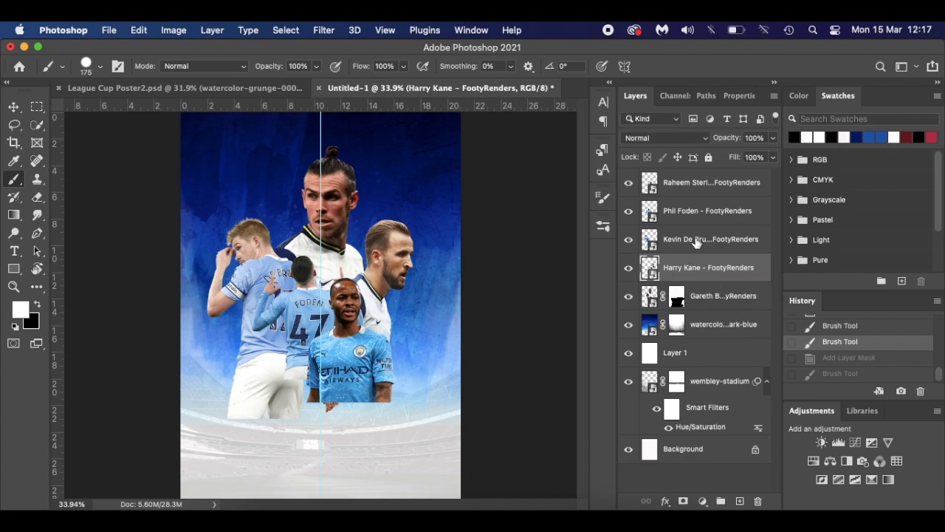
- Add a mask to De Bruyne's layer and set a 300 px Soft Round brush at 41% flow, lower opacity
left_click(697, 242)
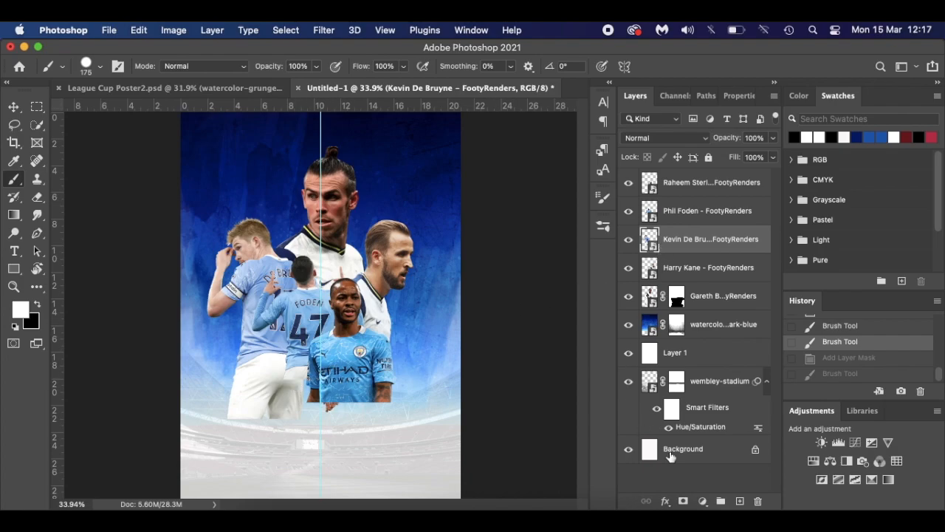
left_click(683, 501)
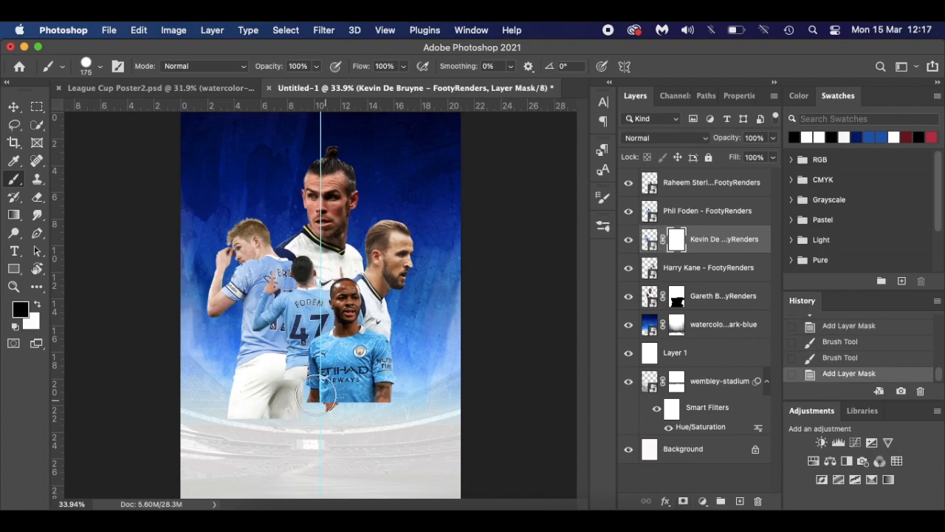
right_click(281, 367)
left_click(336, 433)
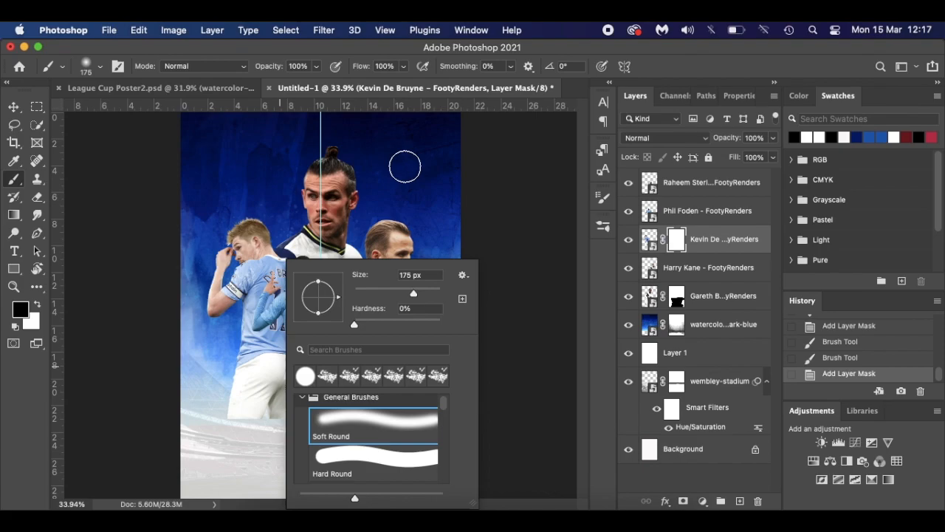
left_click(527, 173)
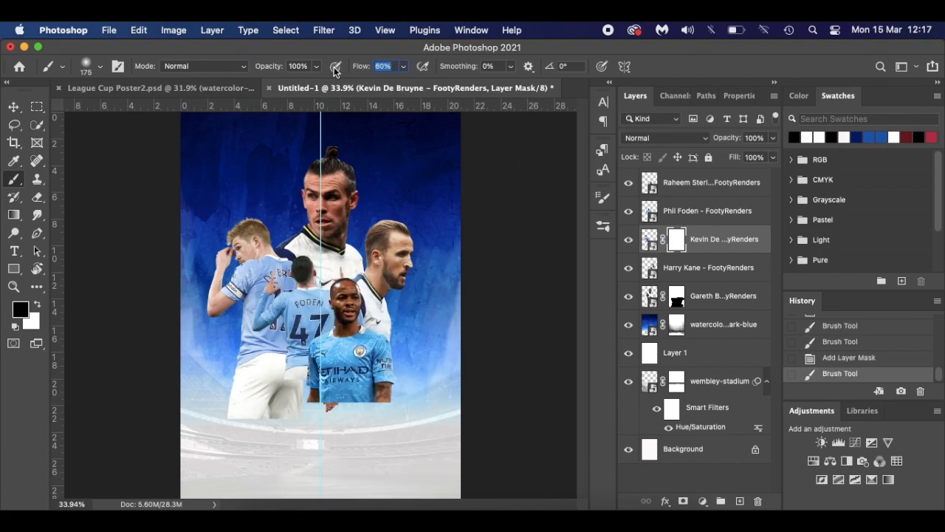
key("Down")
key("Down")
key("Down")
left_click_drag(274, 67, 256, 67)
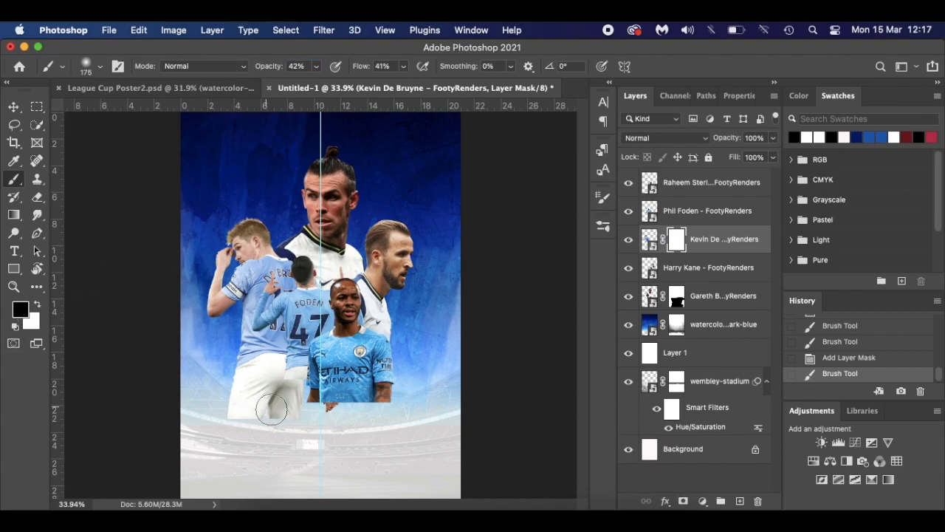
key("bracketright")
key("bracketright")
key("bracketright")
- Softly fade De Bruyne's lower body and shorts, restoring part of the shorts in white
mouse_move(358, 413)
left_mouse_down()
mouse_move(357, 401)
mouse_move(335, 415)
mouse_move(354, 392)
mouse_move(313, 421)
mouse_move(263, 419)
mouse_move(329, 421)
mouse_move(221, 425)
mouse_move(362, 421)
mouse_move(195, 420)
mouse_move(202, 436)
mouse_move(237, 430)
mouse_move(227, 424)
mouse_move(322, 429)
mouse_move(215, 428)
mouse_move(302, 437)
mouse_move(274, 413)
mouse_move(184, 413)
mouse_move(314, 417)
mouse_move(225, 419)
left_mouse_up()
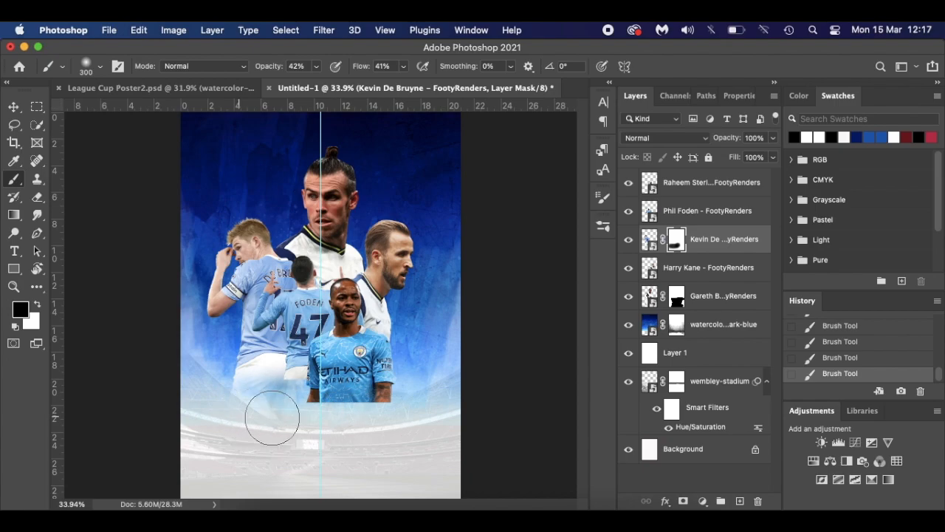
mouse_move(211, 422)
left_mouse_down()
mouse_move(350, 413)
mouse_move(231, 405)
mouse_move(340, 404)
mouse_move(211, 403)
mouse_move(245, 413)
left_mouse_up()
mouse_move(222, 376)
left_mouse_down()
mouse_move(260, 406)
mouse_move(255, 395)
mouse_move(279, 383)
mouse_move(321, 408)
mouse_move(275, 403)
mouse_move(270, 433)
left_mouse_up()
scroll(270, 433, "up", 5)
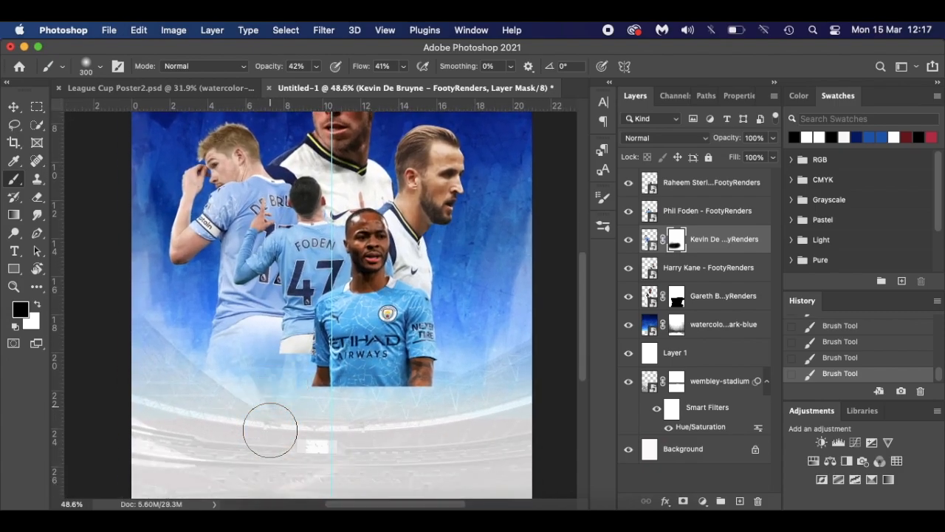
key("x")
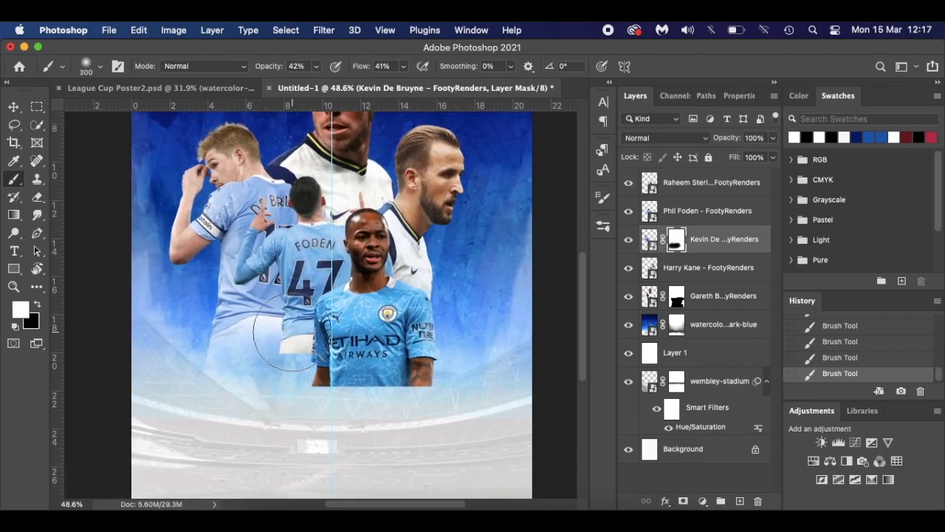
mouse_move(265, 305)
left_mouse_down()
mouse_move(256, 334)
mouse_move(266, 336)
left_mouse_up()
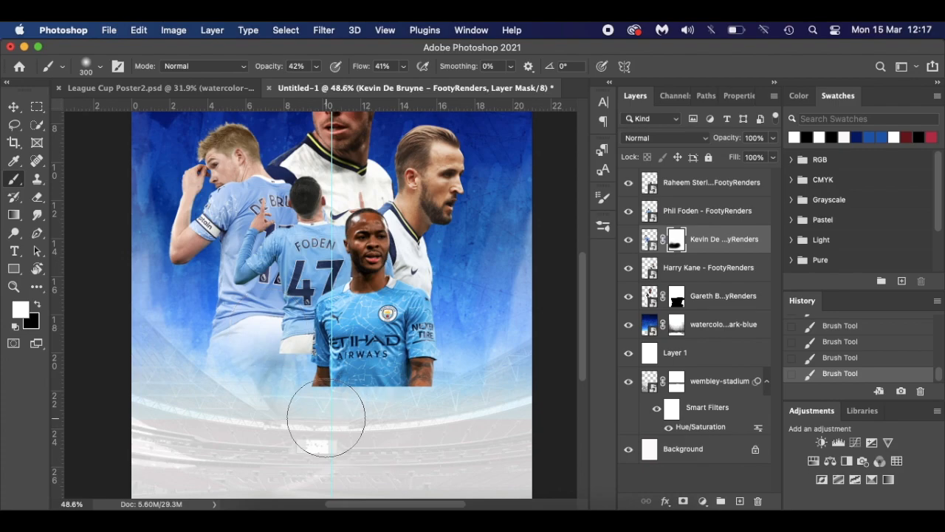
scroll(326, 418, "down", 2)
scroll(325, 418, "down", 1)
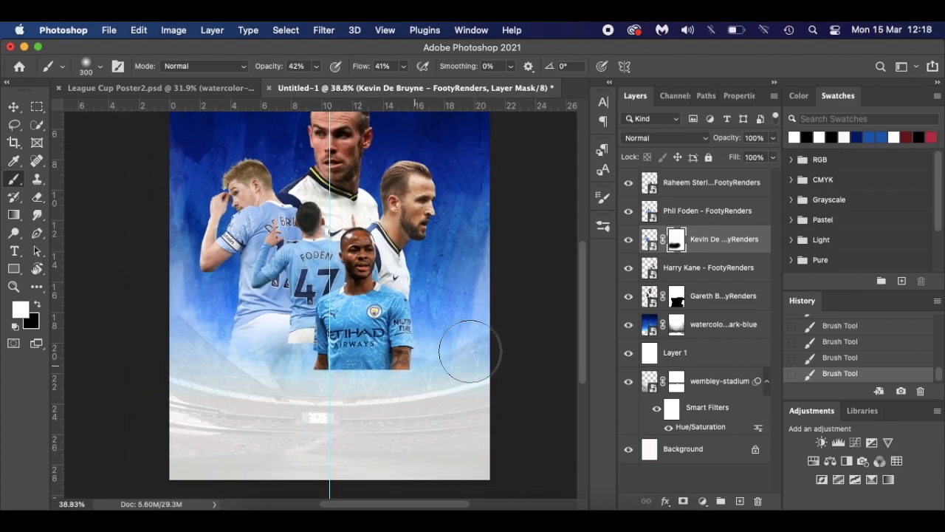
- Mask Phil Foden's layer and fade his legs with a 200 px then 125 px brush
left_click(700, 218)
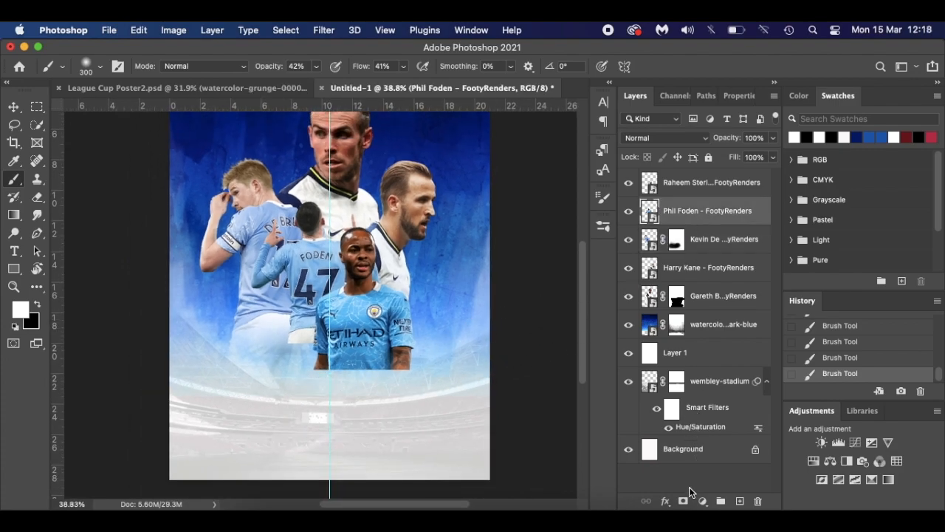
left_click(684, 502)
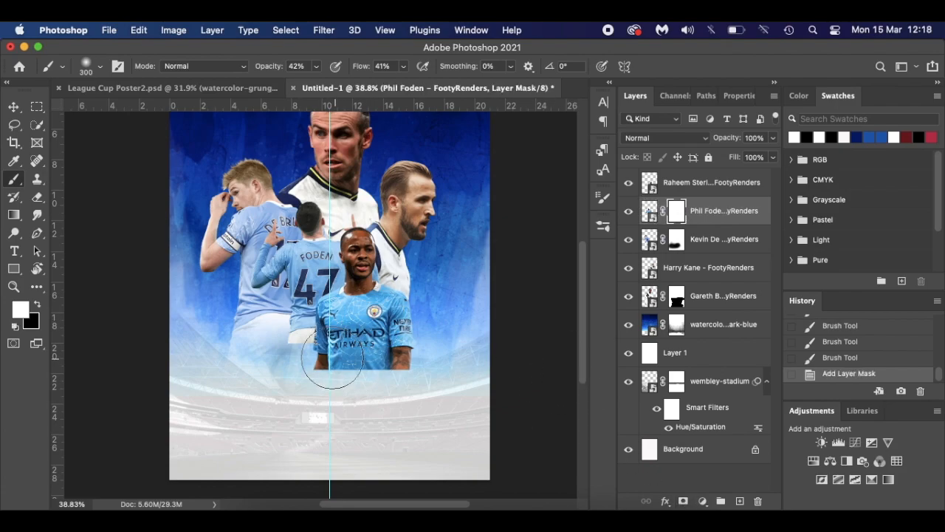
key("bracketleft")
left_click(37, 305)
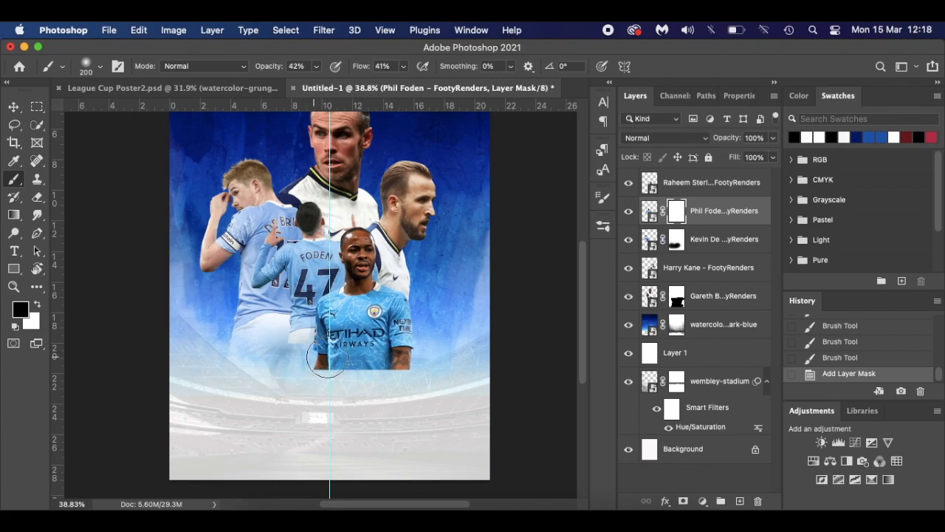
left_click_drag(293, 356, 308, 357)
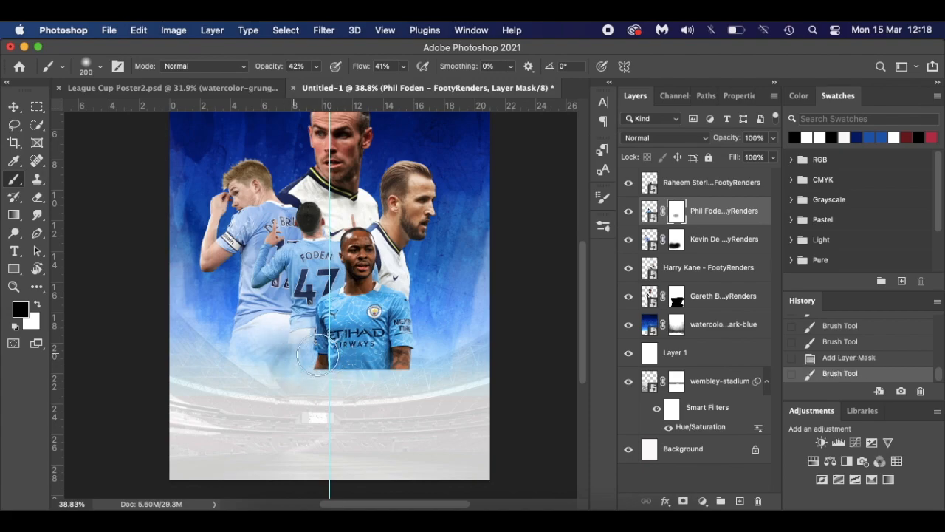
left_click_drag(314, 358, 295, 359)
scroll(296, 360, "up", 4)
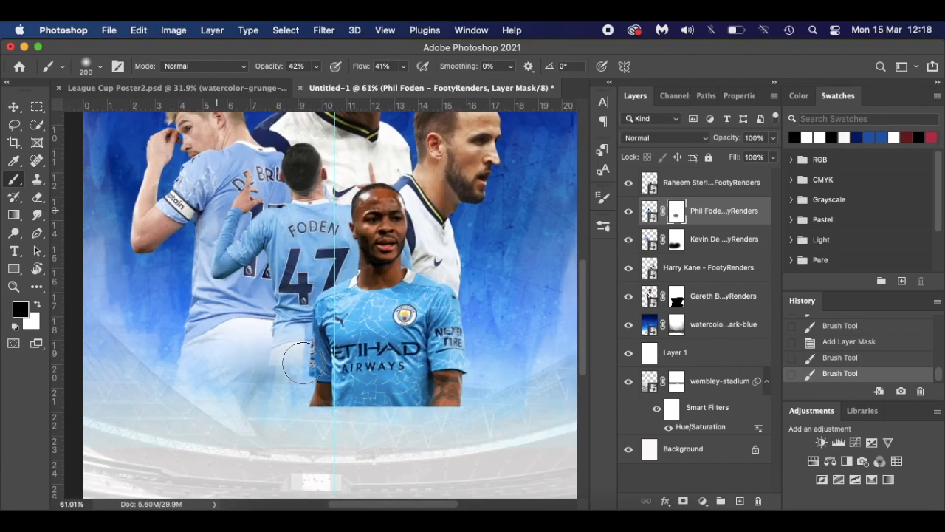
mouse_move(284, 409)
left_mouse_down()
mouse_move(320, 404)
mouse_move(290, 404)
mouse_move(313, 405)
left_mouse_up()
key("bracketleft")
key("bracketleft")
key("bracketleft")
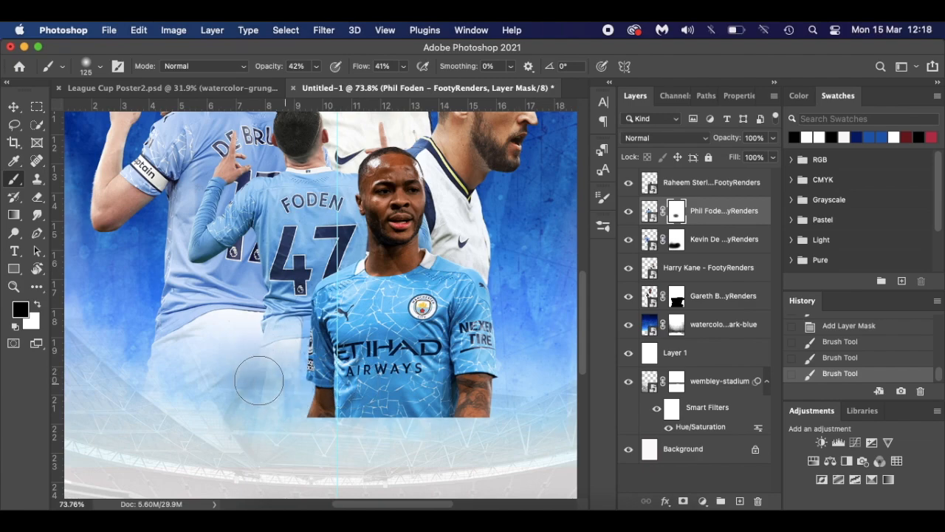
left_click_drag(364, 380, 360, 389)
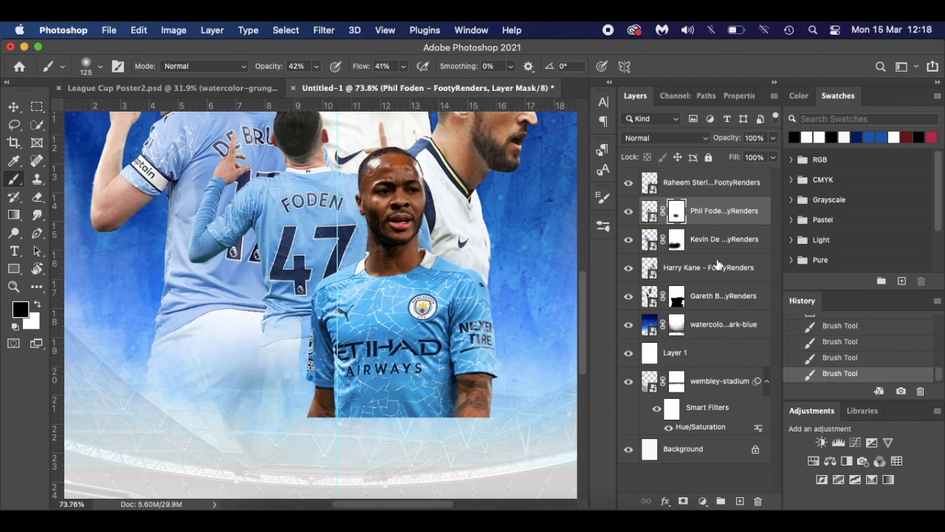
left_click(677, 244)
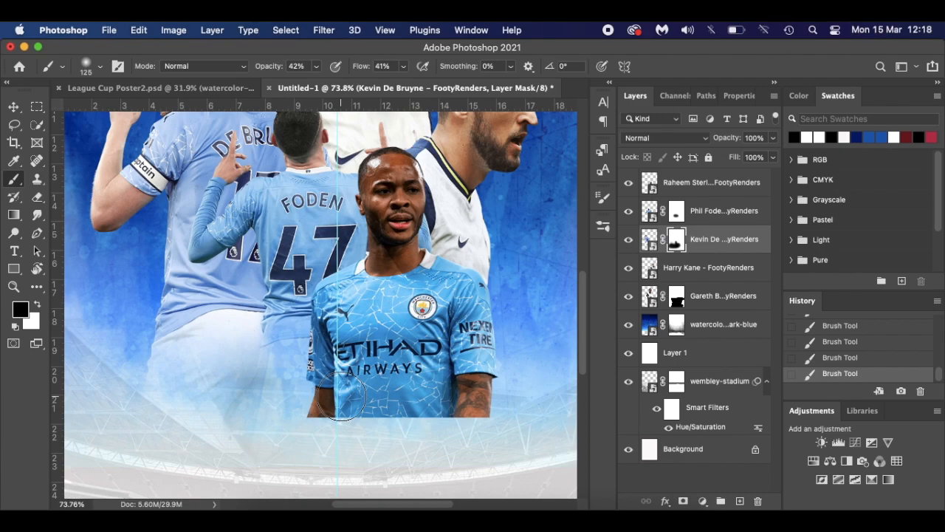
scroll(341, 399, "down", 2)
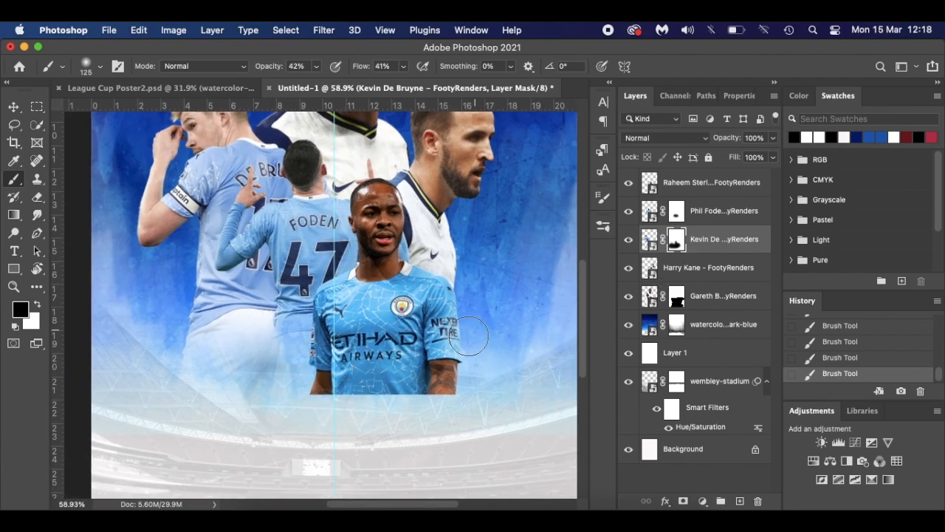
- Add a mask to Raheem Sterling's layer and fade the bottom edge of his render
left_click(715, 189)
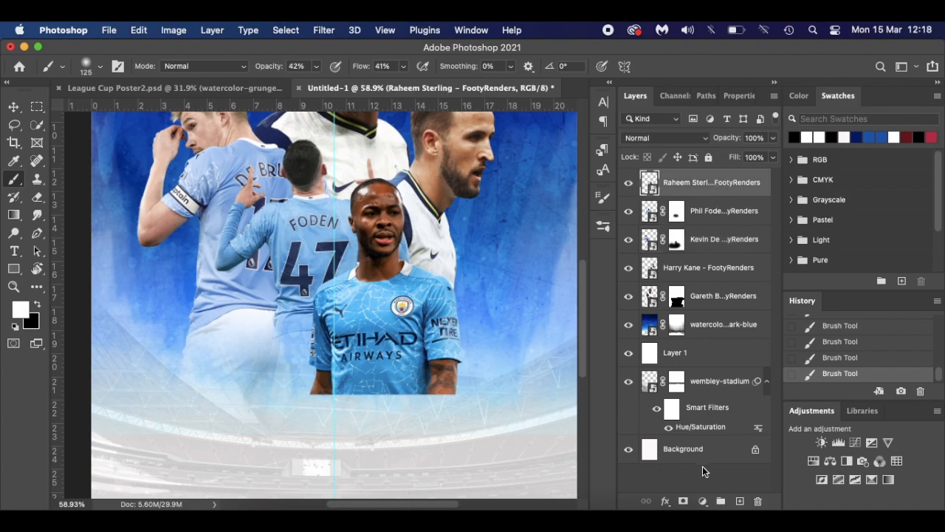
left_click(683, 501)
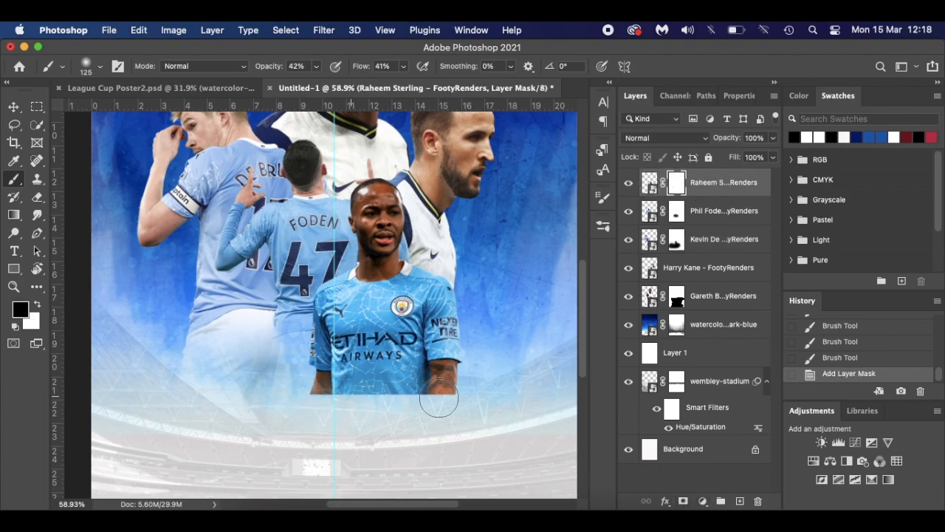
mouse_move(332, 399)
left_mouse_down()
mouse_move(493, 395)
mouse_move(377, 401)
left_mouse_up()
mouse_move(465, 401)
left_mouse_down()
mouse_move(283, 401)
mouse_move(306, 397)
left_mouse_up()
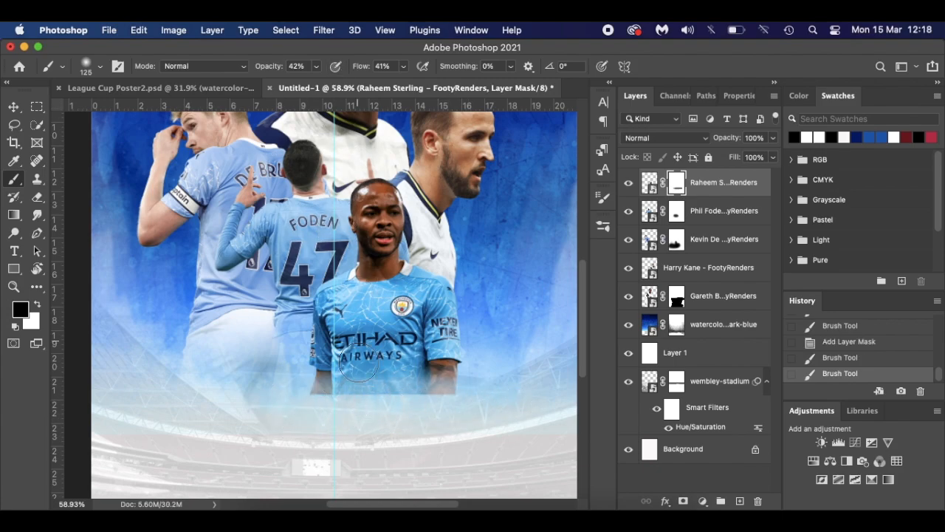
- Switch to a grass-like brush at lower opacity and fade Sterling's lower body further
right_click(375, 396)
left_click(440, 377)
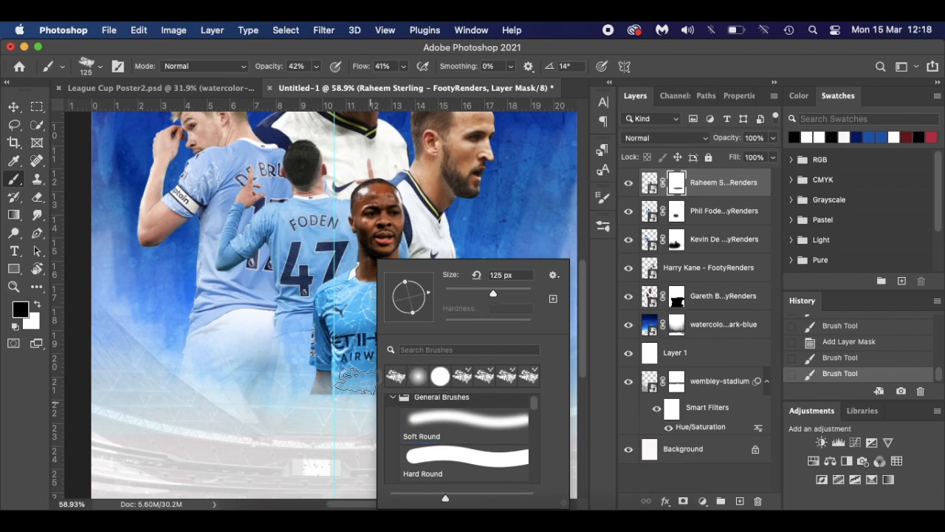
left_click(325, 399)
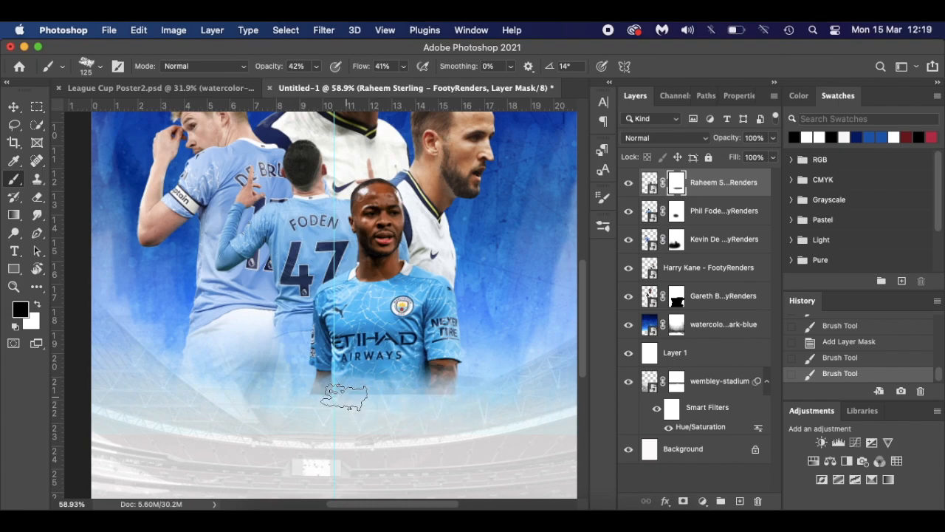
left_click_drag(326, 397, 380, 391)
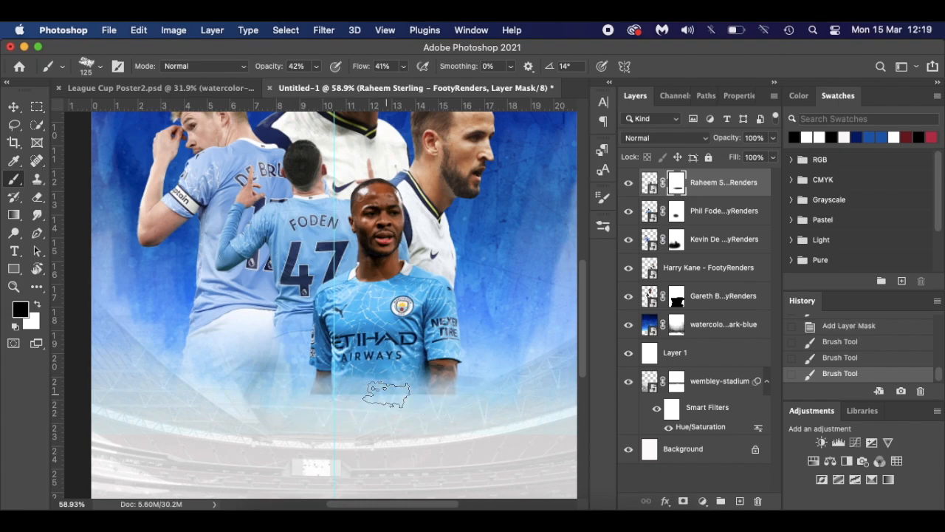
left_click_drag(316, 400, 402, 392)
left_click_drag(270, 69, 253, 70)
left_click_drag(360, 70, 342, 73)
mouse_move(355, 406)
left_mouse_down()
mouse_move(384, 388)
mouse_move(373, 420)
mouse_move(387, 418)
left_mouse_up()
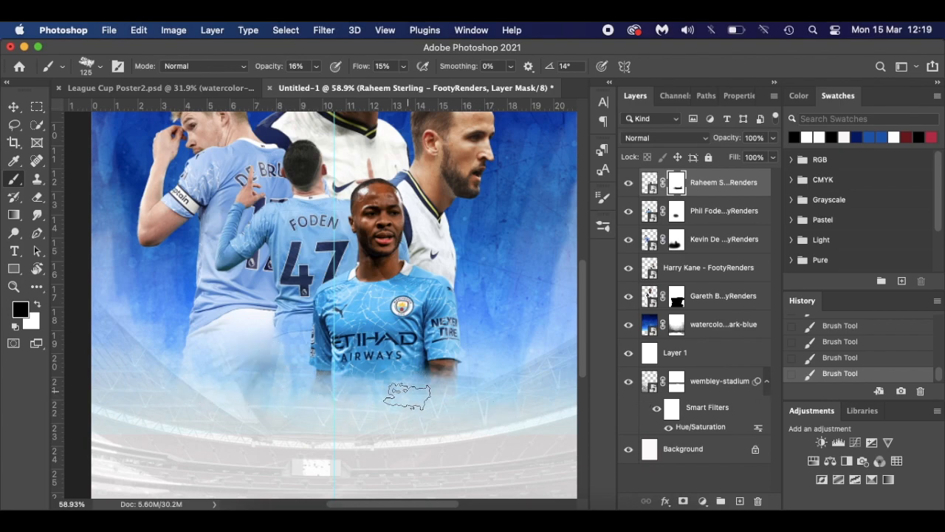
- Return to a 200 px soft round brush and fade the lower left of Sterling's shirt
right_click(397, 403)
left_click(446, 383)
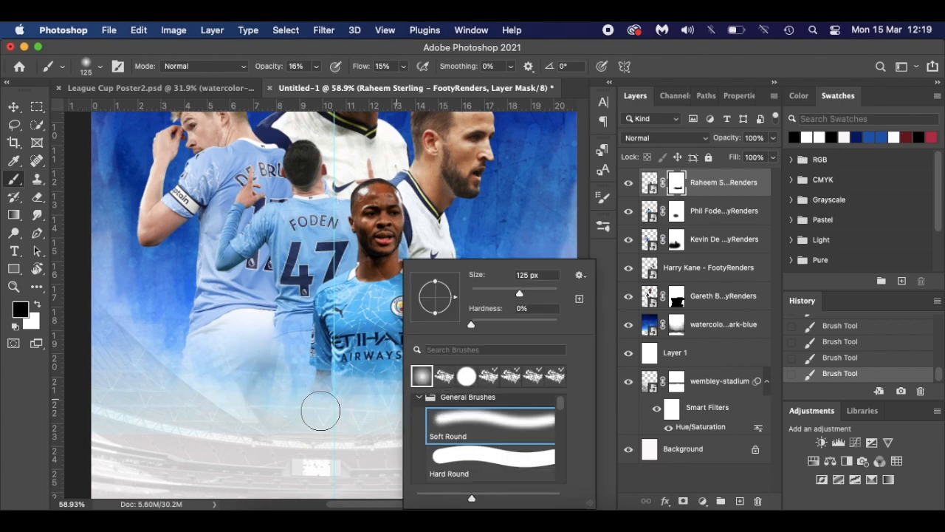
left_click(319, 403)
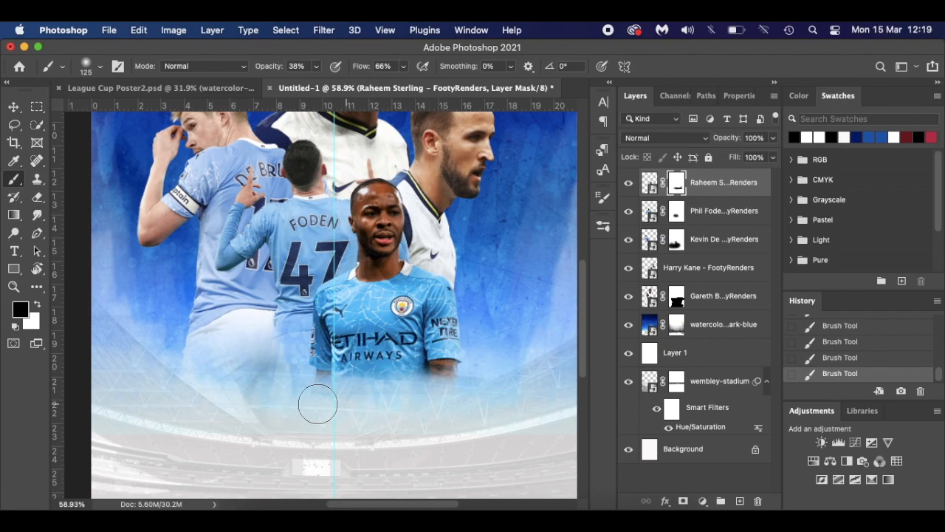
key("bracketright")
key("bracketright")
key("bracketright")
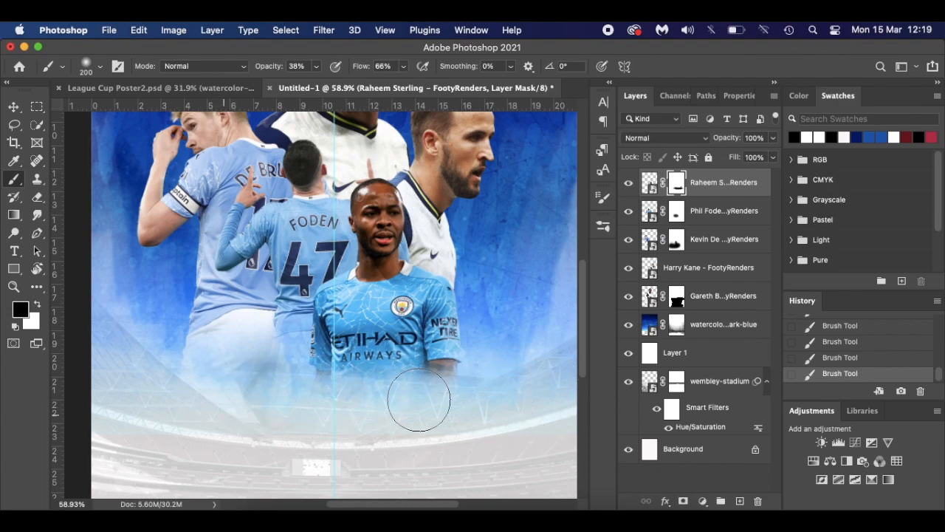
left_click_drag(345, 375, 349, 369)
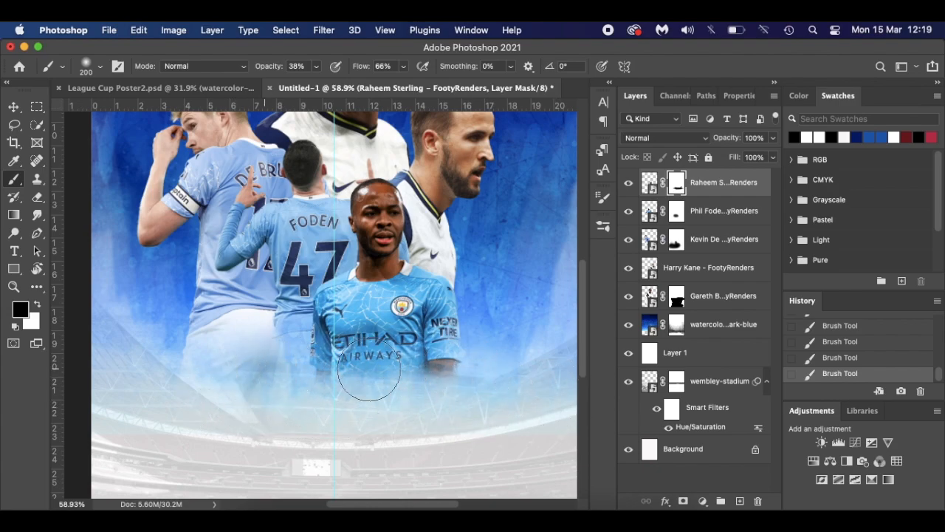
- Restore Sterling's lower shirt and arms in white, then softly fade below the shirt in black
key("x")
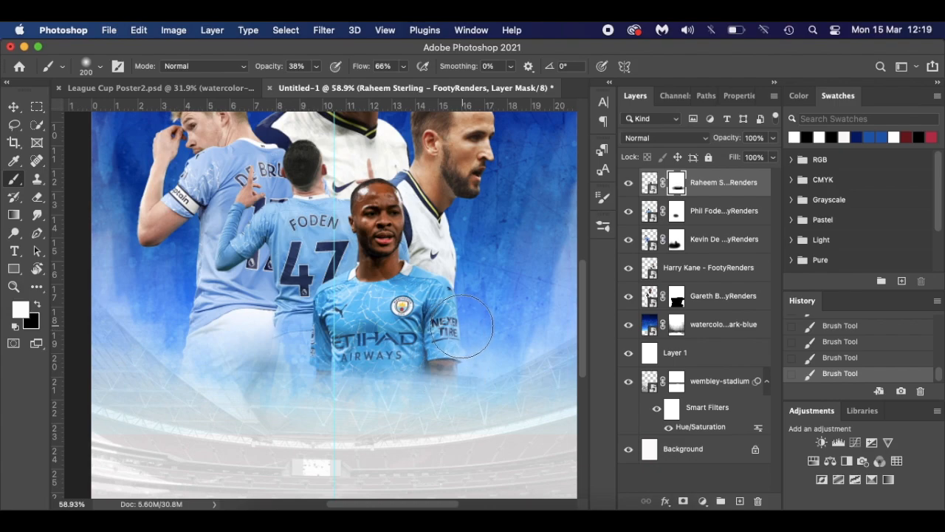
mouse_move(512, 339)
left_mouse_down()
mouse_move(358, 352)
mouse_move(438, 364)
left_mouse_up()
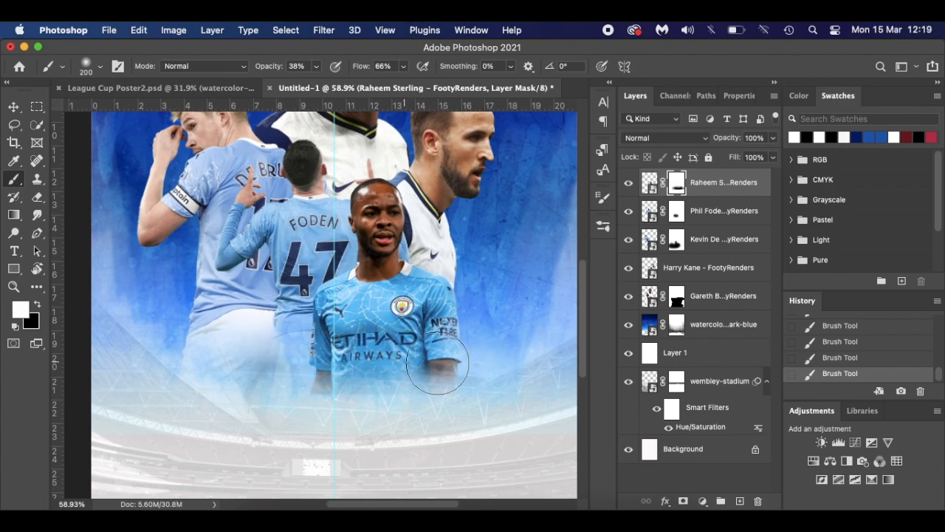
key("x")
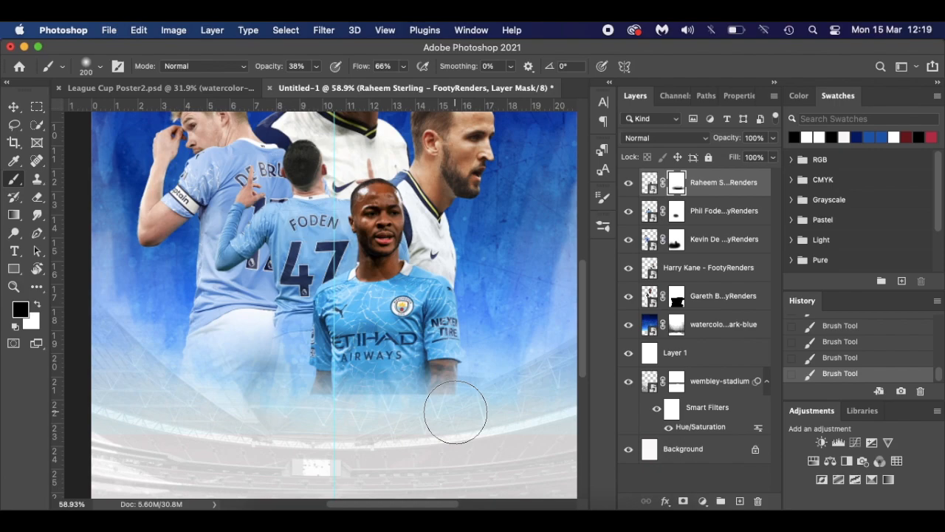
mouse_move(410, 412)
left_mouse_down()
mouse_move(326, 416)
mouse_move(378, 411)
left_mouse_up()
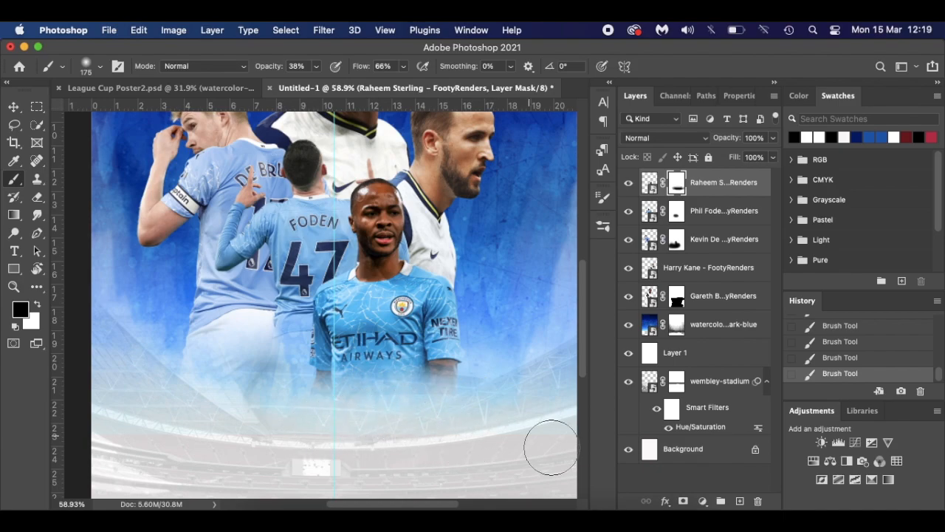
key("bracketleft")
key("bracketleft")
key("bracketleft")
key("bracketleft")
key("bracketleft")
key("bracketleft")
scroll(568, 423, "down", 5)
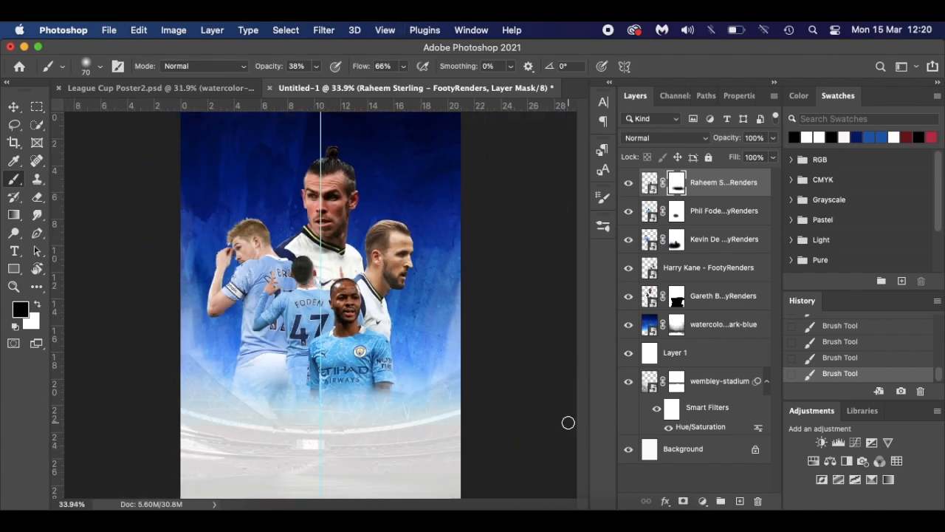
- After checking the reference, convert the Gareth Bale layer to a smart object and launch Camera Raw Filter
left_click(244, 87)
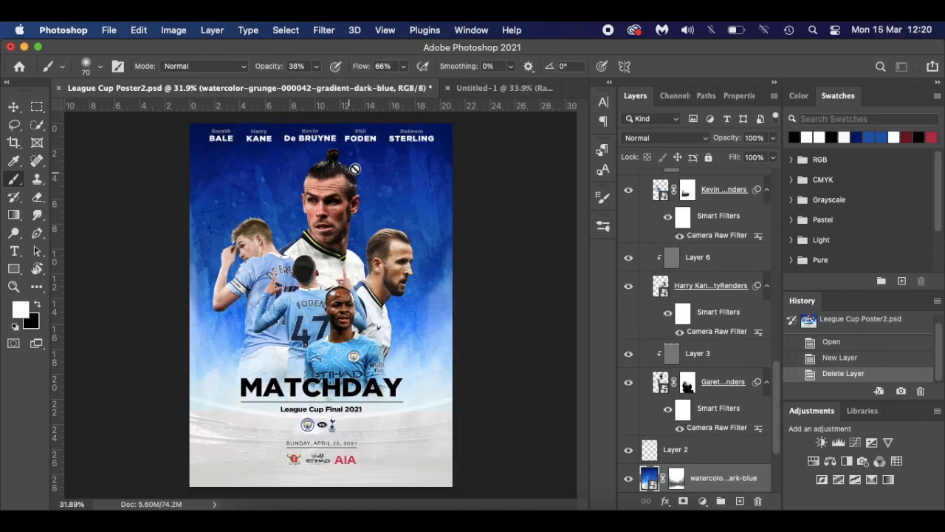
left_click(485, 88)
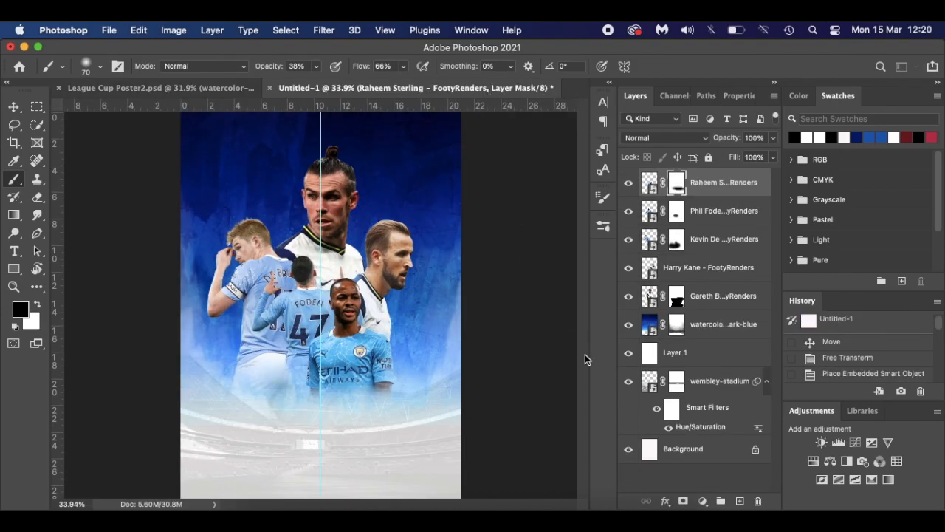
left_click(723, 313)
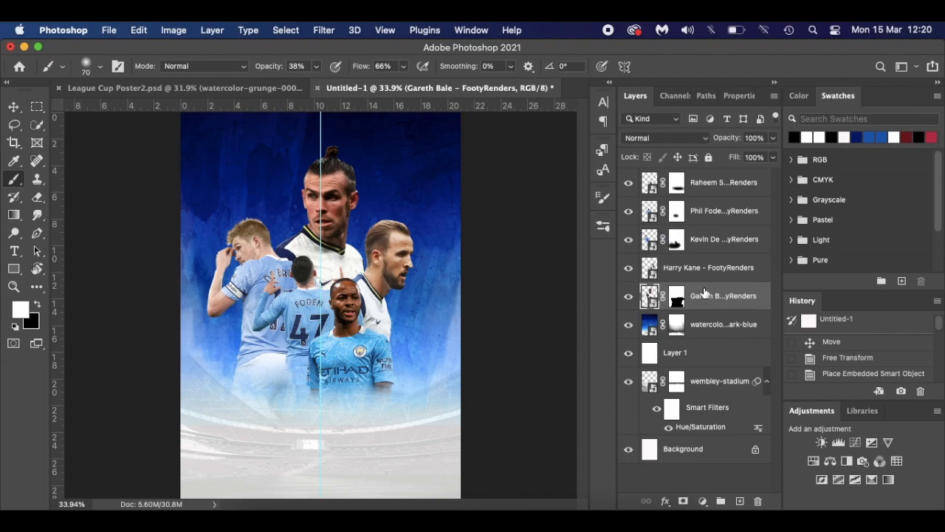
right_click(704, 294)
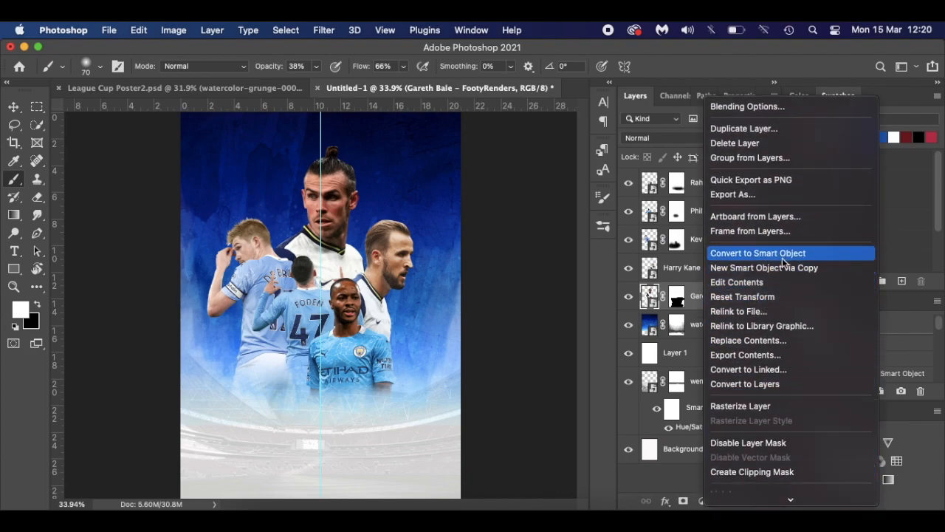
left_click(696, 309)
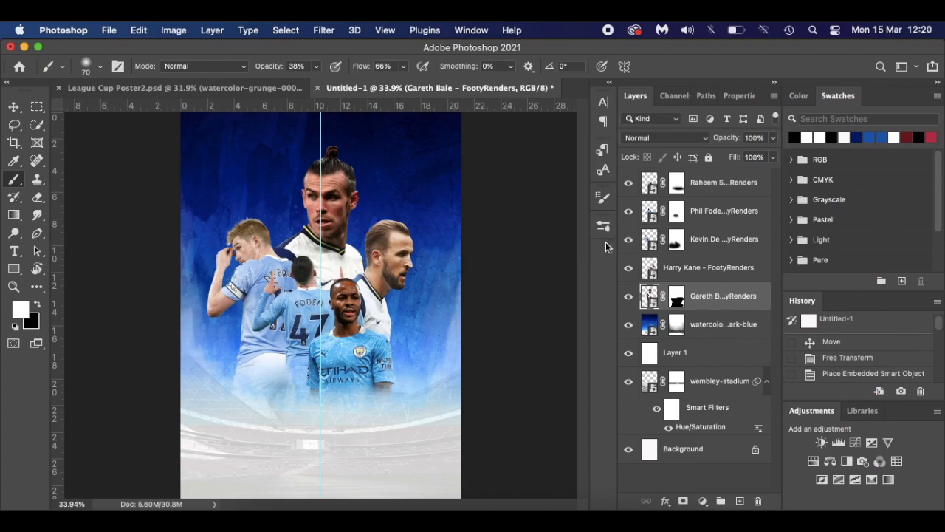
left_click(324, 31)
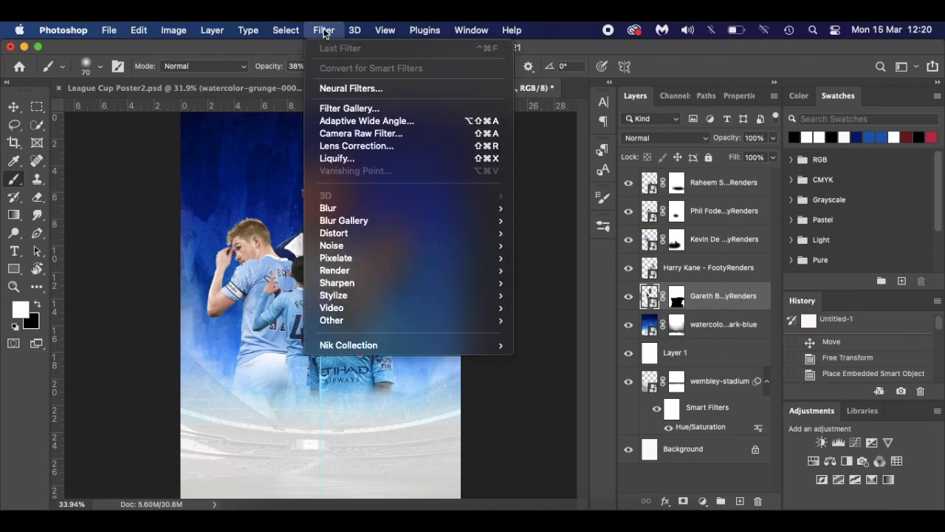
left_click(403, 134)
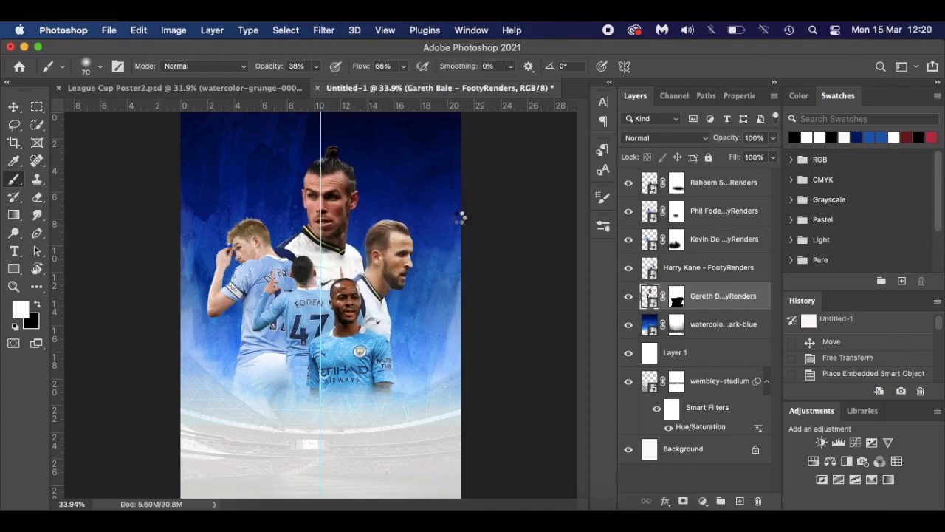
- Raise Texture to +40 on Bale, compare before and after side by side, and apply
scroll(706, 375, "down", 10)
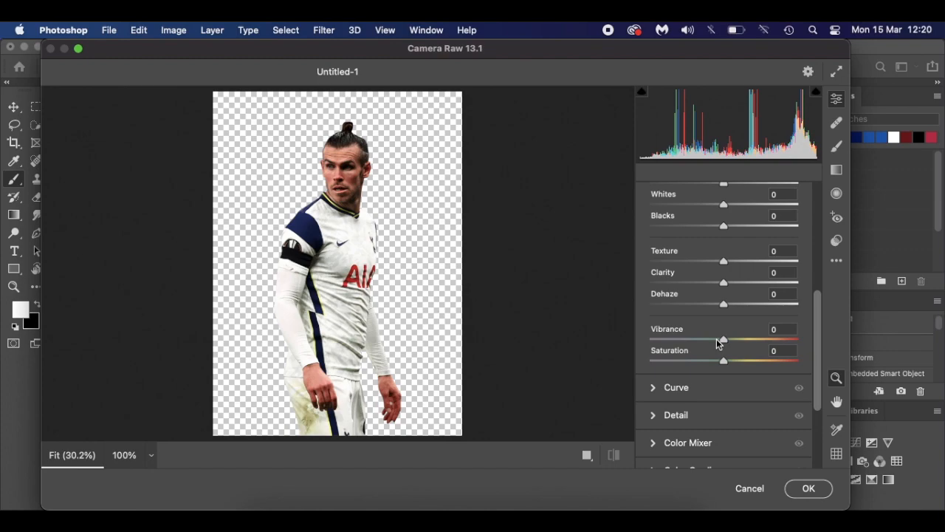
scroll(720, 347, "up", 8)
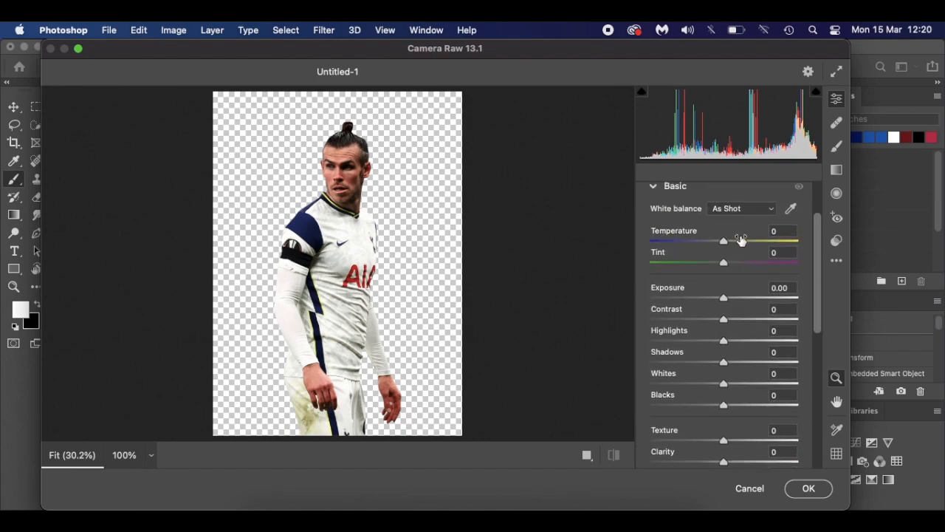
scroll(726, 392, "down", 3)
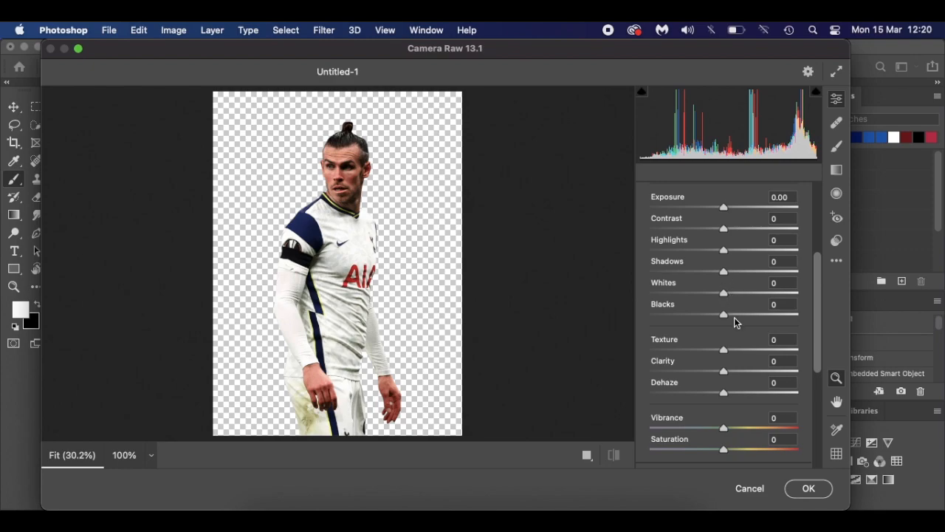
scroll(734, 317, "down", 3)
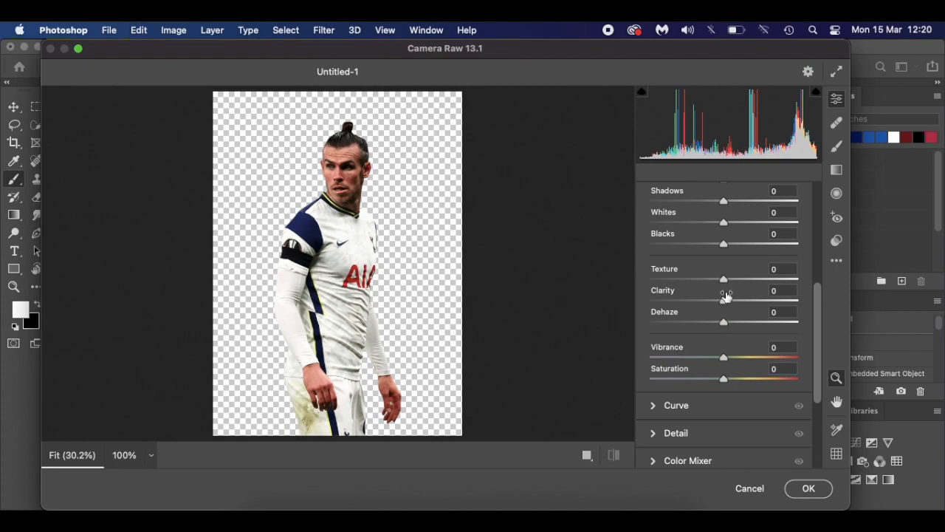
left_click_drag(724, 281, 746, 303)
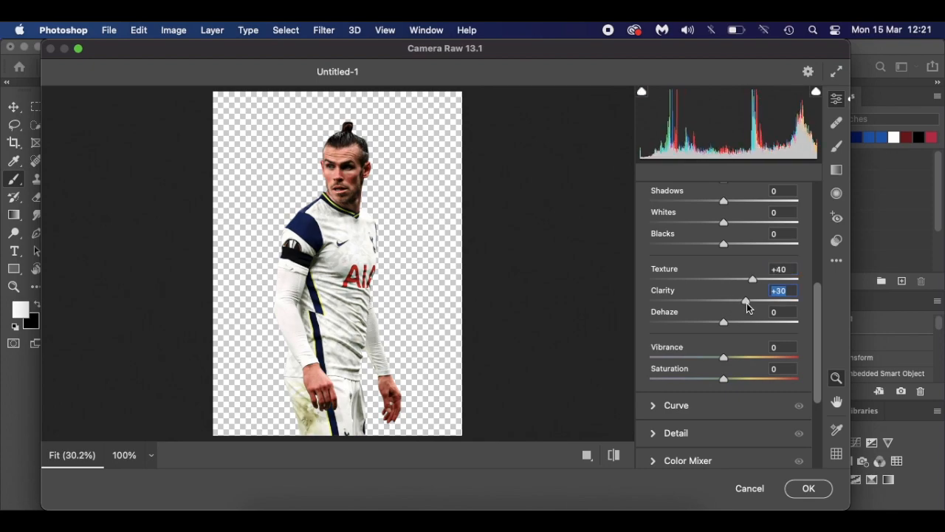
left_click(616, 457)
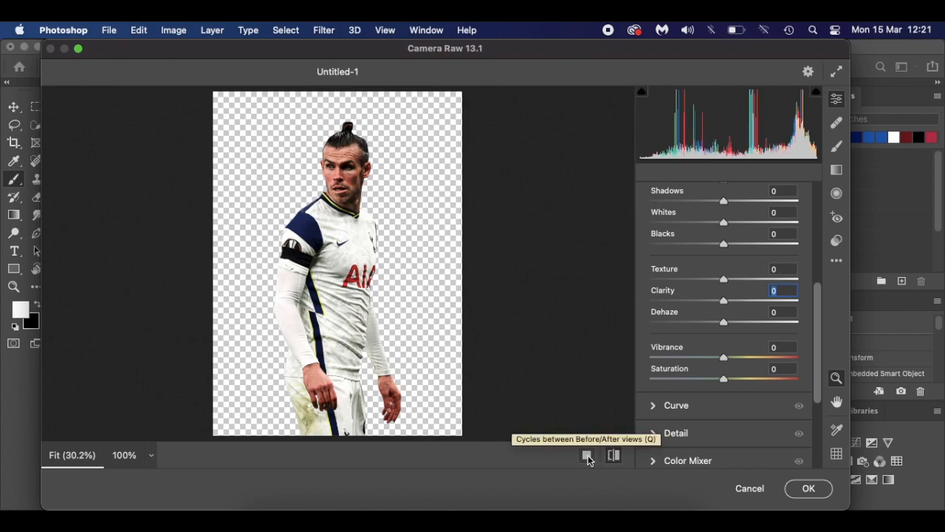
left_click(587, 455)
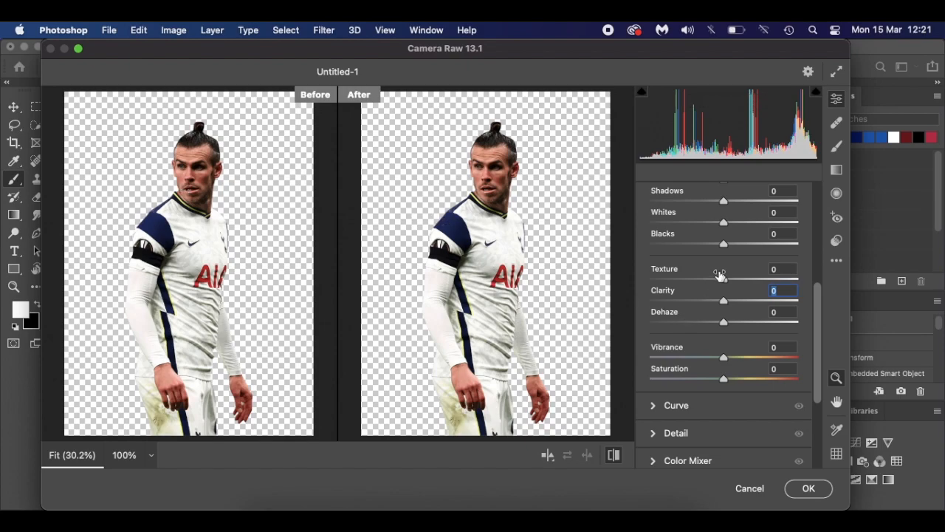
scroll(717, 274, "up", 3)
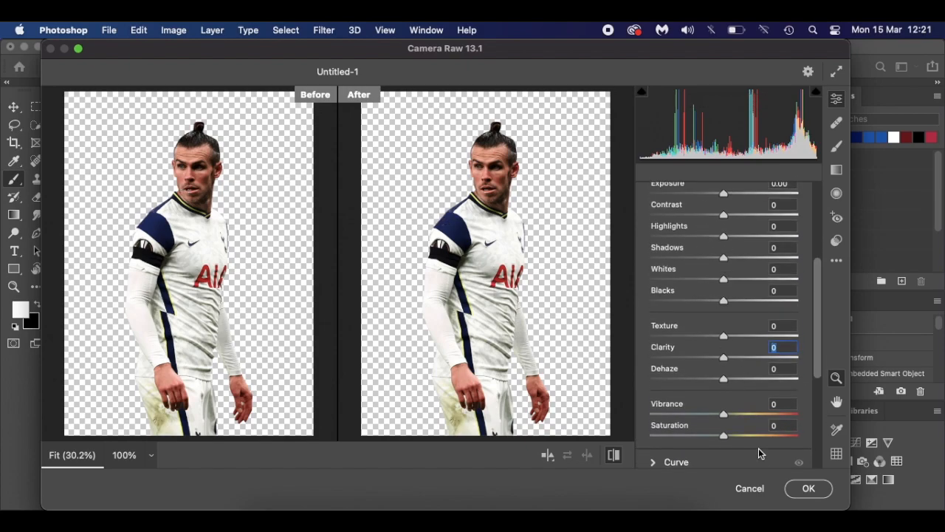
left_click(807, 490)
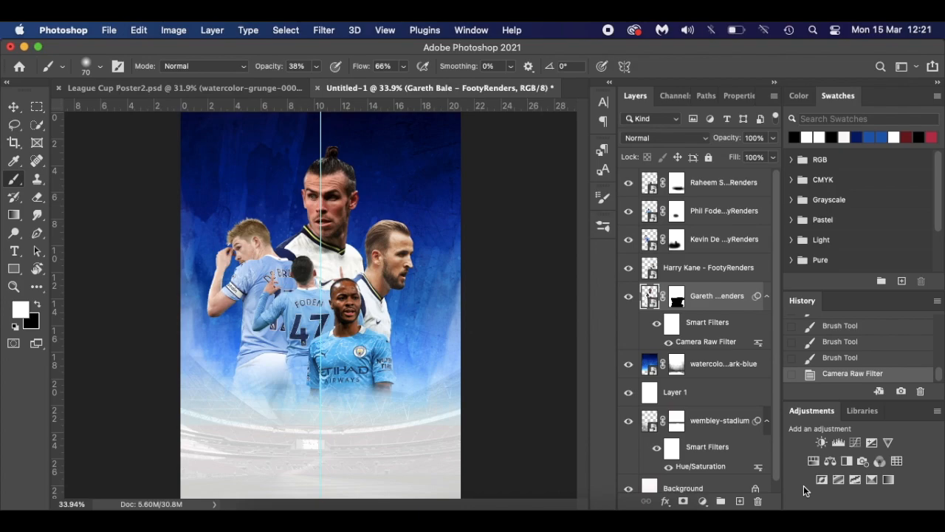
- Check Bale's Camera Raw effect, then add a new Layer 2 clipped to Bale's render
left_click(657, 328)
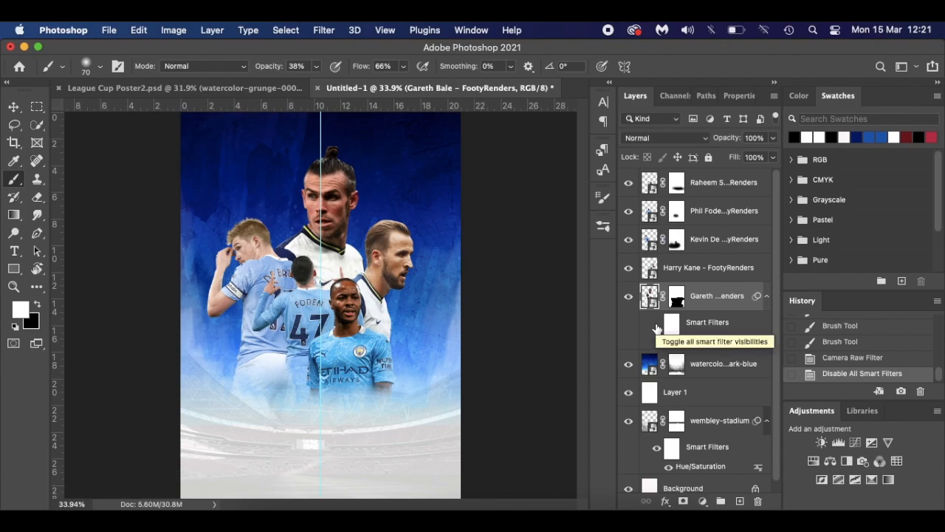
left_click(657, 328)
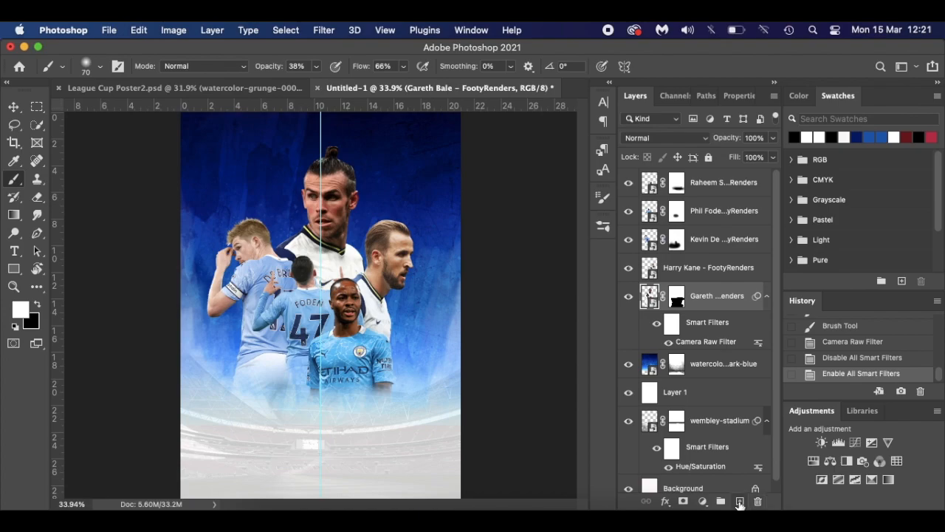
left_click(739, 502)
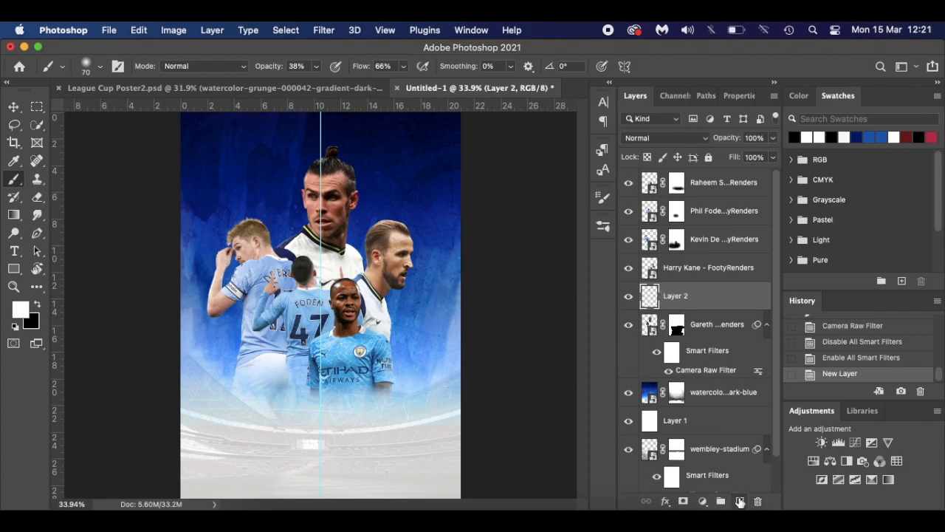
left_click(724, 305, "alt")
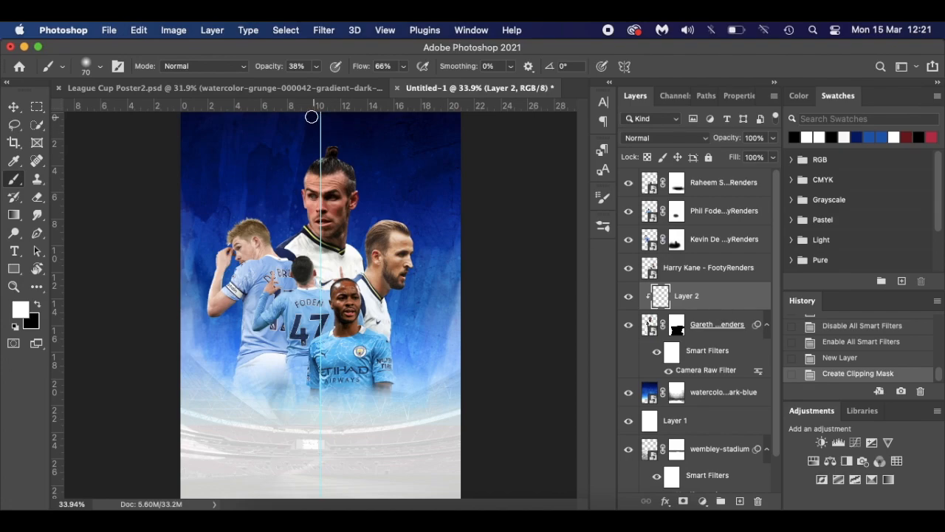
- Fill Layer 2 with 50% gray and set its blend mode to Overlay
left_click(140, 31)
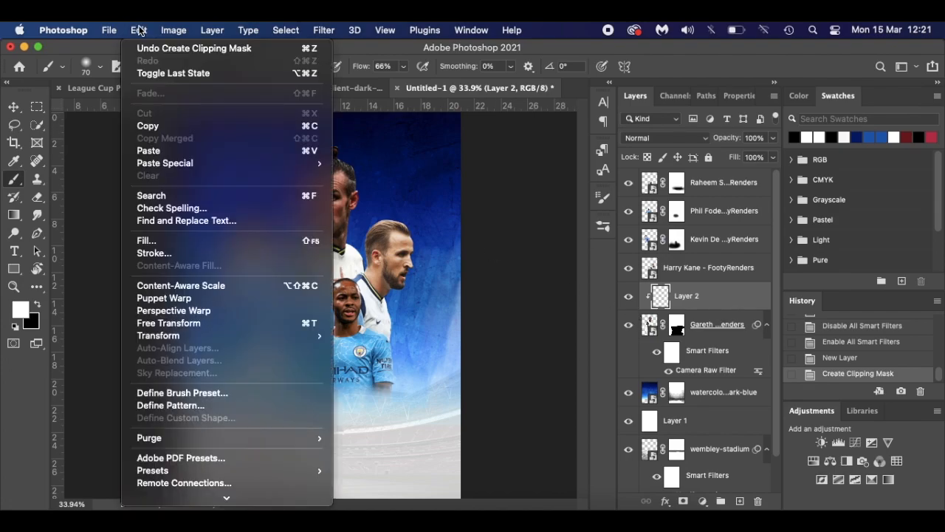
left_click(181, 243)
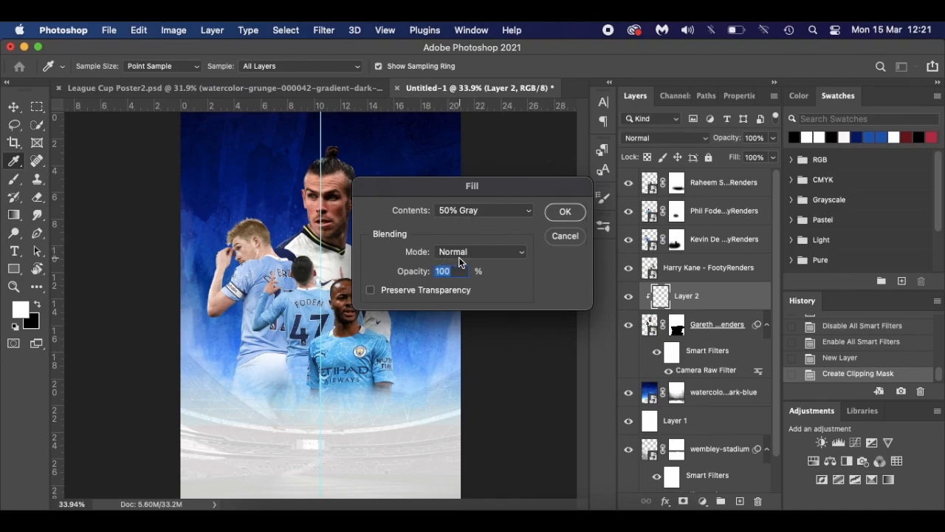
left_click(565, 212)
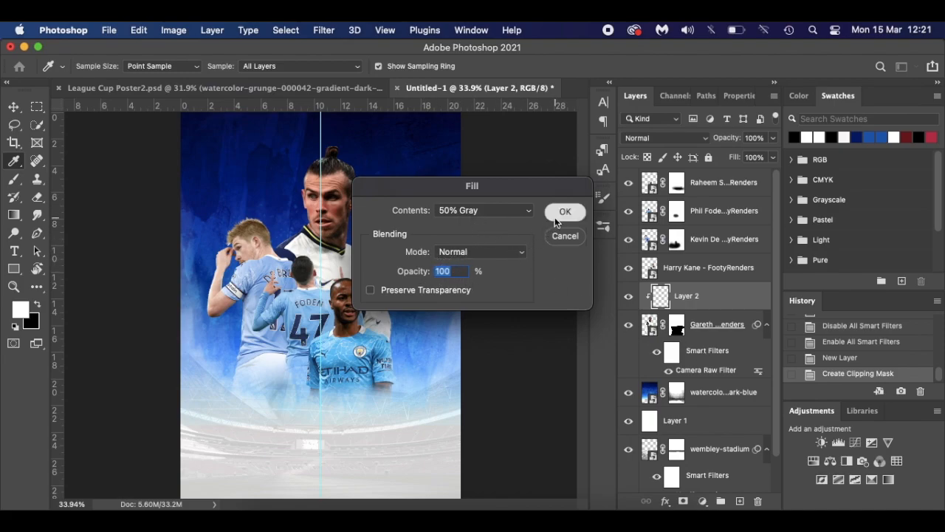
key("b")
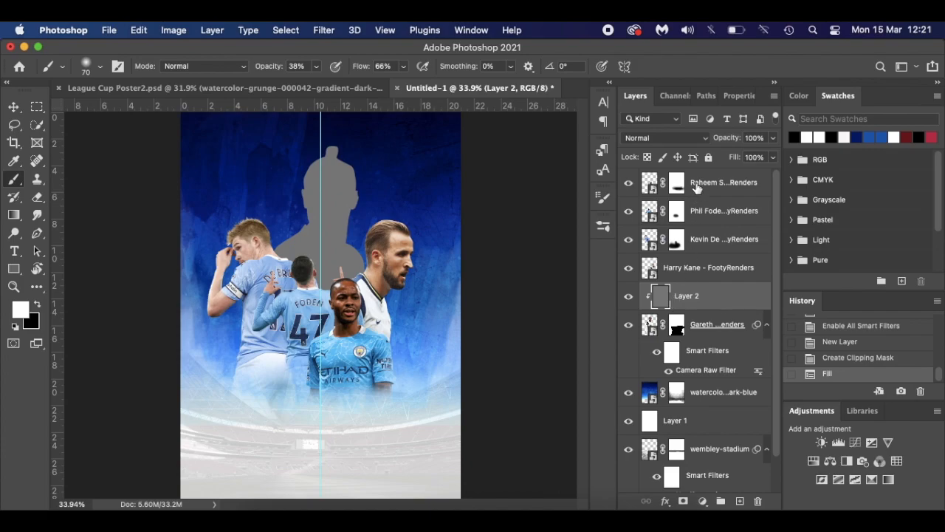
left_click(685, 141)
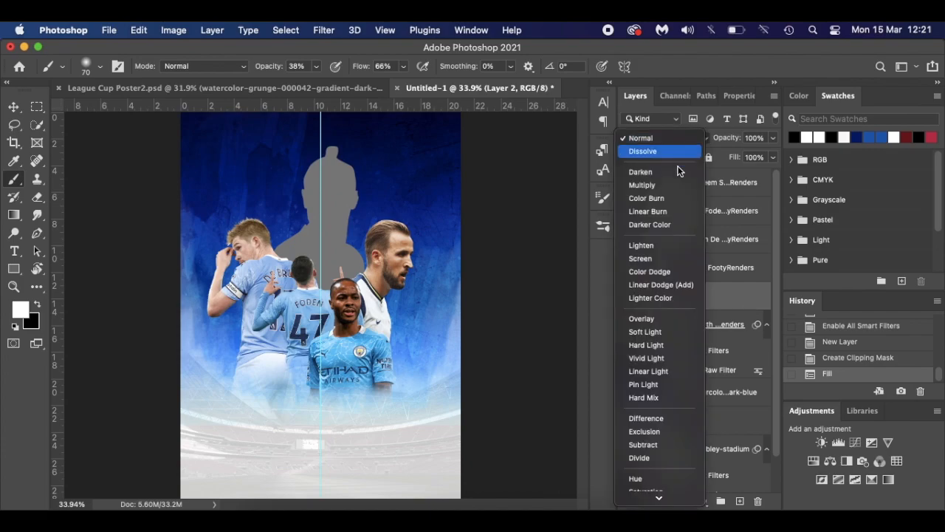
left_click(665, 316)
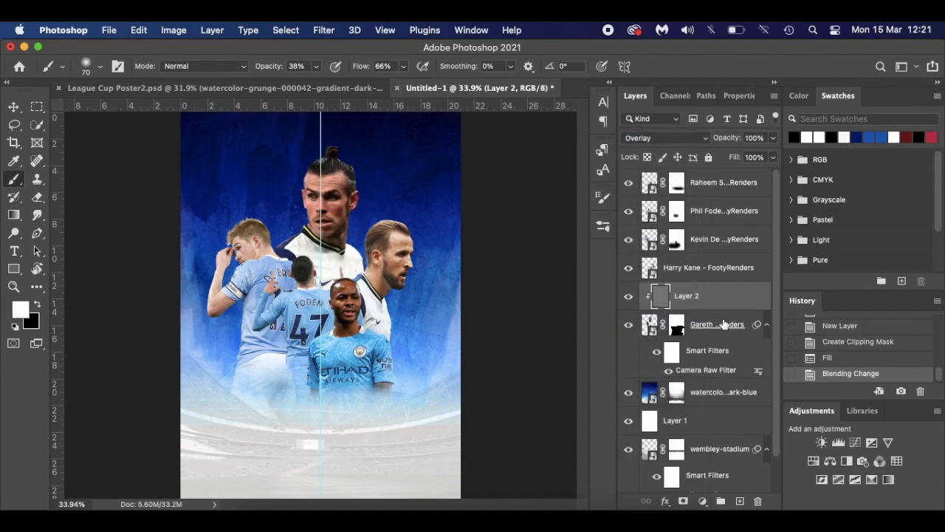
left_click_drag(14, 233, 65, 246)
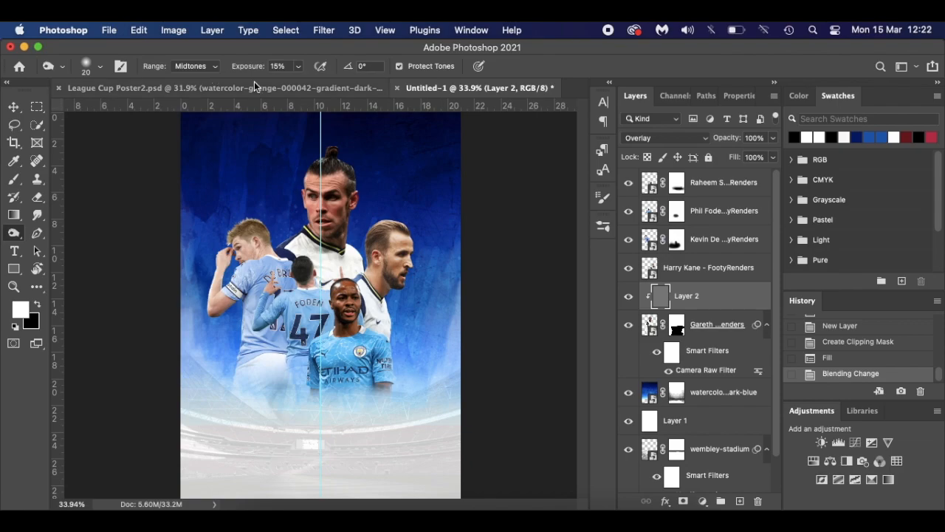
- Burn the side of Bale's face and head with a size 40 brush
scroll(337, 340, "up", 8)
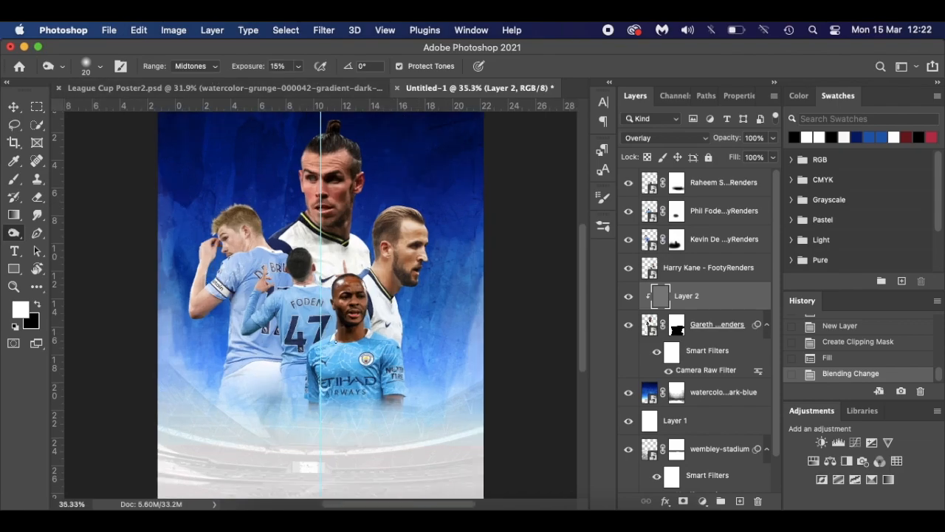
scroll(337, 341, "up", 5)
scroll(356, 280, "up", 2)
scroll(359, 288, "up", 1)
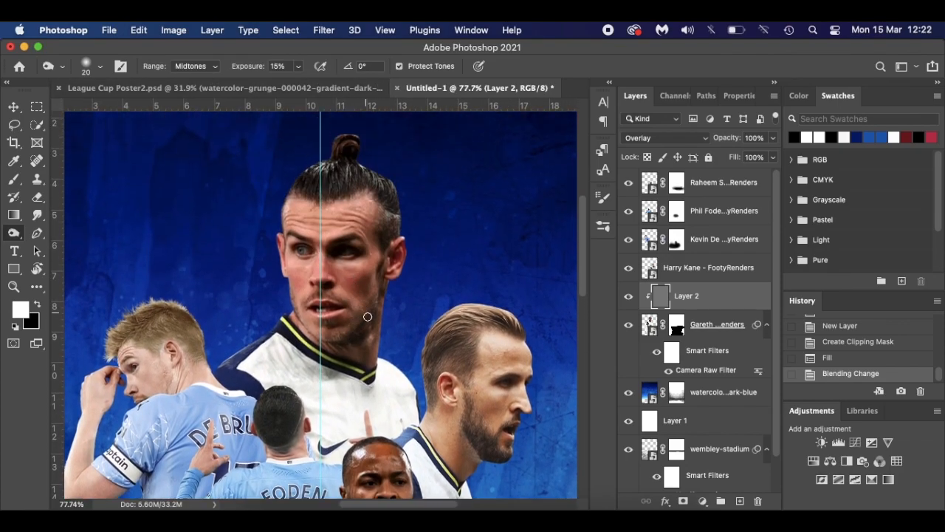
key("bracketright")
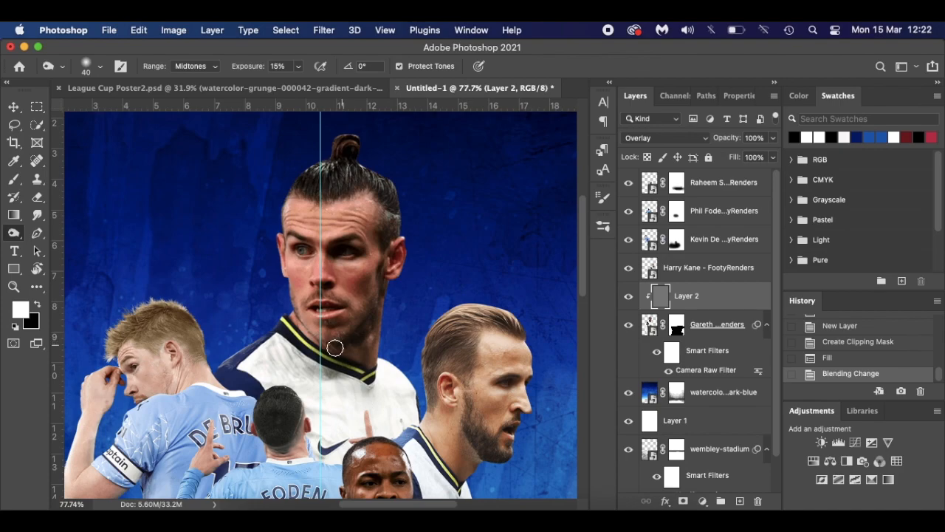
left_click_drag(384, 302, 391, 211)
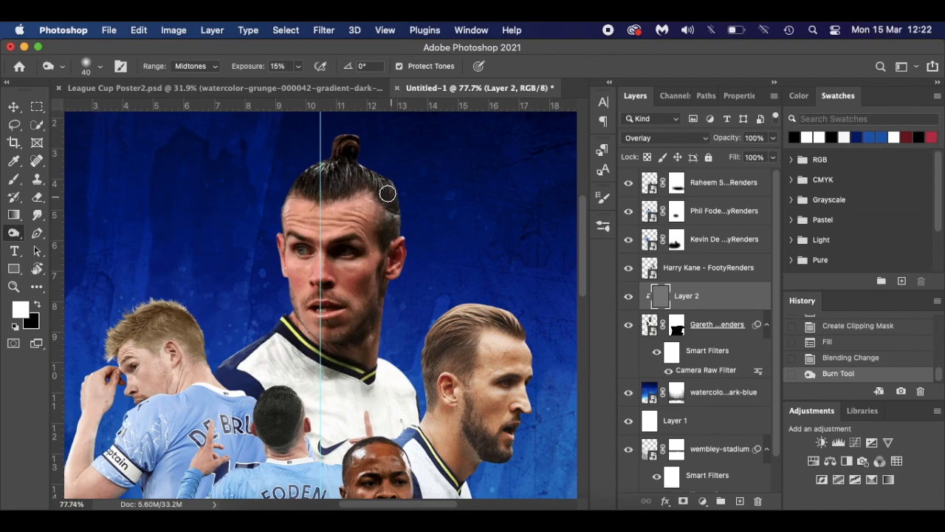
mouse_move(353, 170)
left_mouse_down()
mouse_move(372, 179)
mouse_move(396, 219)
mouse_move(384, 241)
left_mouse_up()
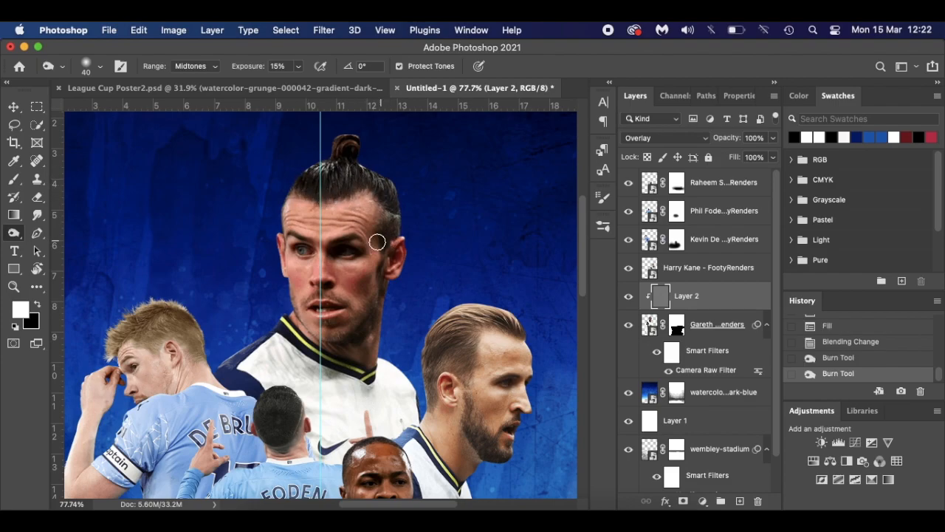
- Burn around Bale's left eye with a size 25 brush and compare the effect on and off
key("bracketleft")
mouse_move(359, 254)
left_mouse_down()
mouse_move(292, 243)
mouse_move(317, 264)
left_mouse_up()
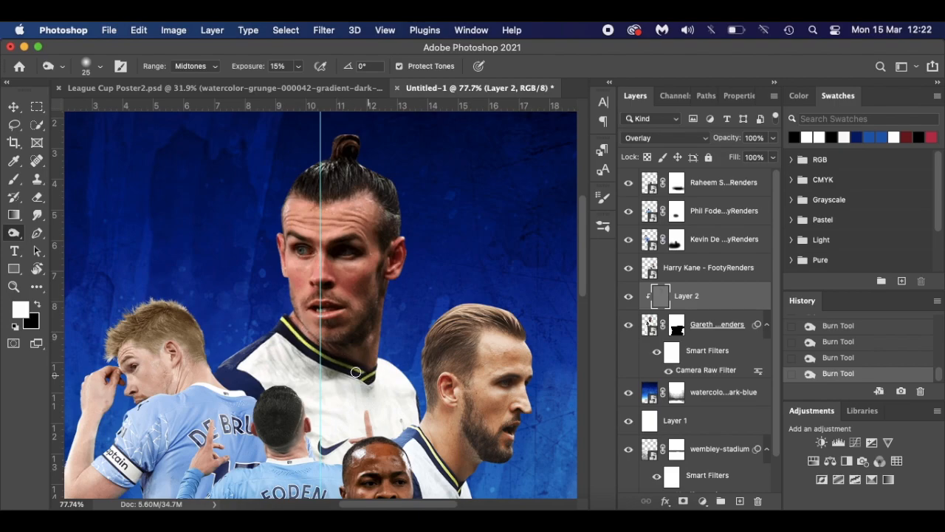
scroll(318, 350, "down", 2)
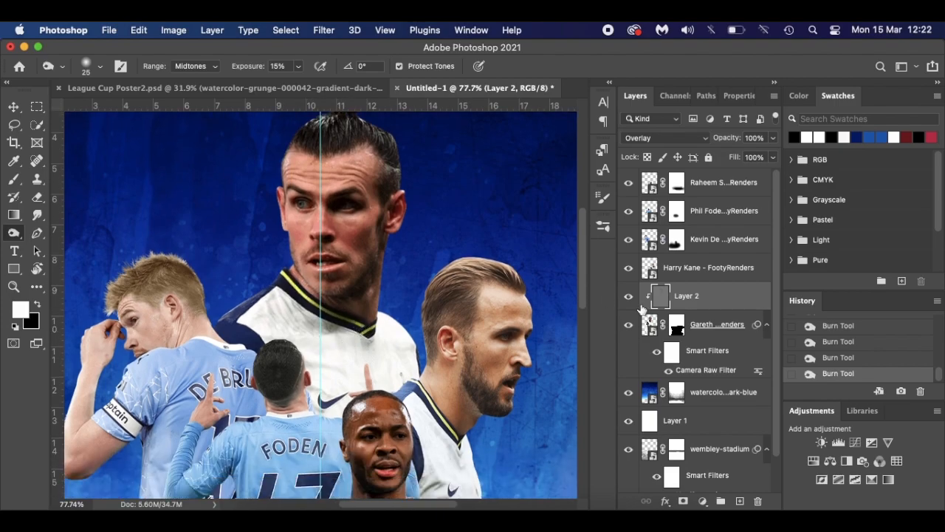
left_click(627, 296)
left_click(628, 296)
right_click(13, 233)
- Dodge the top and edge of Bale's hair and the highlight near his eye
left_click(69, 235)
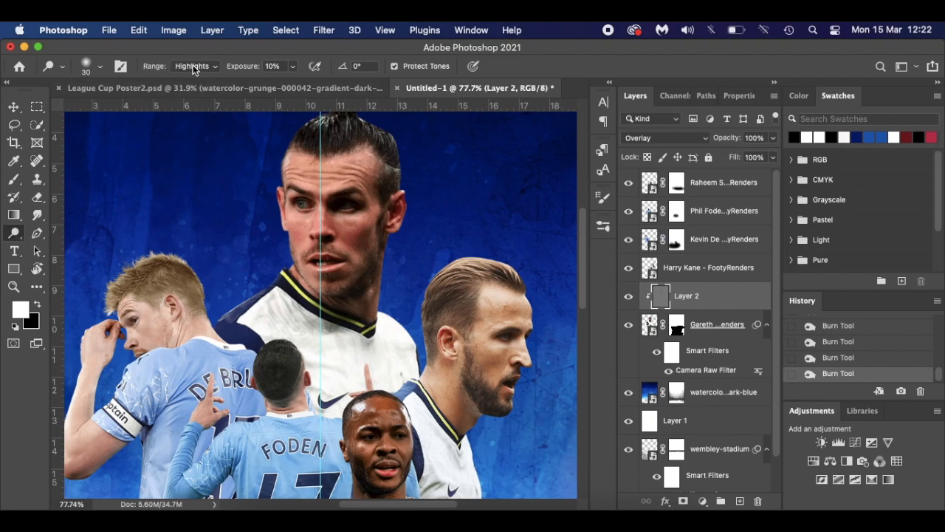
mouse_move(280, 219)
left_mouse_down()
mouse_move(288, 159)
mouse_move(281, 182)
mouse_move(299, 141)
left_mouse_up()
scroll(298, 141, "up", 3)
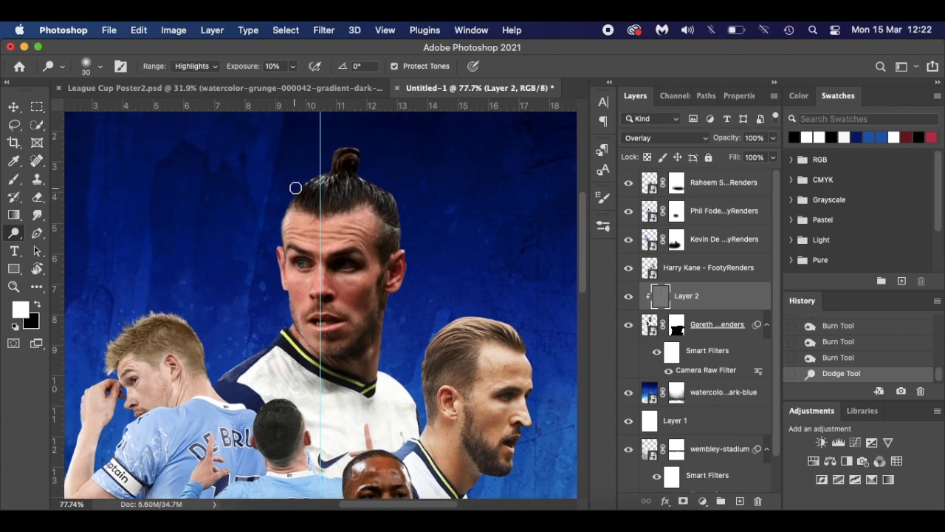
left_click_drag(351, 146, 394, 205)
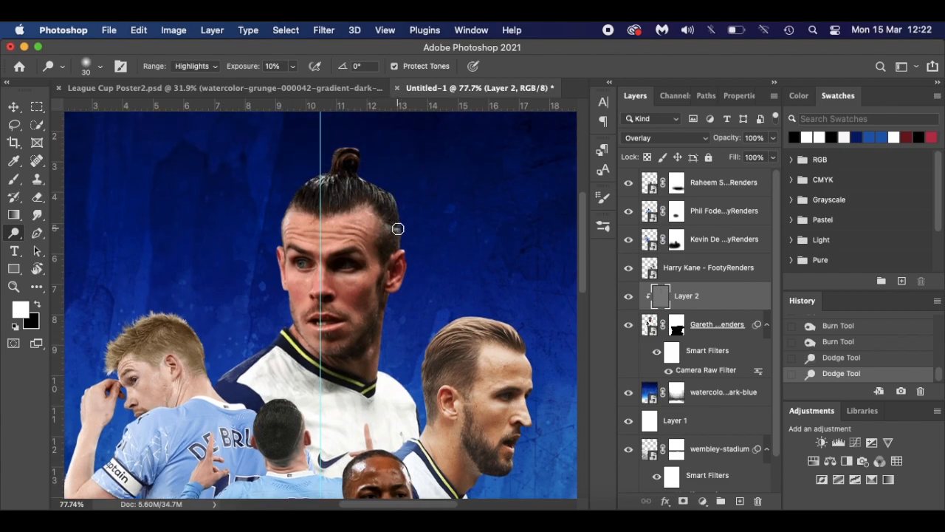
left_click(384, 228)
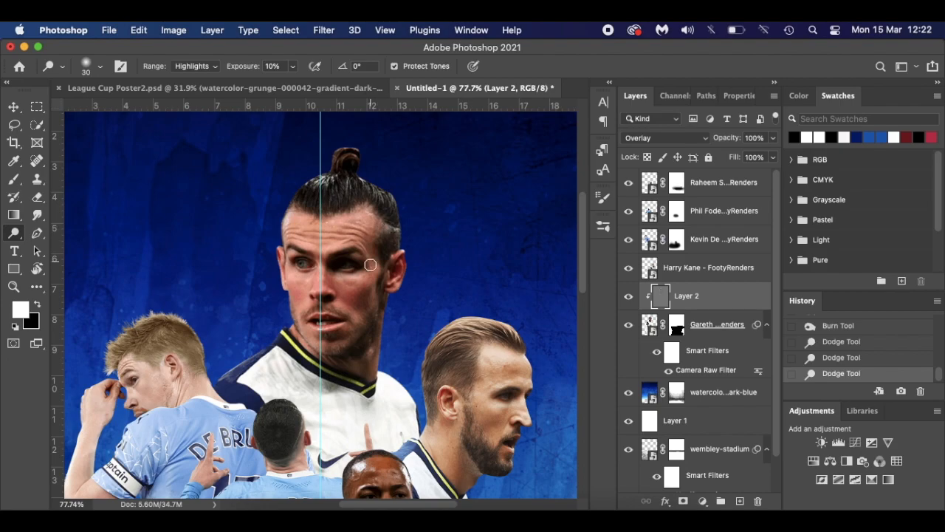
left_click(327, 279)
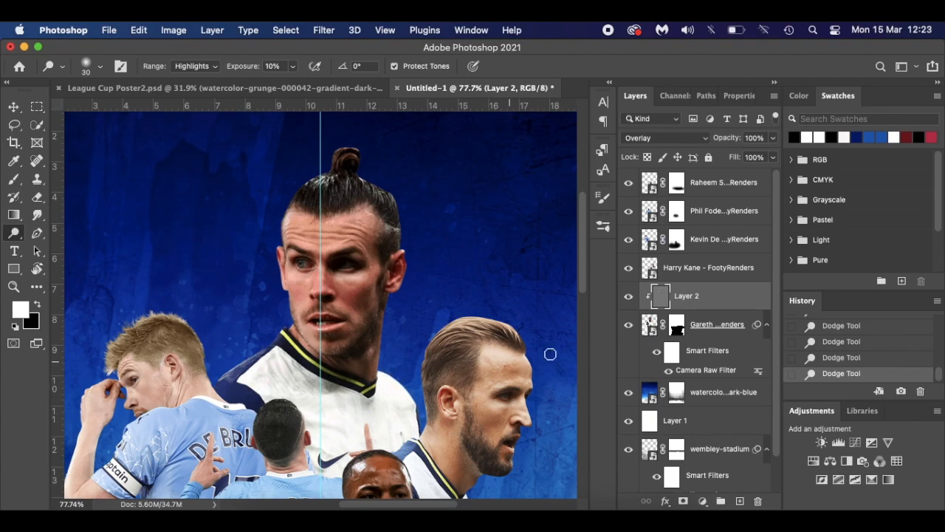
- Toggle Layer 2 on and off, zoomed in and fit to screen, to compare the dodge and burn
left_click(629, 299)
left_click(630, 300)
left_click(629, 299)
left_click(629, 299)
key("super+0")
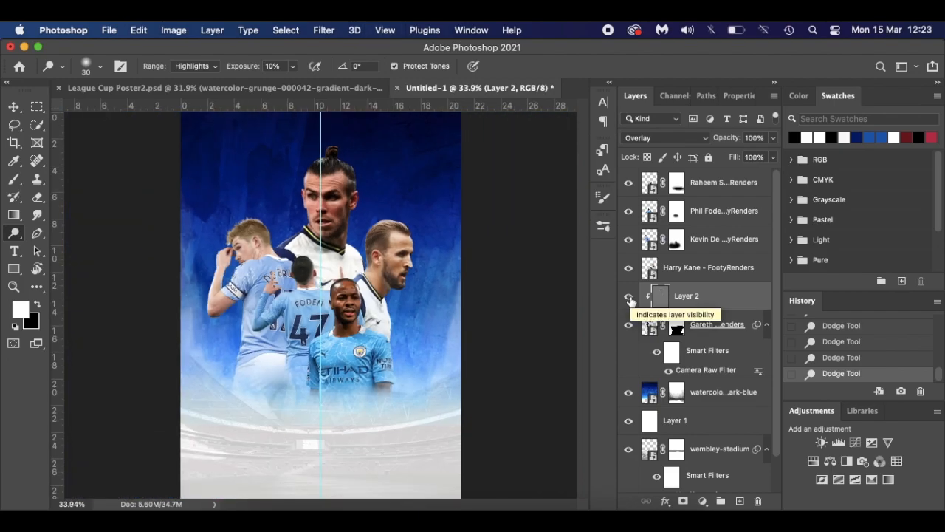
left_click(629, 299)
left_click(629, 299)
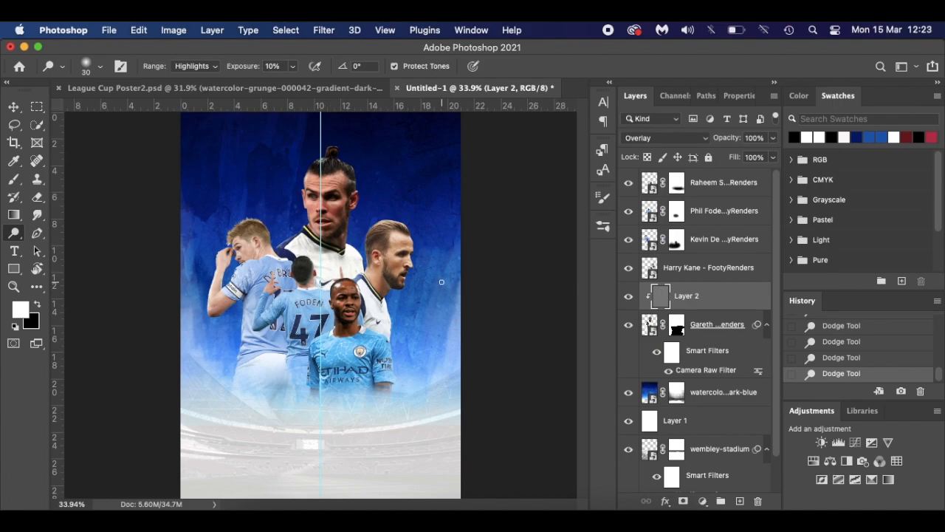
left_click(722, 268)
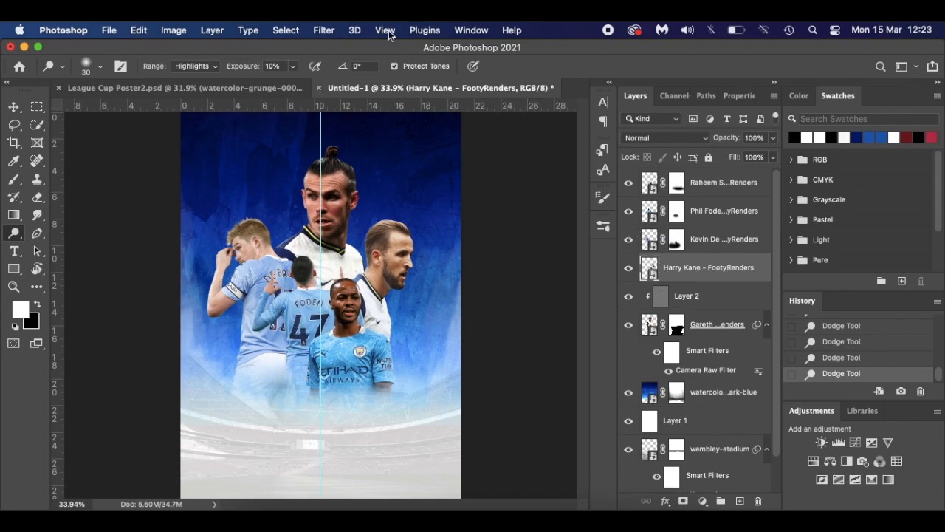
- Apply a Camera Raw filter to Kane's render with Texture +40 and Clarity +30
left_click(325, 30)
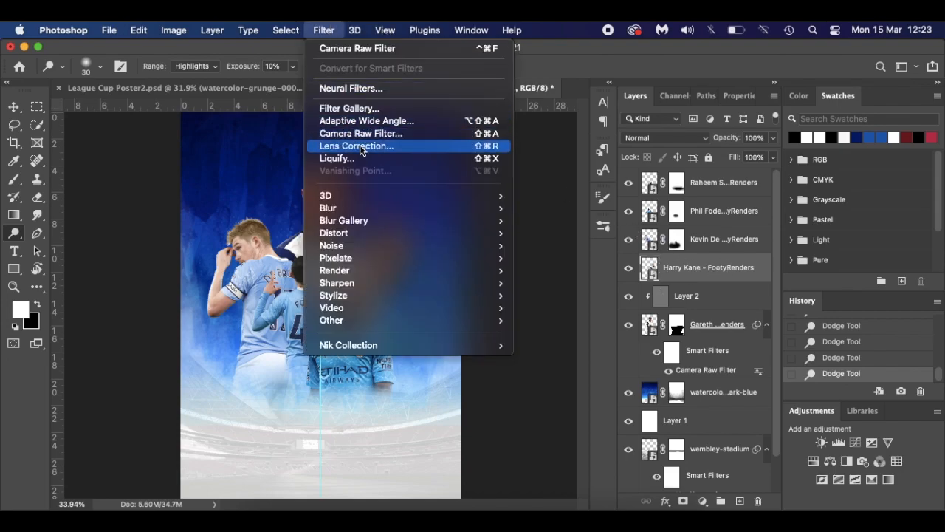
left_click(381, 134)
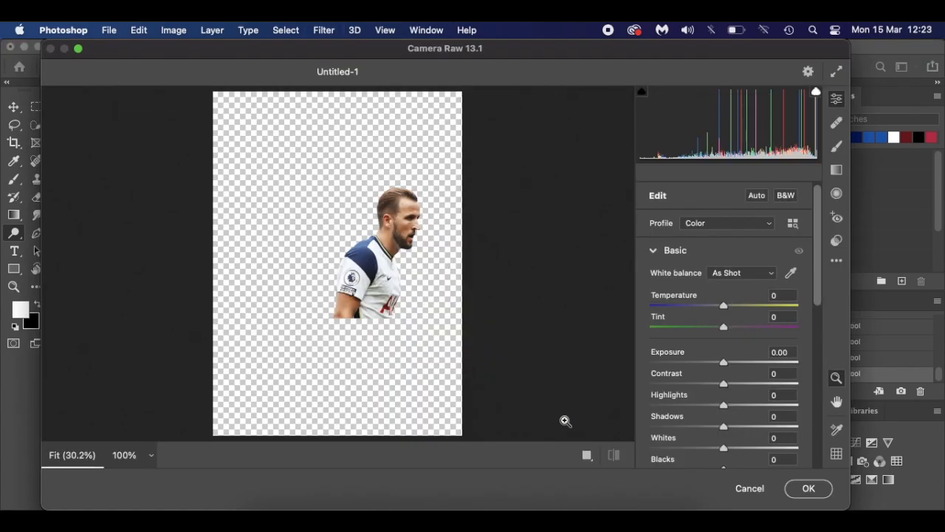
left_click(589, 457)
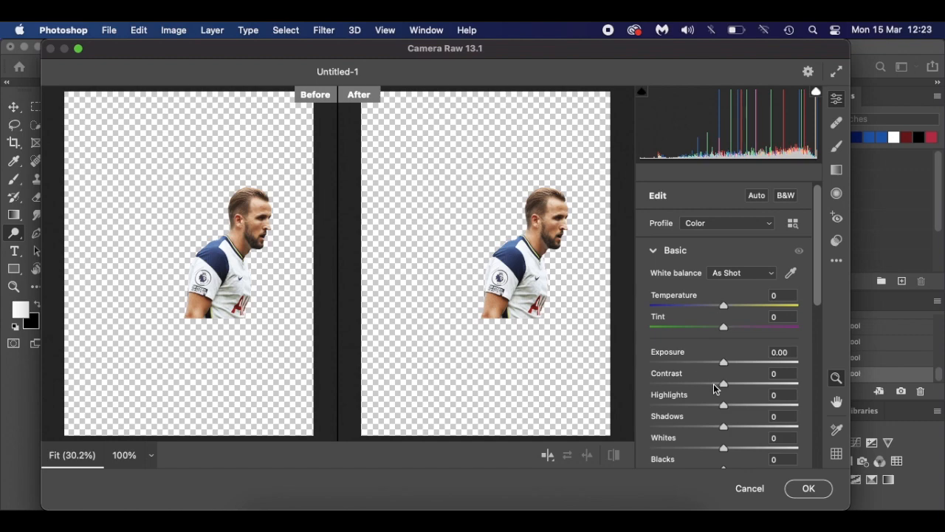
scroll(716, 389, "down", 5)
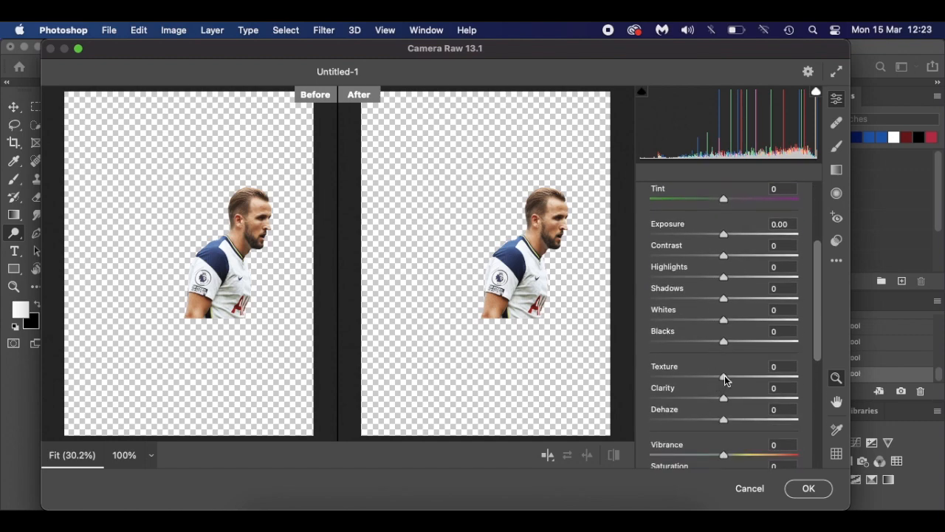
left_click_drag(725, 379, 747, 399)
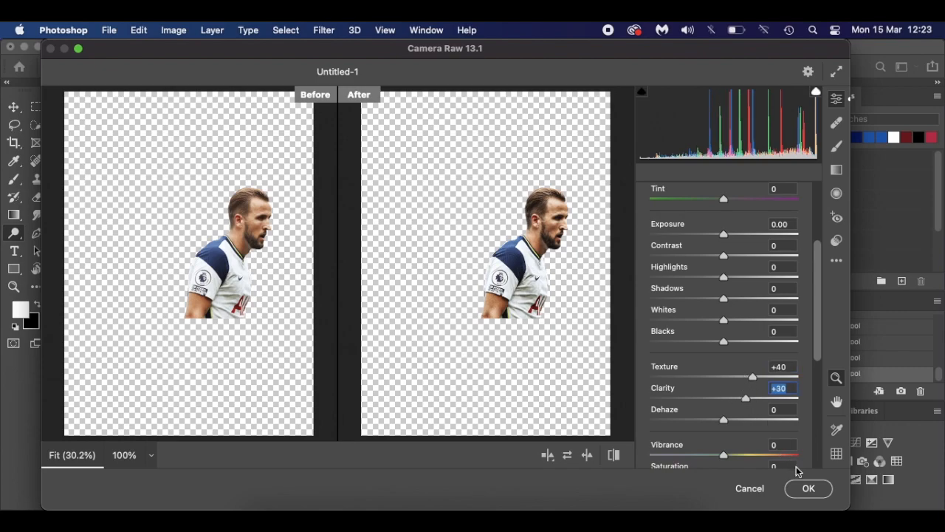
left_click(808, 489)
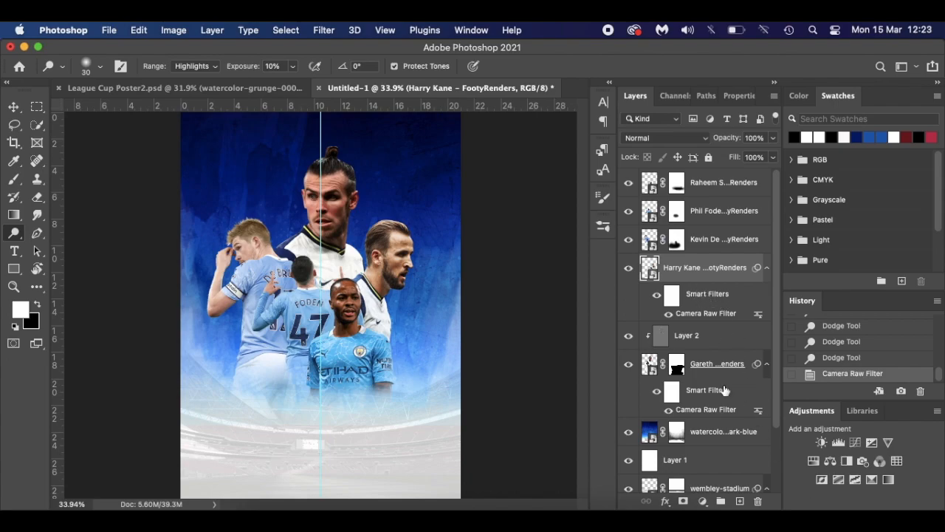
- Add a new Layer 3 above Kane's render and clip it to the render
left_click(739, 501)
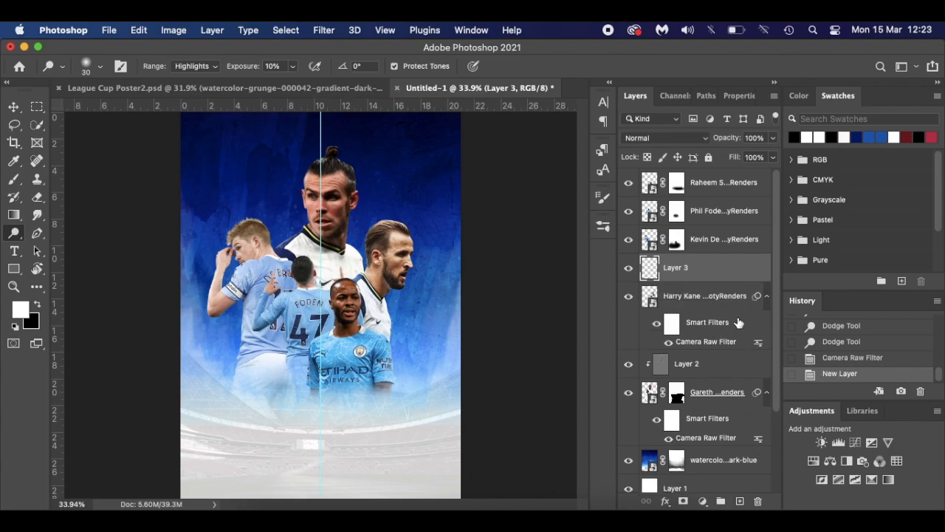
right_click(722, 269)
mouse_move(773, 502)
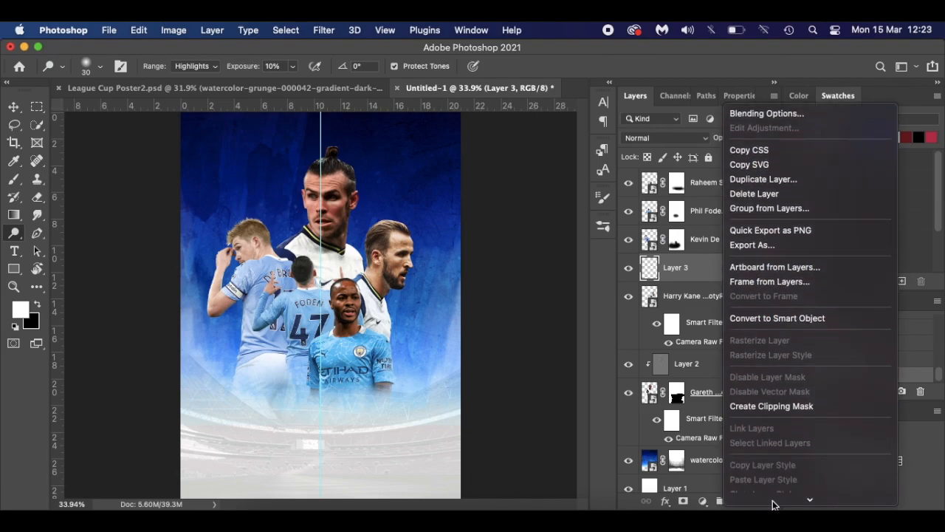
left_click(786, 398)
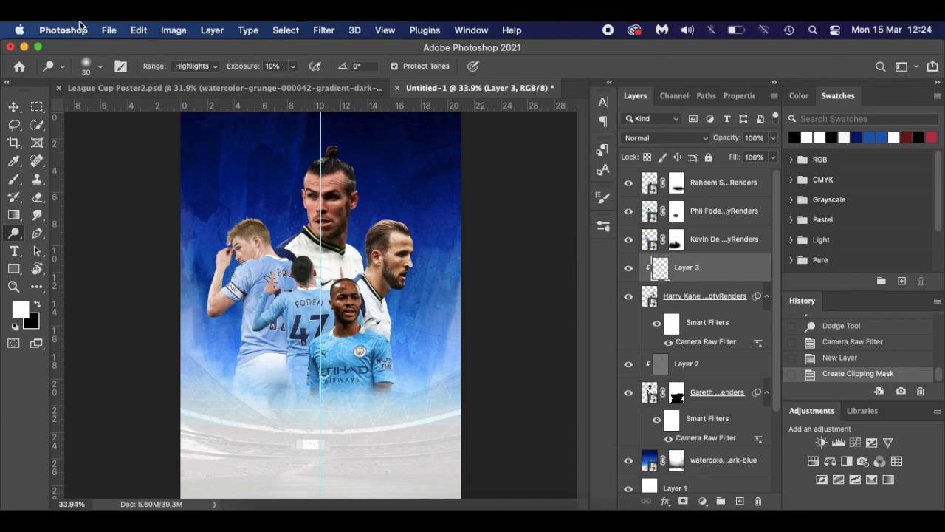
- Fill Layer 3 with 50% gray and set its blend mode to Overlay
left_click(174, 30)
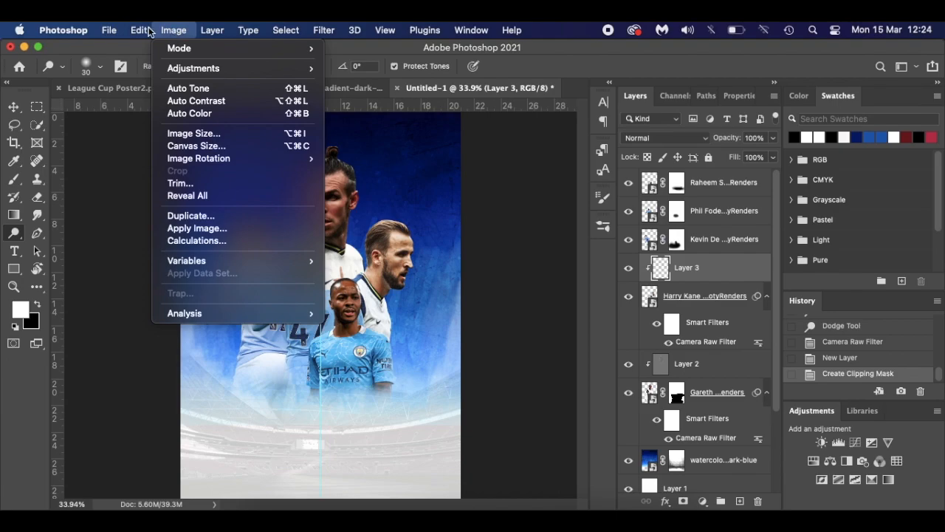
mouse_move(149, 32)
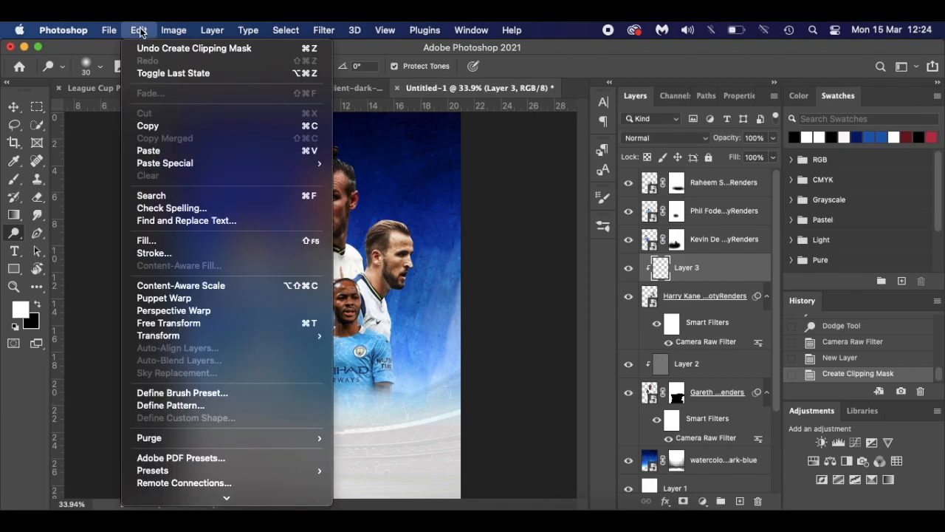
left_click(158, 241)
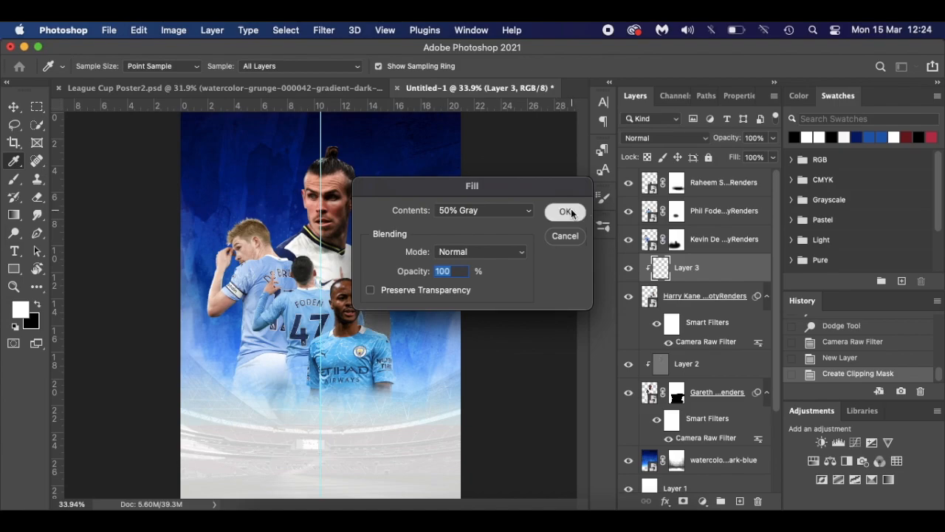
left_click(566, 212)
left_click(663, 136)
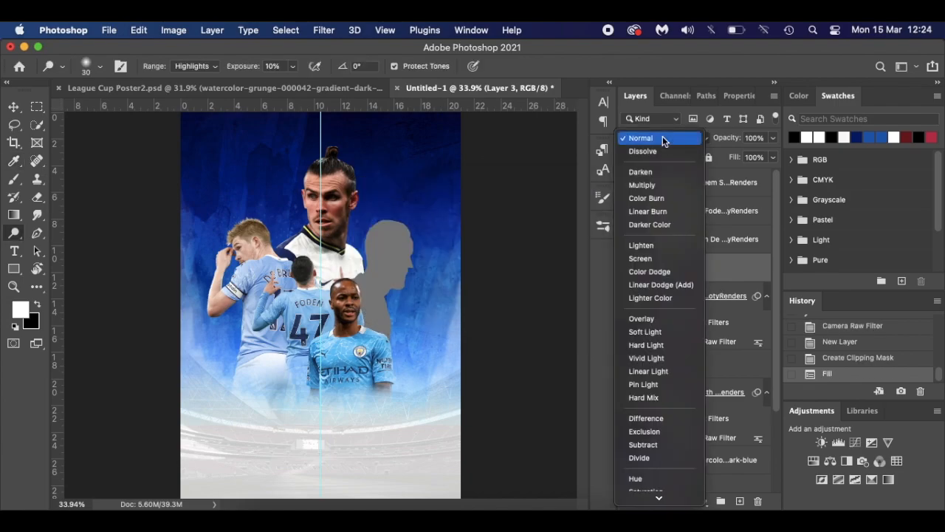
left_click(654, 318)
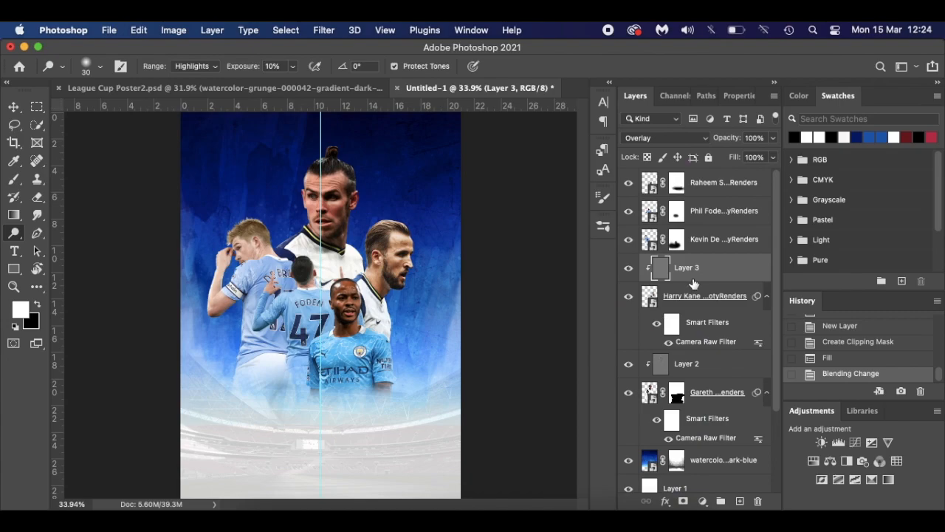
- Burn Kane's collar with the Burn Tool at brush size 40
right_click(14, 233)
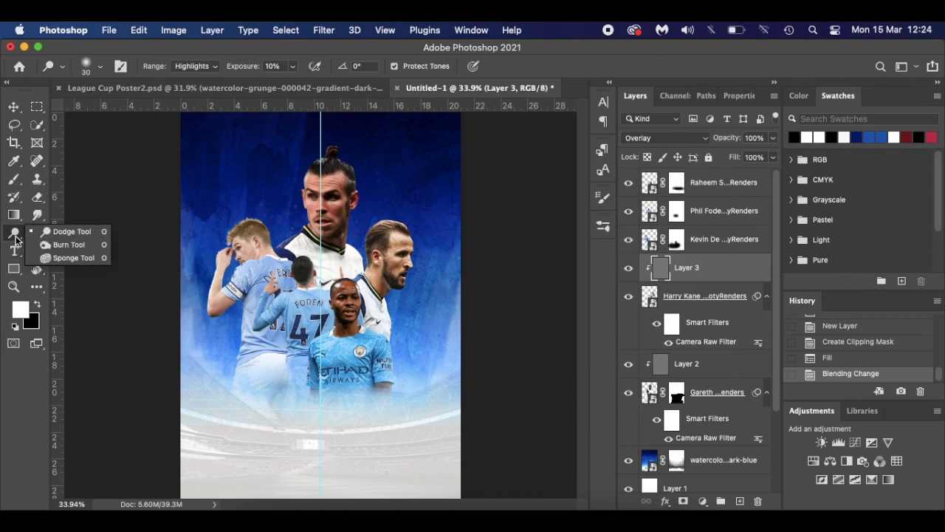
left_click(53, 245)
scroll(359, 266, "up", 6)
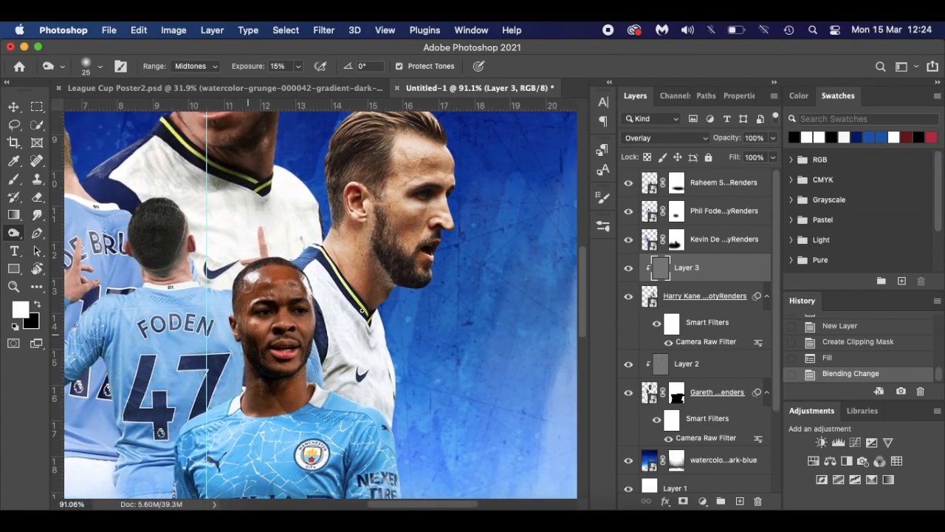
key("bracketright")
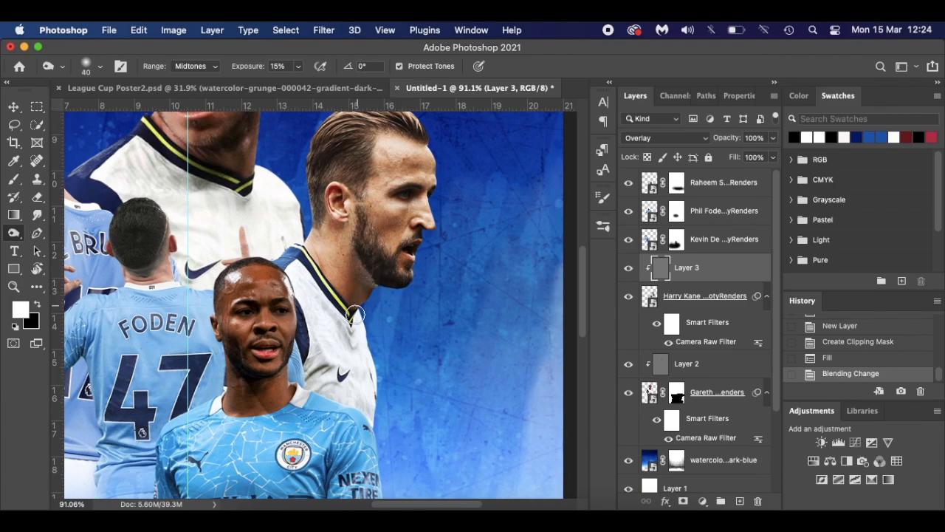
left_click(354, 319)
- Burn near Kane's mouth and on his cheek with a size 25 brush, then compare Layer 3 on and off
key("bracketleft")
key("bracketleft")
key("bracketleft")
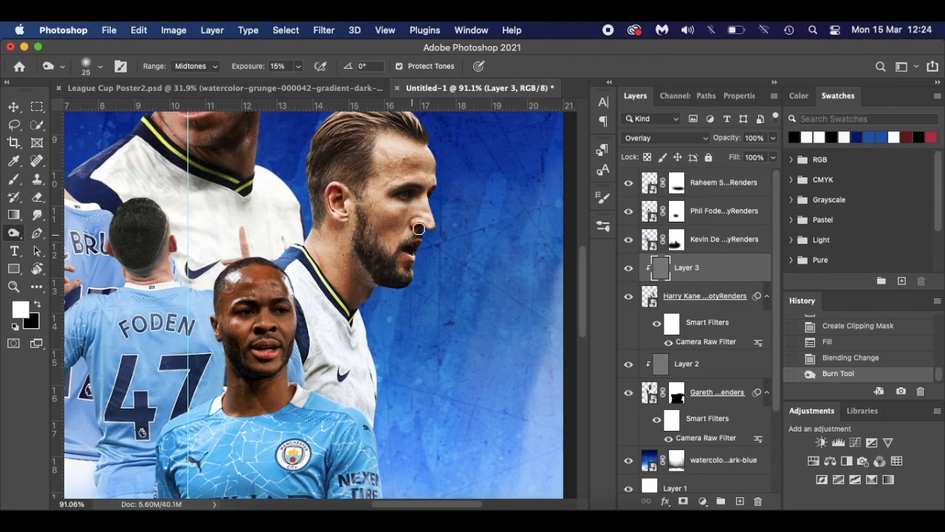
left_click(419, 229)
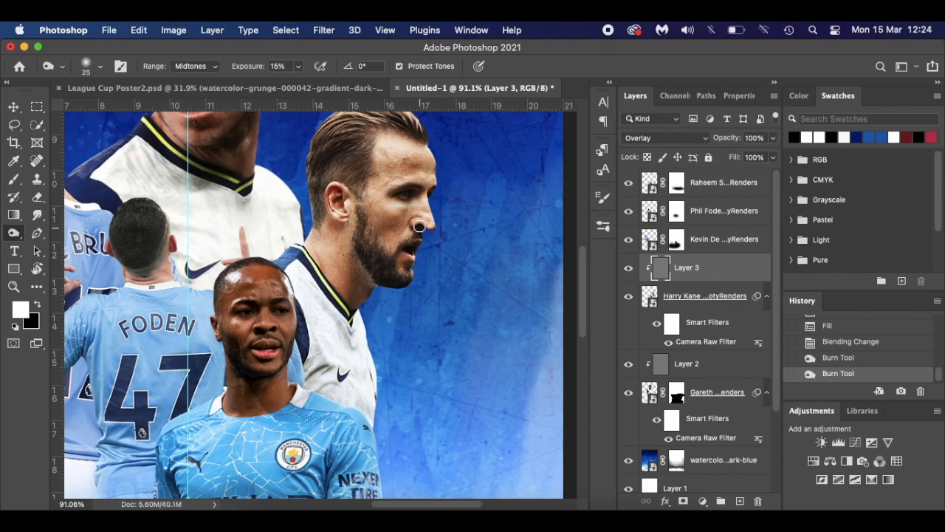
left_click(418, 191)
left_click(435, 190)
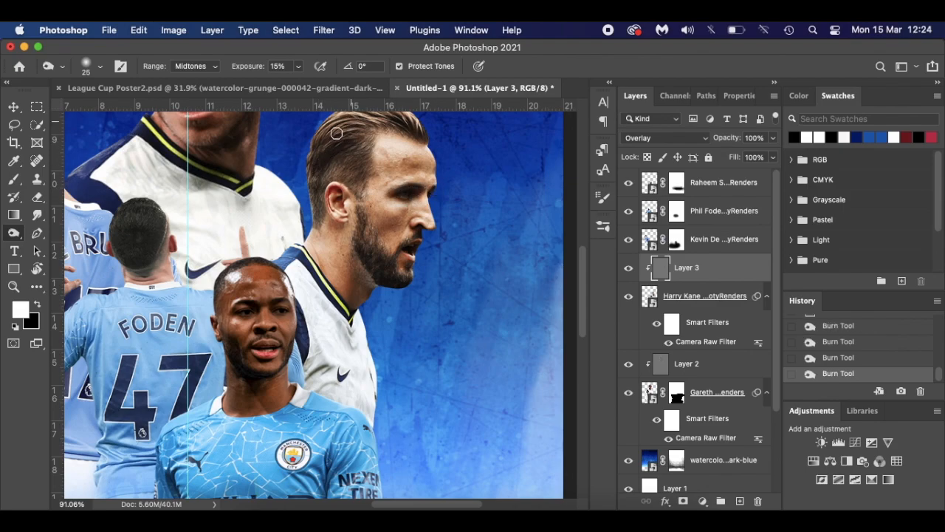
scroll(406, 131, "up", 3)
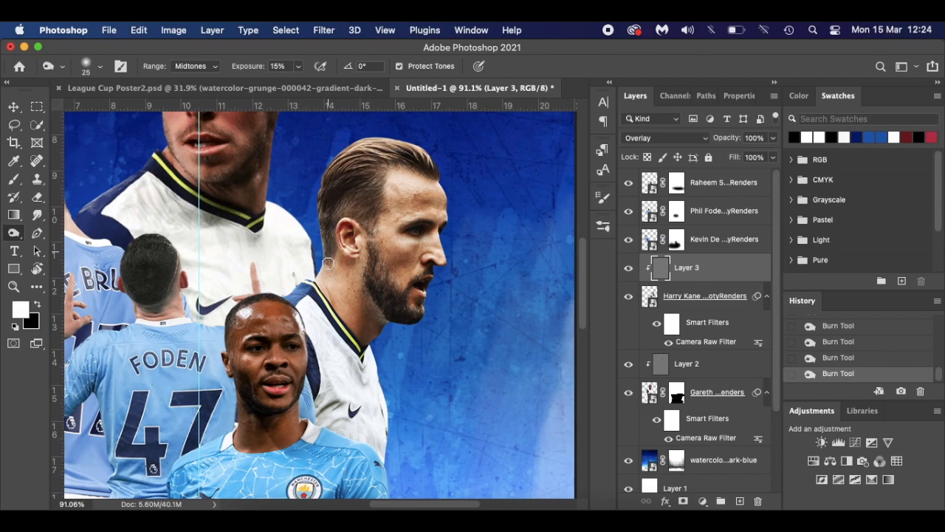
key("bracketleft")
key("bracketleft")
key("bracketright")
key("bracketright")
left_click(627, 270)
left_click(628, 270)
right_click(14, 233)
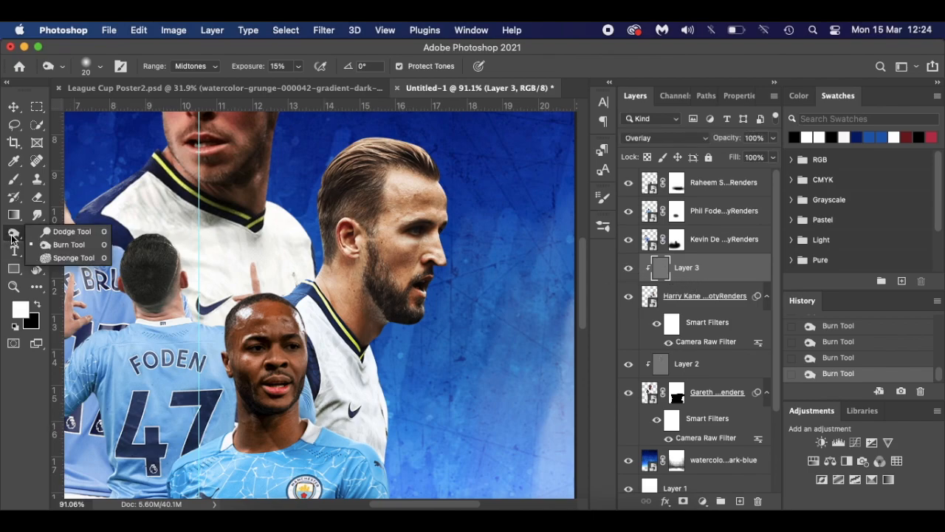
- Dodge Kane's hair, nose and cheek, shrinking the brush to 15
left_click(52, 232)
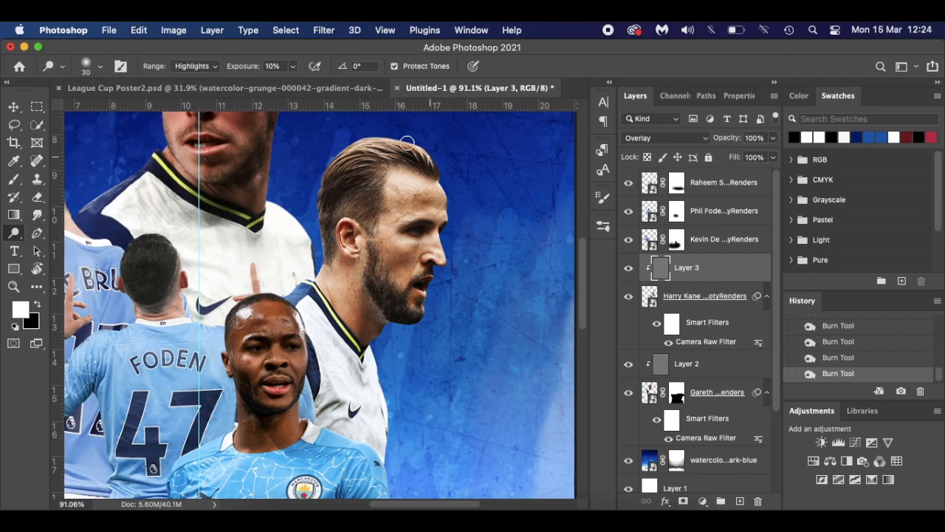
mouse_move(409, 145)
left_mouse_down()
mouse_move(433, 153)
mouse_move(438, 194)
mouse_move(394, 192)
mouse_move(412, 182)
mouse_move(404, 192)
mouse_move(443, 197)
left_mouse_up()
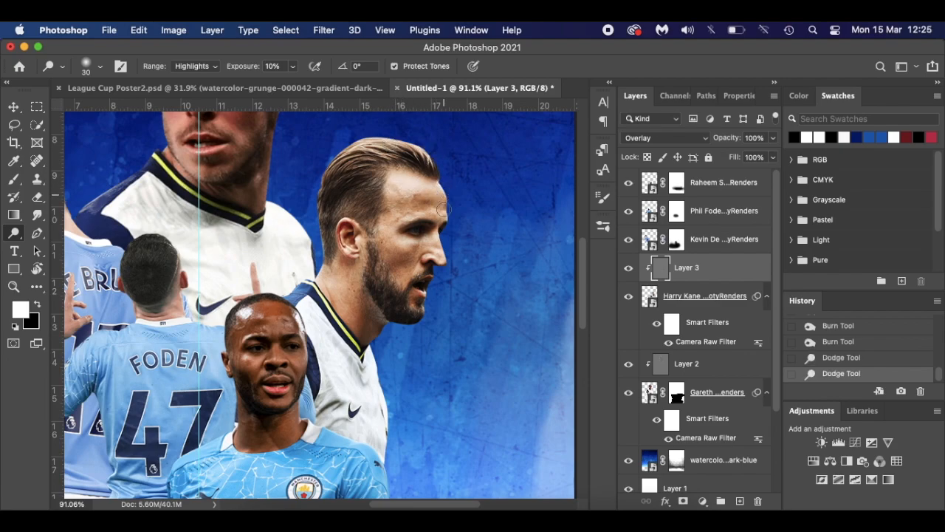
key("bracketleft")
key("bracketleft")
key("bracketleft")
left_click_drag(437, 249, 443, 267)
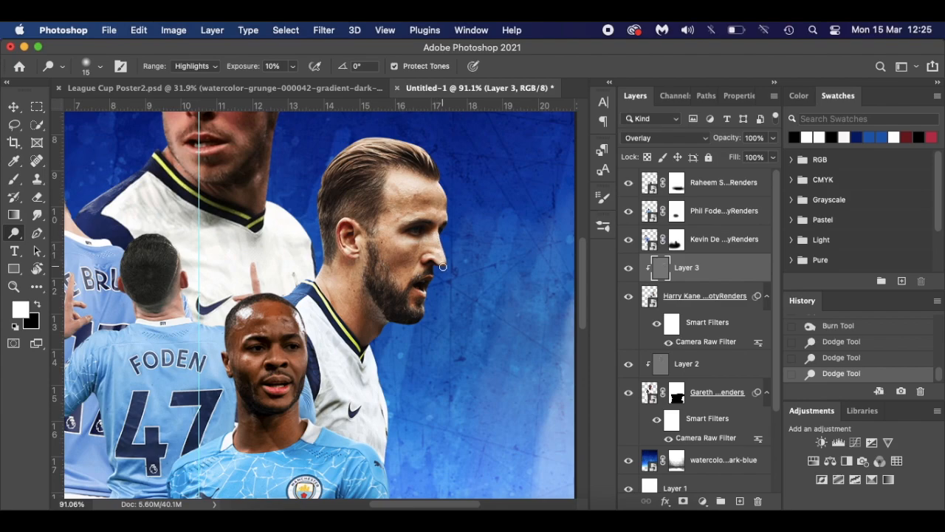
left_click(399, 281)
key("bracketright")
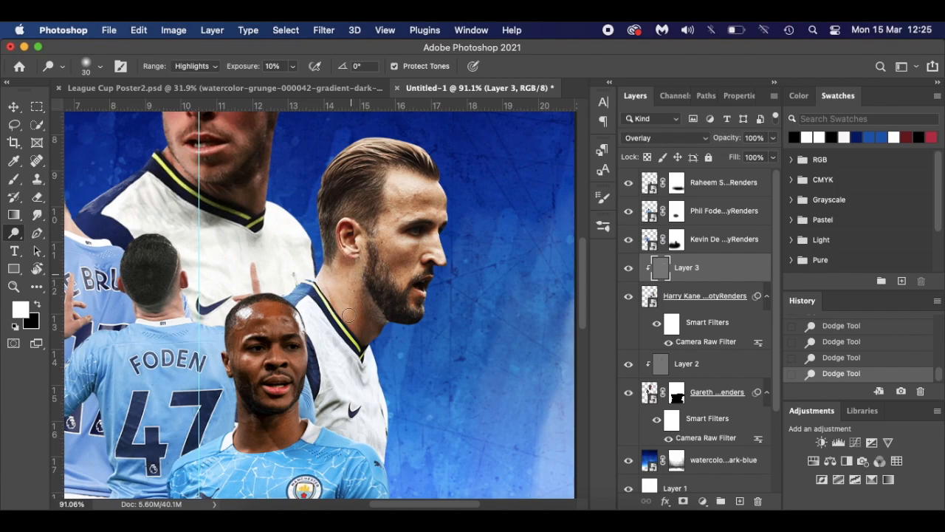
- Toggle Layer 3 on and off, zoomed in and on the full poster, to compare the toning
left_click(630, 272)
left_click(631, 273)
key("super+0")
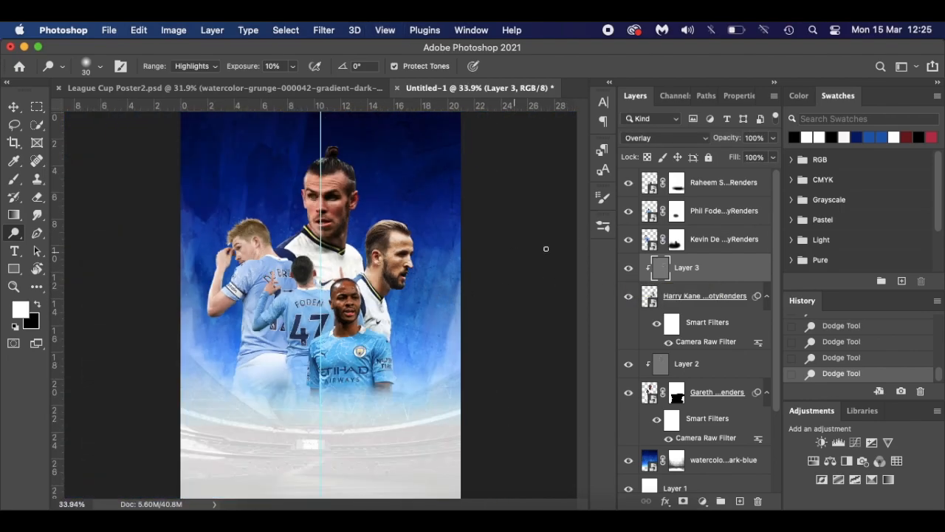
left_click(629, 269)
left_click(629, 271)
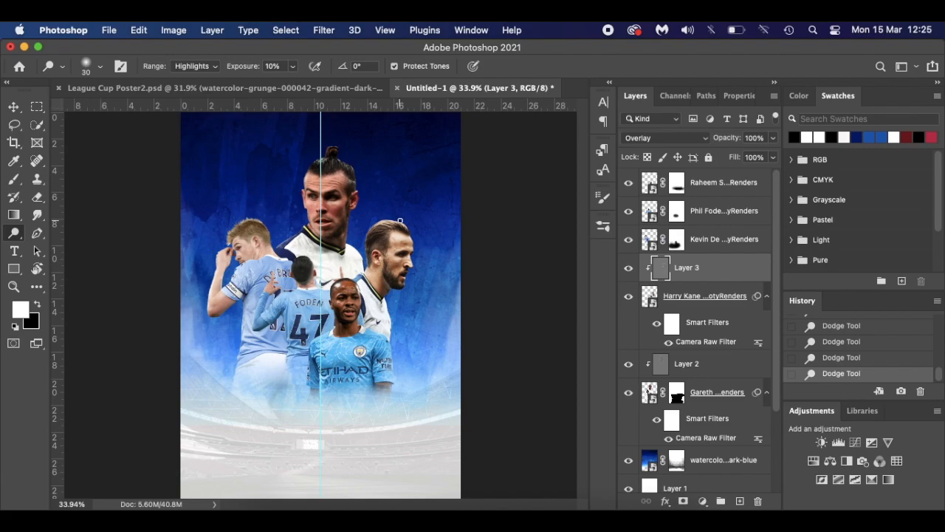
- Type the player name Garath / Bale on two lines near the poster's top-left
key("v")
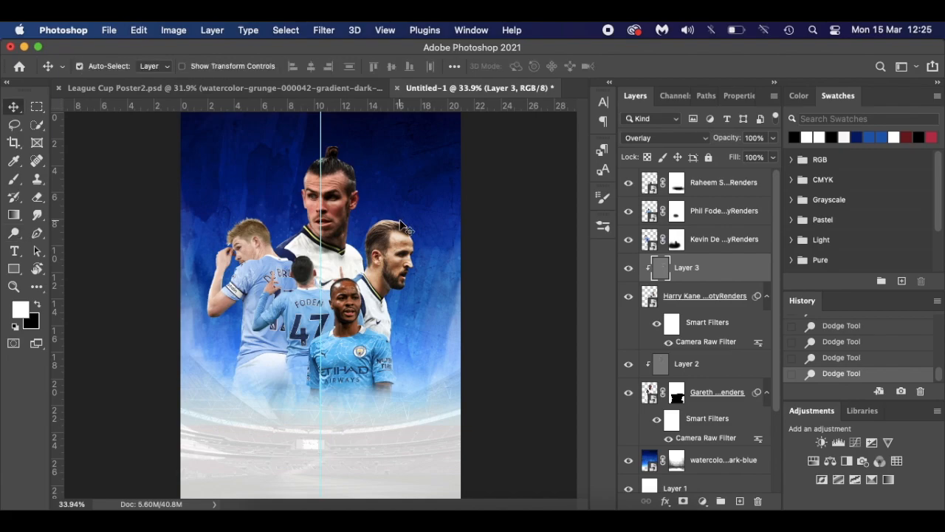
scroll(401, 226, "up", 5)
scroll(401, 225, "up", 4)
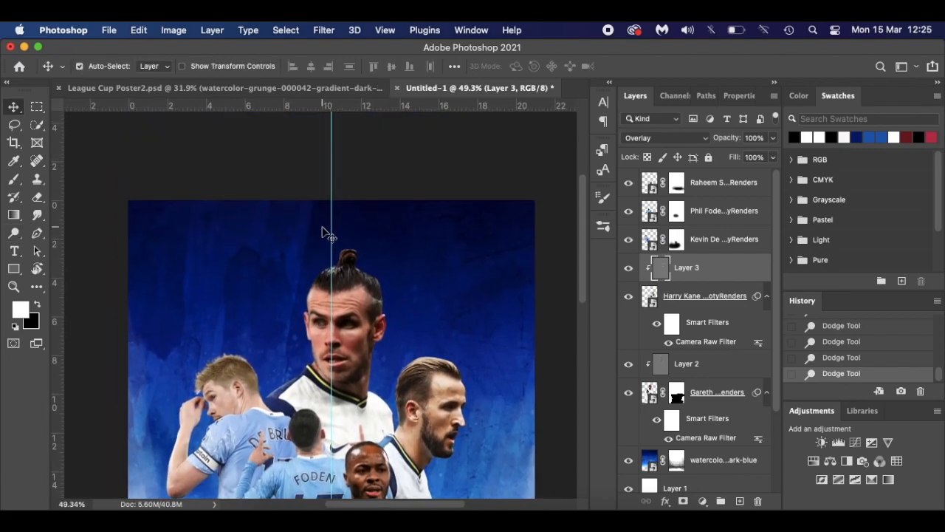
key("t")
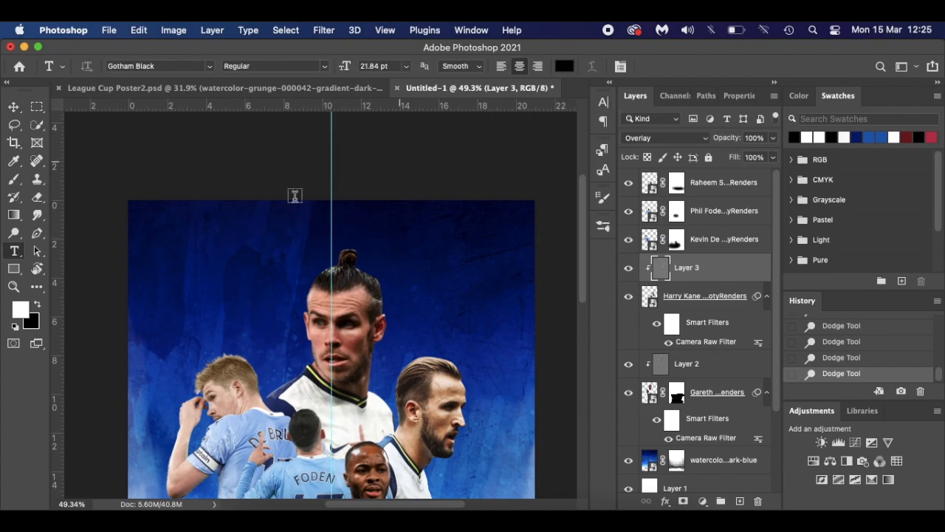
left_click(212, 224)
type("Gareth ")
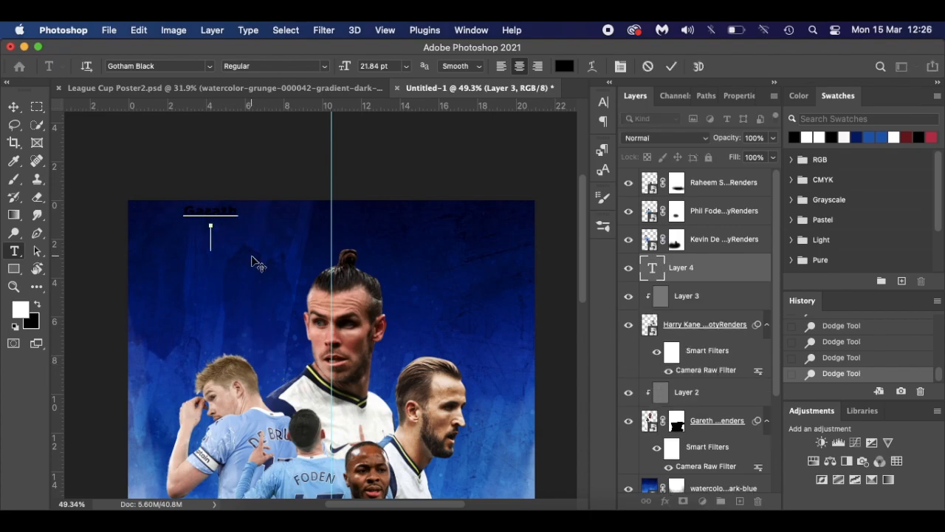
type("Bale")
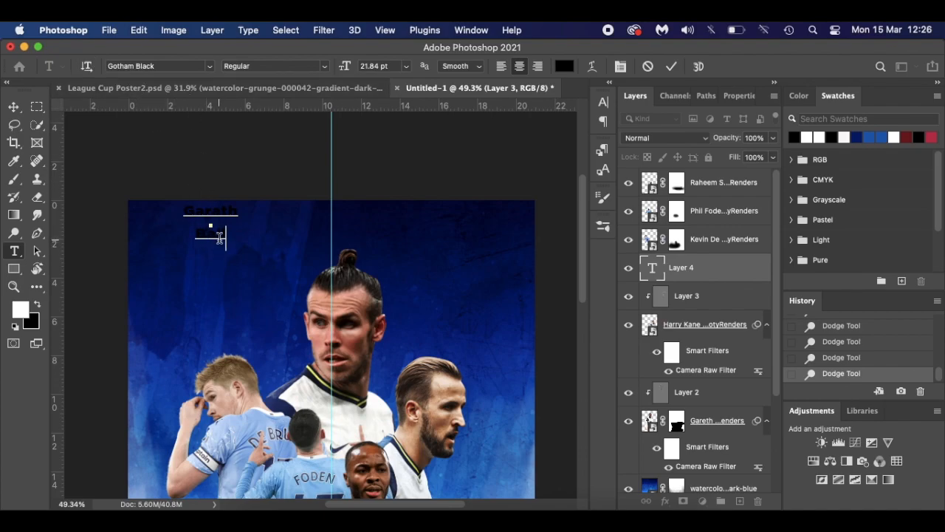
scroll(219, 247, "up", 5)
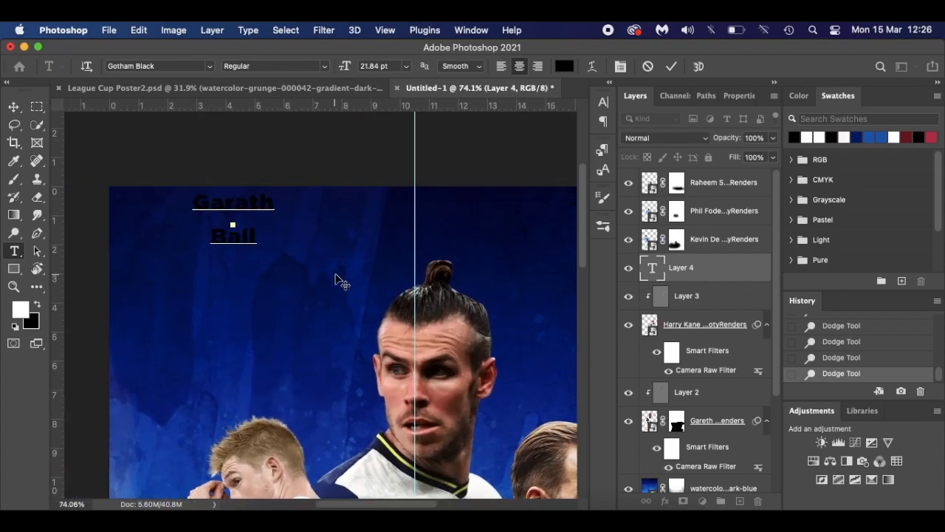
key("BackSpace")
type("e")
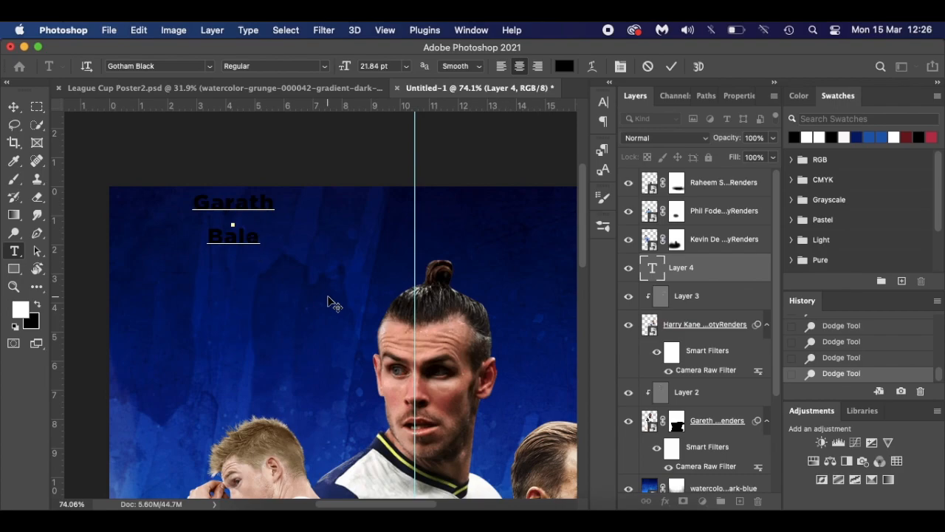
- In the Character panel, set the name's tracking to 30 and leading to 23 pt
left_click(603, 104)
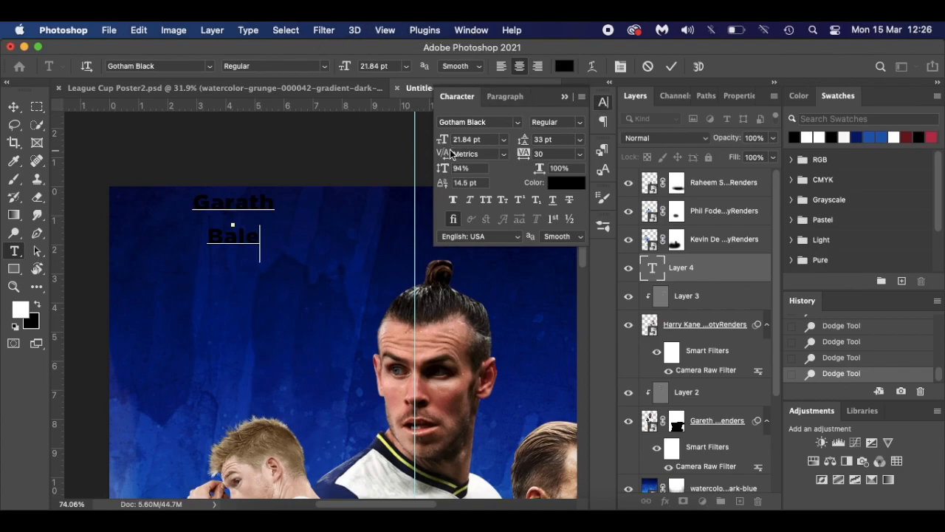
key("super+a")
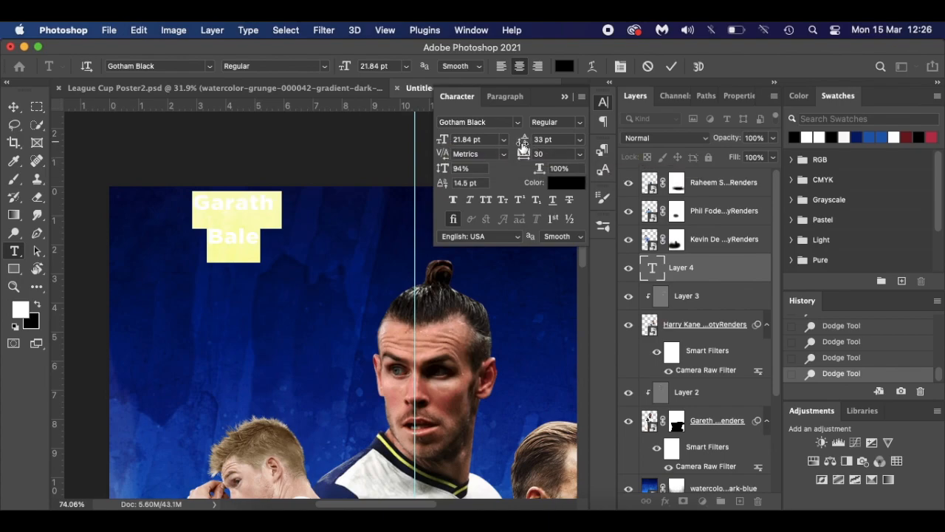
left_click_drag(524, 153, 528, 152)
key("Up")
key("Up")
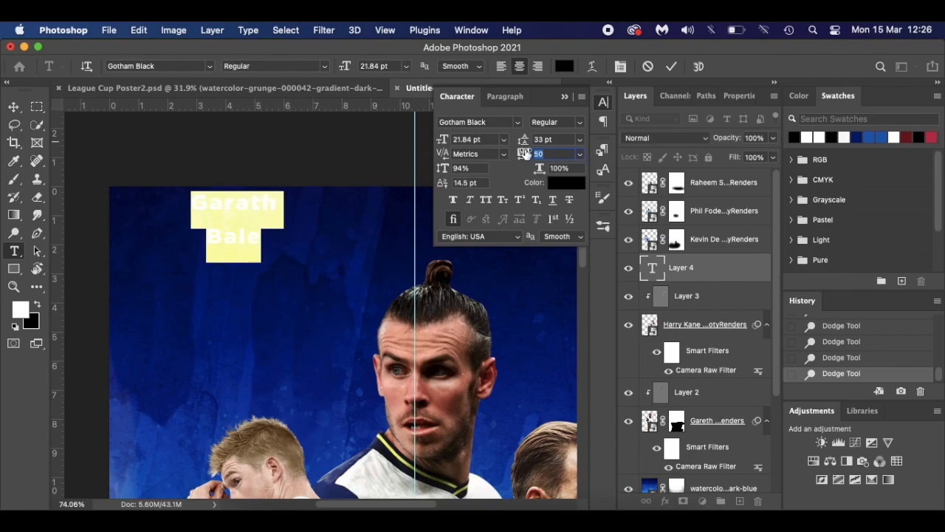
key("Return")
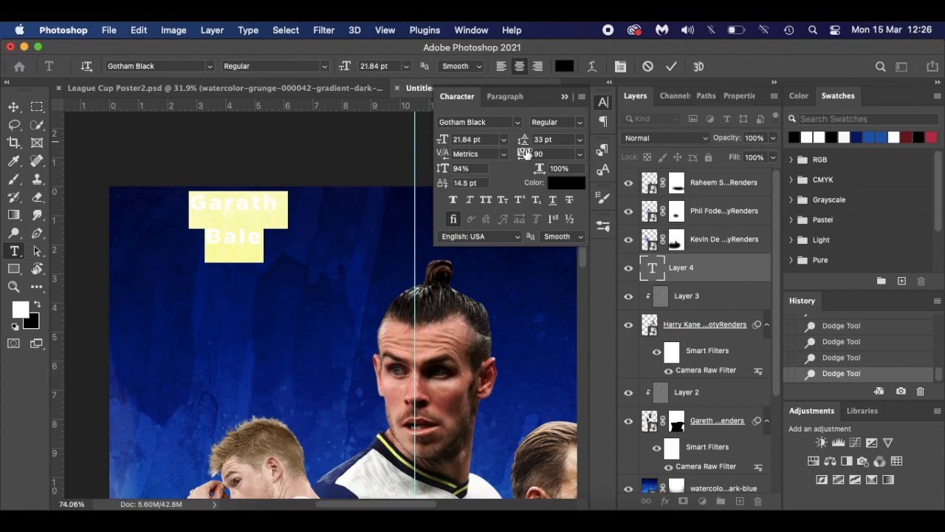
left_click_drag(524, 158, 516, 142)
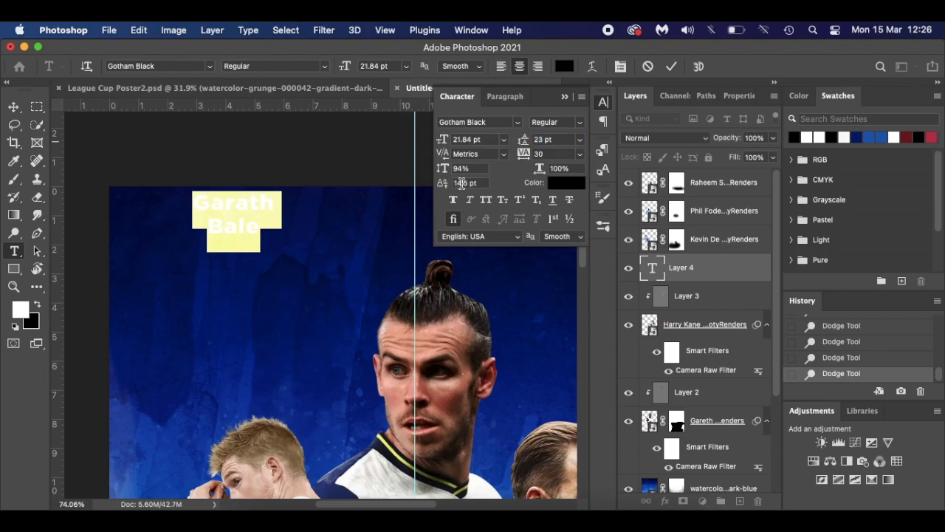
left_click(231, 205)
left_click_drag(271, 209, 185, 207)
- Colour the Garath line white (#fdfafa) and the Bale line dark grey (#7a7878)
left_click(563, 67)
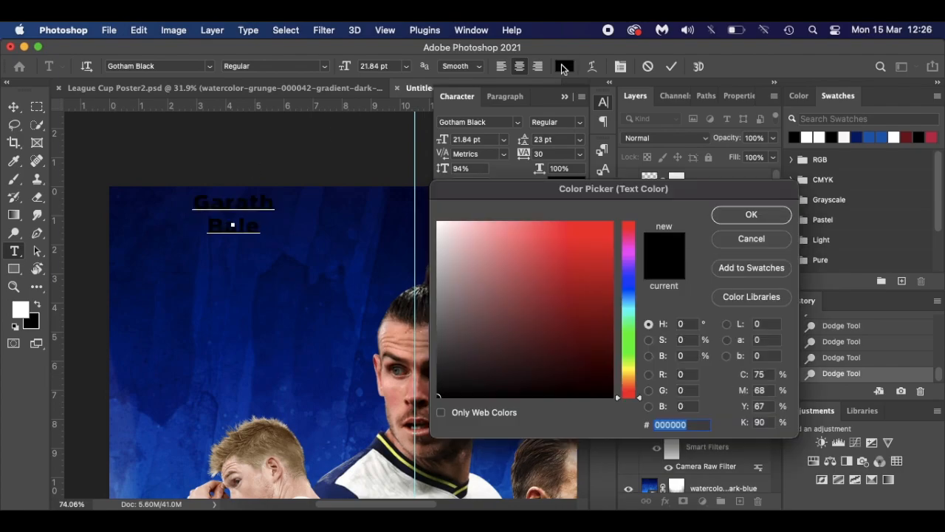
left_click(439, 222)
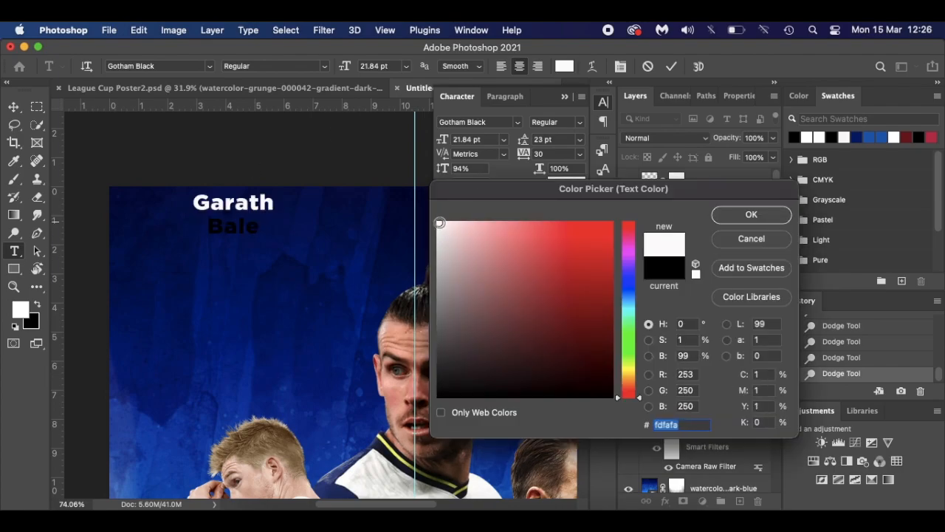
left_click(751, 214)
left_click(248, 225)
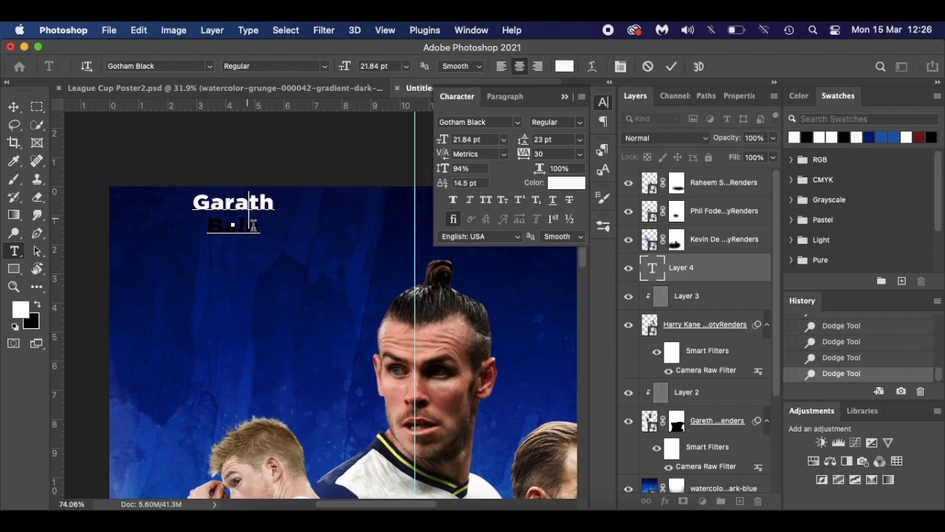
left_click_drag(257, 230, 210, 234)
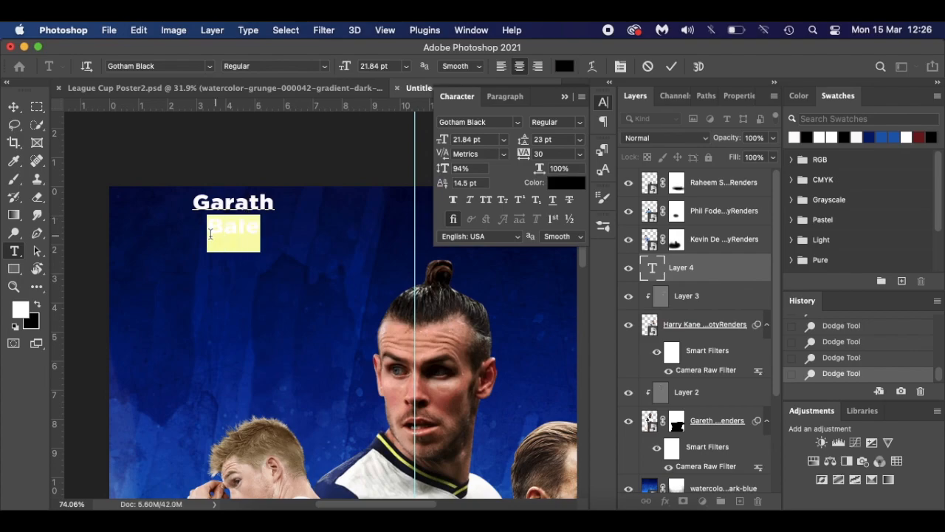
left_click(563, 66)
left_click(439, 295)
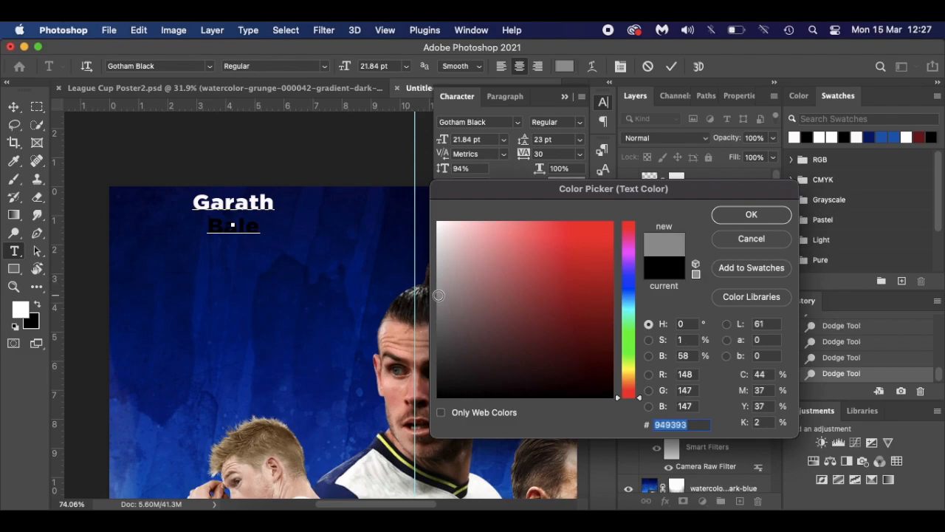
left_click(440, 313)
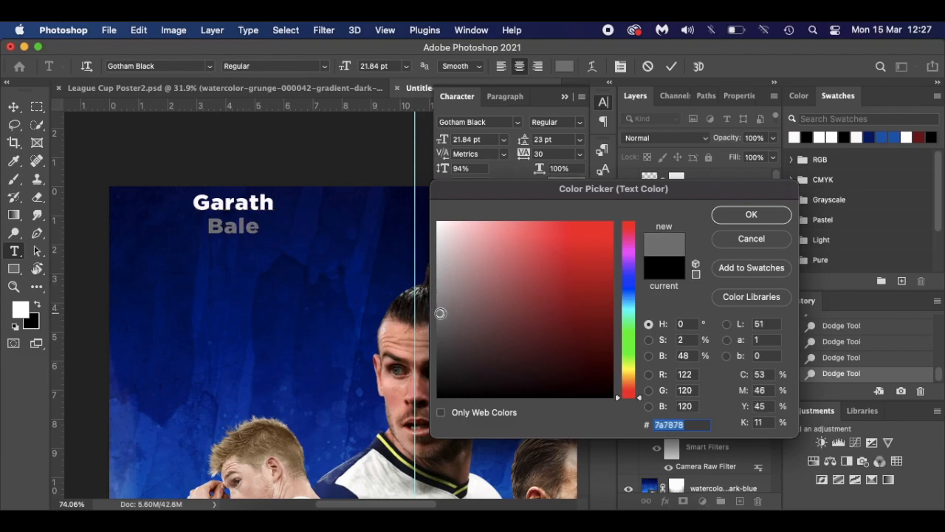
left_click(745, 216)
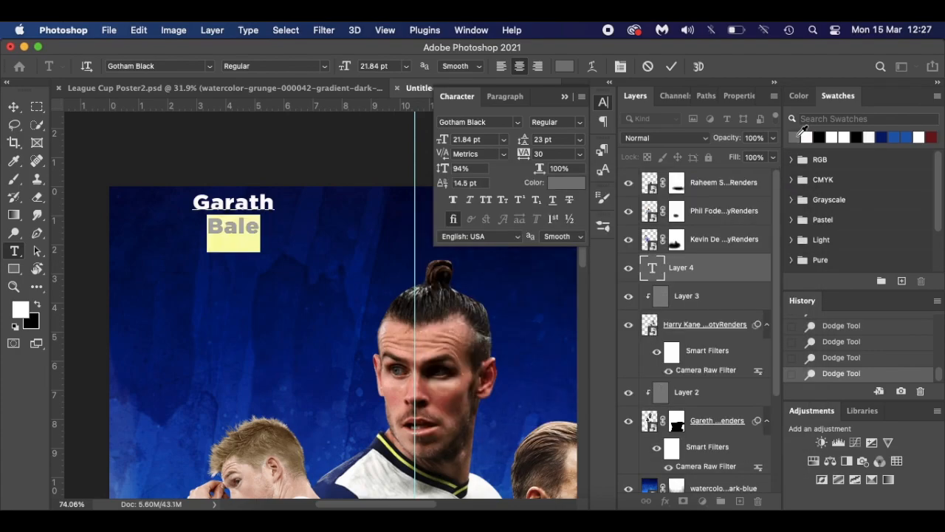
- Collapse the Character panel and bring up the League Cup Poster2.psd document
left_click(251, 210)
left_click(564, 99)
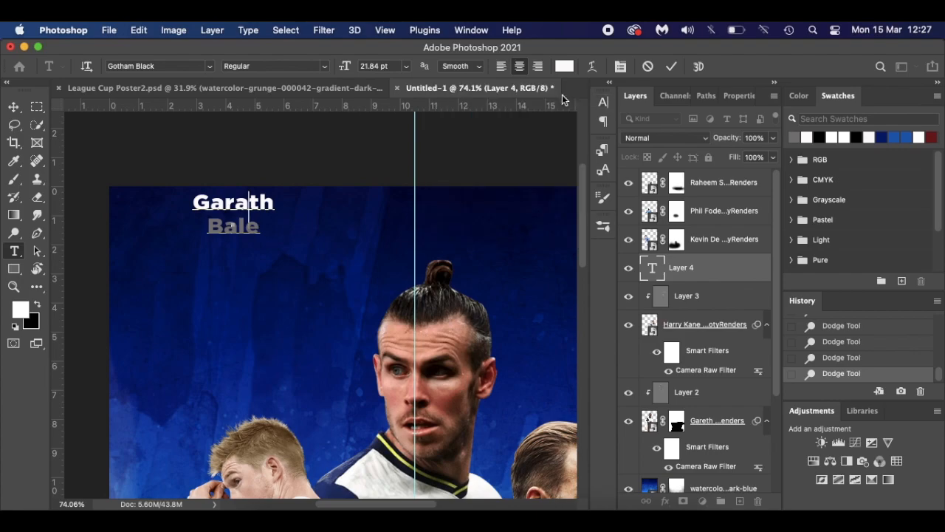
left_click(320, 86)
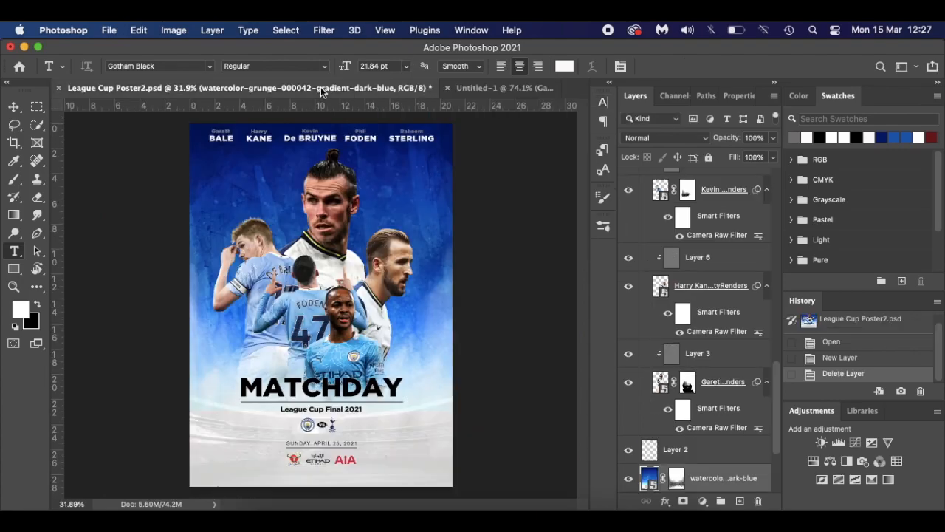
- In Untitled-1, centre the Garath Bale name on the vertical guide and add a horizontal guide at 1.79 cm
left_click(476, 89)
scroll(281, 223, "down", 3)
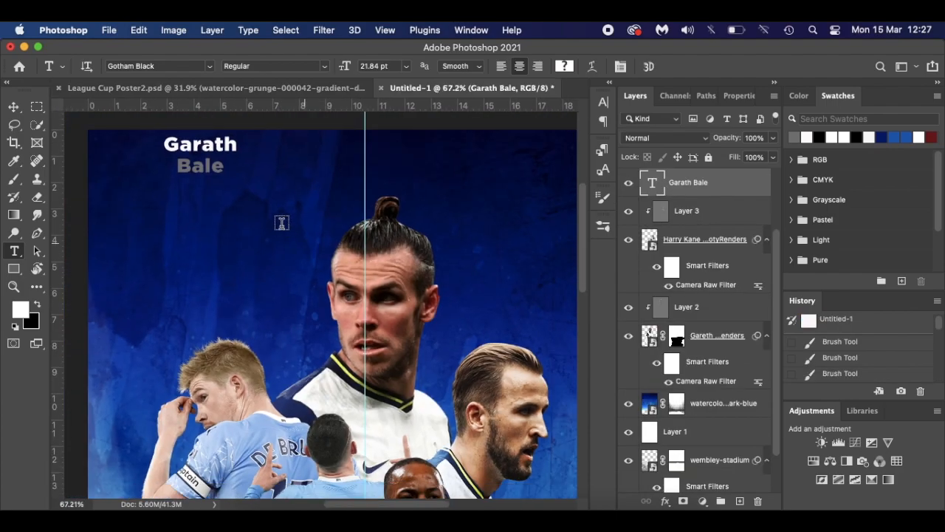
key("v")
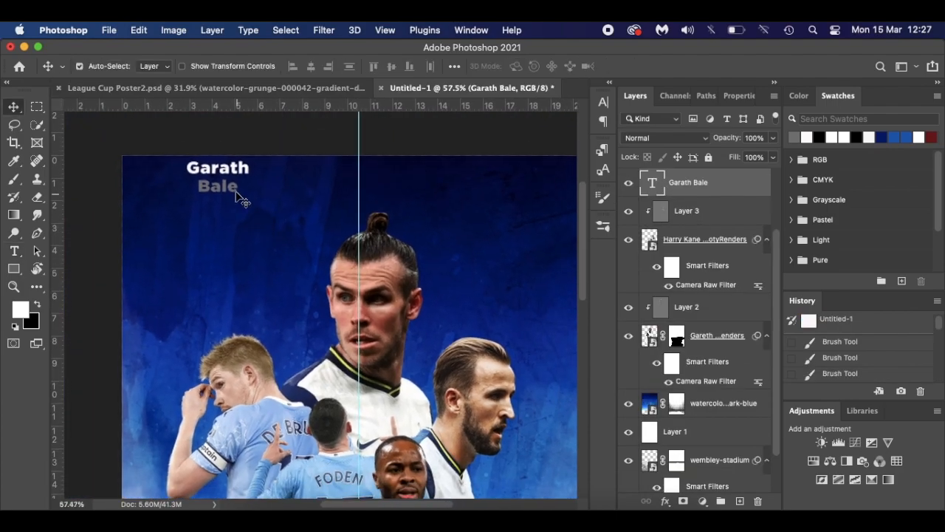
left_click_drag(219, 172, 354, 175)
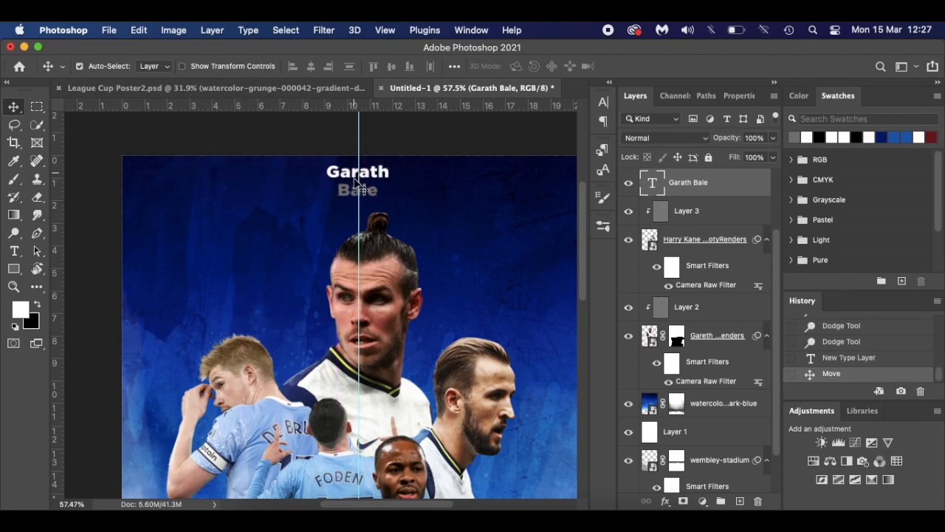
key("super+t")
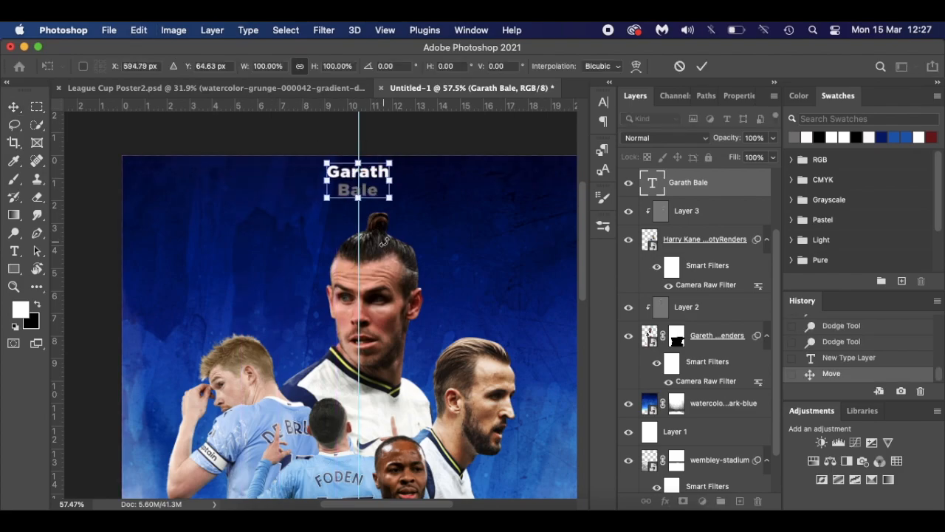
key("Return")
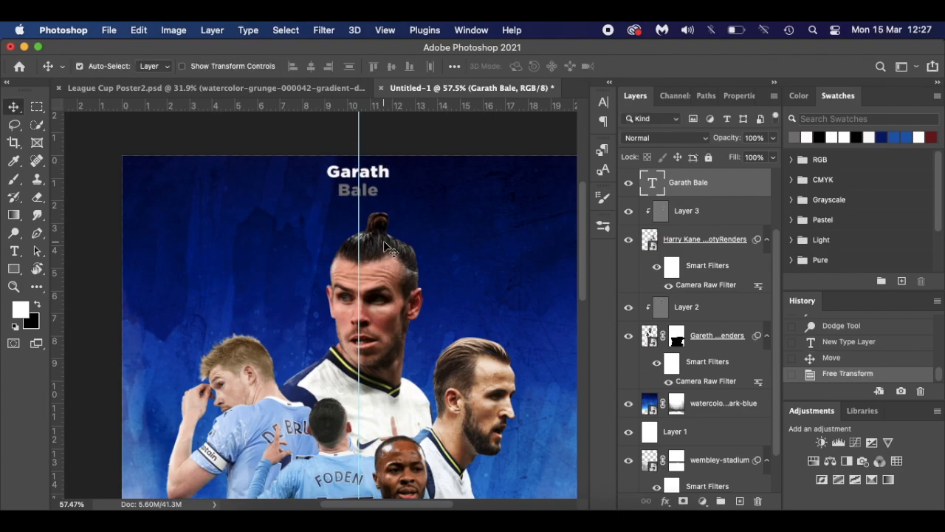
key("t")
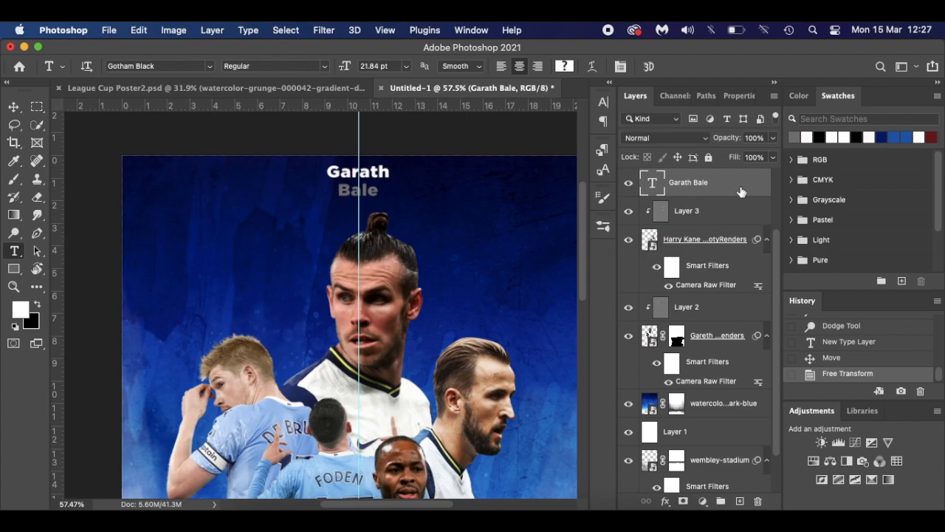
left_click_drag(454, 106, 456, 194)
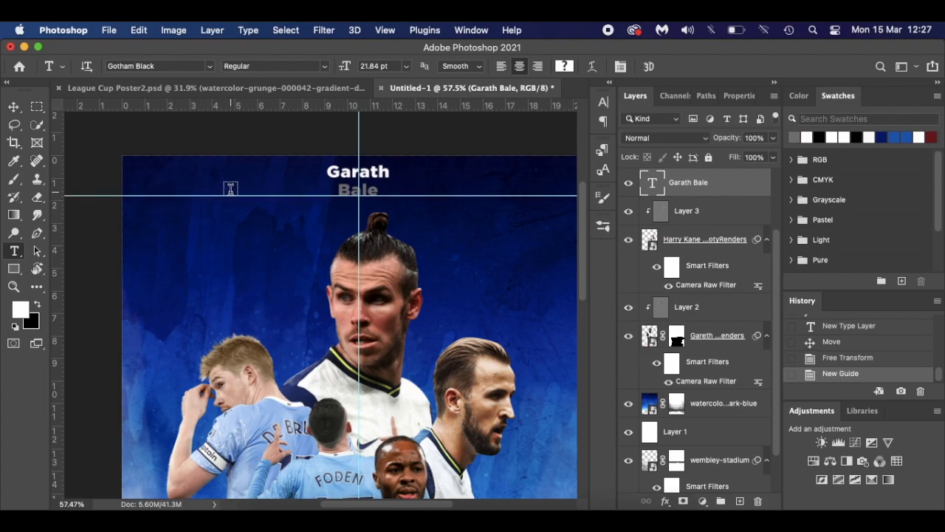
- Type the two-line name Kevin De Bruyne at the poster's top-left
left_click(174, 181)
type("Kevin ")
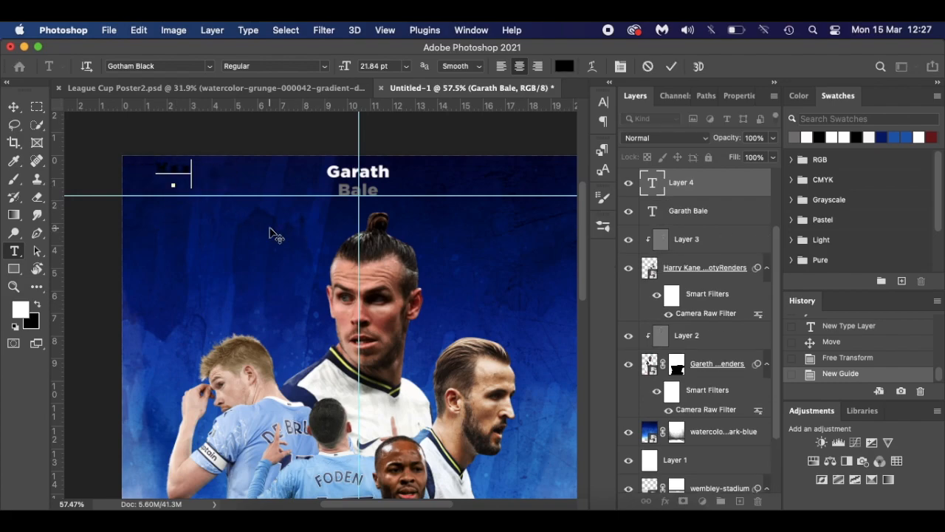
type("De Bruyne")
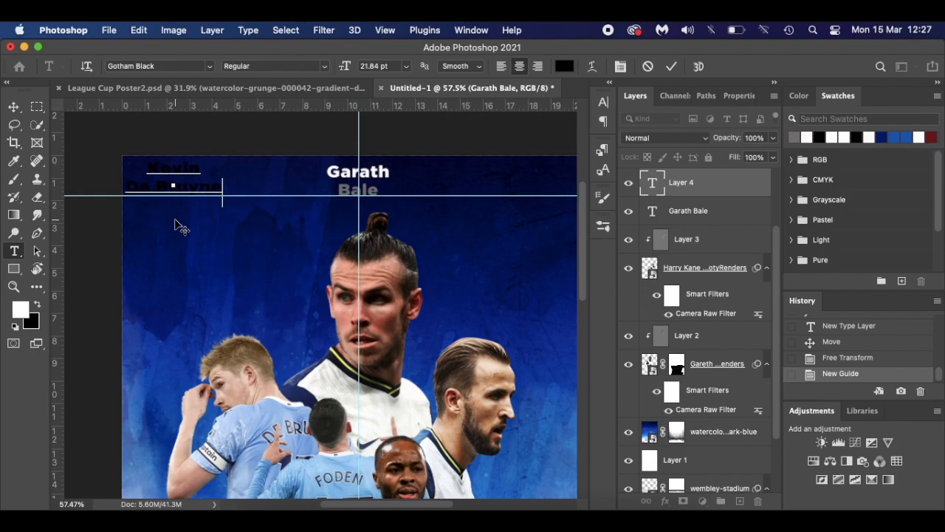
left_click_drag(177, 221, 189, 220)
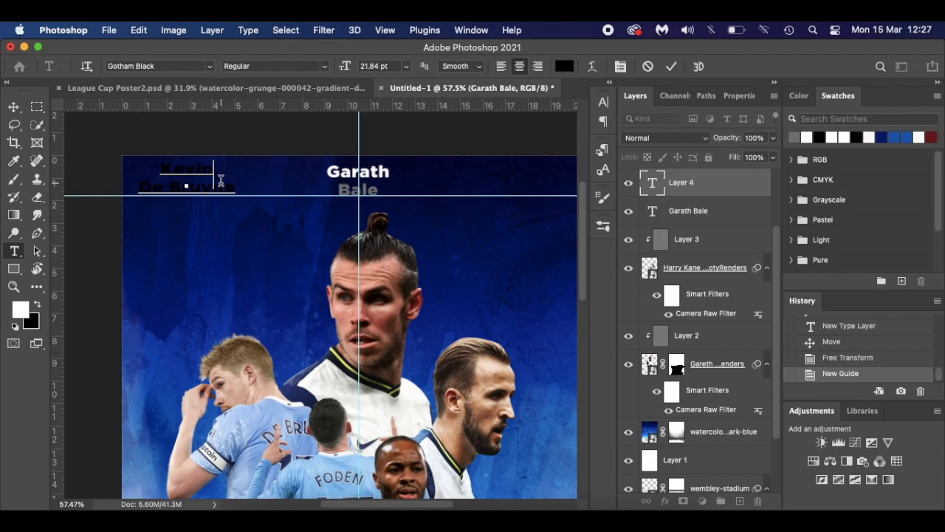
- Colour Kevin with the white swatch and De Bruyne grey, then commit the text
left_click_drag(220, 180, 158, 176)
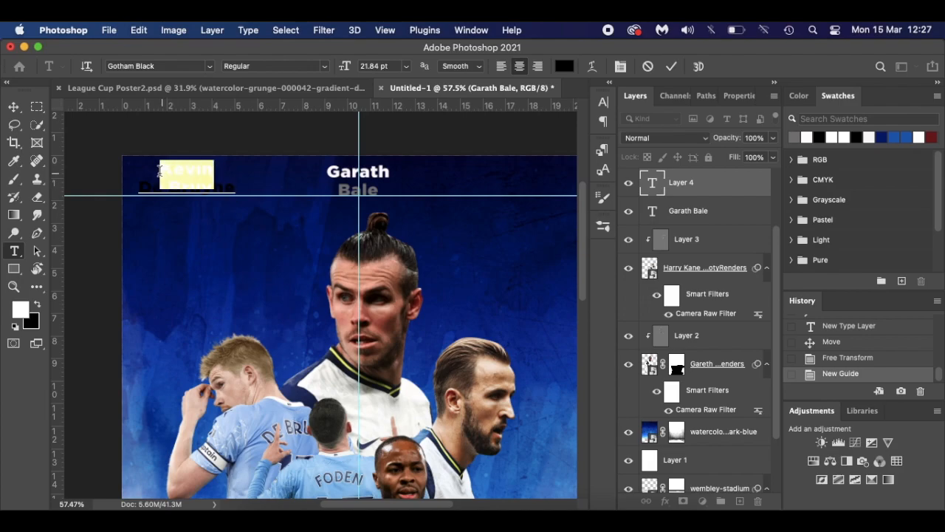
left_click(806, 137)
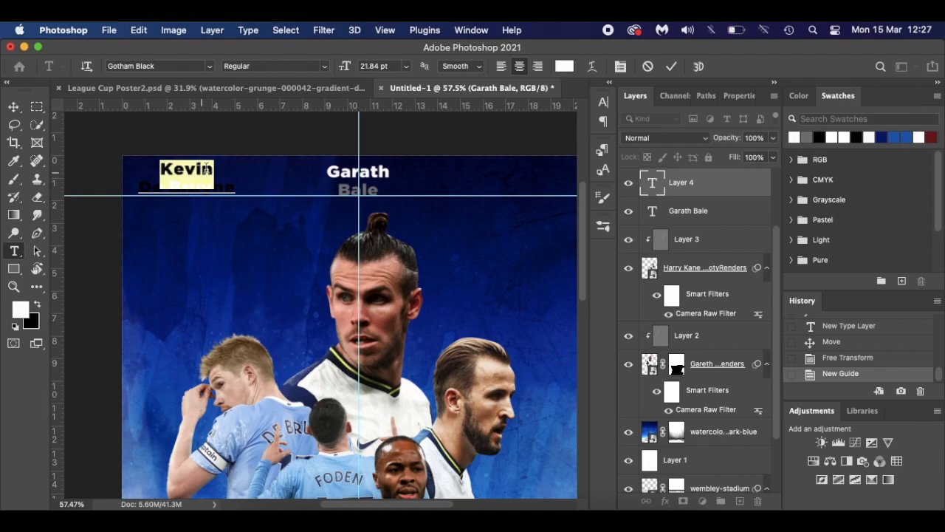
left_click(210, 167)
left_click(238, 190)
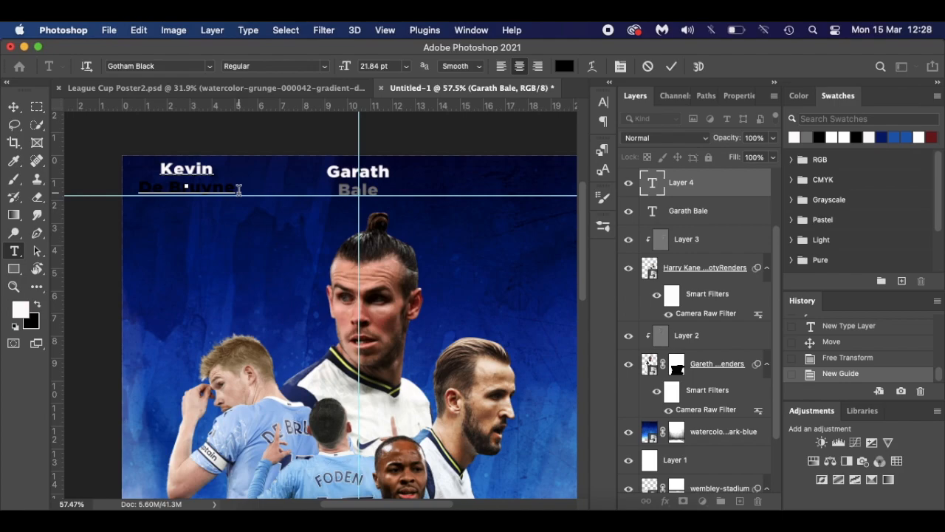
mouse_move(239, 190)
left_mouse_down()
mouse_move(149, 181)
mouse_move(165, 191)
mouse_move(141, 192)
mouse_move(238, 196)
left_mouse_up()
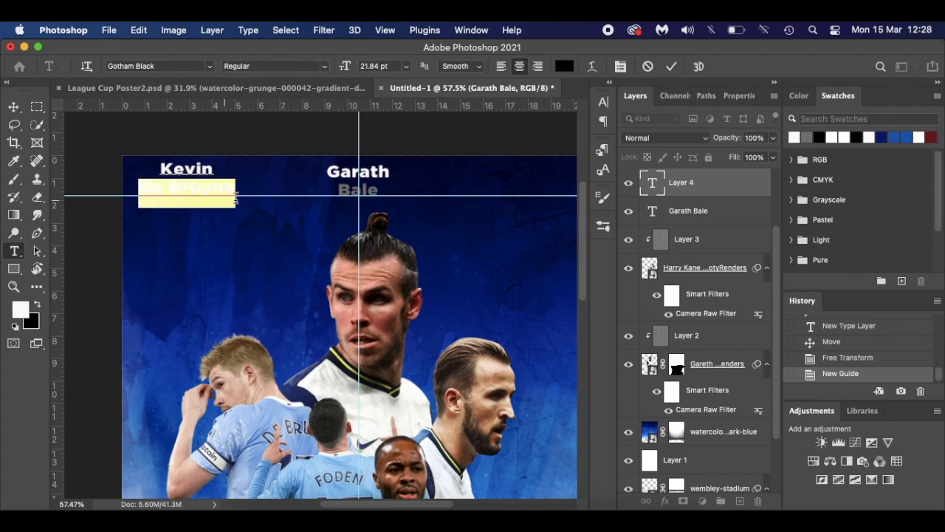
left_click(809, 138)
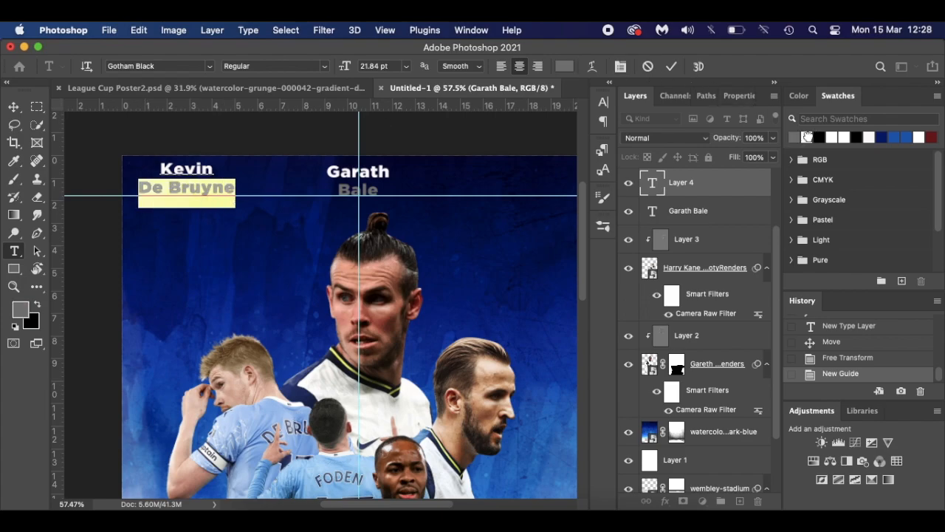
left_click(211, 191)
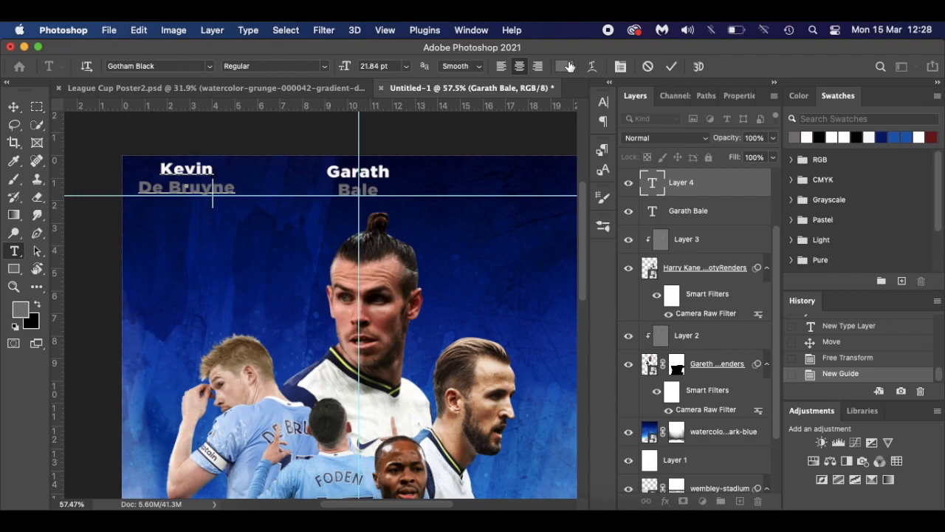
left_click(14, 107)
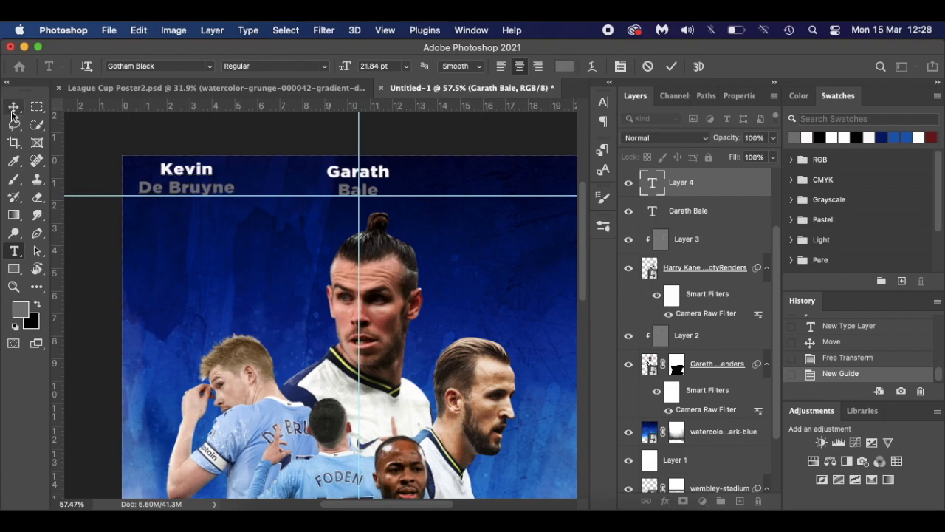
- Select the Kevin De Bruyne layer and transform-move it right toward Garath Bale
left_click(177, 210)
left_click_drag(178, 210, 181, 210)
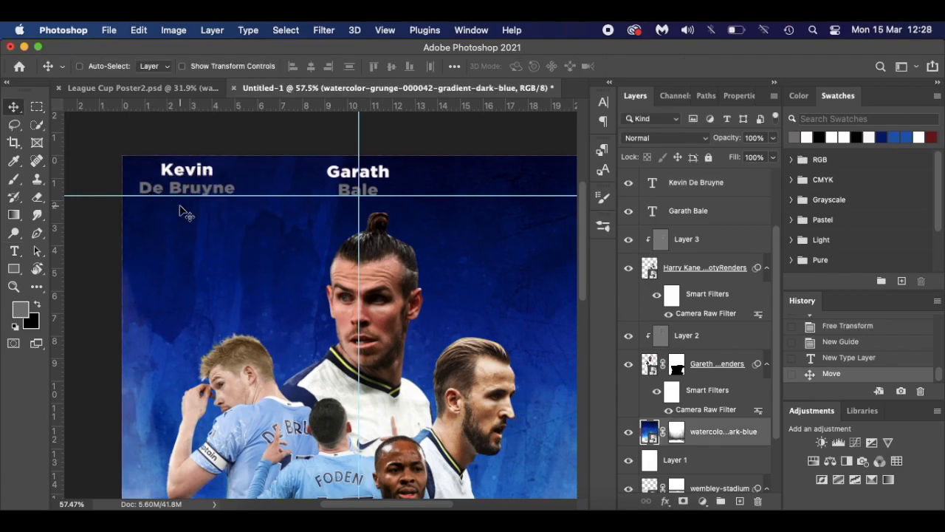
key("super+z")
double_click(705, 184)
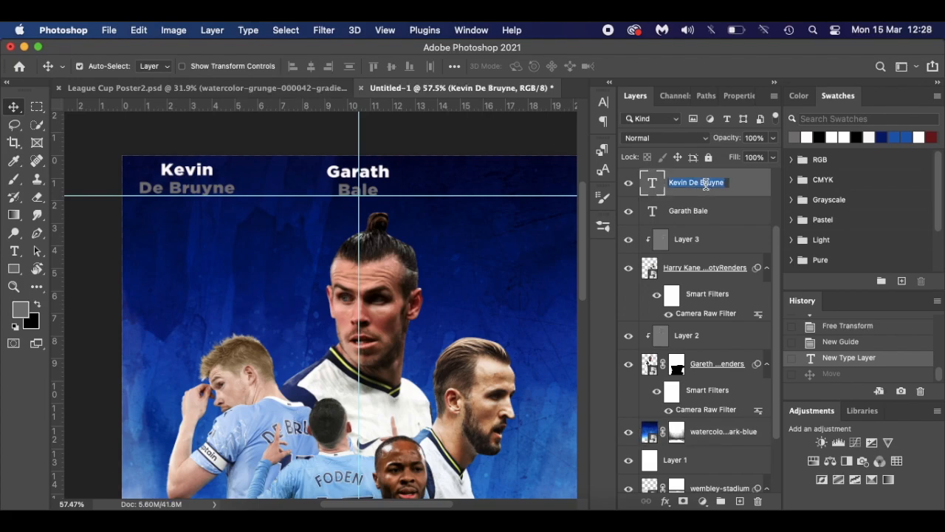
key("Return")
key("super+t")
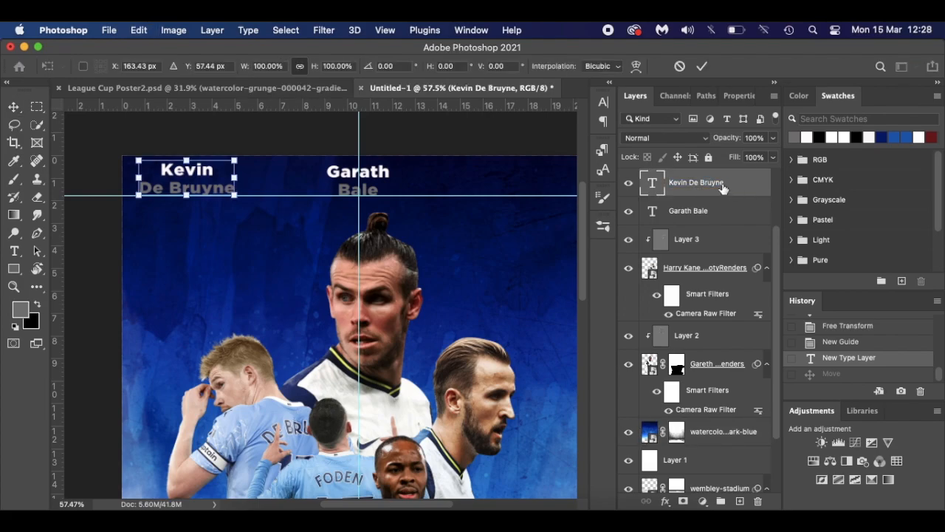
left_click_drag(200, 172, 230, 178)
key("Return")
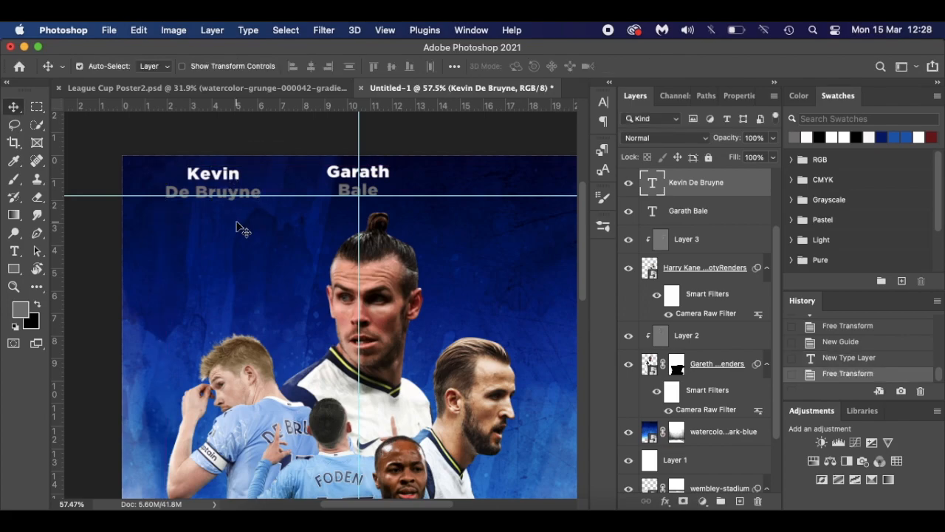
- Nudge the Kevin De Bruyne name up slightly and drag it a bit further right
scroll(237, 223, "down", 3)
scroll(240, 224, "up", 4)
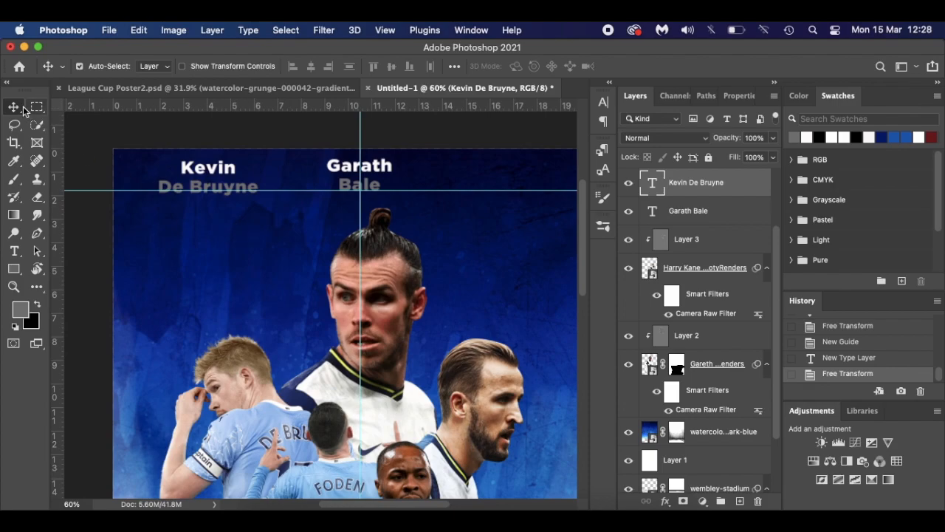
key("Up")
key("Up")
key("Up")
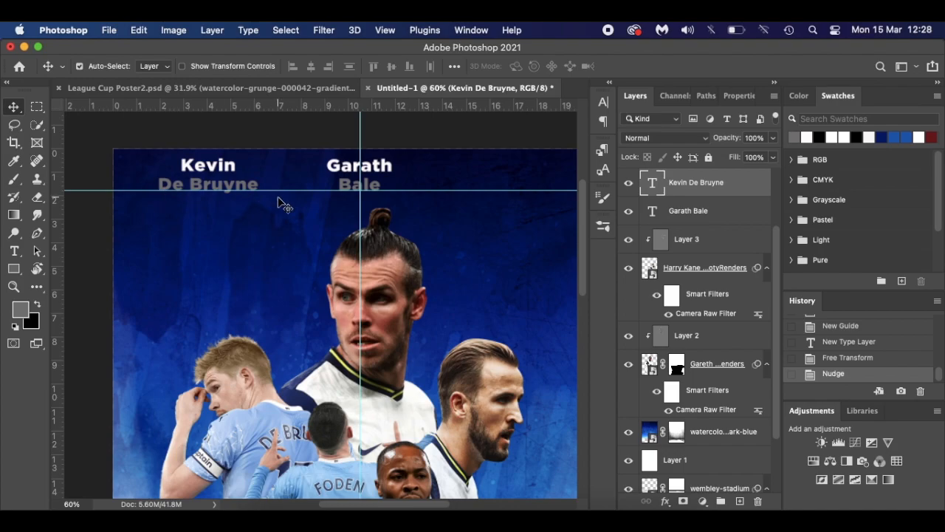
scroll(281, 204, "down", 3)
scroll(281, 205, "up", 2)
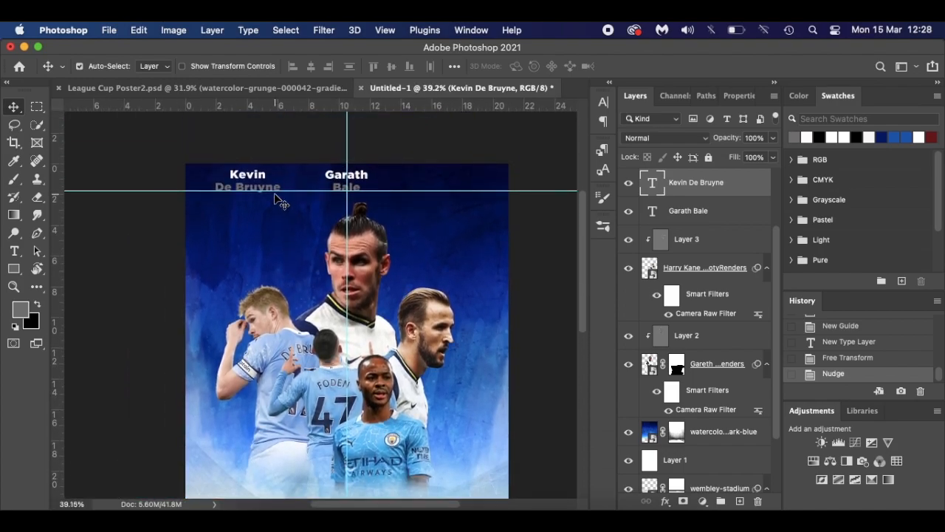
scroll(282, 205, "up", 2)
scroll(276, 197, "up", 3)
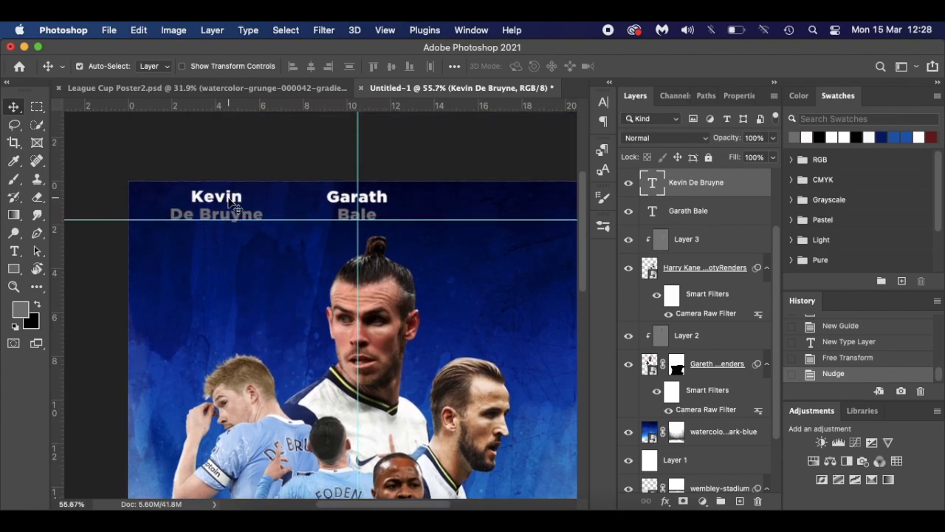
left_click_drag(229, 207, 255, 204)
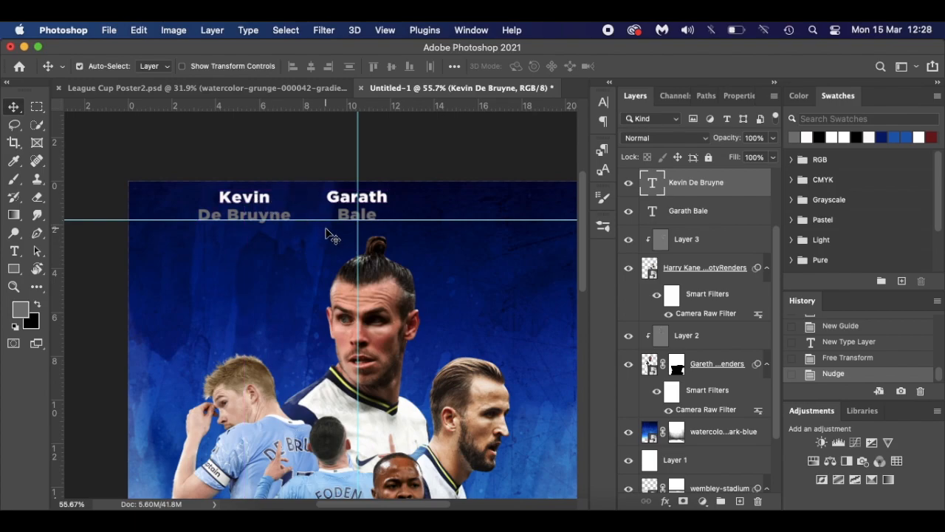
scroll(328, 233, "right", 5)
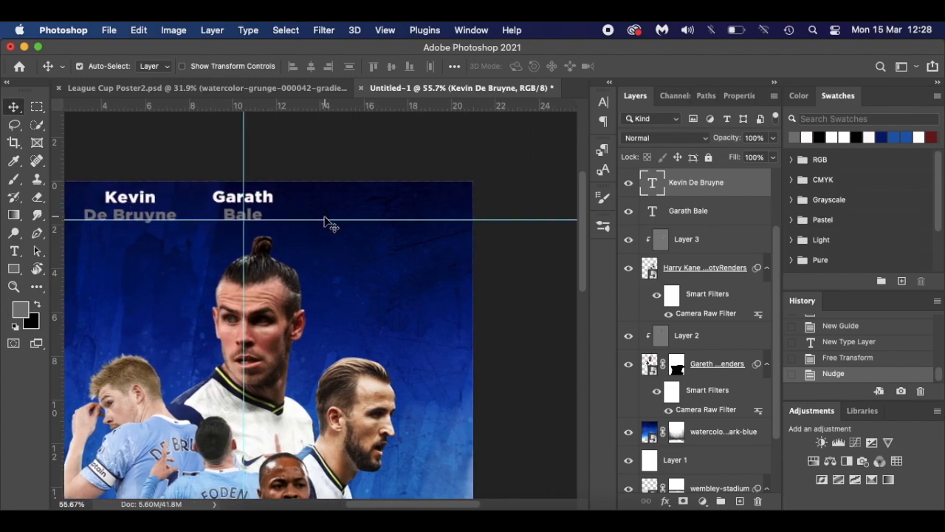
- Add the two-line Harry Kane text to the right of Garath Bale
key("t")
left_click(354, 201)
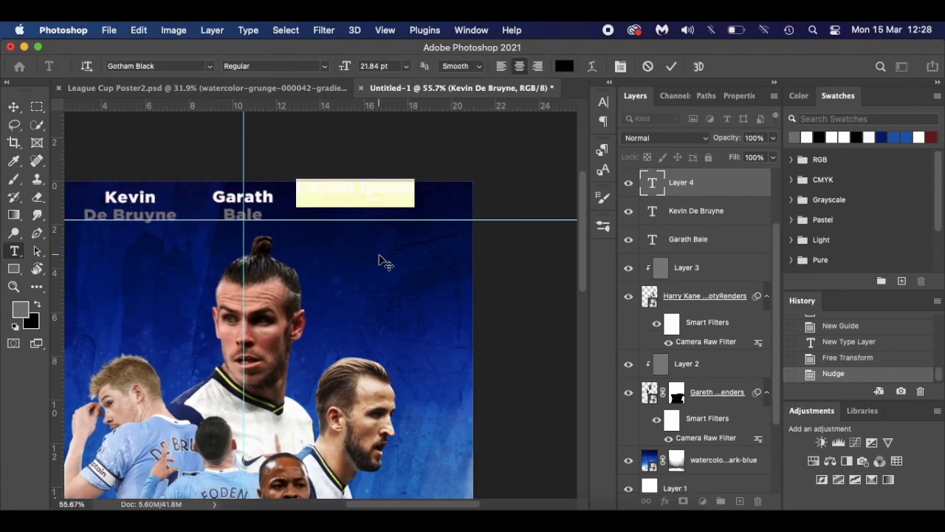
key("BackSpace")
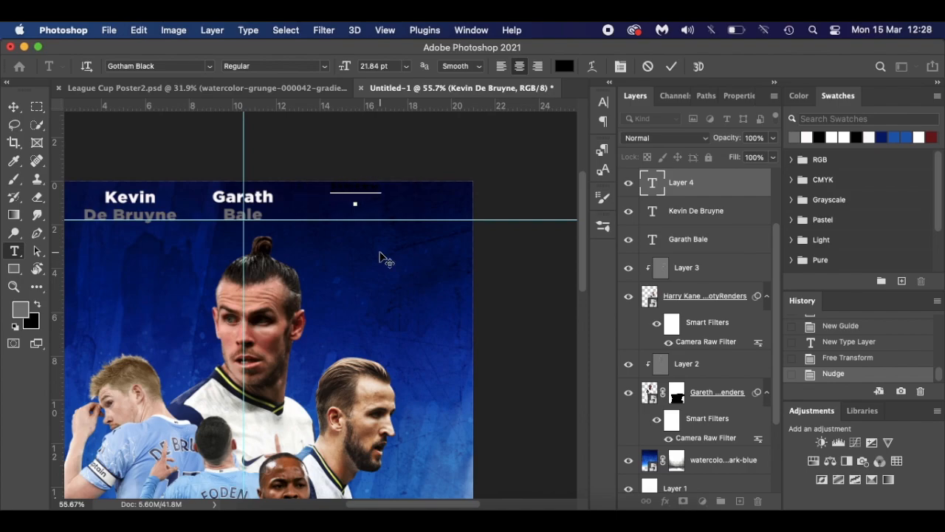
type("Ka")
left_click_drag(379, 241, 380, 248)
scroll(381, 253, "up", 3)
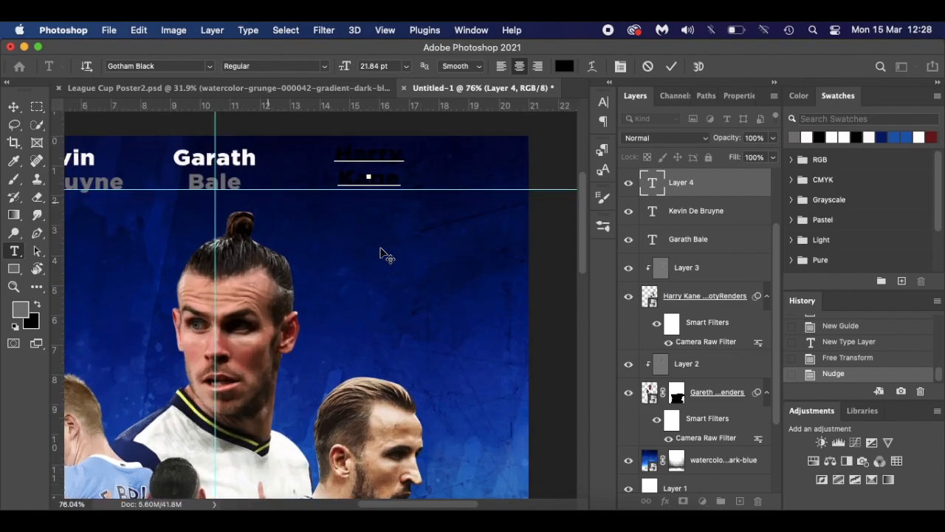
scroll(382, 253, "up", 1)
- Make both lines white, then recolour Kane grey and commit the text
left_click(396, 181)
left_click_drag(396, 182, 341, 180)
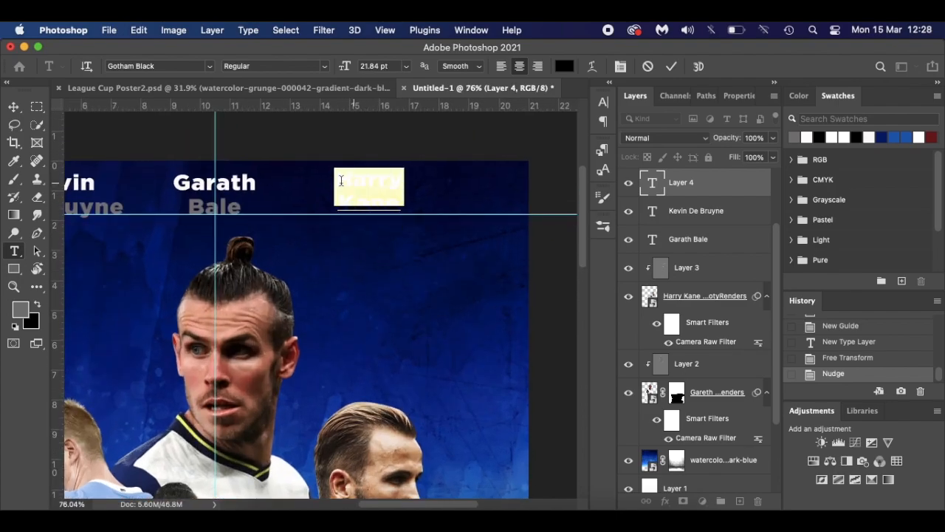
left_click(807, 138)
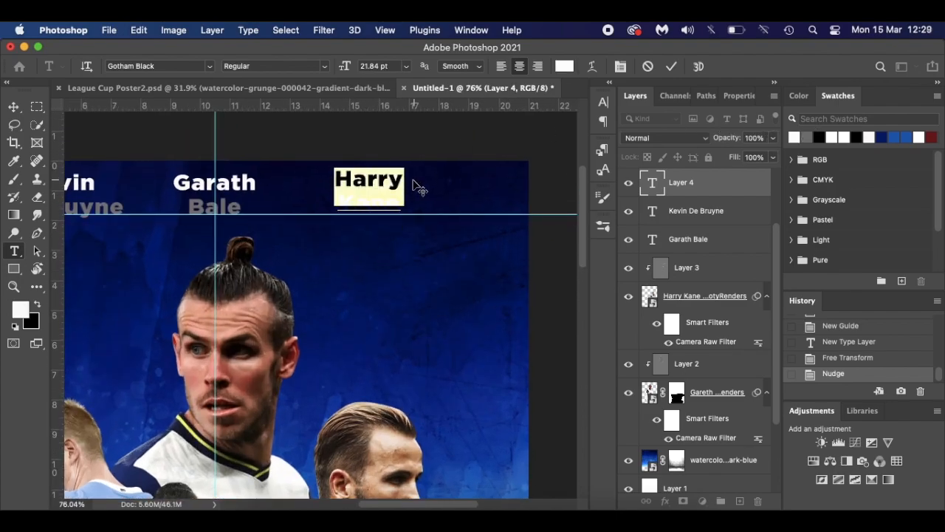
left_click(388, 199)
left_click(398, 204)
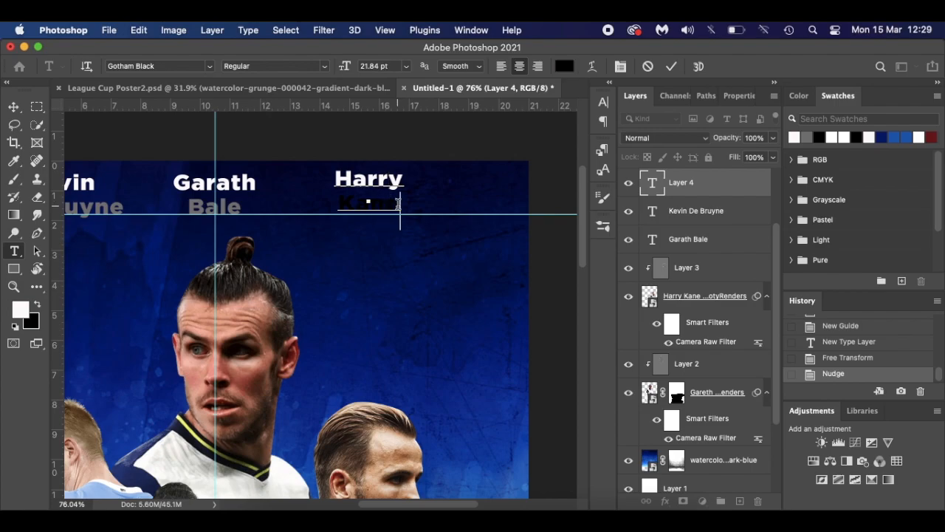
key("shift+Left")
key("shift+Left")
key("shift+Left")
key("shift+Left")
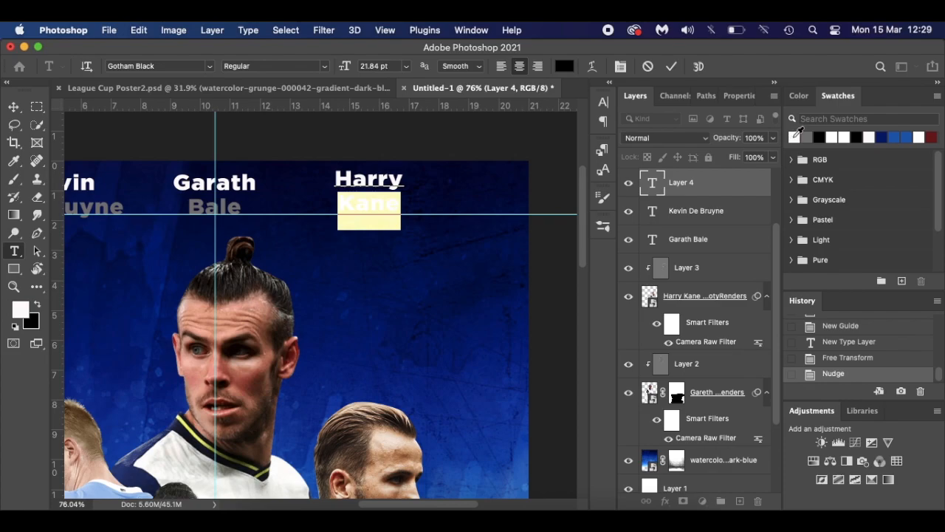
left_click(795, 137)
left_click(807, 137)
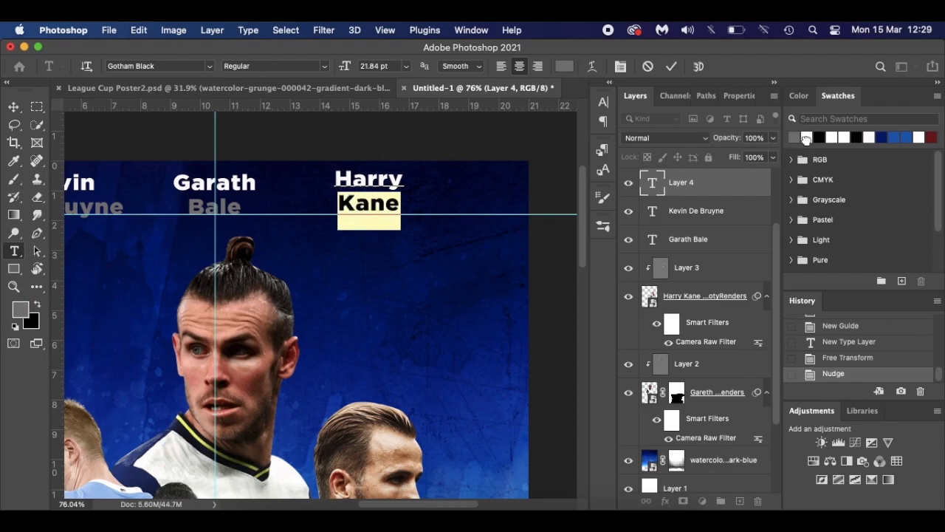
left_click(389, 202)
left_click(13, 107)
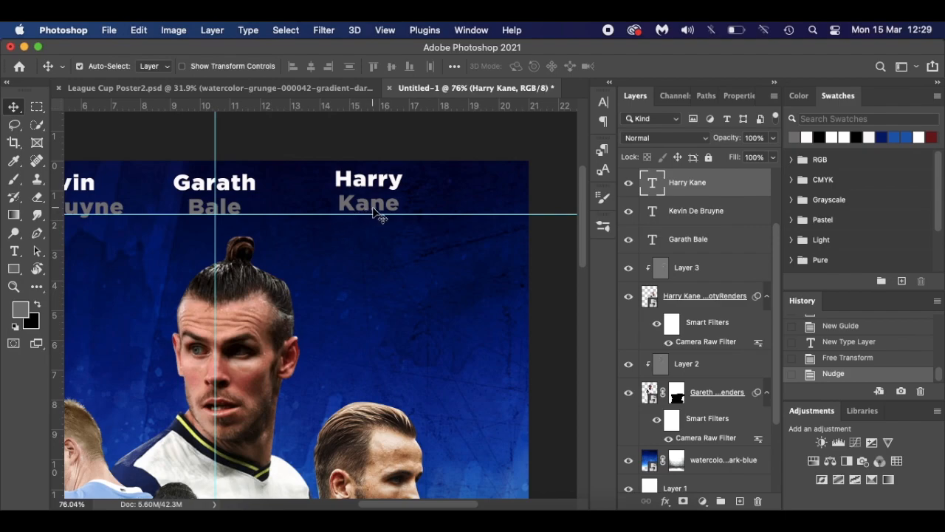
- Drag Harry Kane right and Kevin De Bruyne slightly left, checking the spacing with guides hidden
left_click_drag(375, 214, 344, 218)
scroll(346, 244, "down", 5)
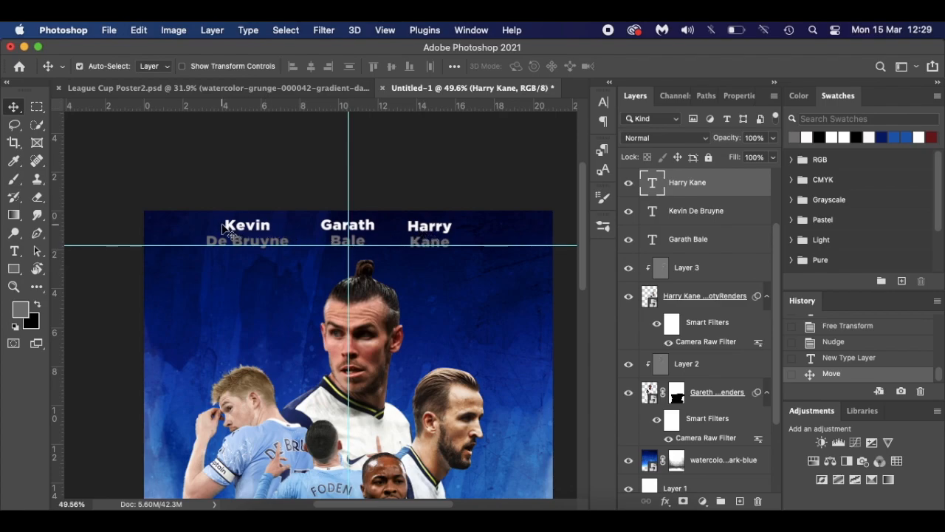
left_click_drag(446, 235, 468, 230)
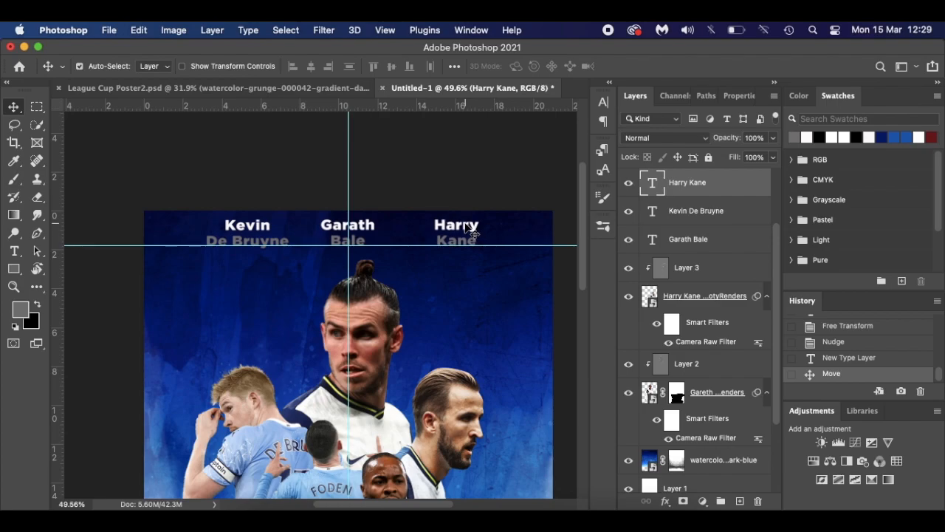
left_click_drag(251, 234, 248, 230)
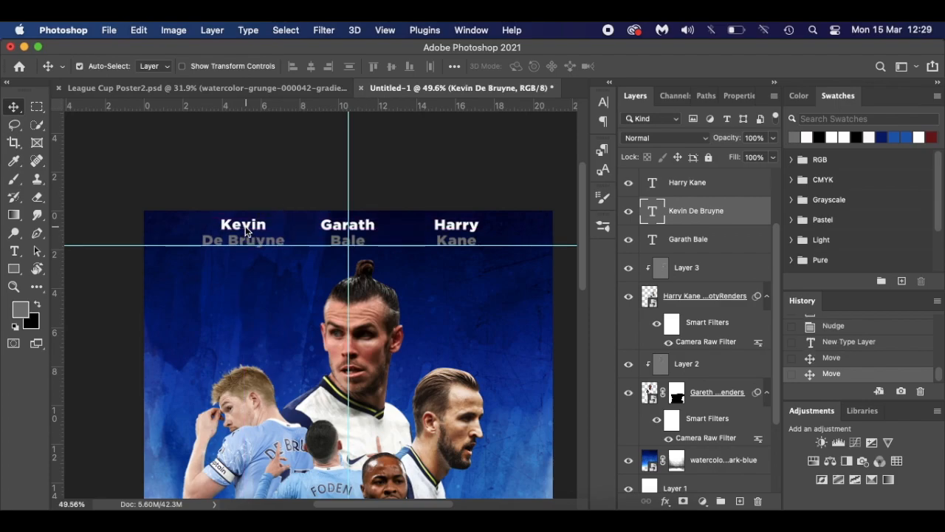
key("super+semicolon")
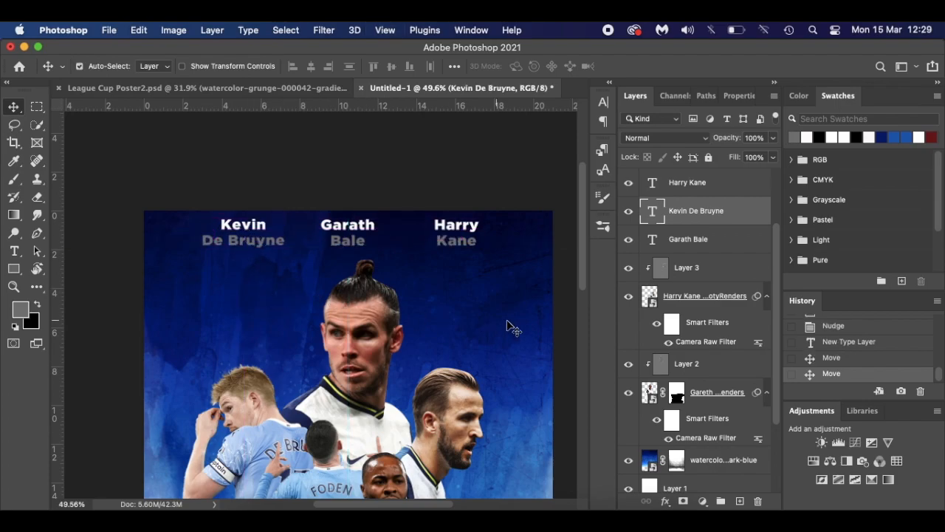
scroll(392, 313, "down", 3)
scroll(393, 308, "up", 2)
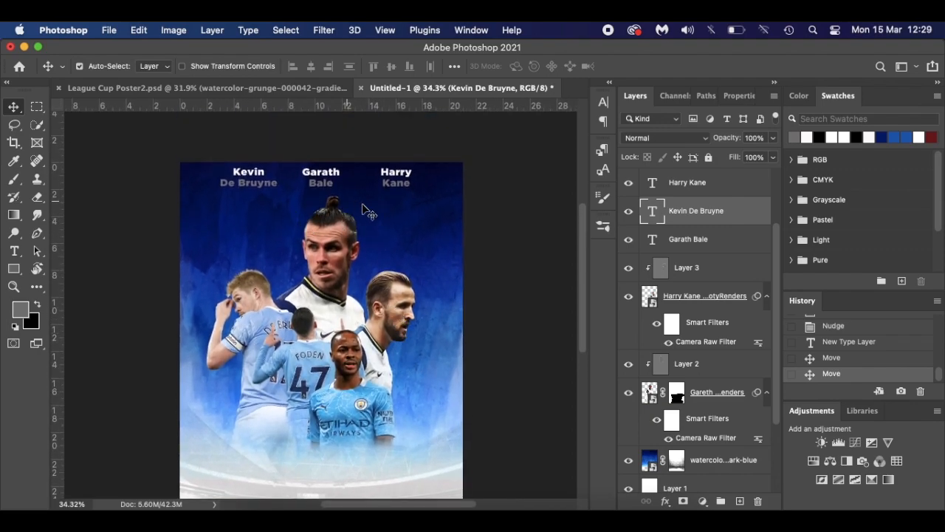
scroll(367, 214, "up", 2)
key("super+semicolon")
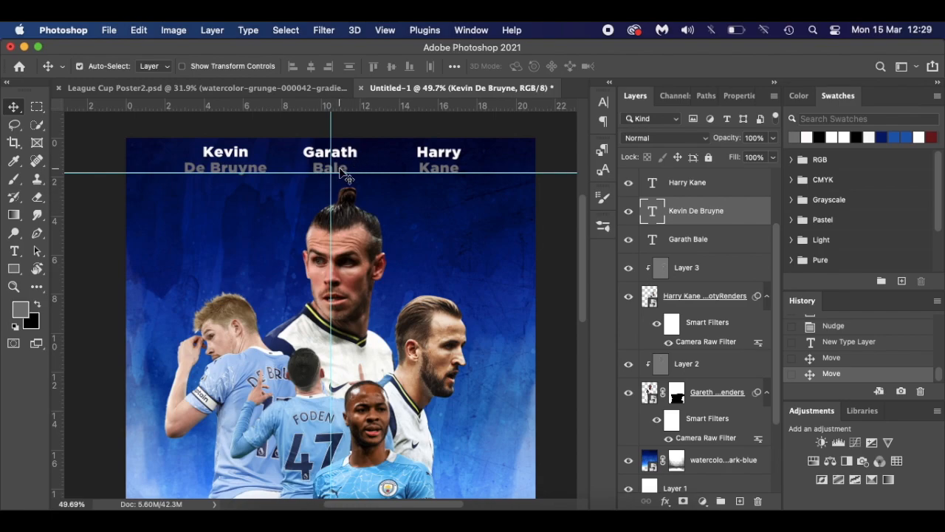
- Select all the Kevin De Bruyne text, slightly change its Vertical Scale, and commit
key("t")
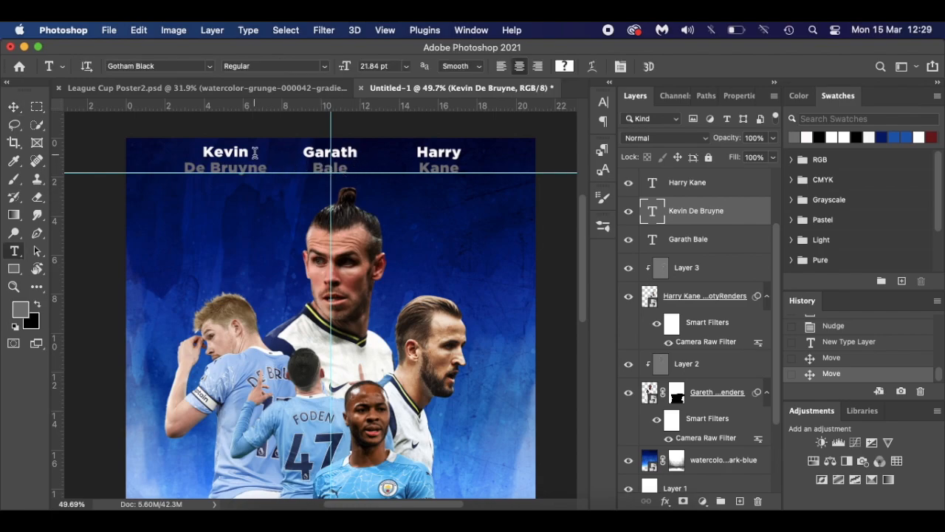
left_click(225, 153)
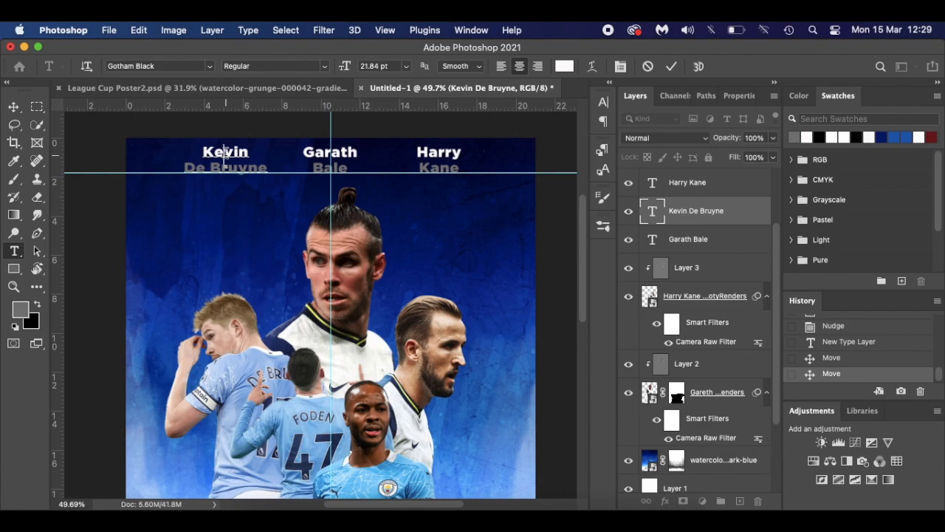
left_click(603, 102)
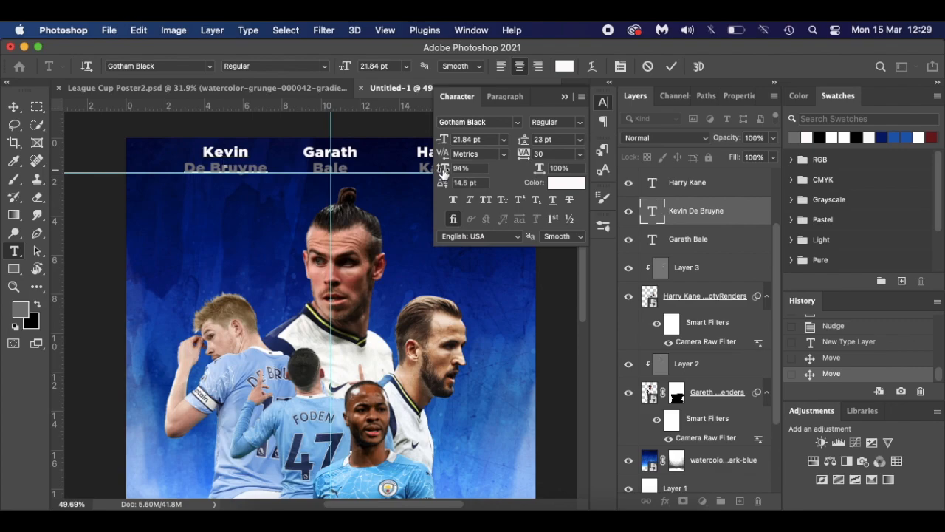
key("super+a")
mouse_move(444, 174)
left_mouse_down()
mouse_move(429, 173)
mouse_move(501, 170)
mouse_move(444, 171)
left_mouse_up()
left_click(240, 152)
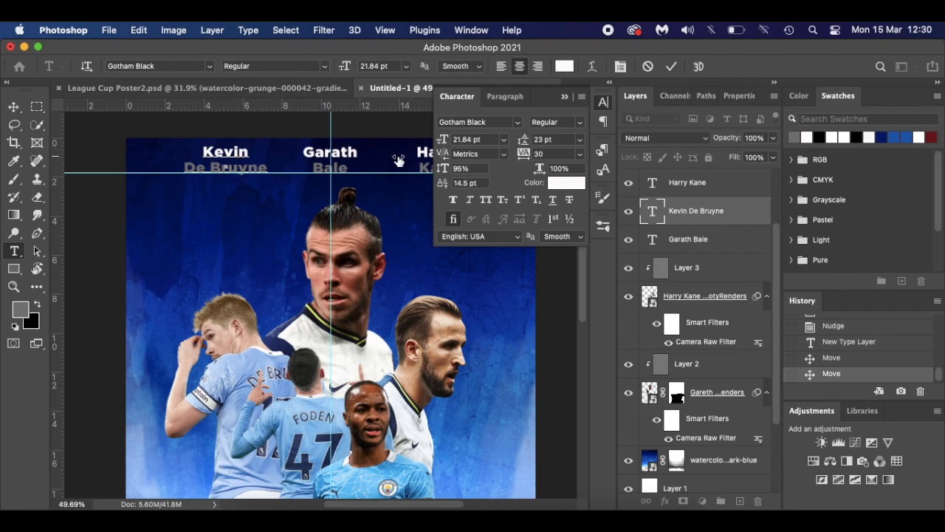
left_click(565, 97)
left_click(13, 106)
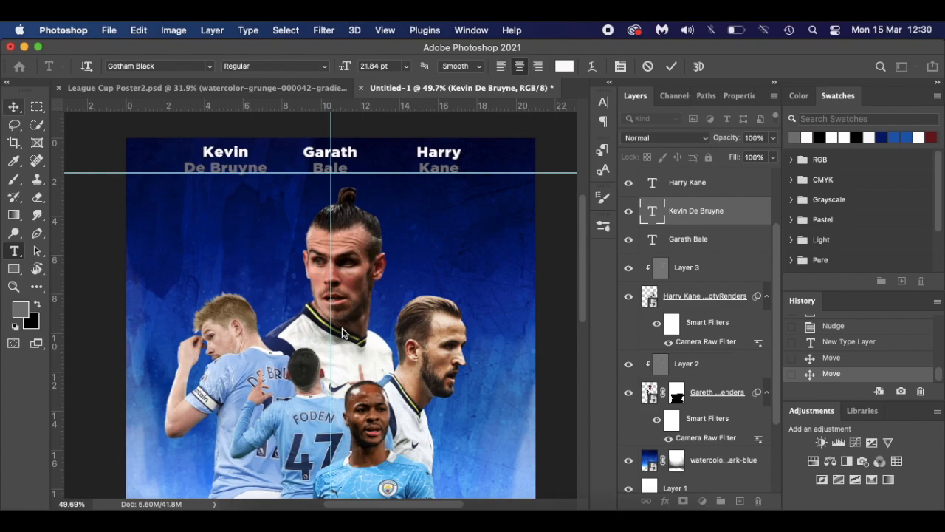
scroll(393, 327, "down", 3)
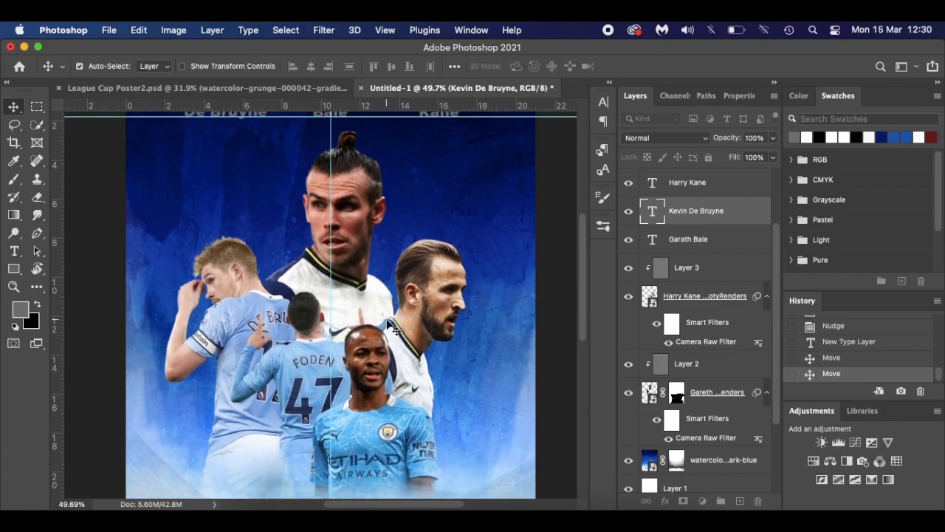
- Group the Harry Kane, Kevin De Bruyne and Garath Bale layers as 'Players Names' and move the group to the top
scroll(394, 327, "down", 3)
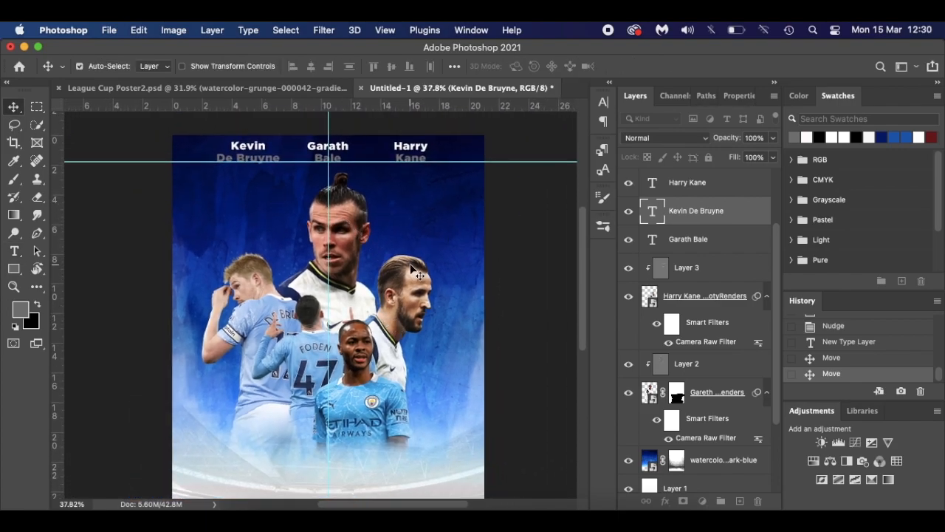
scroll(411, 268, "down", 5)
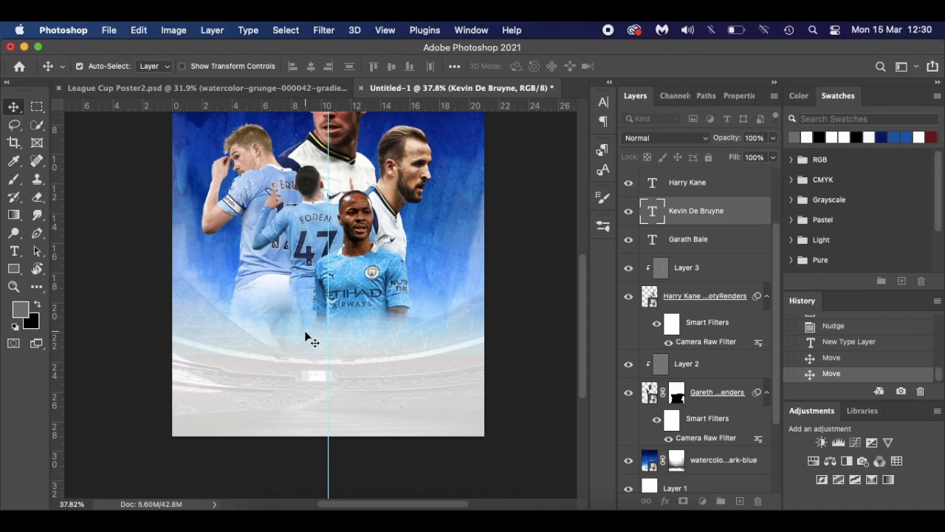
left_click(730, 191)
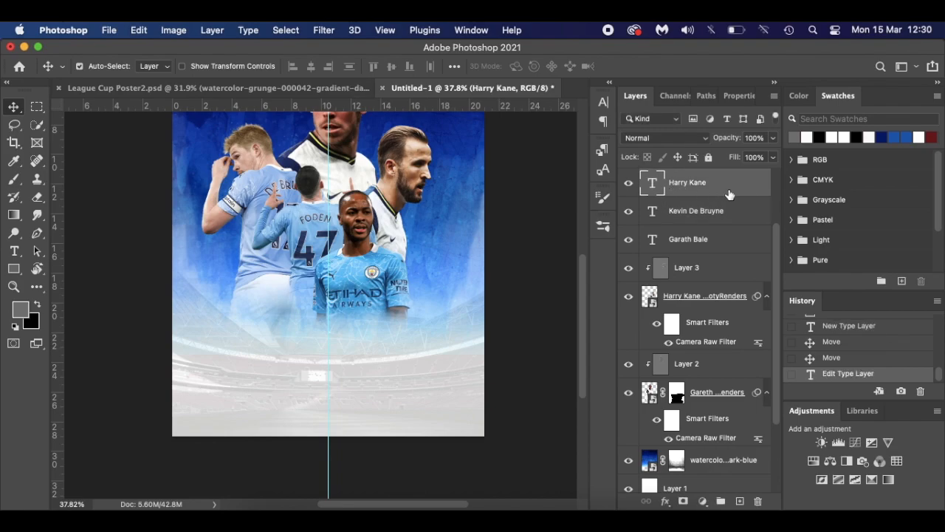
left_click(731, 238, "shift")
scroll(730, 236, "up", 2)
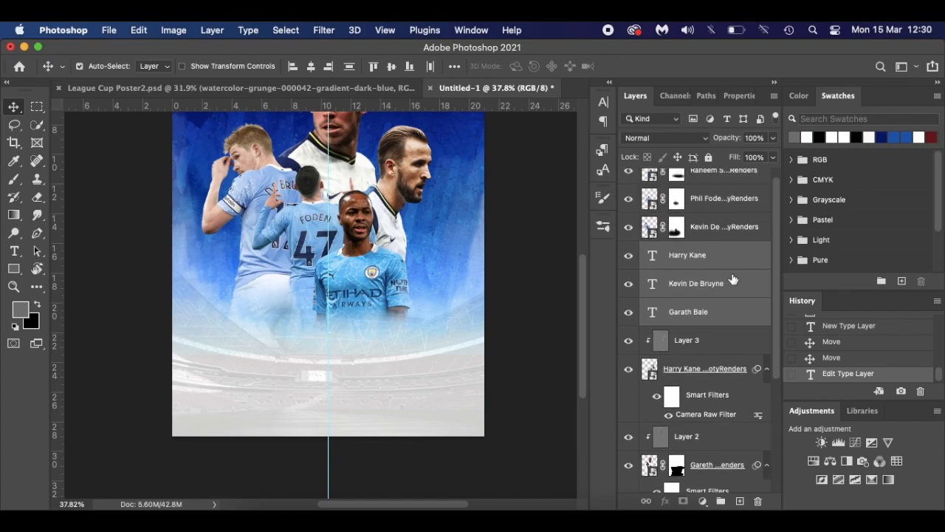
scroll(734, 279, "up", 1)
key("super+g")
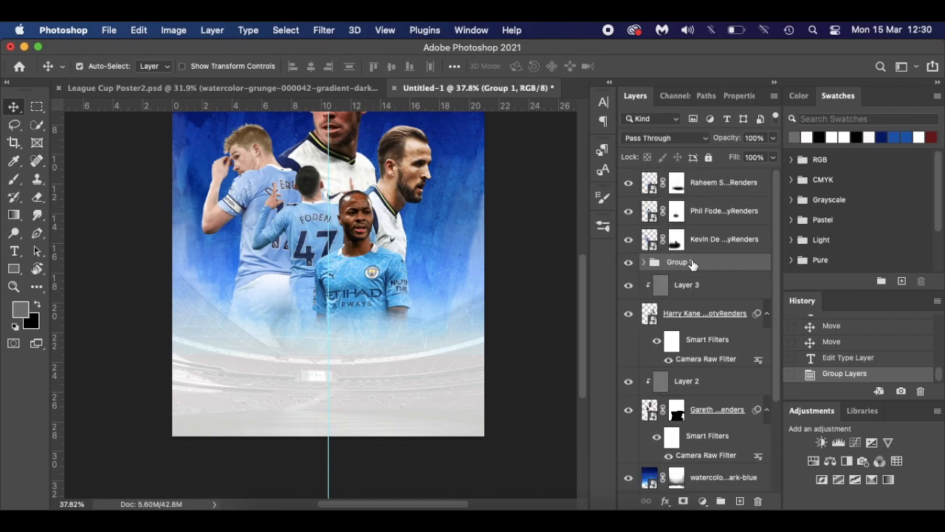
type("Players Names")
key("Return")
left_click_drag(725, 263, 721, 176)
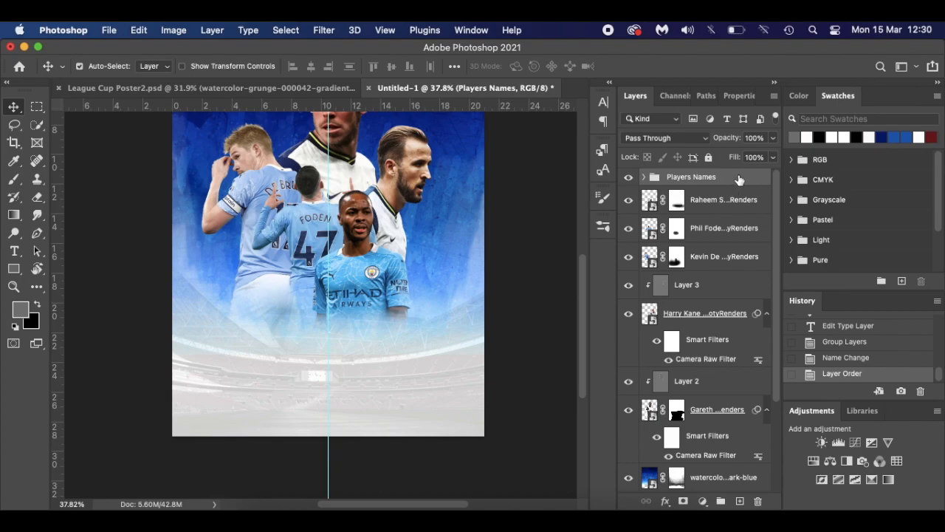
- Type MATCHDAY in black at 53 pt and place it just under the player renders
left_click(740, 501)
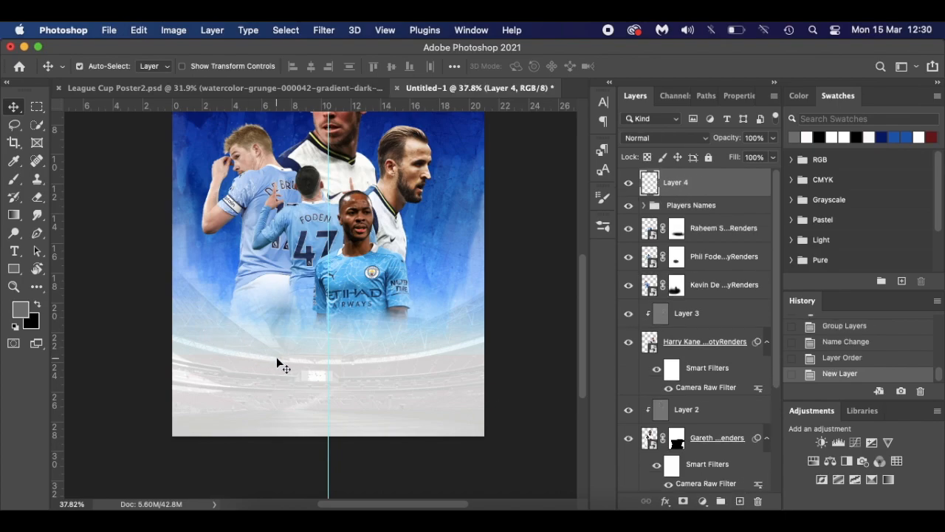
key("t")
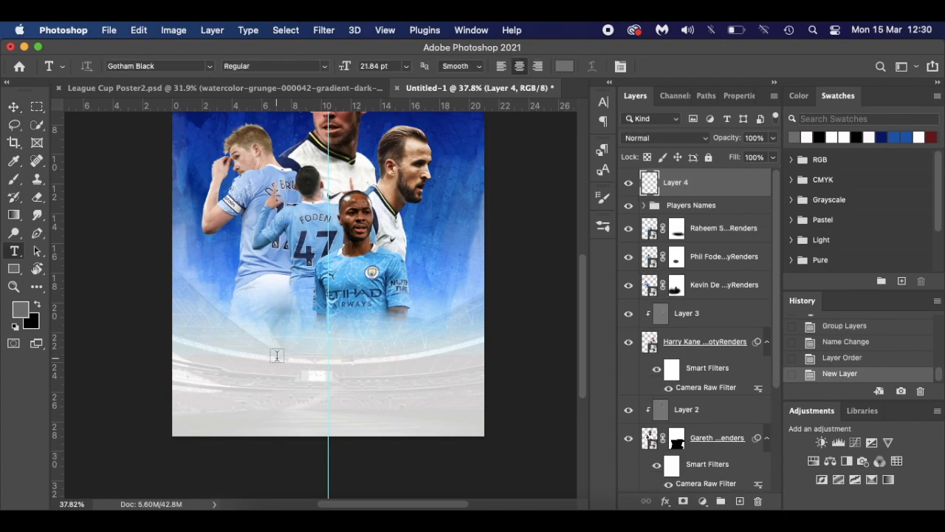
left_click(564, 67)
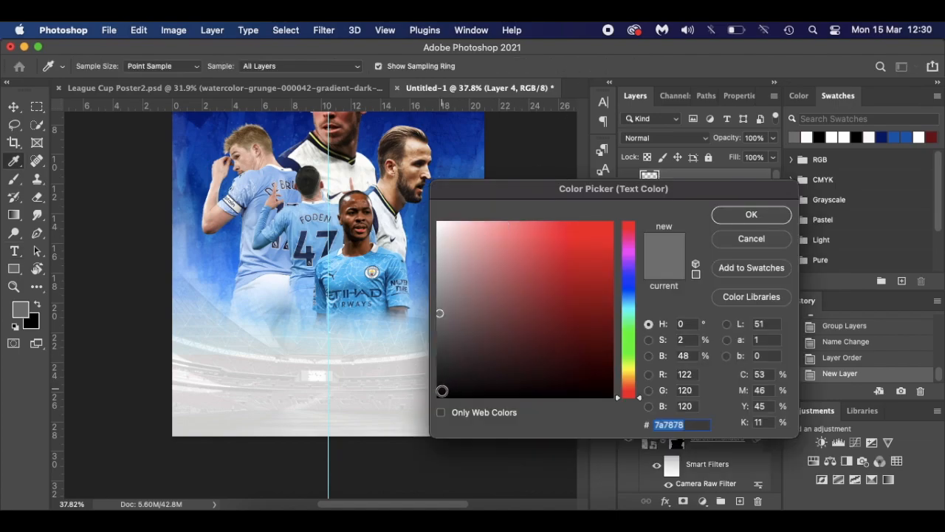
left_click(438, 397)
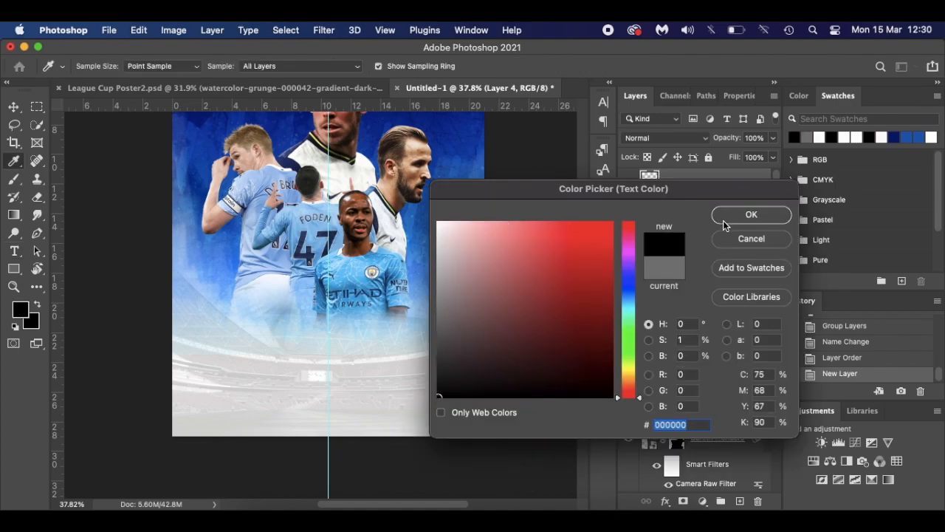
left_click(749, 214)
left_click_drag(345, 67, 368, 93)
left_click(319, 369)
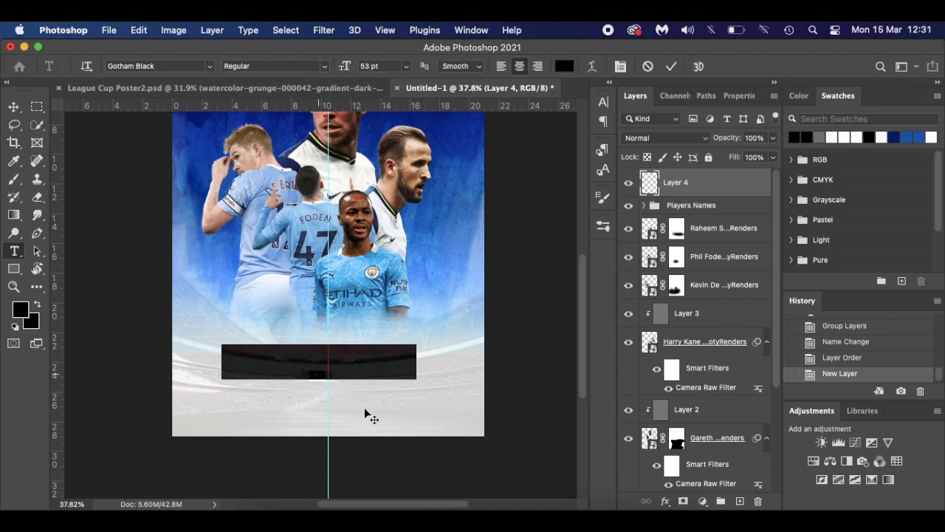
type("MATC")
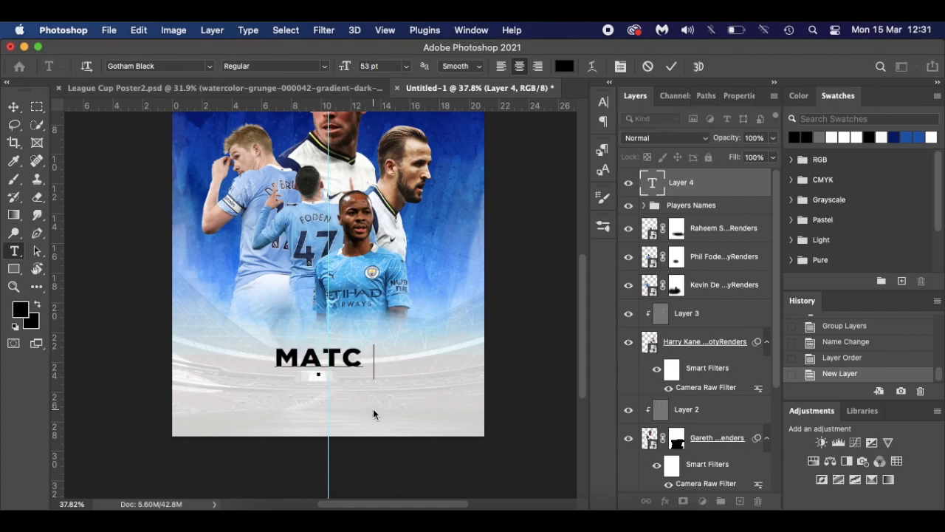
type("HDAY")
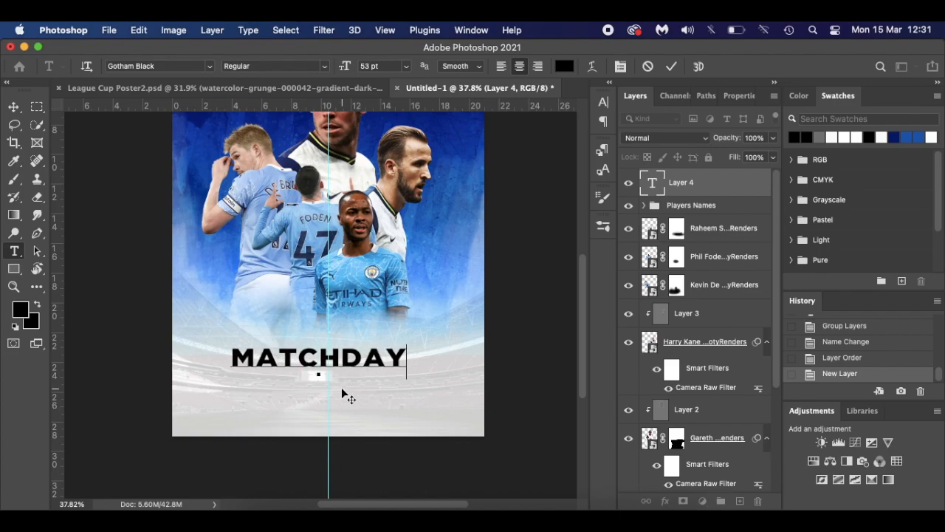
left_click_drag(337, 394, 350, 362)
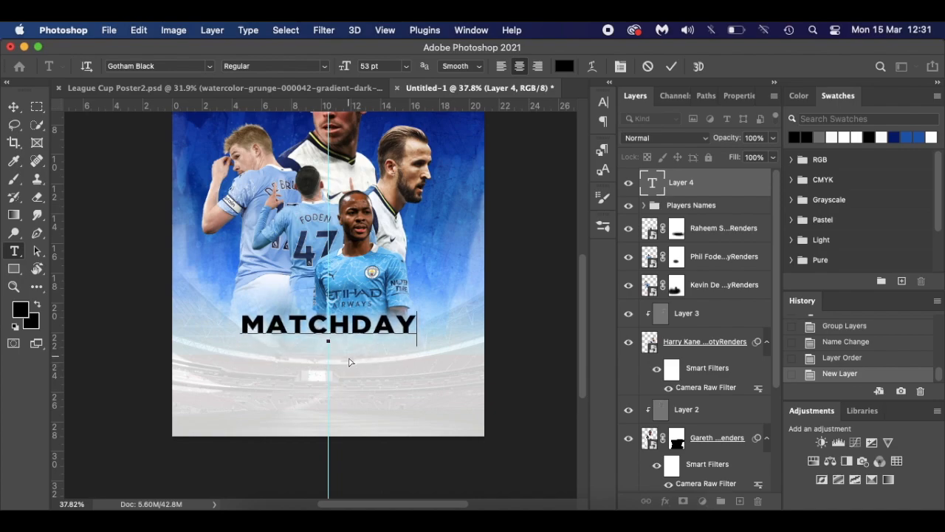
left_click(12, 108)
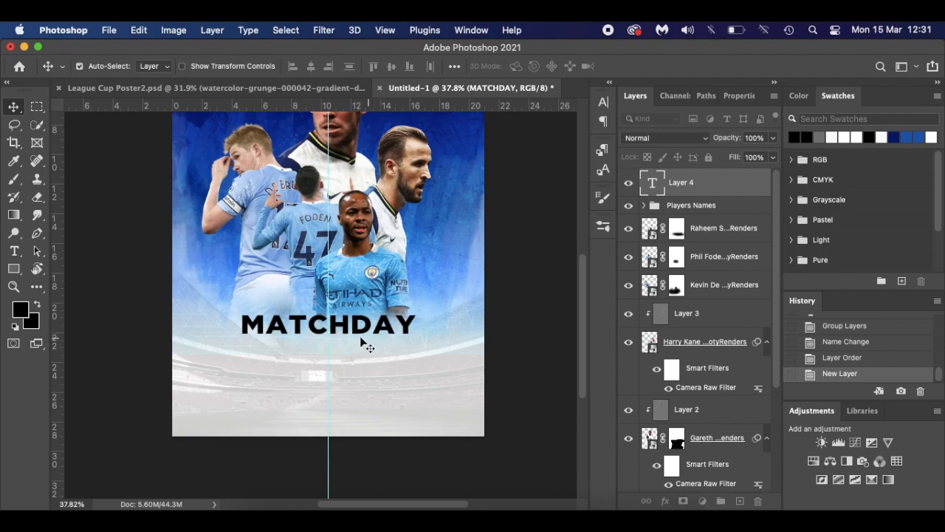
- Select all the MATCHDAY text, review its Character settings, and commit the edit
scroll(327, 342, "up", 5)
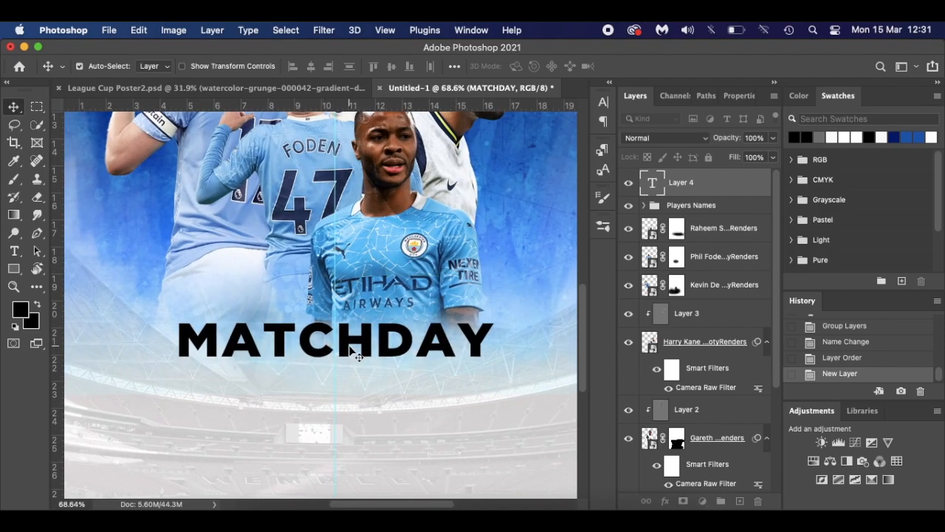
key("t")
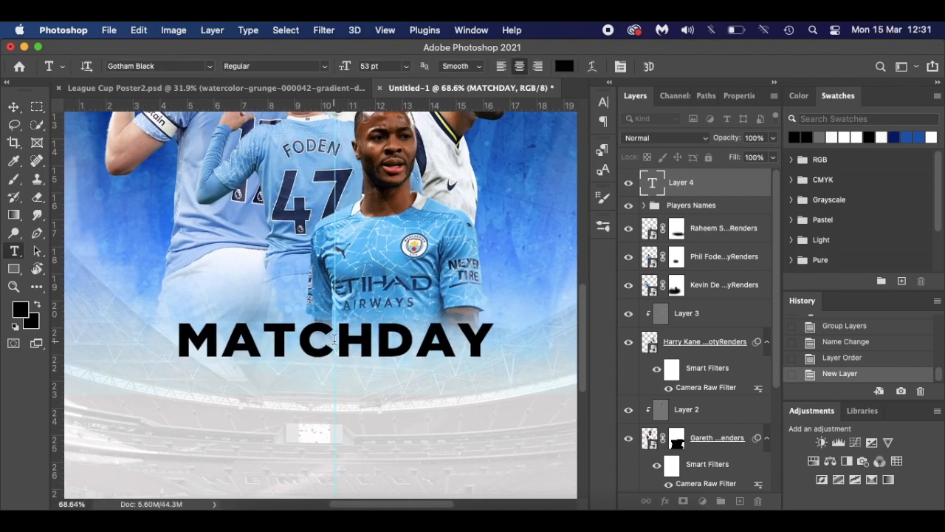
left_click(339, 341)
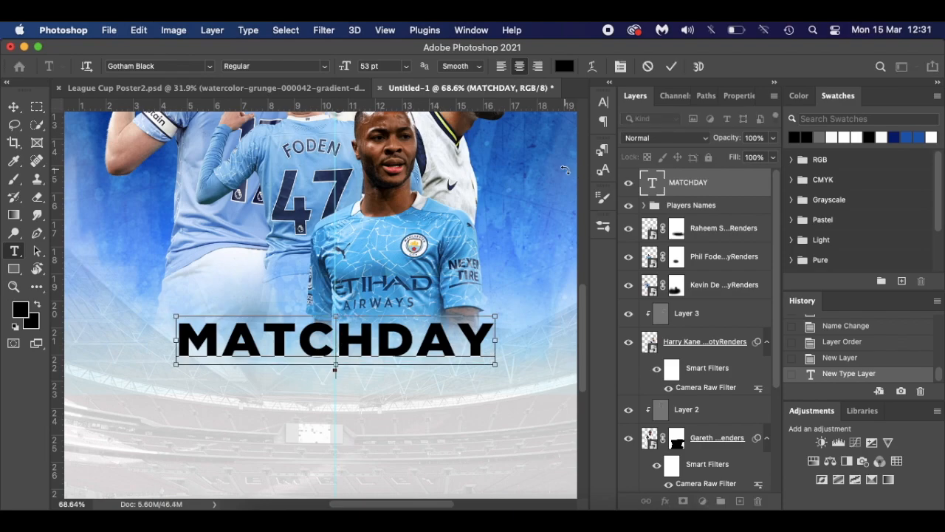
key("super+a")
left_click(604, 103)
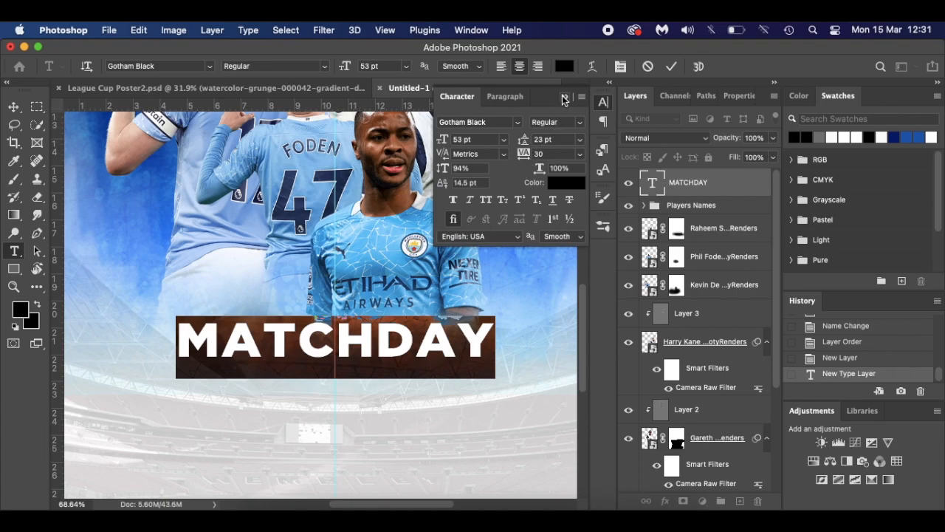
left_click(565, 97)
left_click(398, 342)
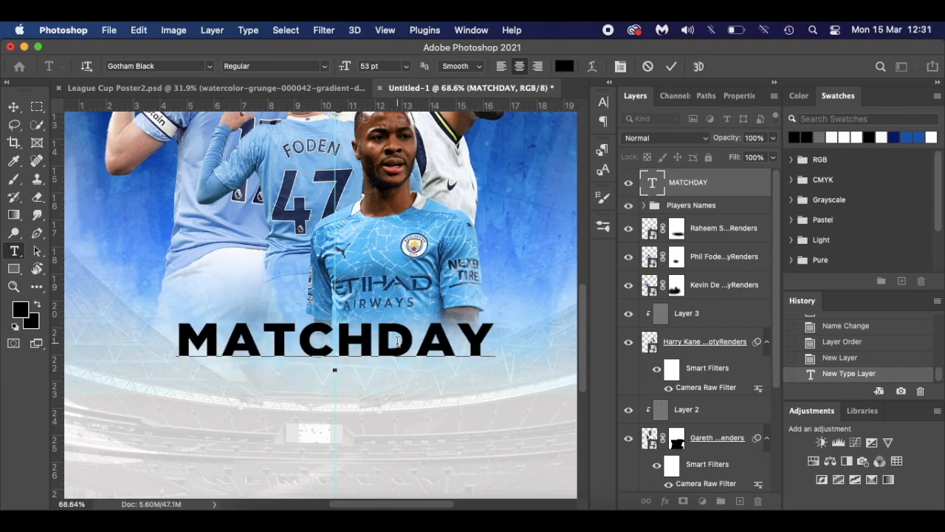
left_click(736, 183)
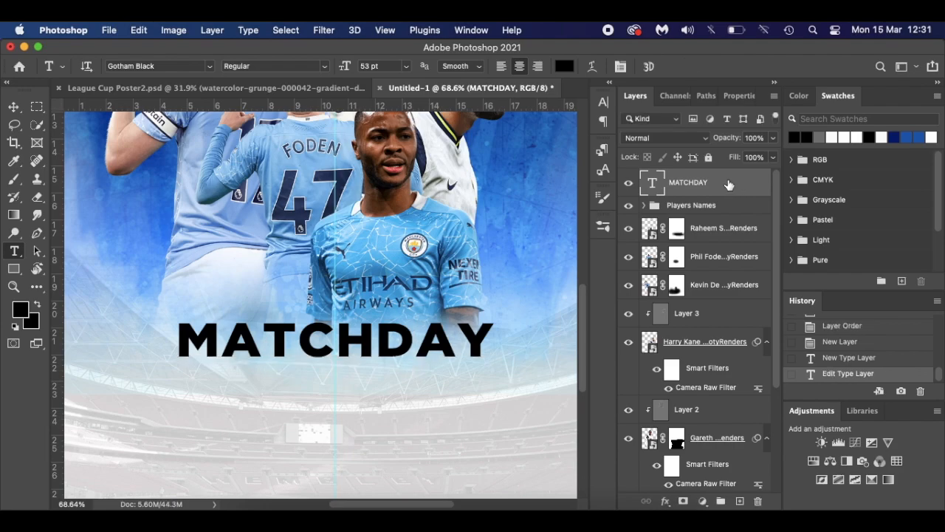
- Give the MATCHDAY layer a near-white outline stroke set to 2 px
double_click(729, 185)
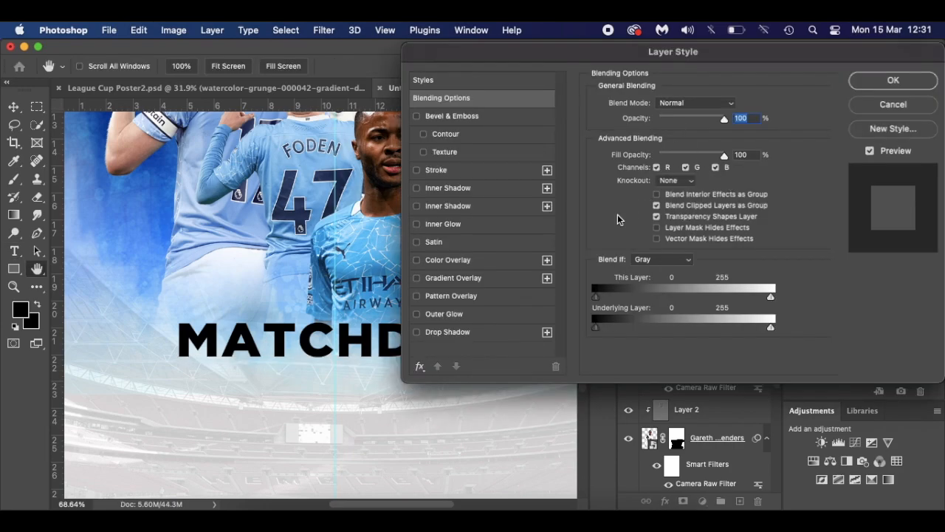
left_click(419, 172)
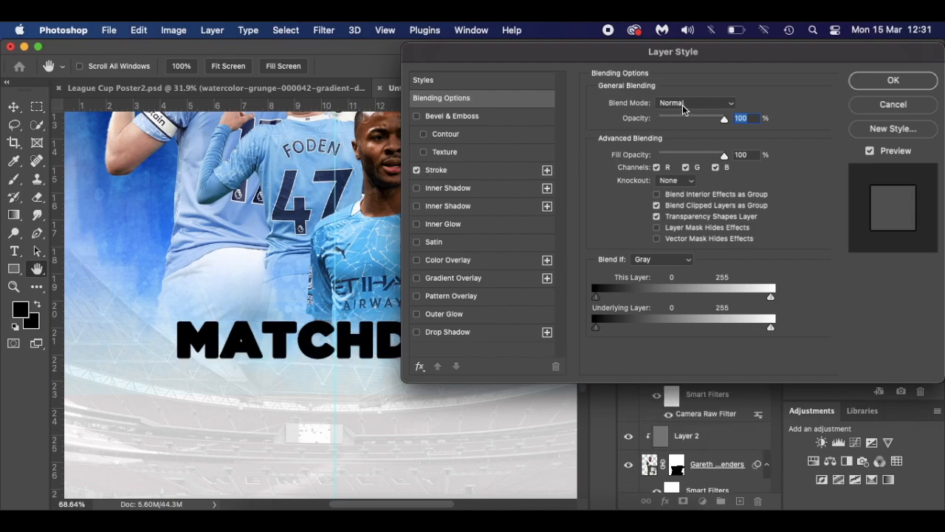
left_click(460, 172)
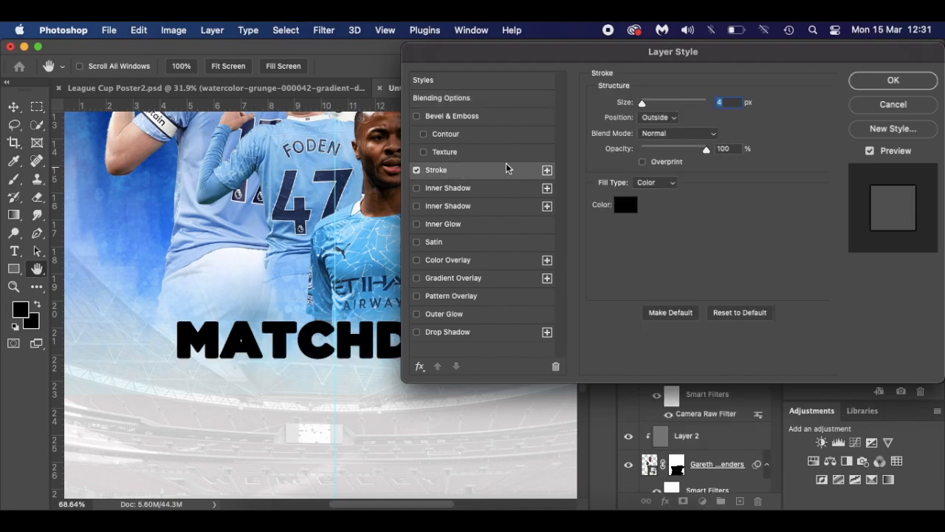
left_click(626, 205)
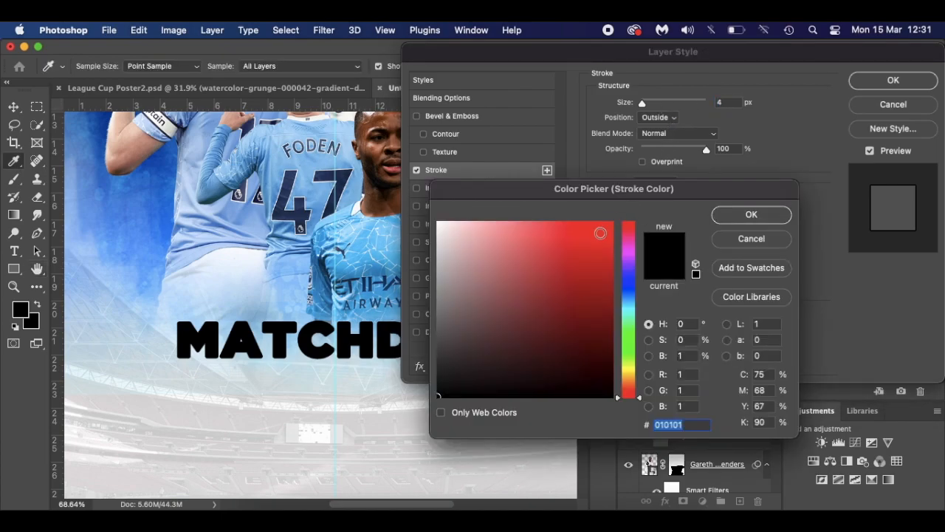
left_click(438, 223)
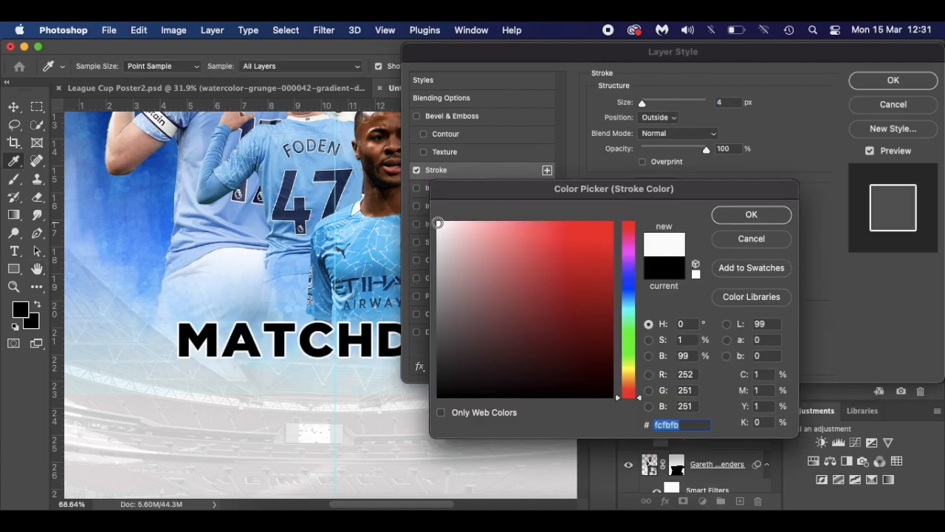
left_click(729, 214)
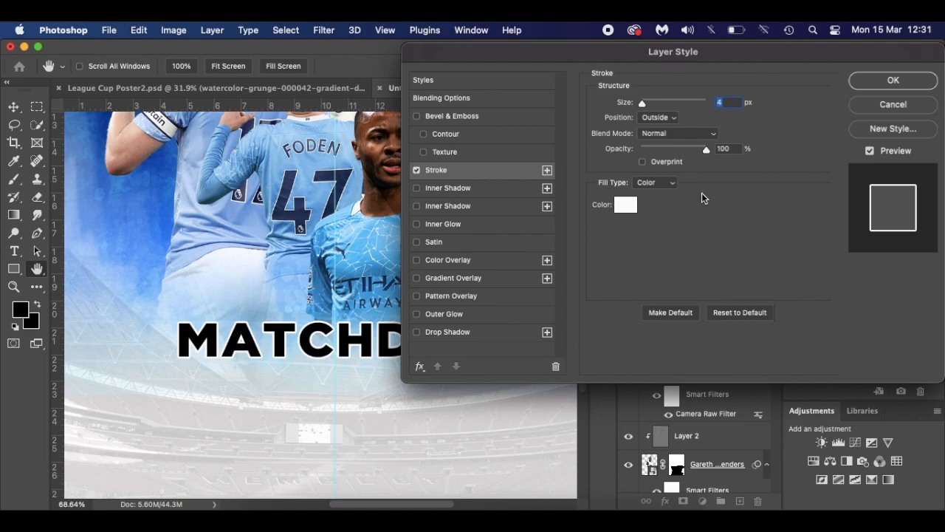
key("Down")
key("Down")
key("Down")
key("Up")
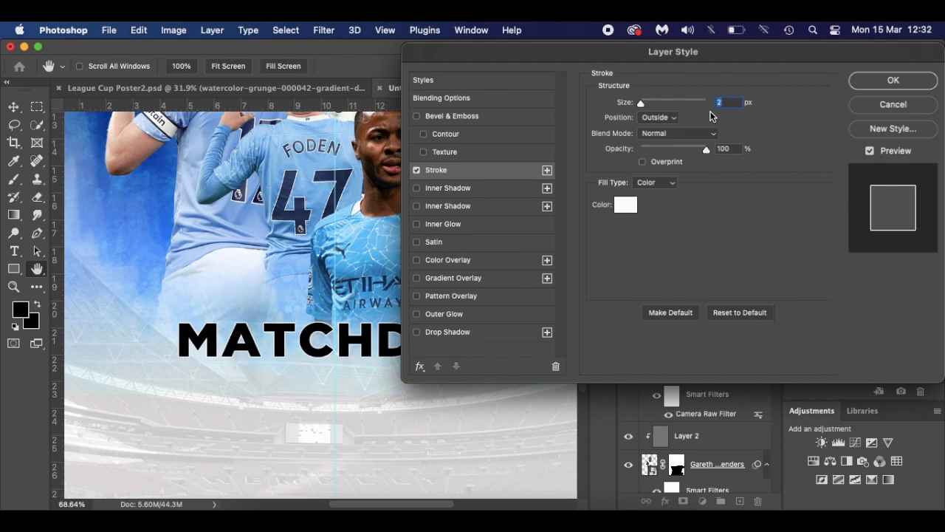
key("Down")
key("Up")
- Apply the stroke and nudge the MATCHDAY title slightly left
left_click(860, 82)
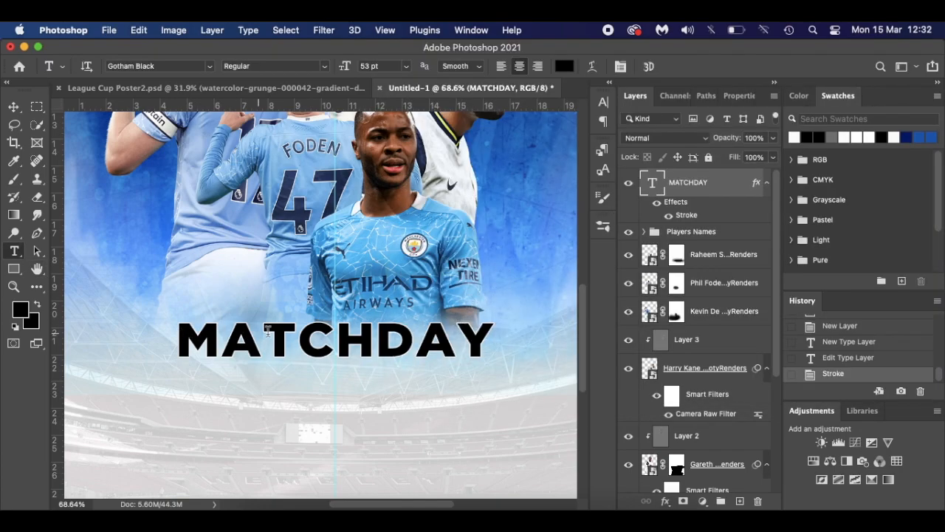
scroll(354, 346, "down", 3)
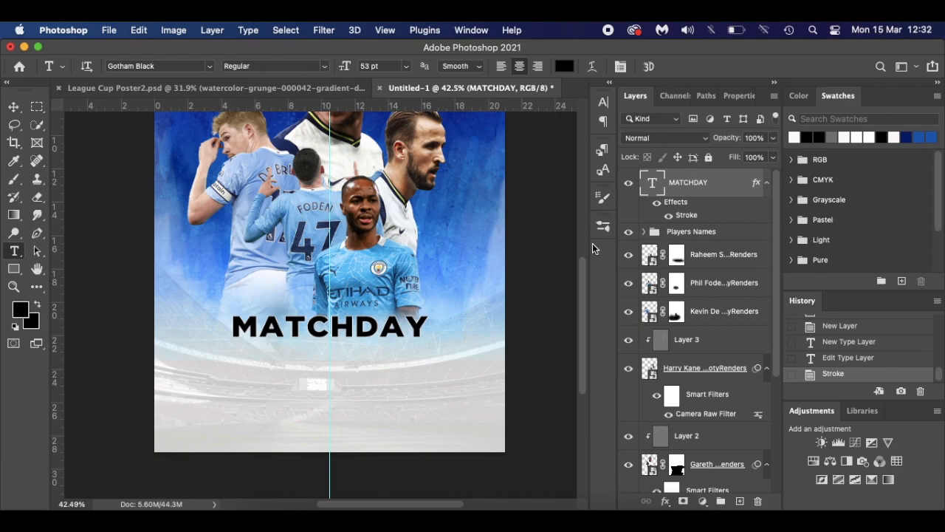
key("super+t")
scroll(298, 324, "up", 3)
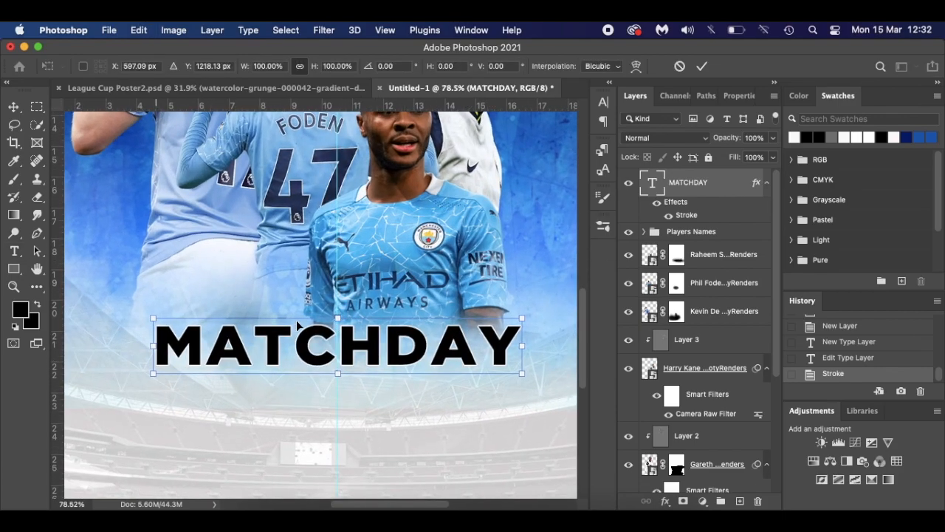
scroll(298, 325, "up", 5)
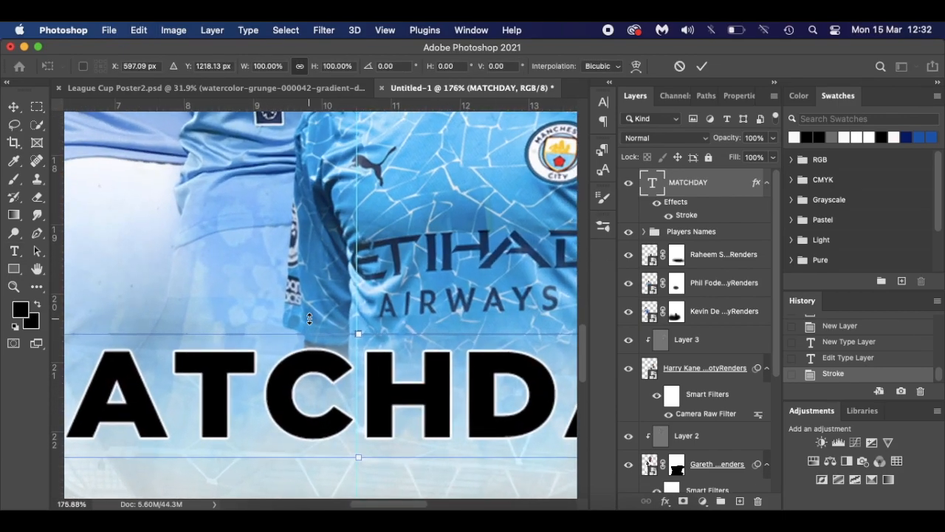
key("Left")
key("Left")
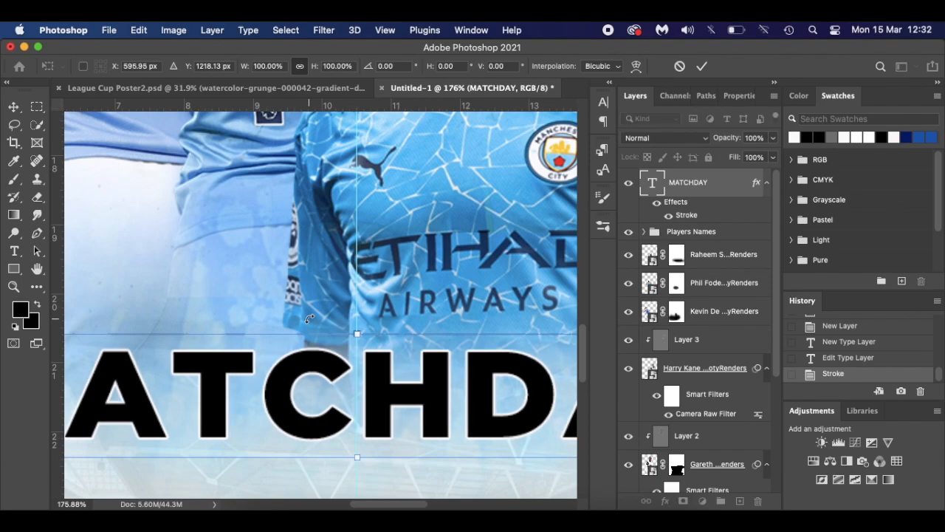
key("super+0")
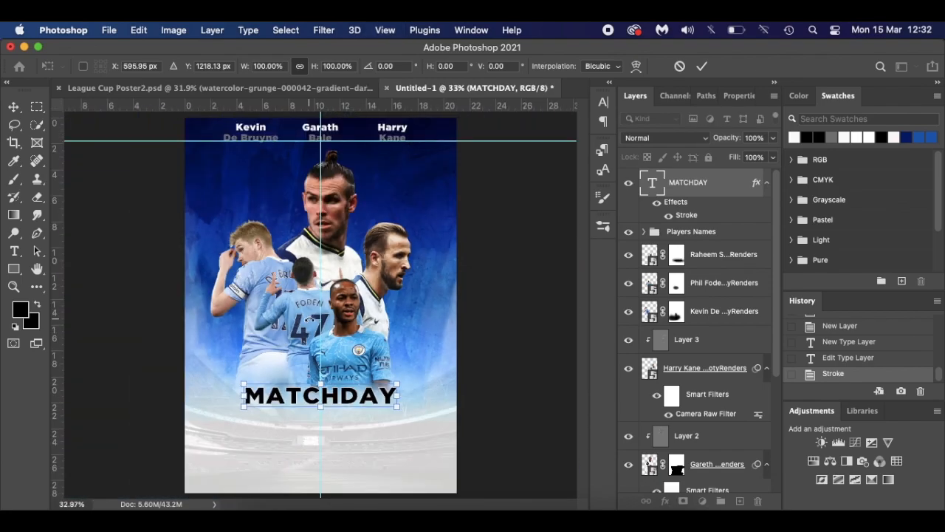
key("Return")
- Add vertical guides at the title's left and right edges, about 4.71 cm and 16 cm
scroll(308, 315, "up", 3)
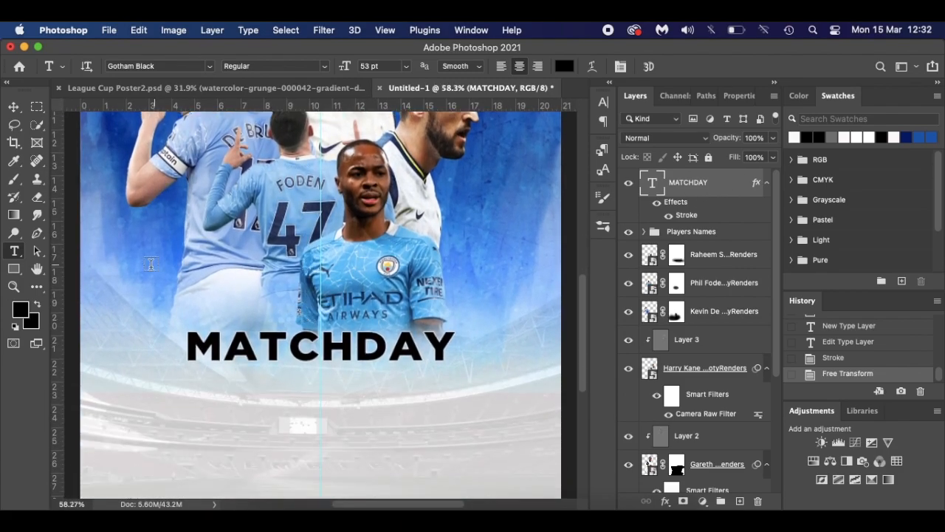
left_click_drag(60, 375, 189, 376)
left_click_drag(59, 409, 452, 408)
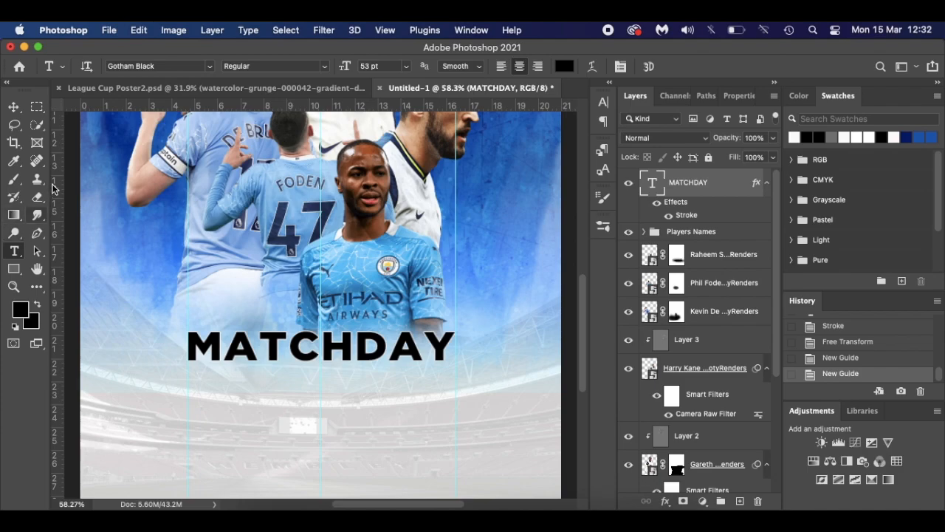
- Draw a thin black 11.69 × 0.14 cm bar under MATCHDAY and nudge it slightly left
left_click(14, 270)
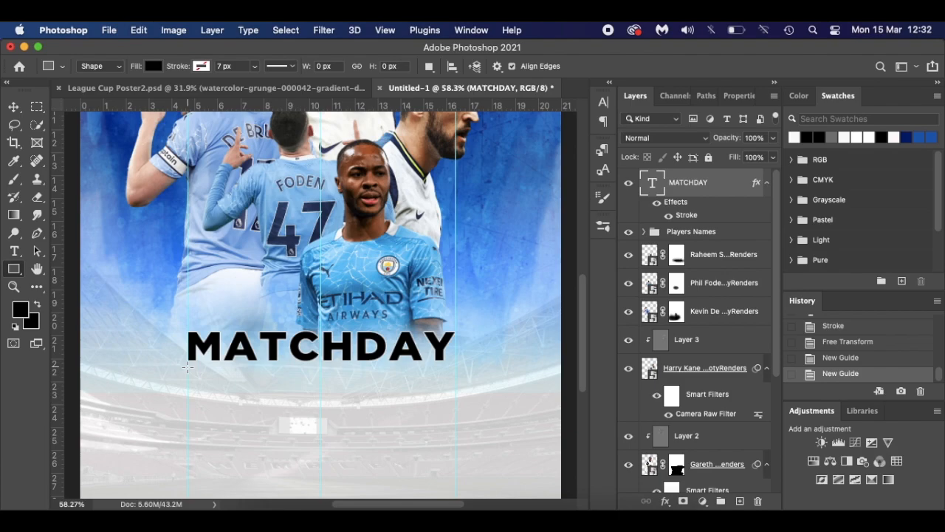
left_click_drag(188, 367, 455, 367)
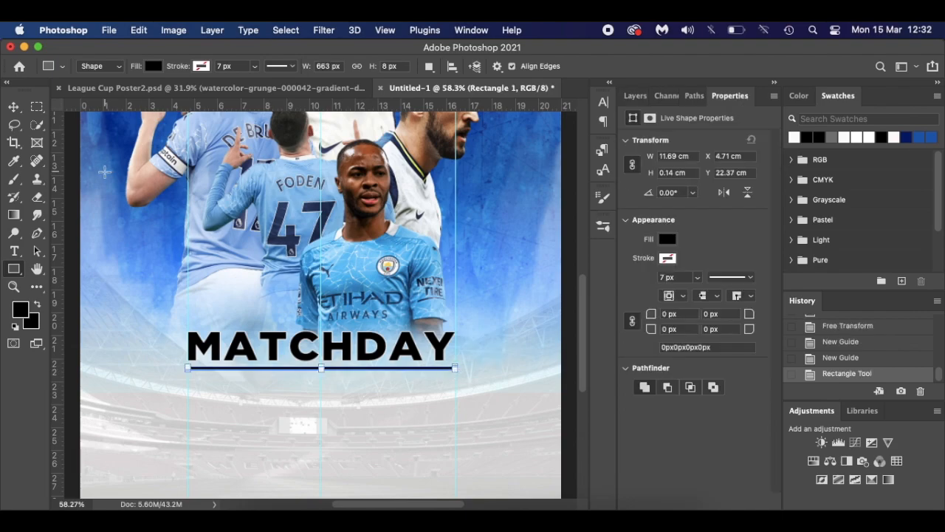
left_click(13, 107)
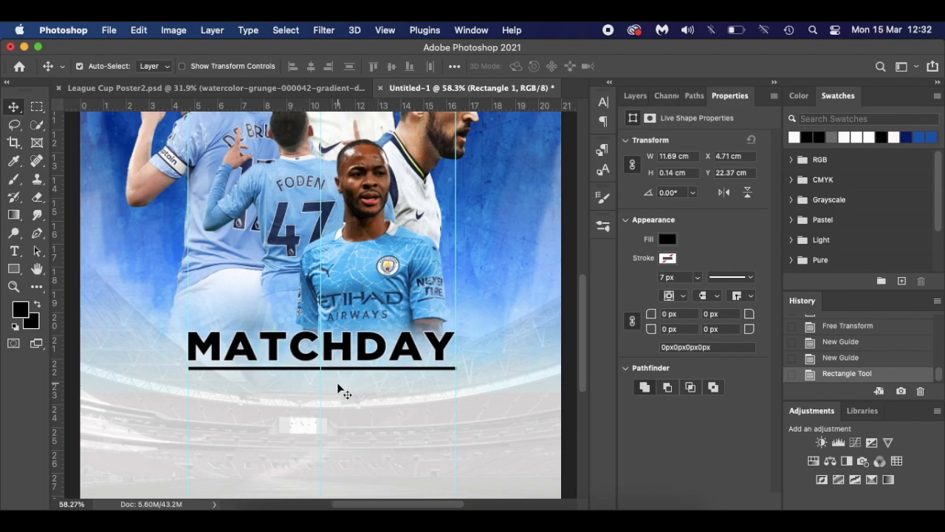
scroll(341, 390, "up", 3)
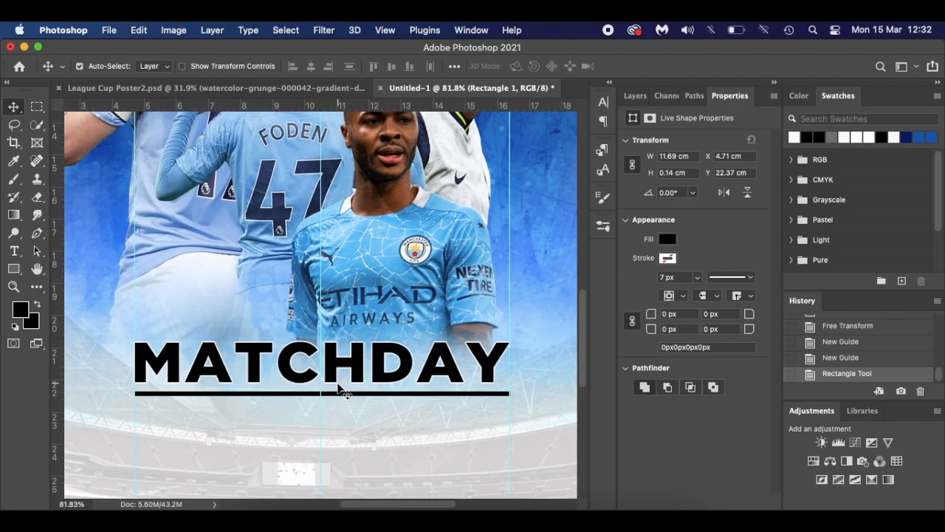
key("Left")
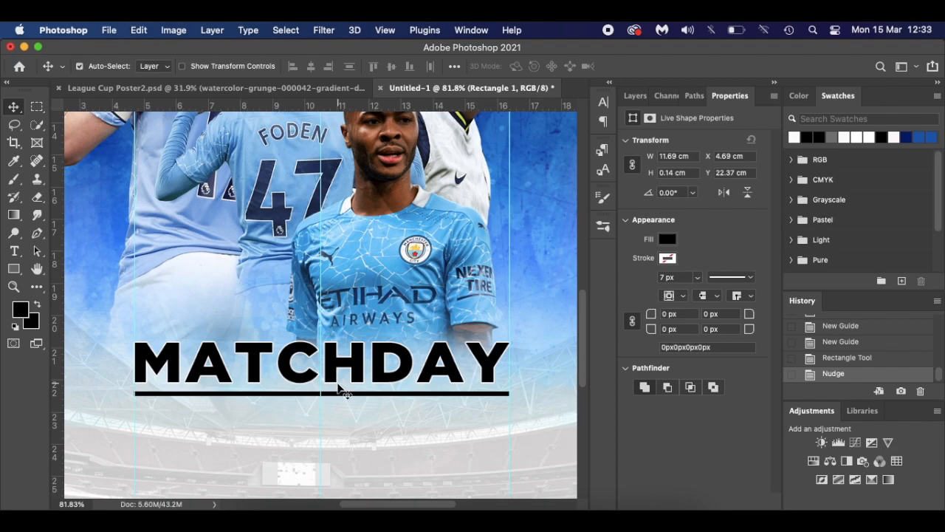
left_click(635, 96)
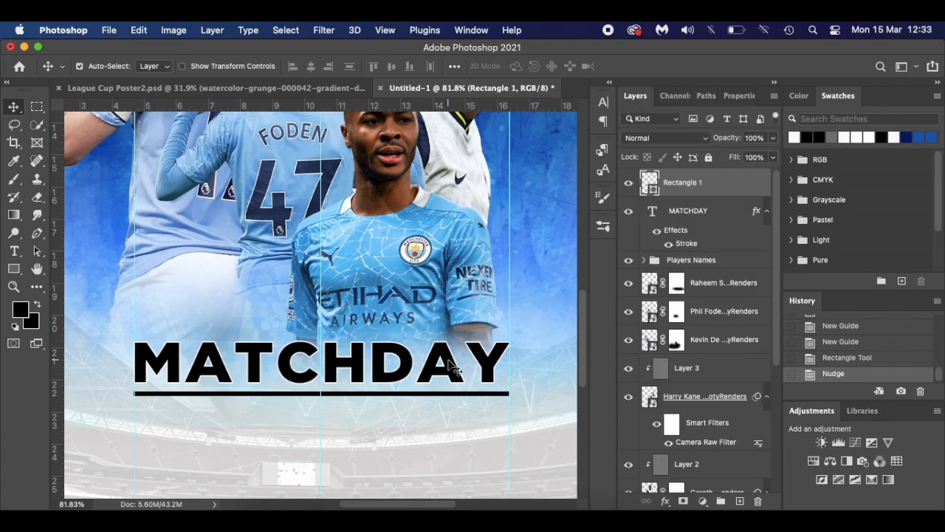
scroll(448, 364, "down", 3)
scroll(448, 364, "down", 1)
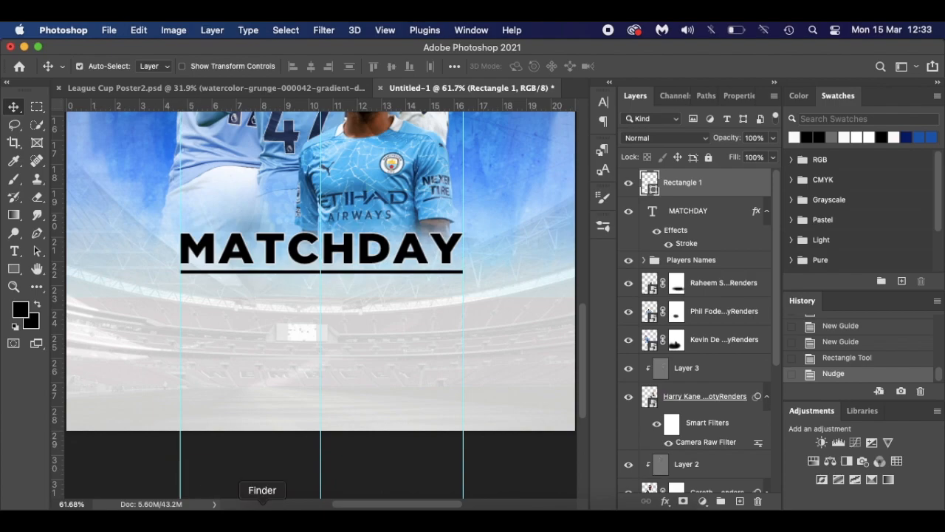
- Place a small Manchester City badge below the underline on the left side
left_click(263, 517)
left_click_drag(462, 308, 208, 331)
key("super+0")
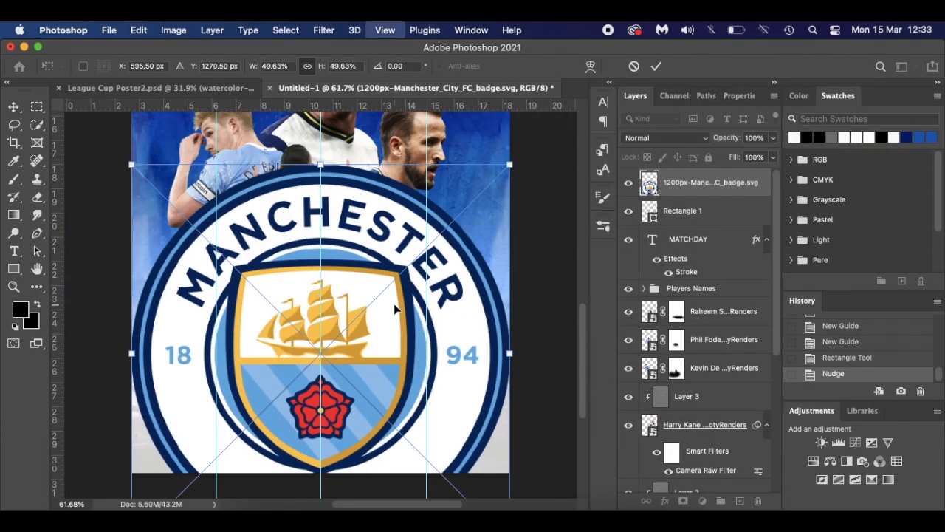
left_click_drag(427, 281, 332, 377)
scroll(338, 385, "up", 6)
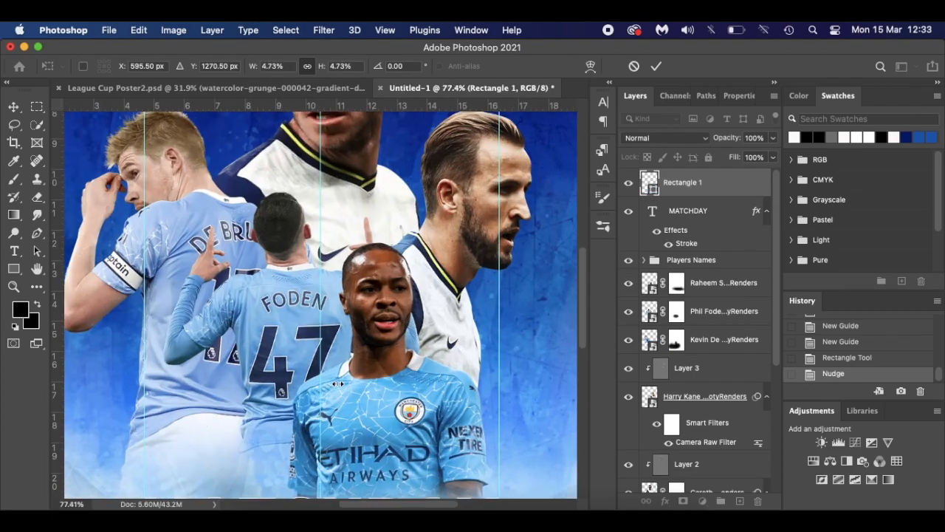
scroll(339, 376, "down", 5)
left_click_drag(347, 372, 289, 436)
scroll(292, 441, "up", 4)
scroll(293, 443, "down", 2)
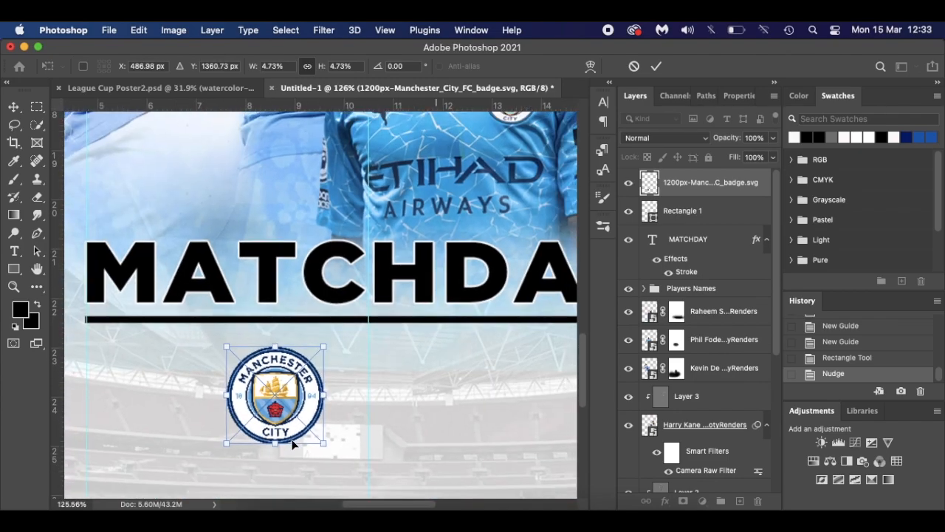
left_click_drag(241, 428, 268, 403)
key("Return")
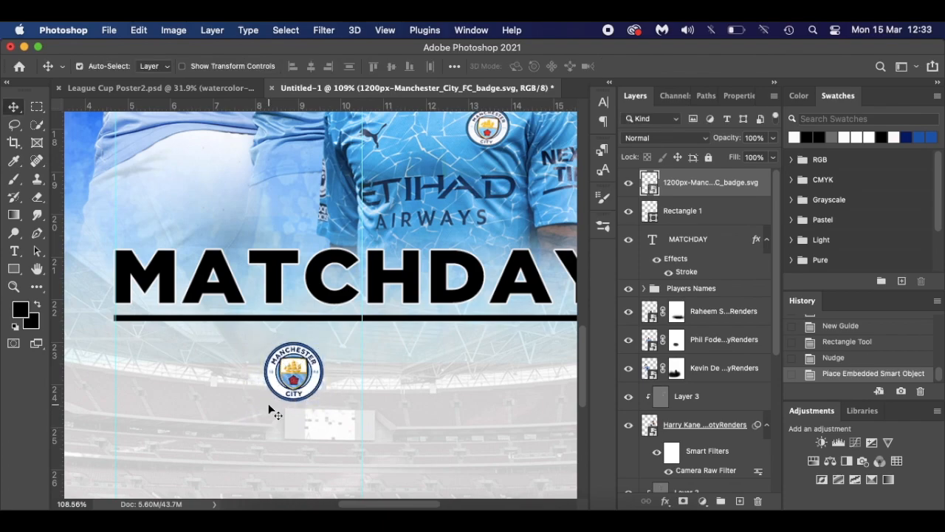
- Place a small Tottenham Hotspur badge to the right of City, then view League Cup Poster2.psd
left_click(273, 505)
left_click_drag(396, 317, 423, 422)
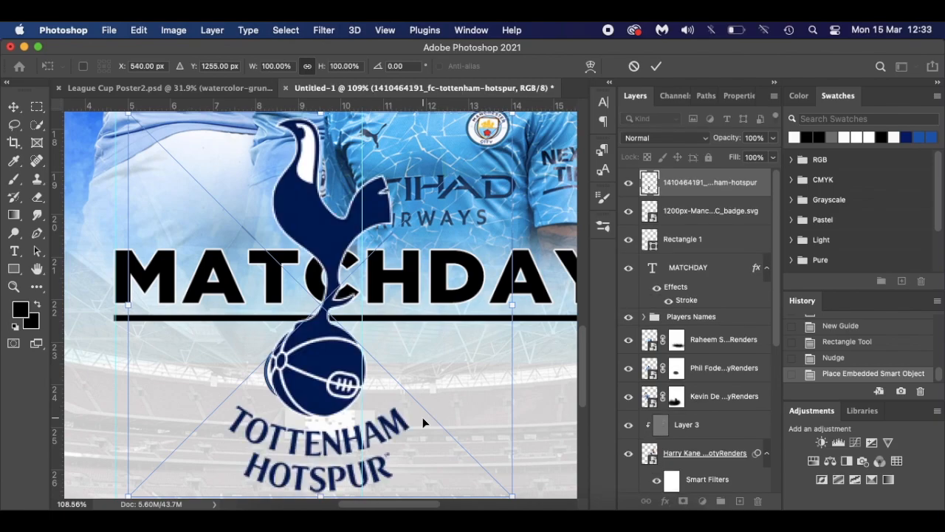
key("super+0")
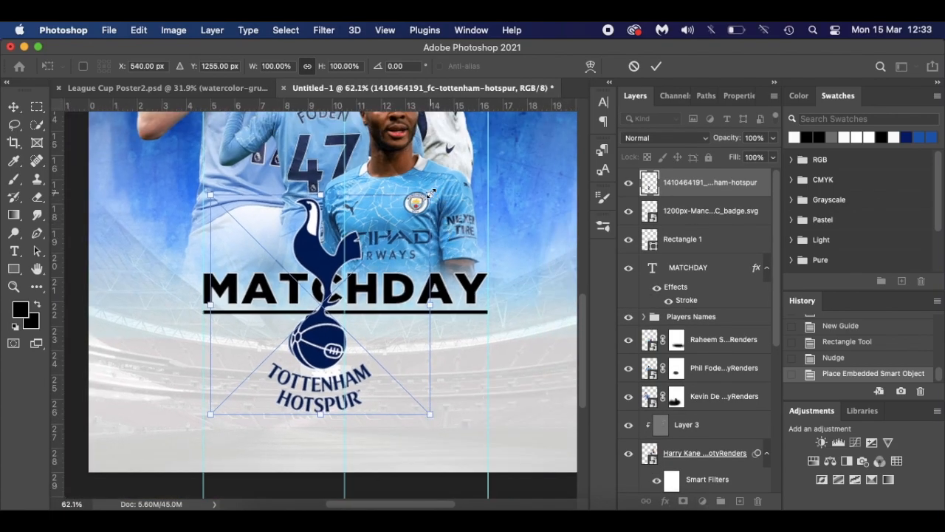
left_click_drag(431, 194, 384, 336)
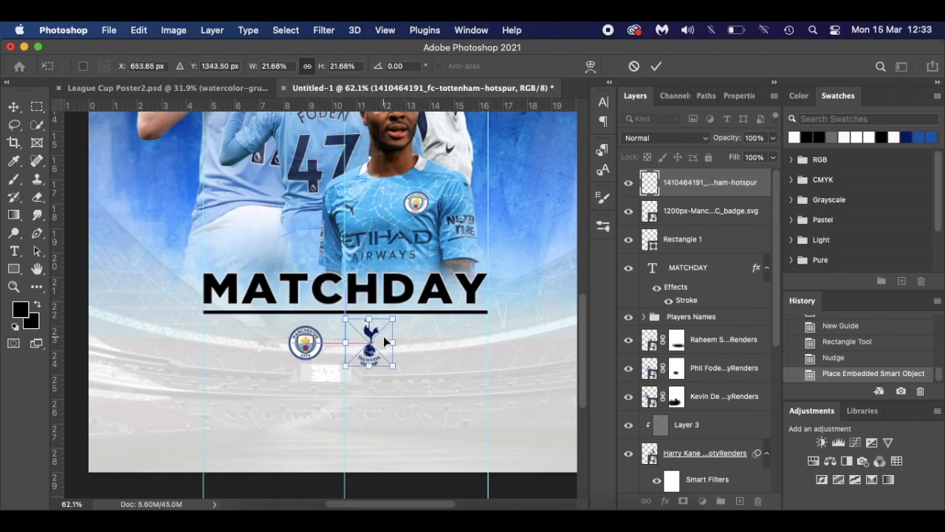
scroll(384, 342, "up", 5)
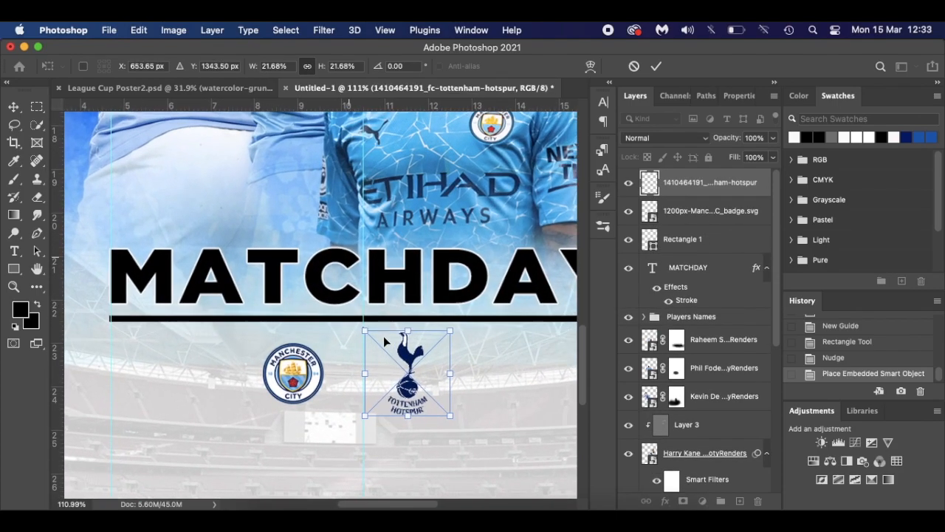
scroll(384, 341, "right", 1)
left_click_drag(416, 365, 440, 364)
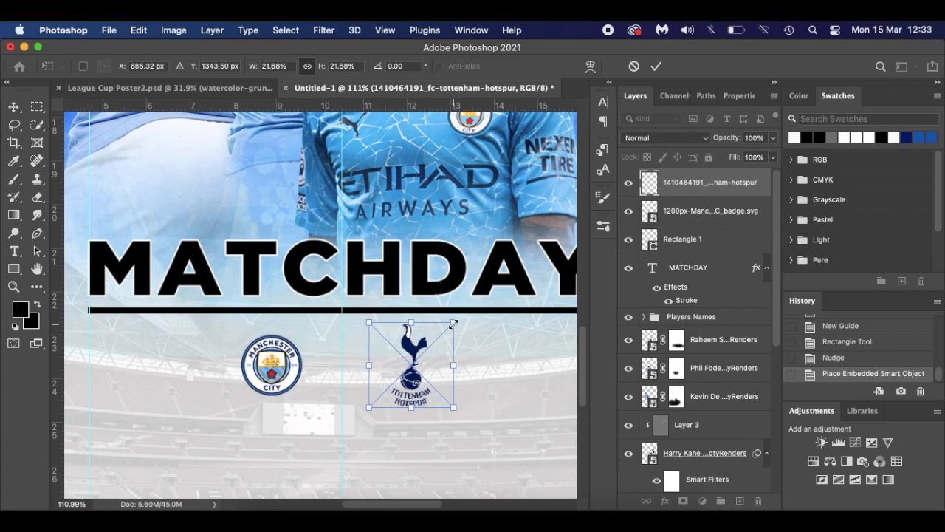
left_click_drag(454, 323, 449, 328)
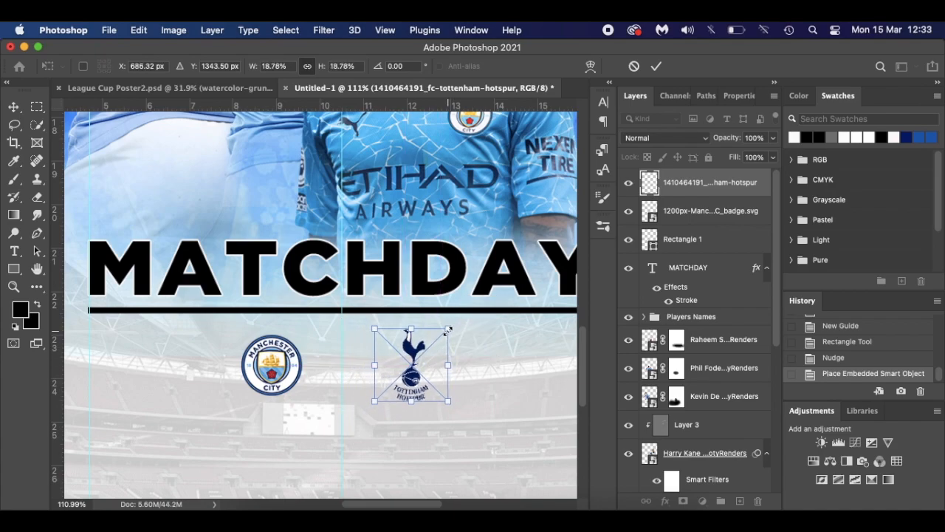
key("Return")
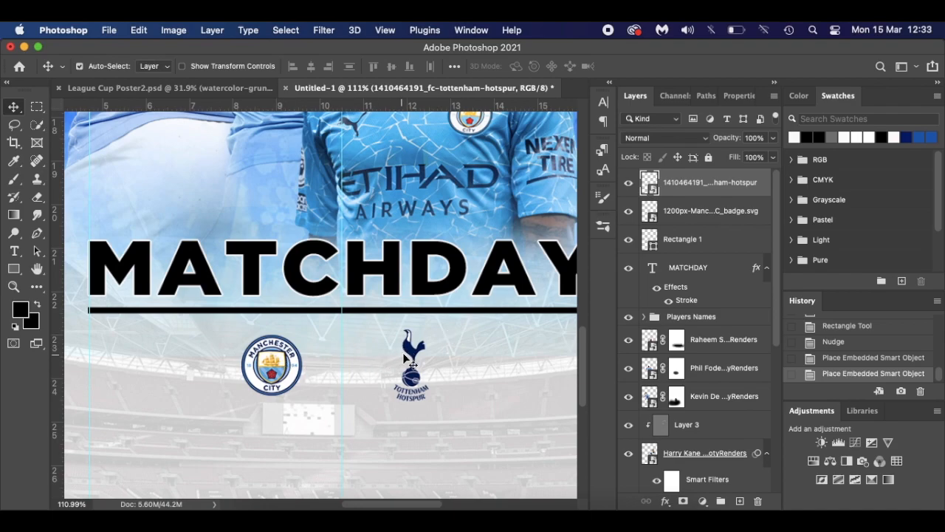
left_click(197, 87)
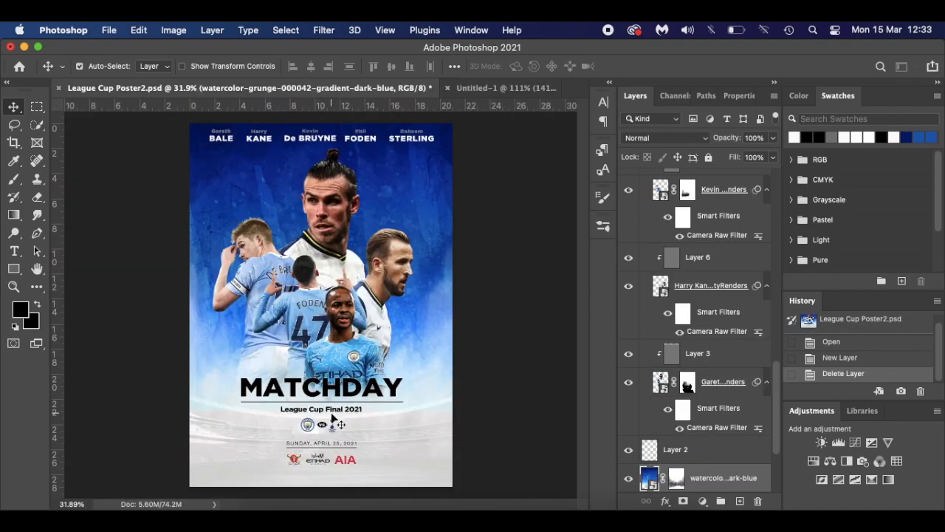
- Zoom into the lower part of League Cup Poster2.psd, then return to Untitled-1
scroll(333, 418, "up", 3)
scroll(331, 412, "up", 2)
scroll(329, 392, "up", 4)
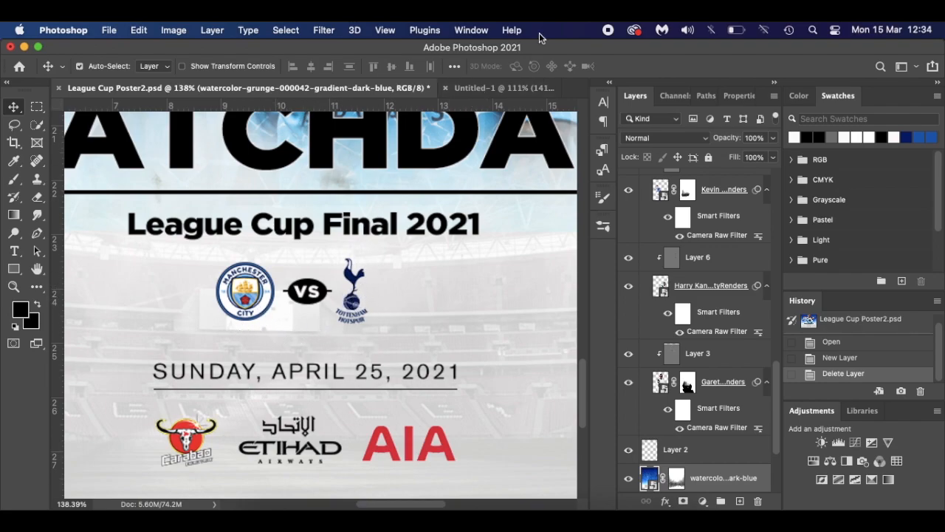
left_click(497, 89)
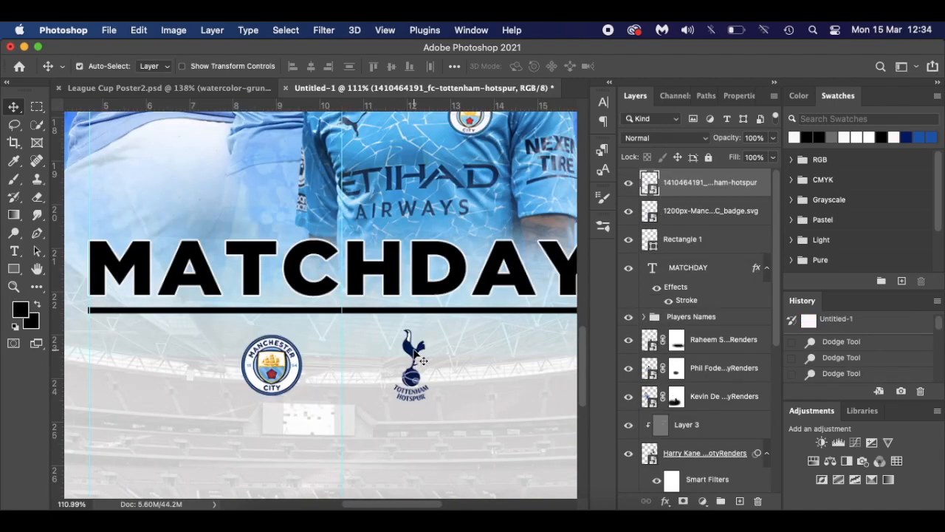
- Nudge the Tottenham badge up and draw a 1.16 × 0.62 cm black oval centred between the badges
left_click_drag(415, 352, 402, 352)
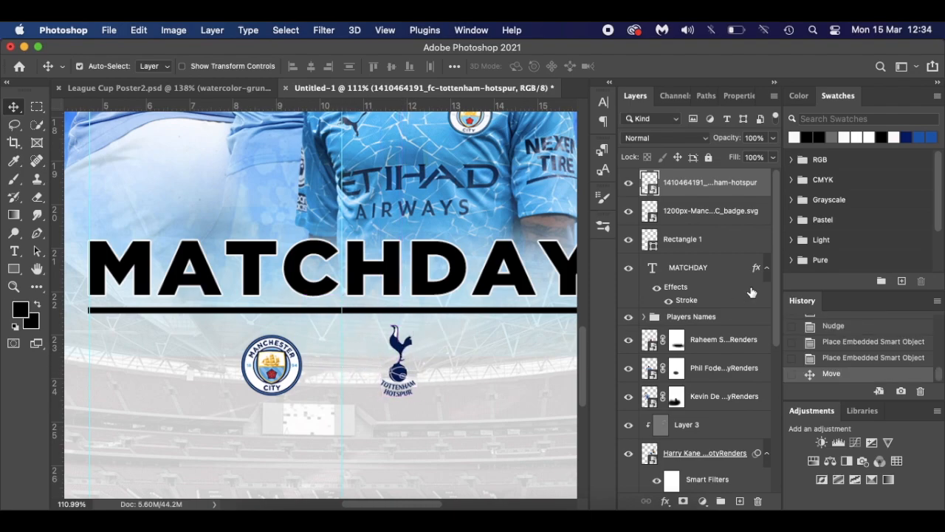
left_click(13, 269)
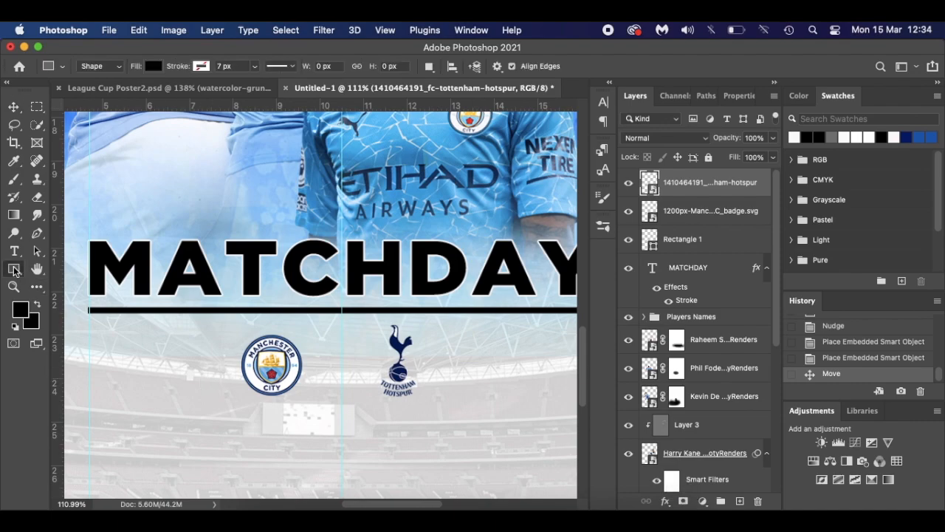
left_click(71, 294)
left_click_drag(323, 356, 376, 383)
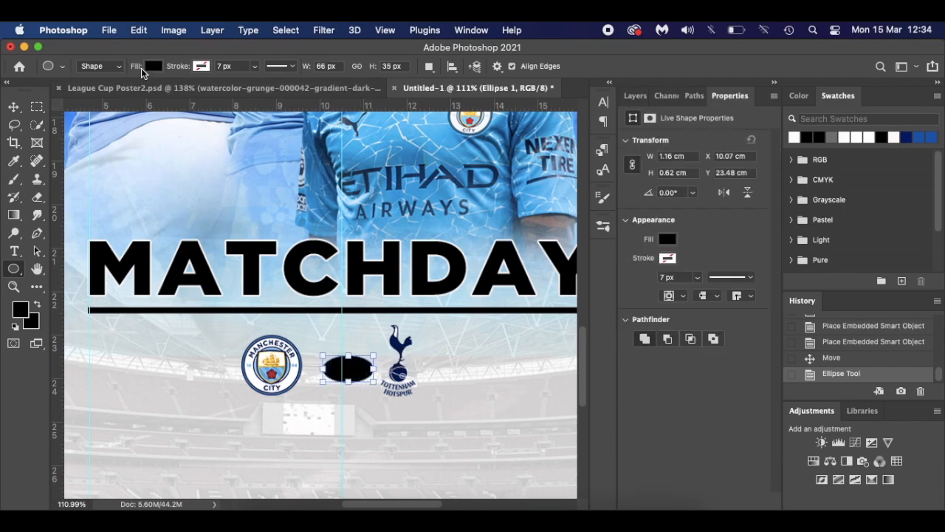
left_click(632, 96)
key("v")
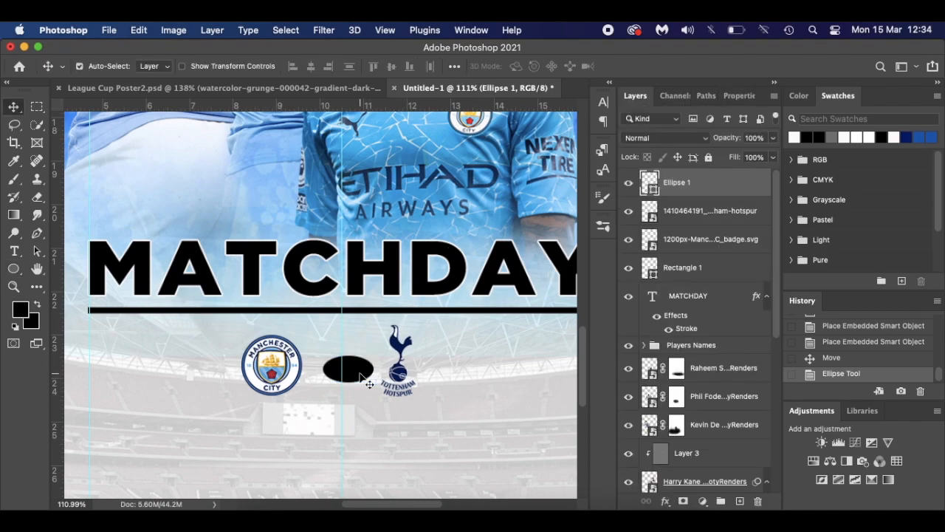
key("super+t")
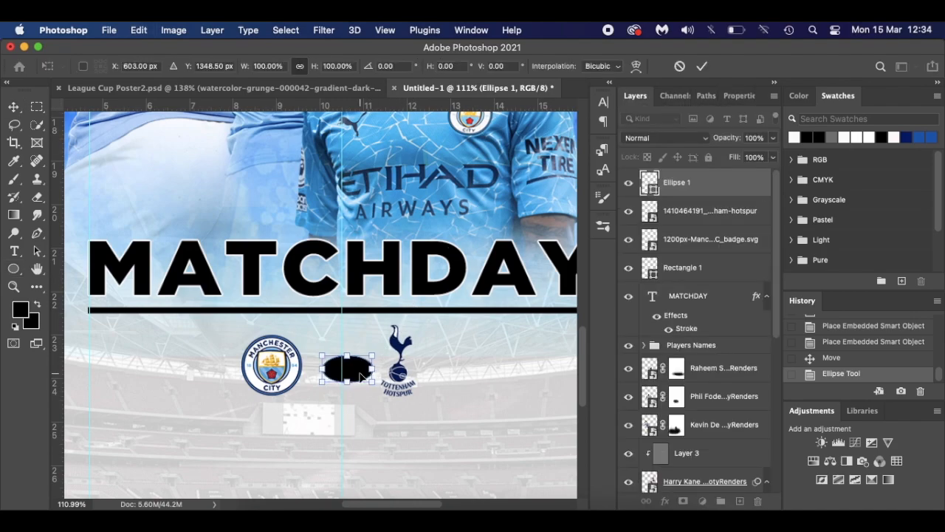
key("Left")
key("Left")
key("Return")
key("t")
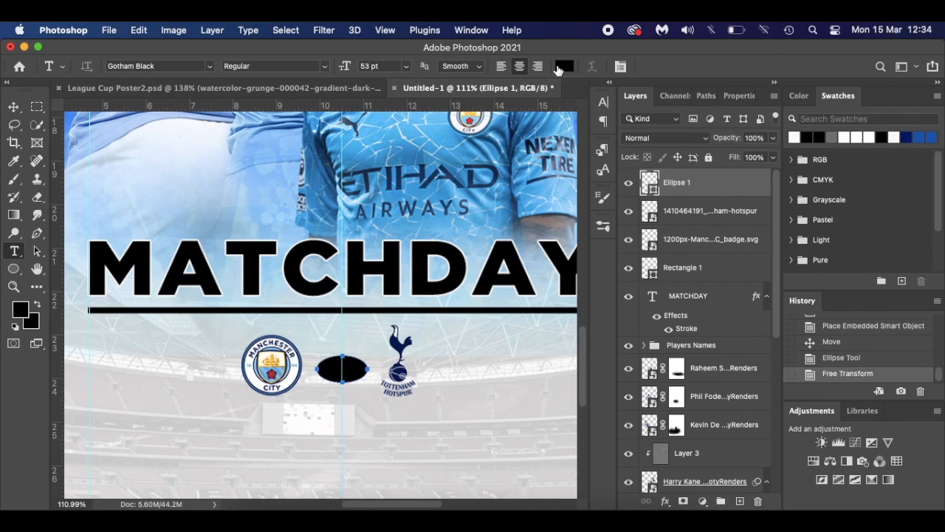
- Type white 9 pt 'VS' text and move it into the black oval
left_click(563, 66)
left_click(438, 223)
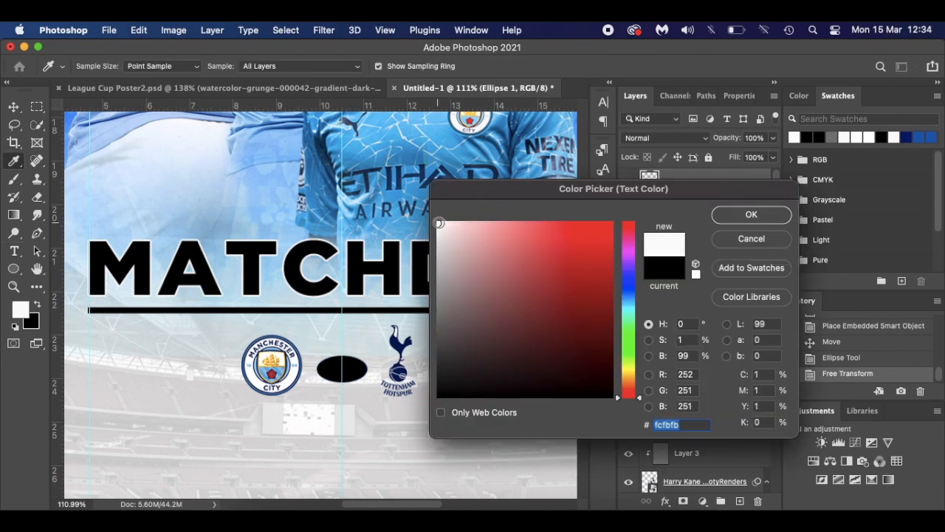
left_click(766, 215)
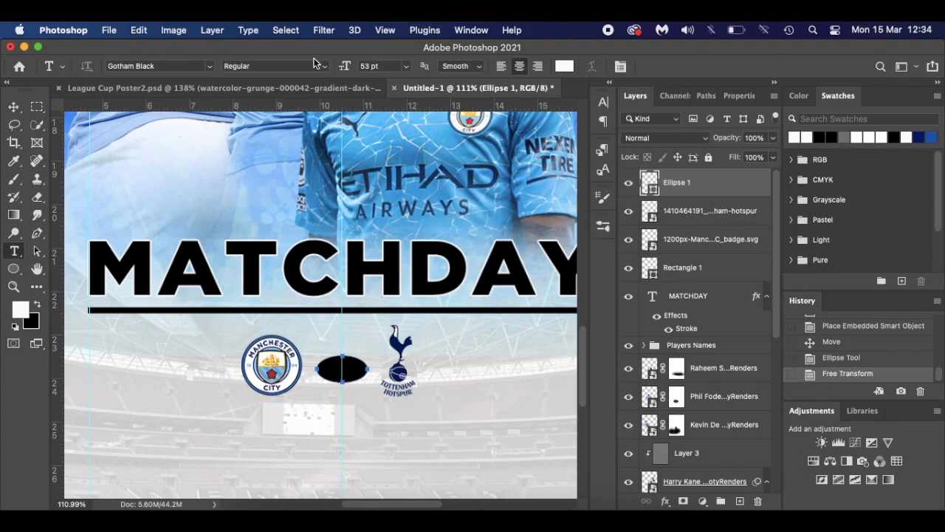
left_click_drag(344, 67, 303, 68)
left_click(341, 373)
type("VS")
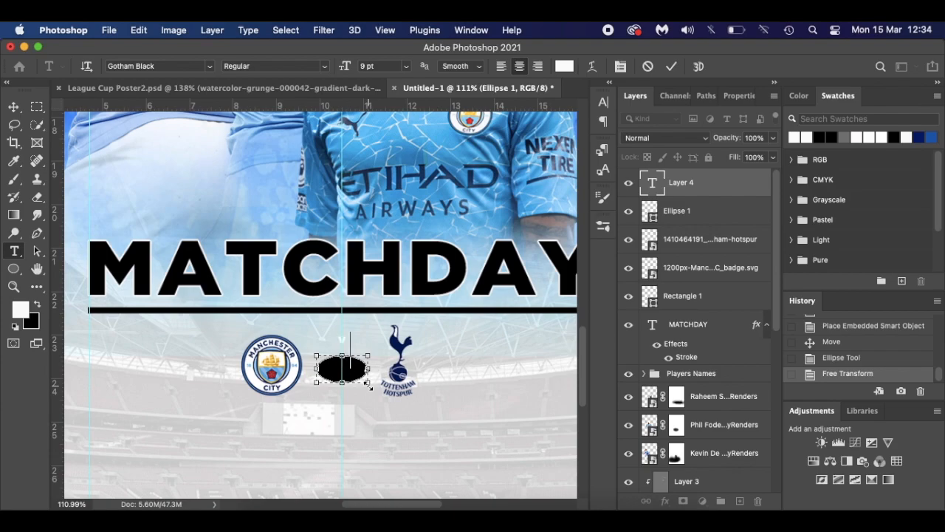
left_click_drag(365, 408, 363, 433)
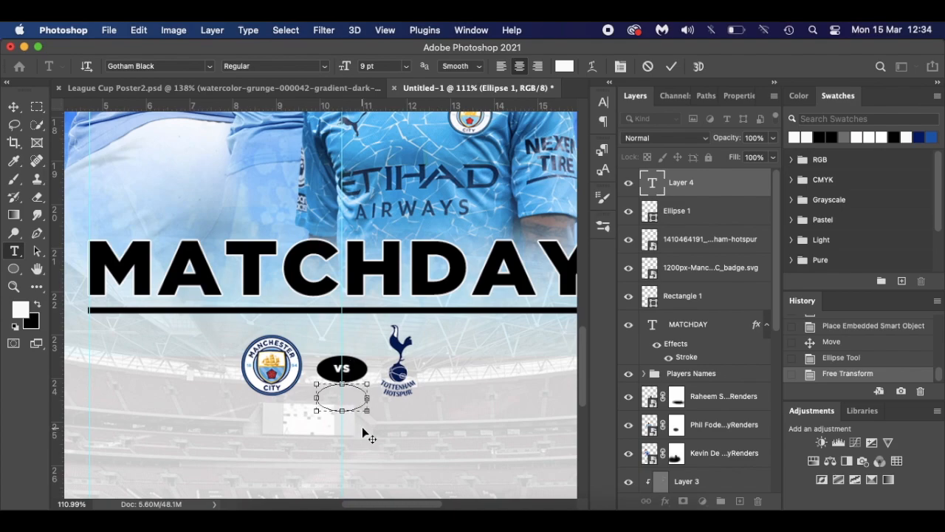
left_click(11, 107)
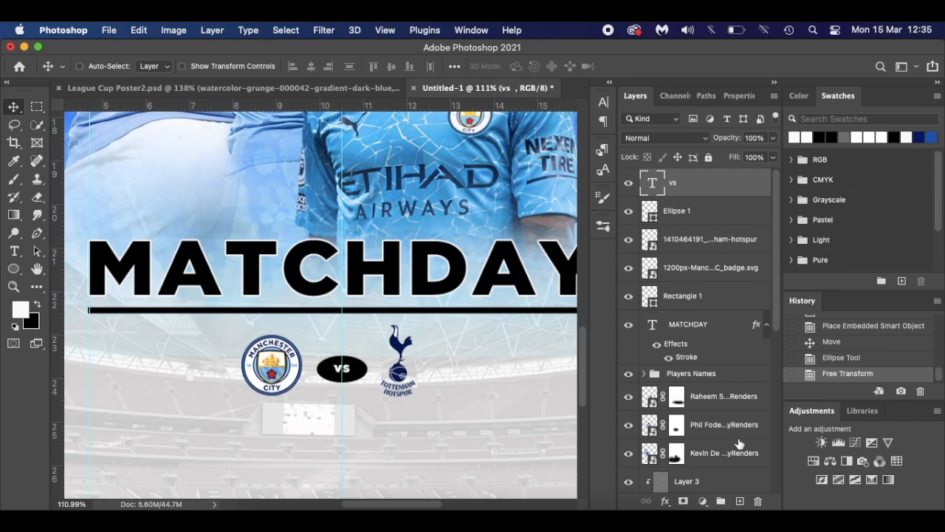
- On a new layer below Ellipse 1, draw a thin 1.43 × 0.05 cm black bar through the VS oval
left_click(740, 501)
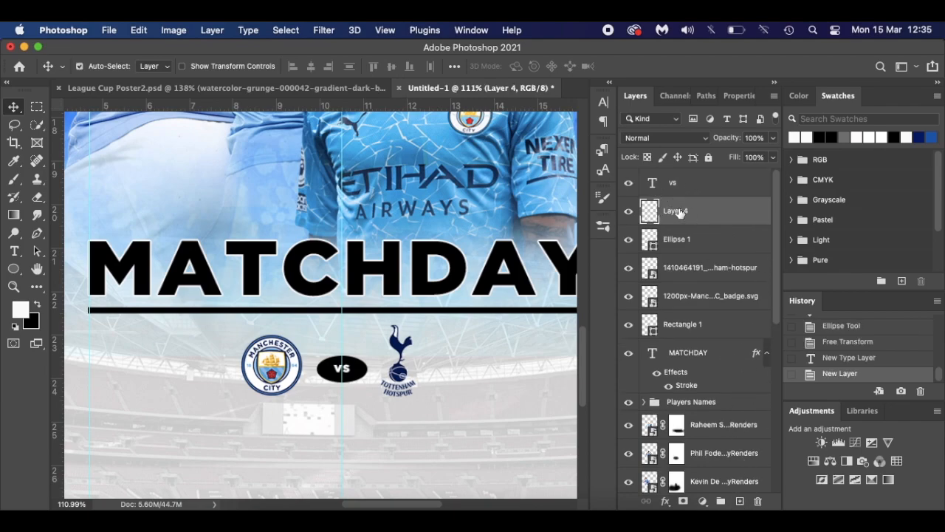
left_click_drag(728, 216, 729, 249)
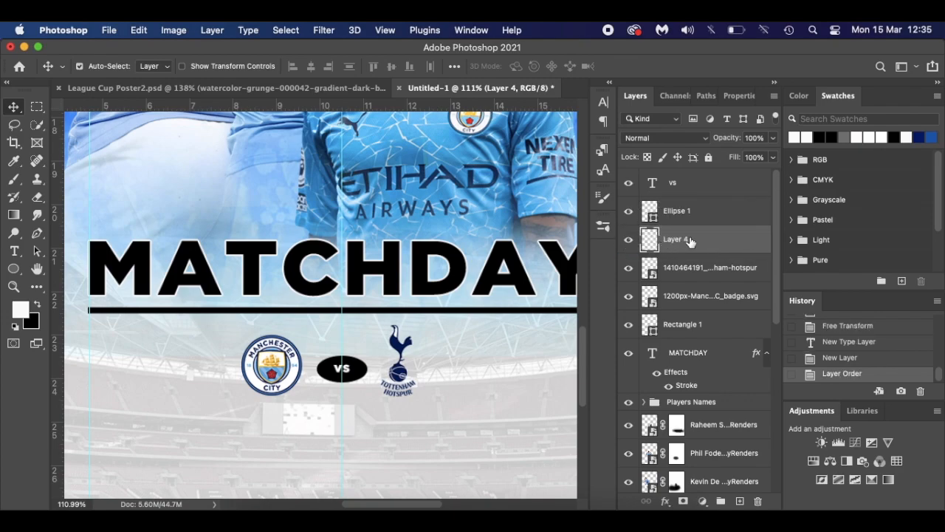
left_click(13, 268)
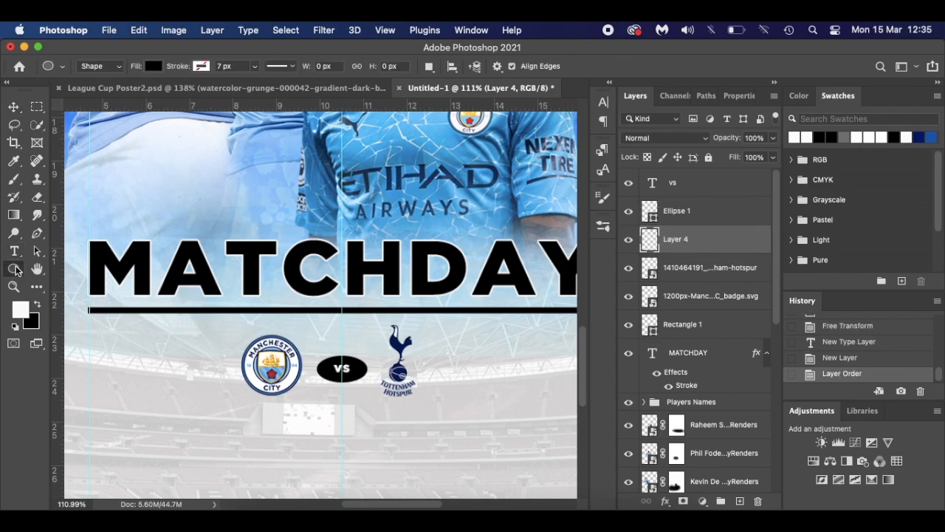
left_click(94, 267)
scroll(312, 360, "up", 3)
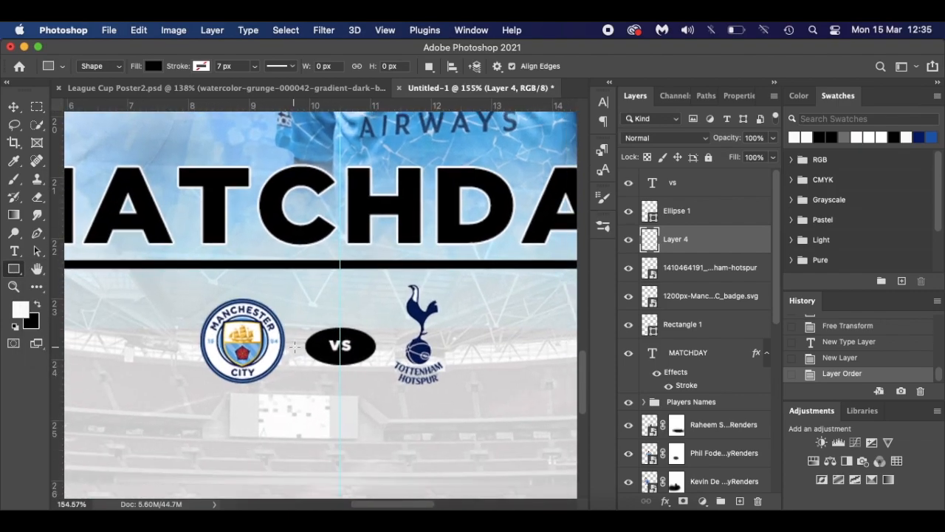
left_click_drag(298, 342, 384, 345)
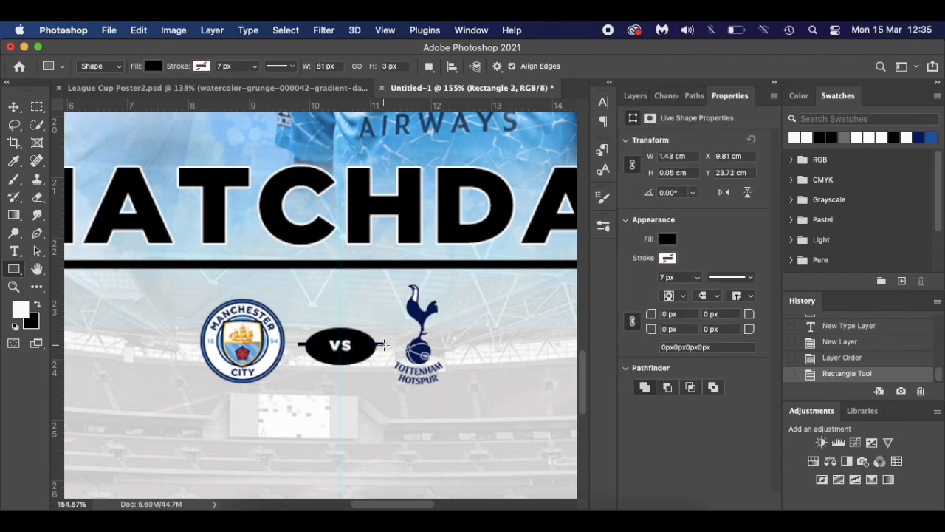
key("v")
key("Down")
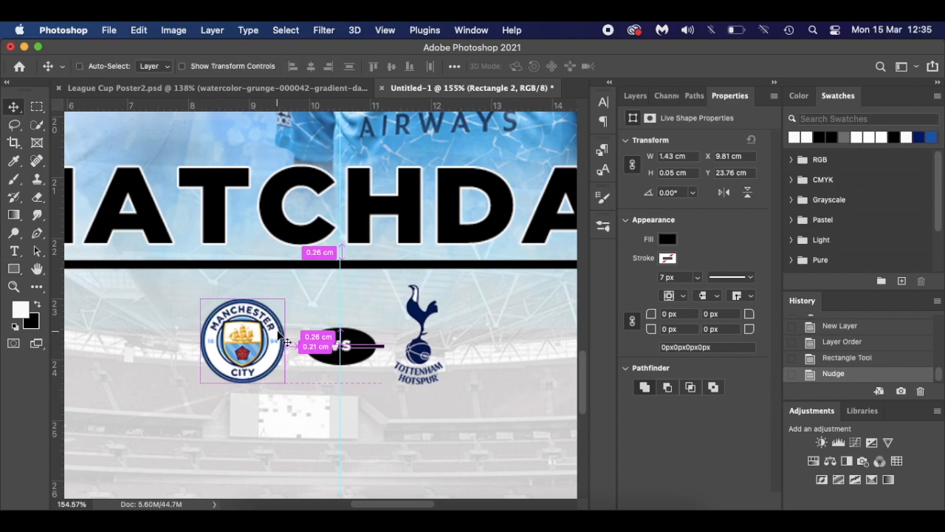
key("super+0")
- Hide the guides and compare the poster with the League Cup Poster2.psd reference
key("super+semicolon")
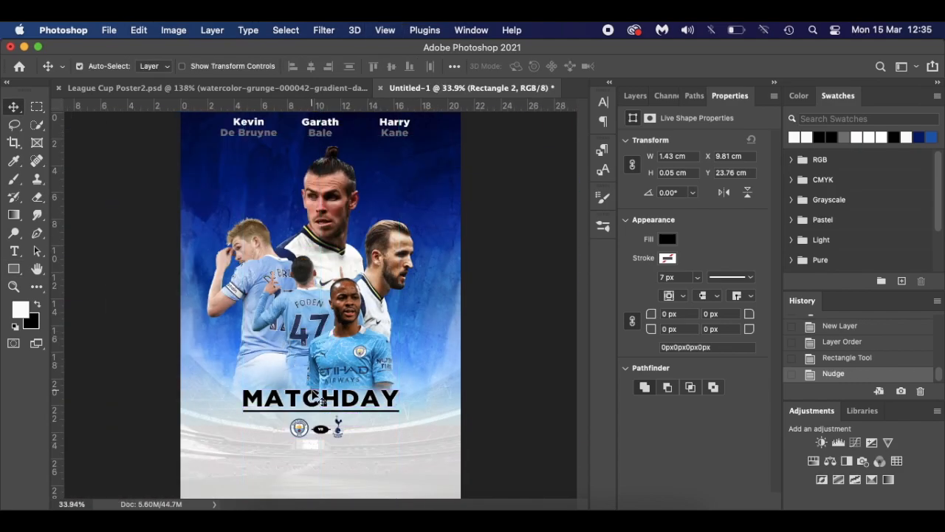
scroll(391, 447, "up", 2)
scroll(389, 447, "down", 3)
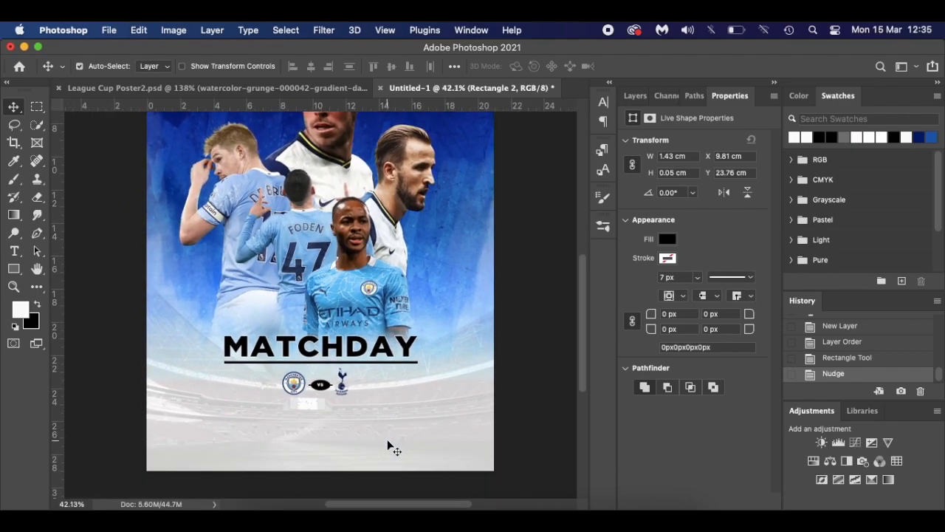
left_click(242, 91)
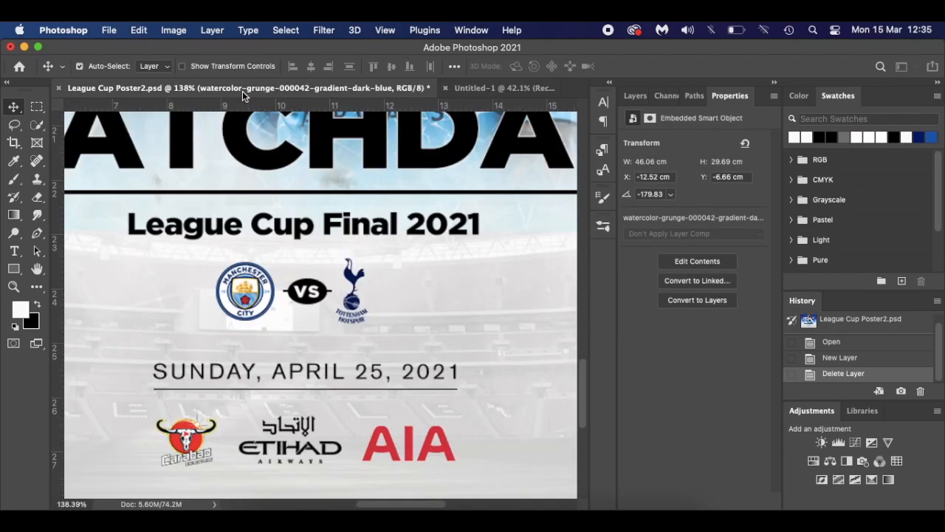
left_click(504, 85)
scroll(397, 396, "down", 2)
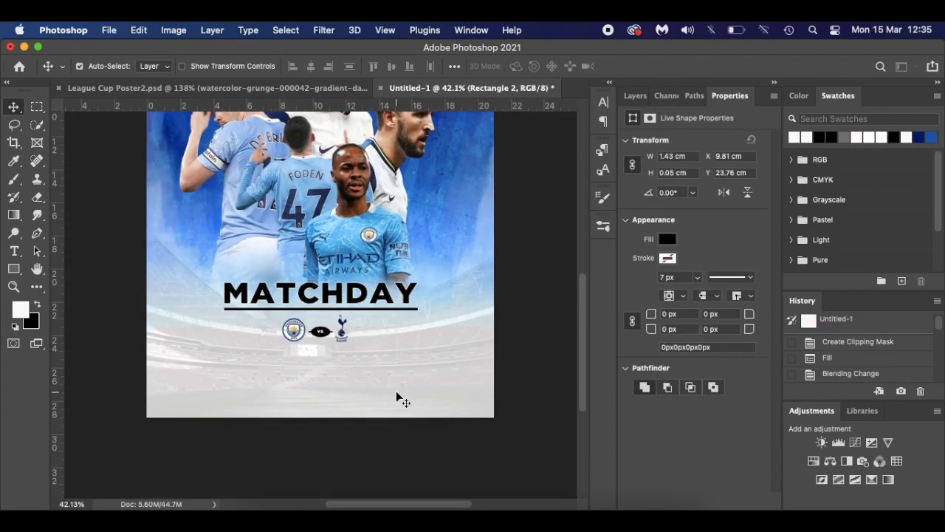
scroll(396, 391, "up", 3)
- Add black 16 pt text reading 'Sunday 25 April 2021' below the badges
key("t")
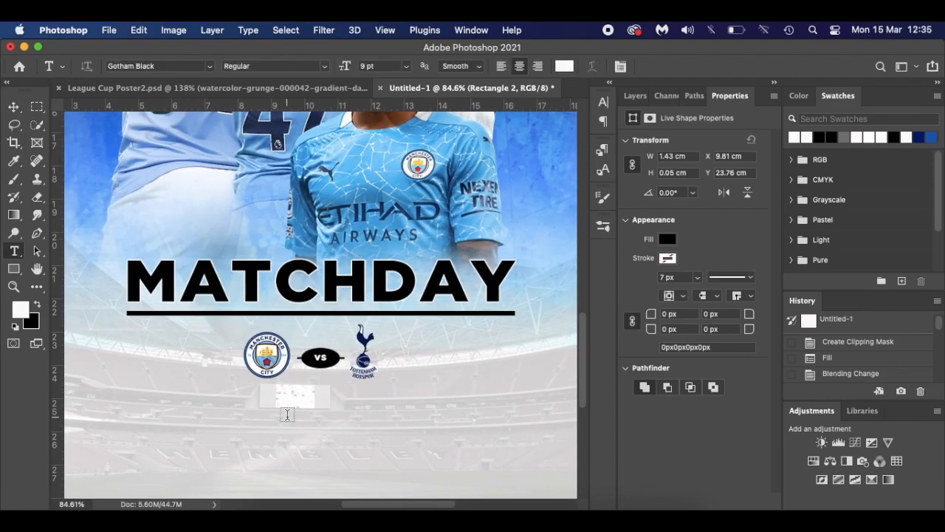
left_click(213, 434)
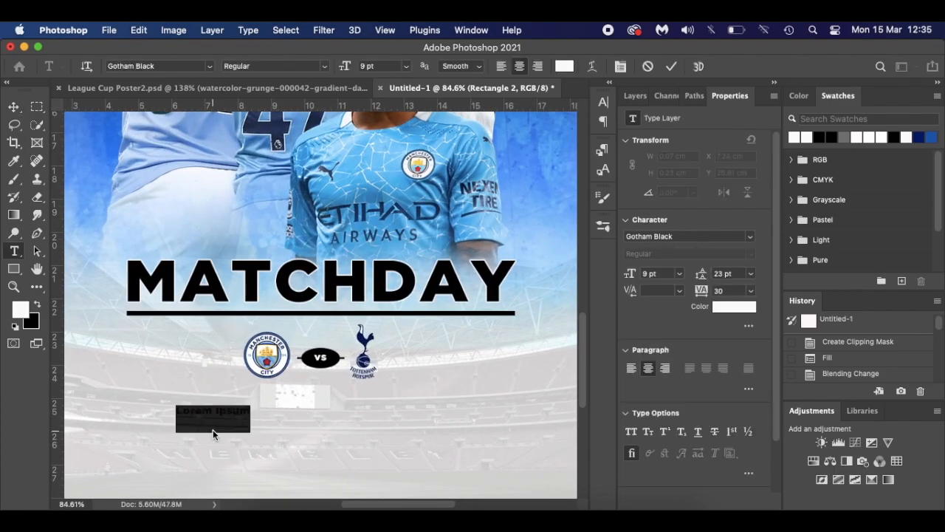
type("S")
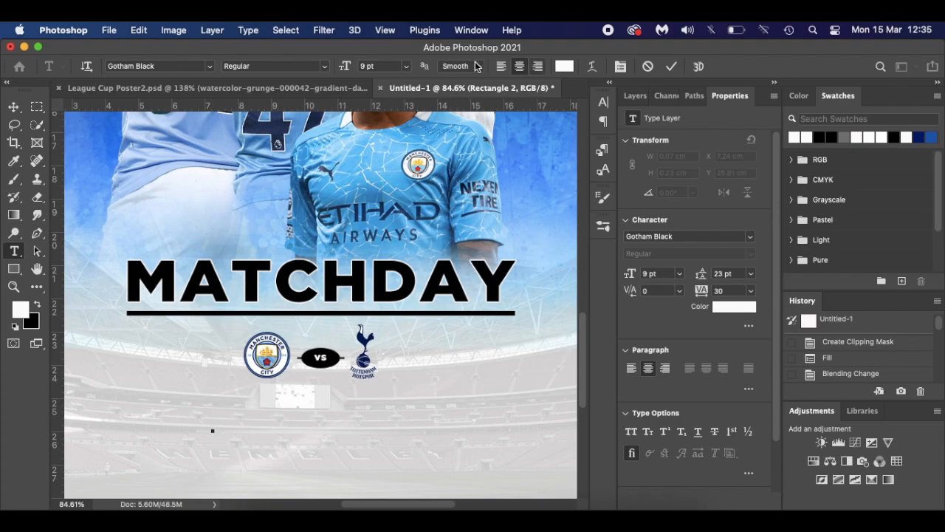
left_click(566, 66)
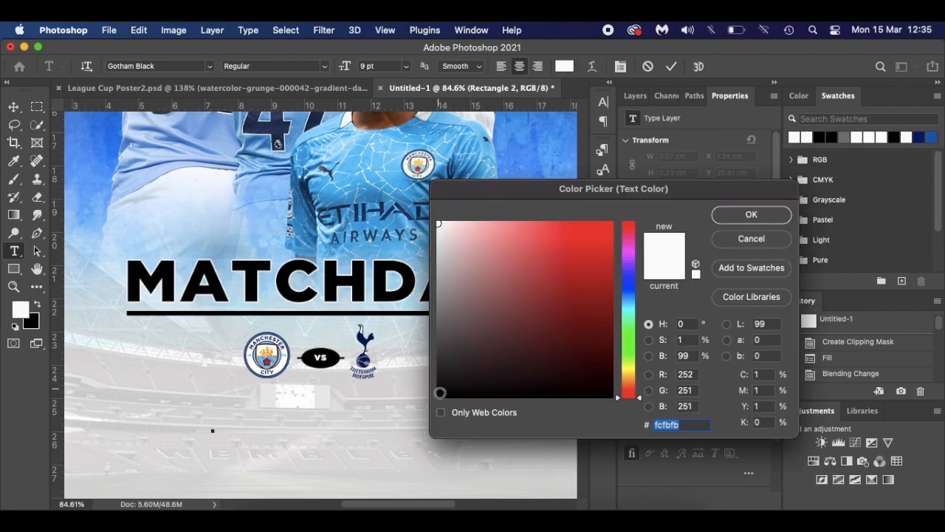
left_click(439, 396)
left_click(735, 222)
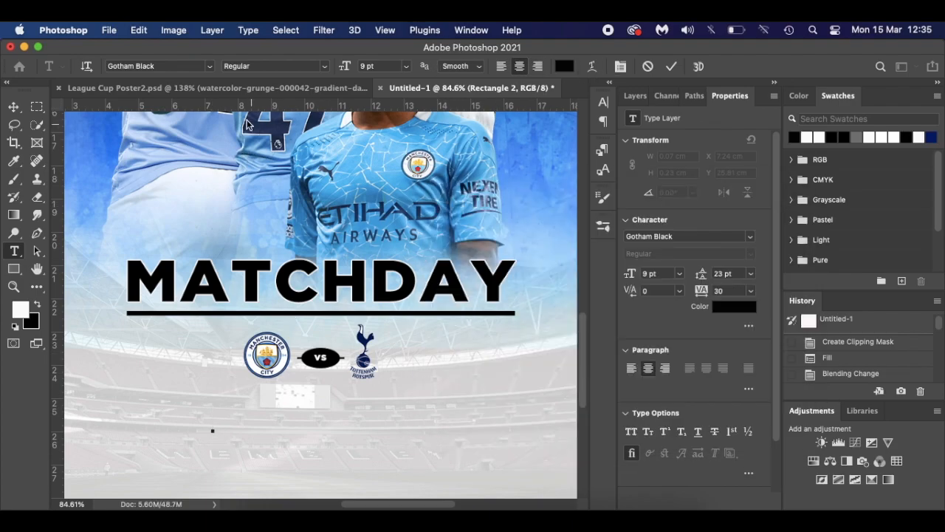
left_click_drag(345, 68, 352, 70)
type("Sunday 25 April ")
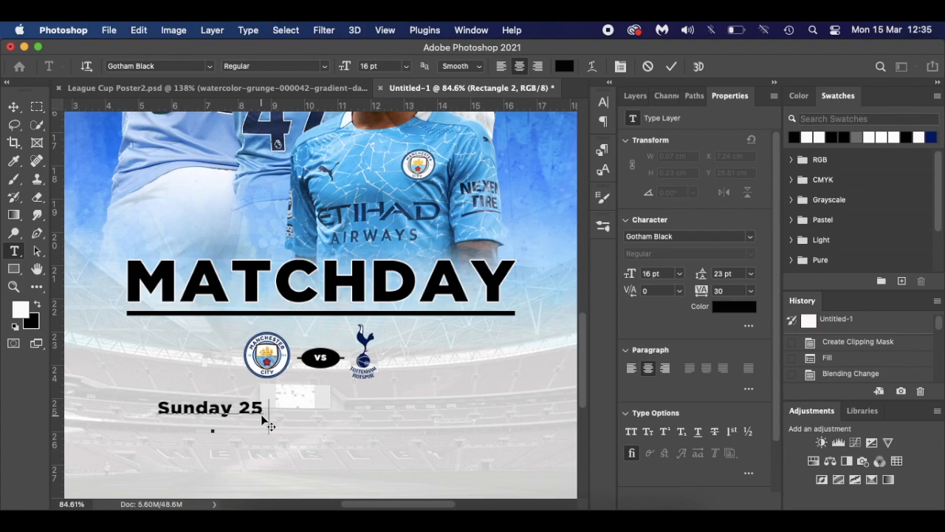
type("2021")
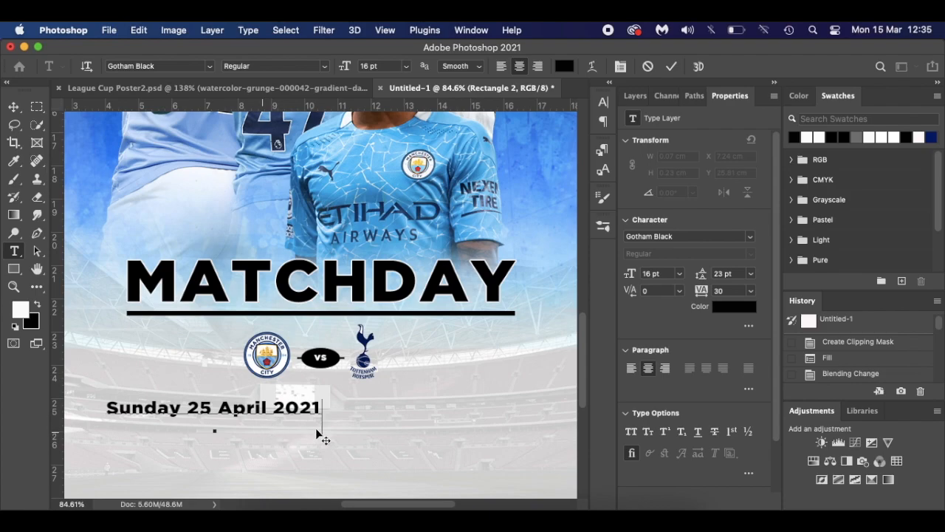
- Centre the date text beneath the badges, showing guides to align it
left_click_drag(316, 432, 378, 438)
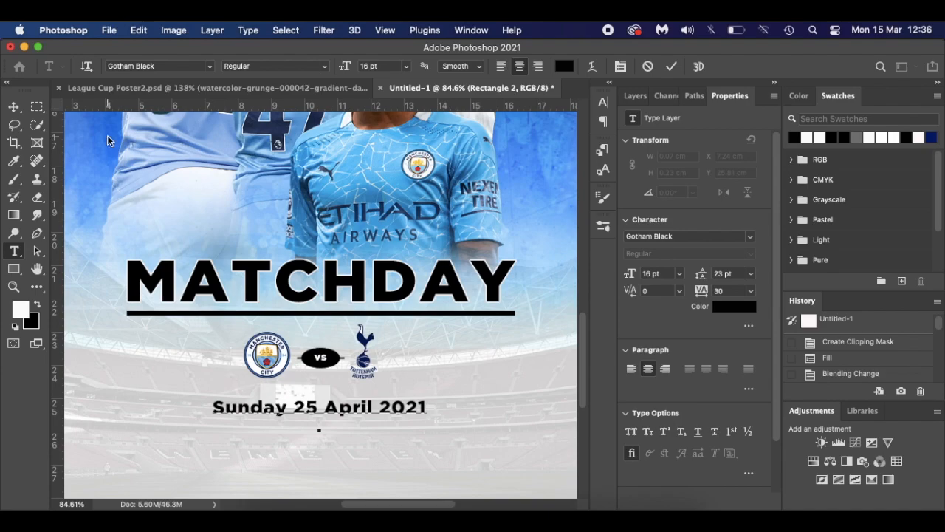
left_click(14, 107)
key("super+t")
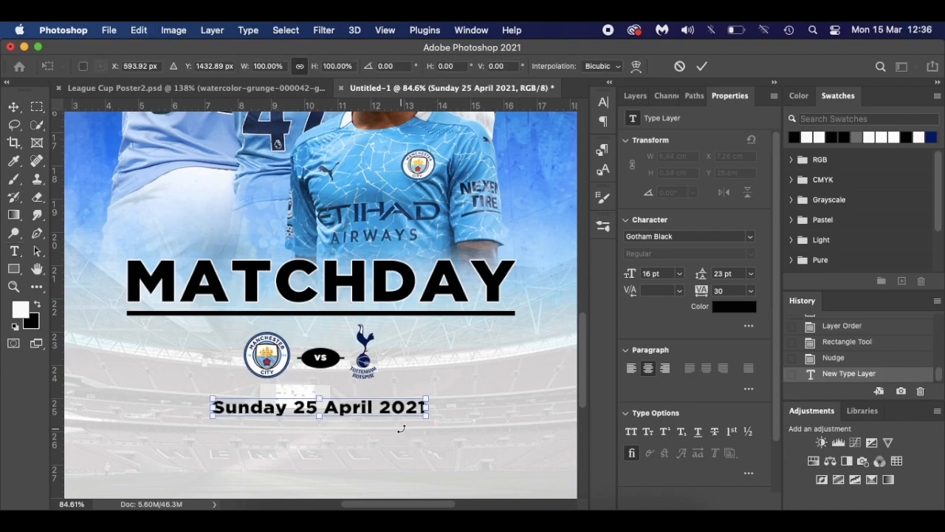
key("super+semicolon")
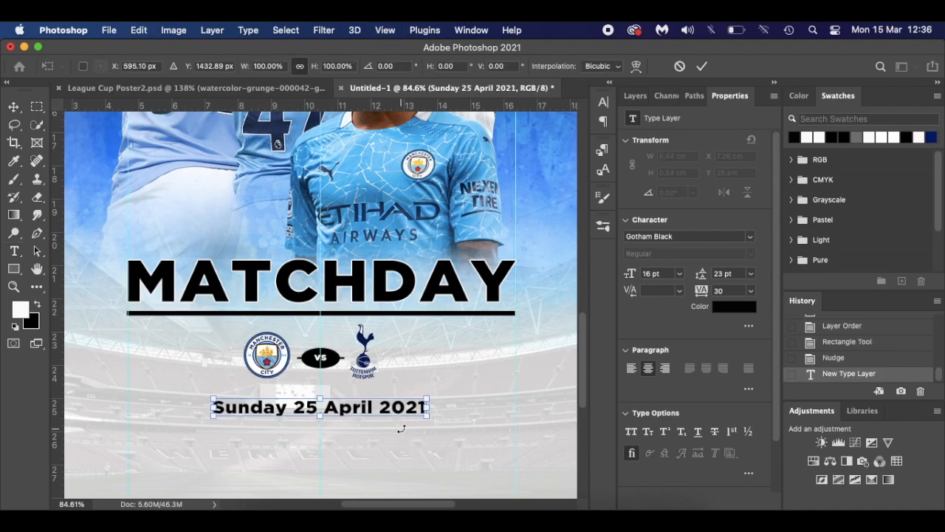
key("Return")
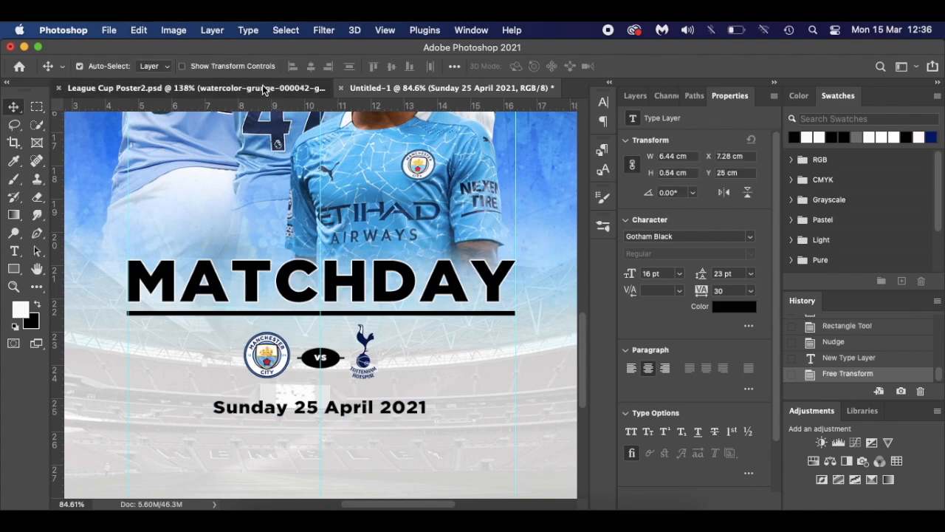
- Check the reference poster, then move the Sunday 25 April 2021 layer to the top
left_click(264, 88)
scroll(426, 386, "down", 5)
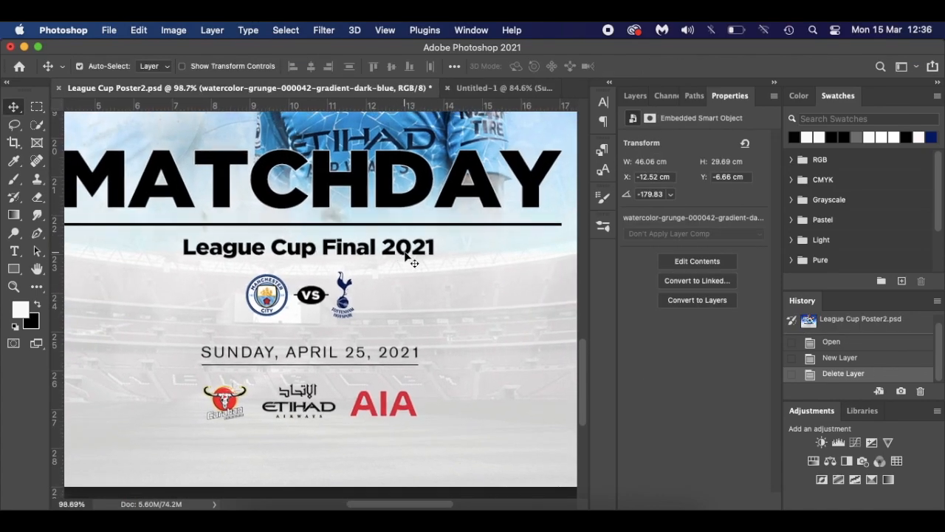
left_click(487, 87)
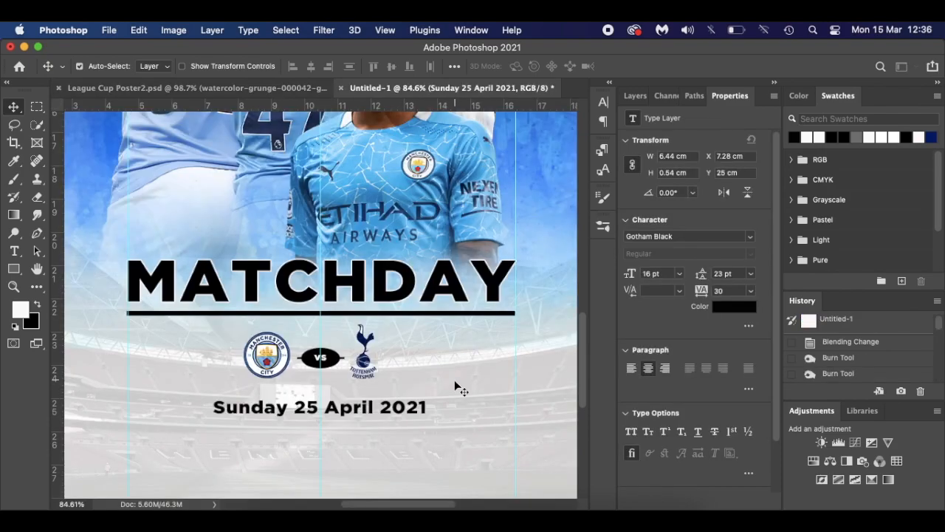
scroll(362, 410, "down", 2)
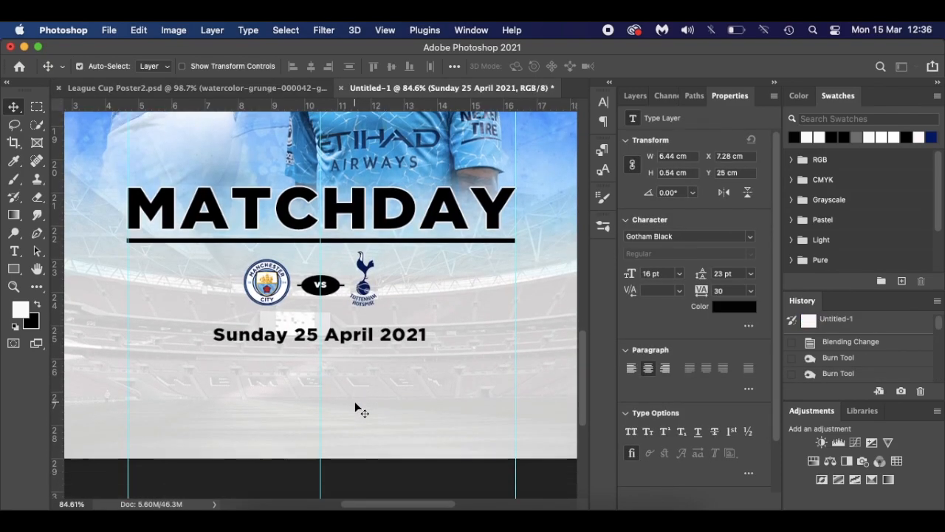
left_click(248, 89)
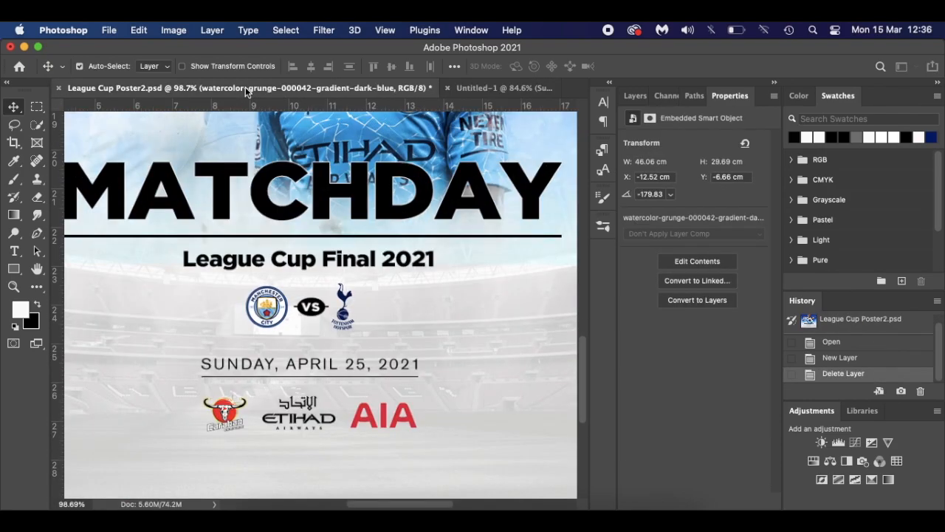
left_click(472, 89)
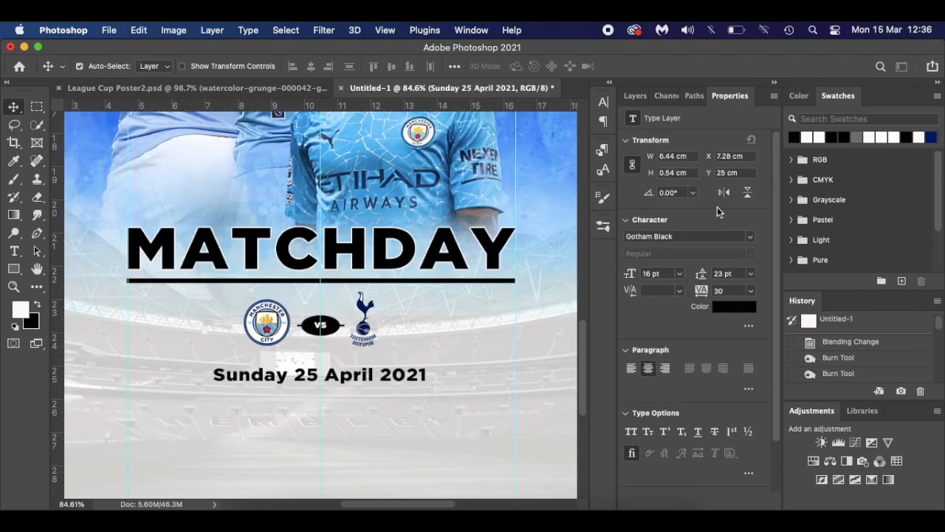
left_click(634, 95)
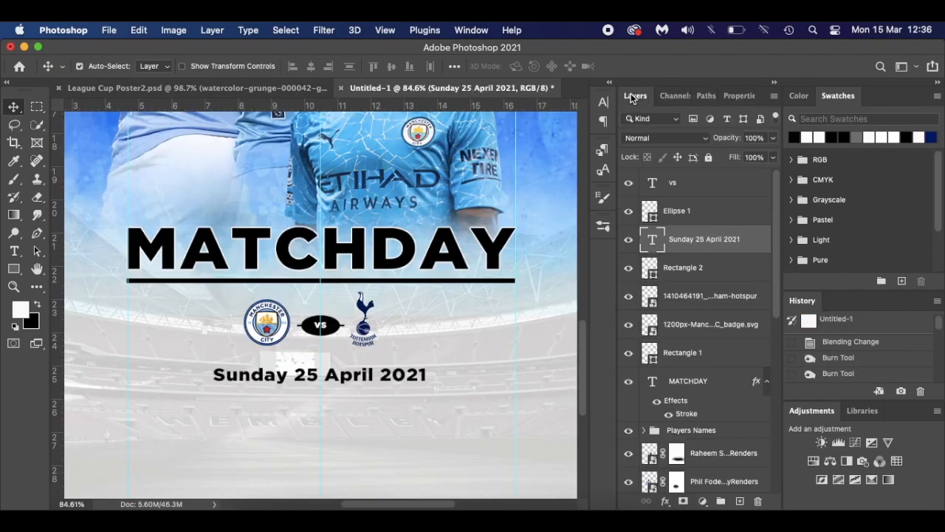
left_click(709, 189)
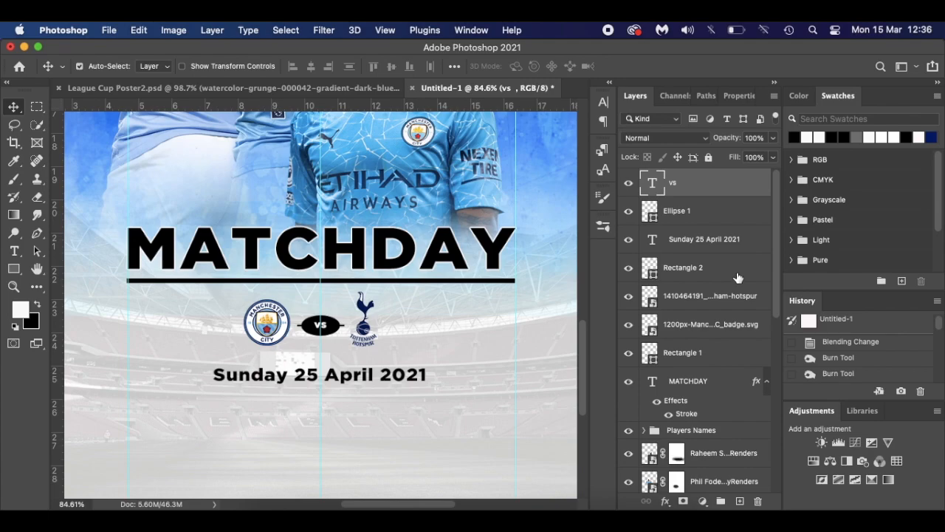
left_click_drag(718, 236, 719, 178)
- Add two vertical guides and draw a thin 6.39 × 0.07 cm black underline beneath the date
left_click(13, 269)
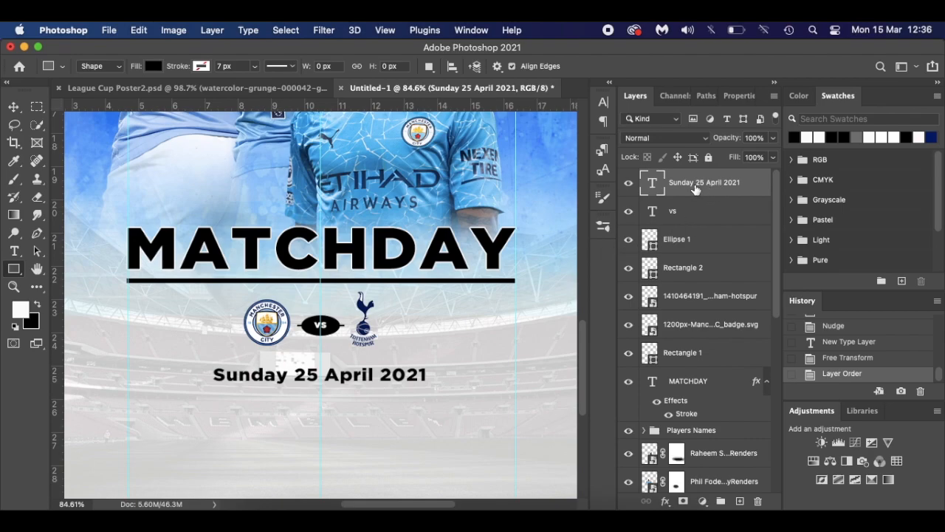
left_click_drag(62, 374, 214, 390)
left_click_drag(64, 405, 422, 417)
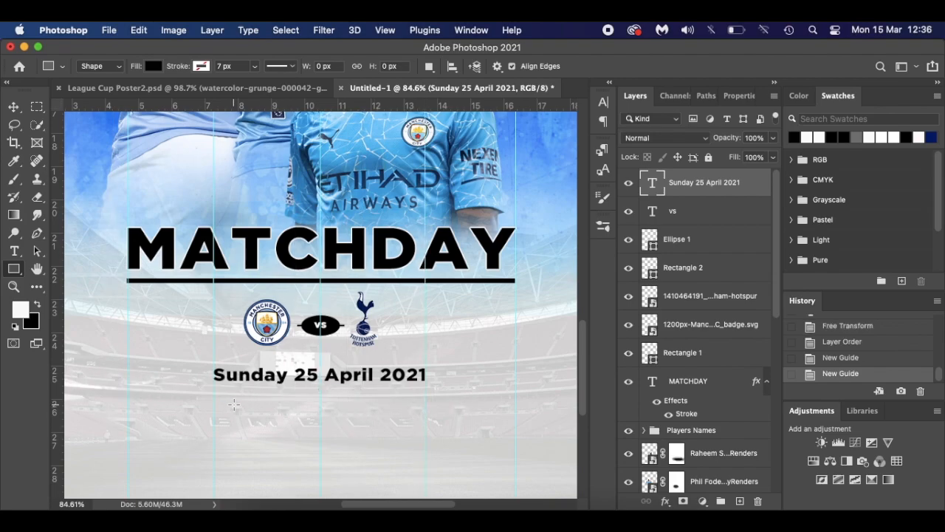
left_click_drag(213, 390, 425, 393)
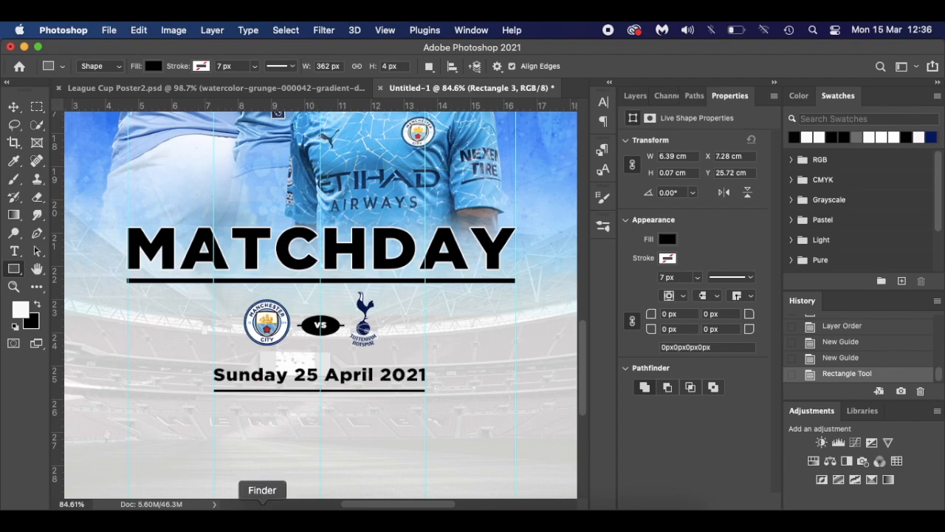
- Place the Carabao_Daeng.png logo, scaled small, below the underlined date
left_click(263, 513)
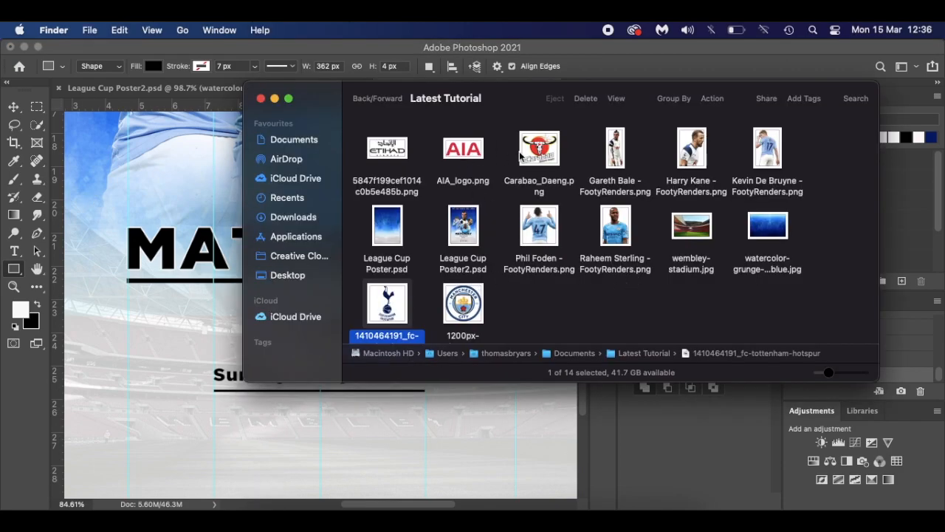
left_click_drag(540, 152, 327, 447)
left_click_drag(421, 213, 315, 315)
left_click_drag(285, 355, 274, 447)
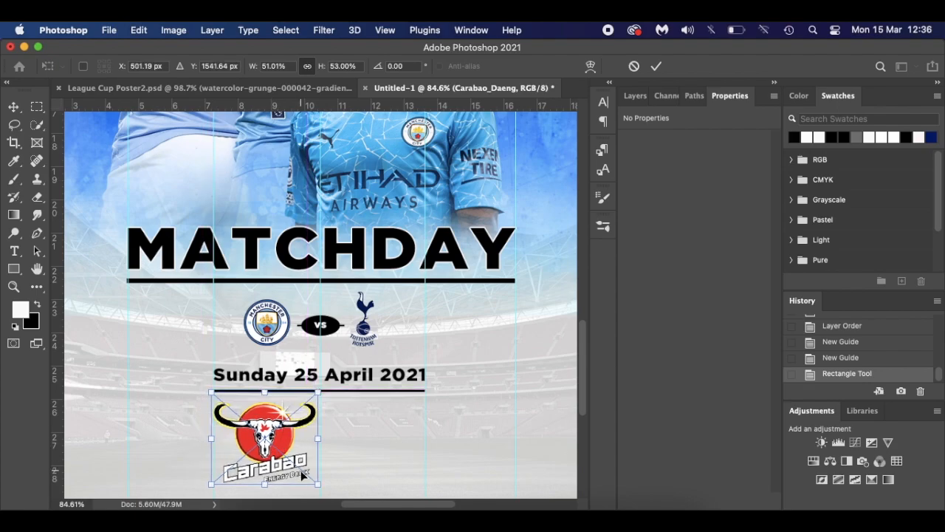
left_click_drag(318, 484, 275, 450)
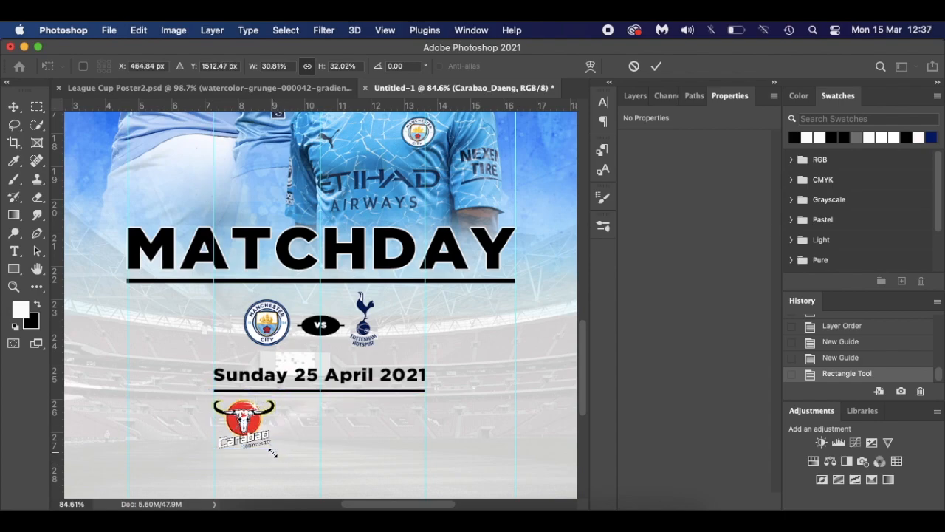
key("Return")
- Place the Etihad logo scaled to 2.38 × 1.11 cm beside the Carabao logo
left_click(262, 508)
left_click_drag(387, 147, 380, 404)
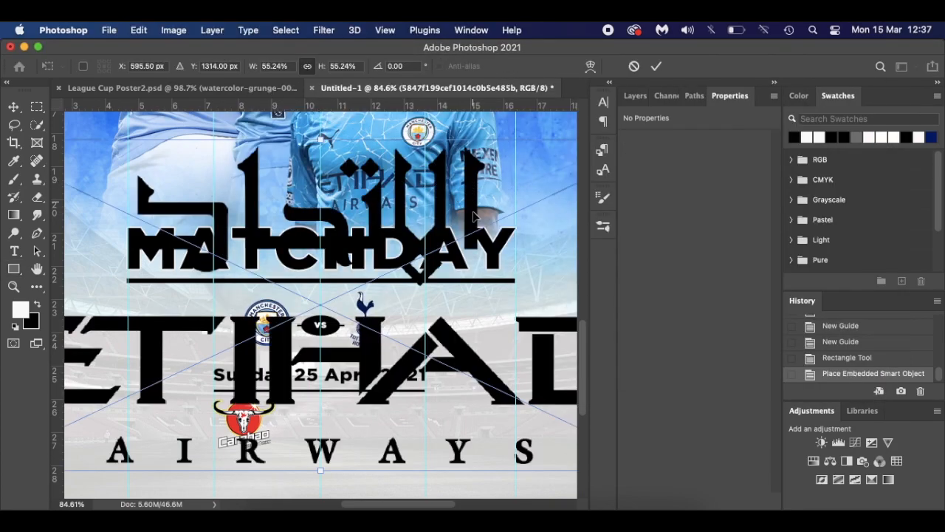
key("super+0")
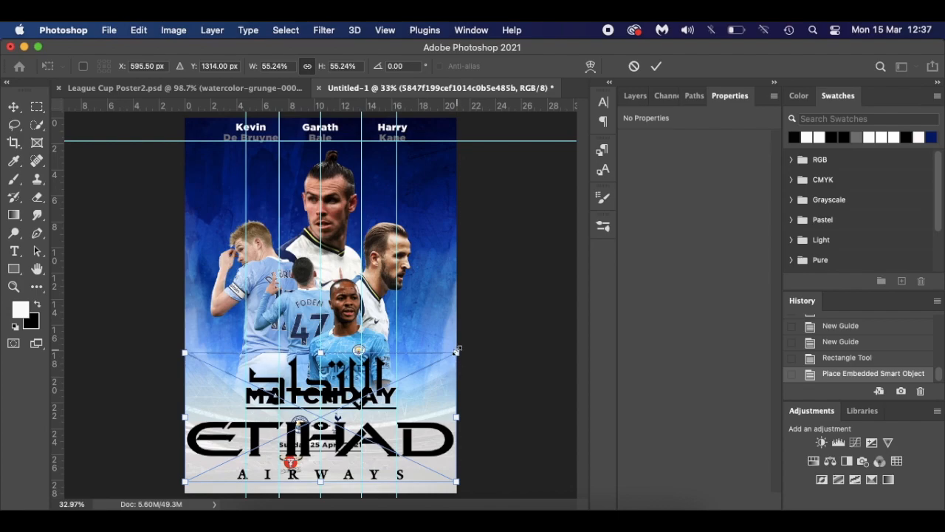
left_click_drag(457, 351, 357, 431)
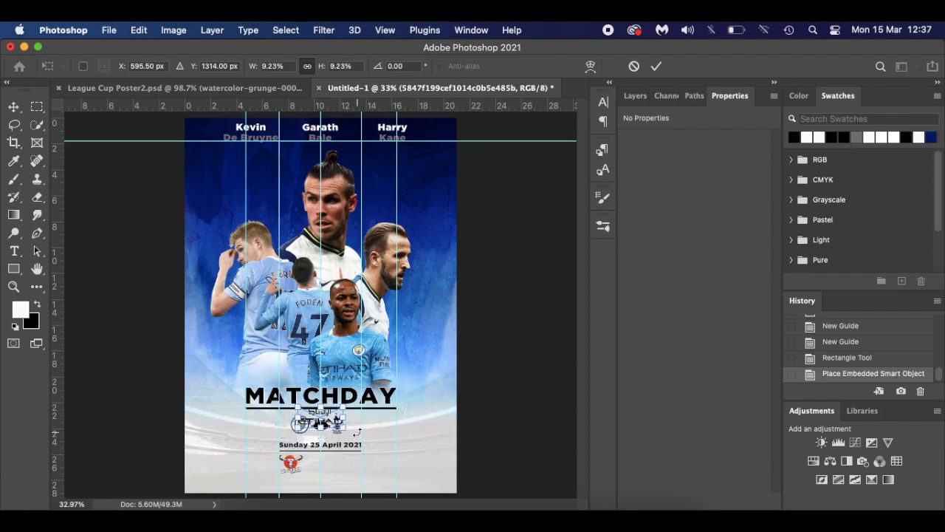
scroll(357, 431, "up", 5)
scroll(359, 431, "down", 3)
left_click_drag(339, 299, 331, 365)
key("Return")
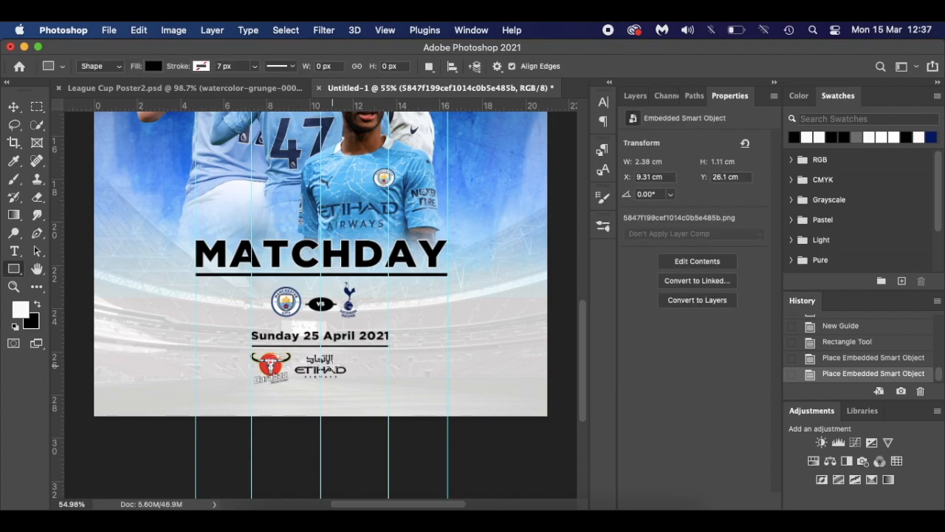
- Place AIA_logo.png at 25.38% scale to the right of the Etihad logo
left_click(260, 507)
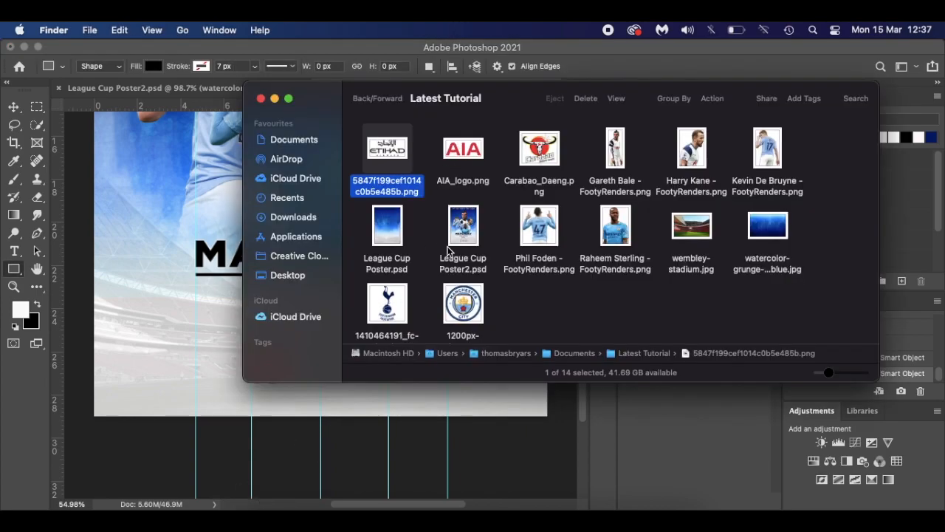
left_click_drag(468, 147, 432, 436)
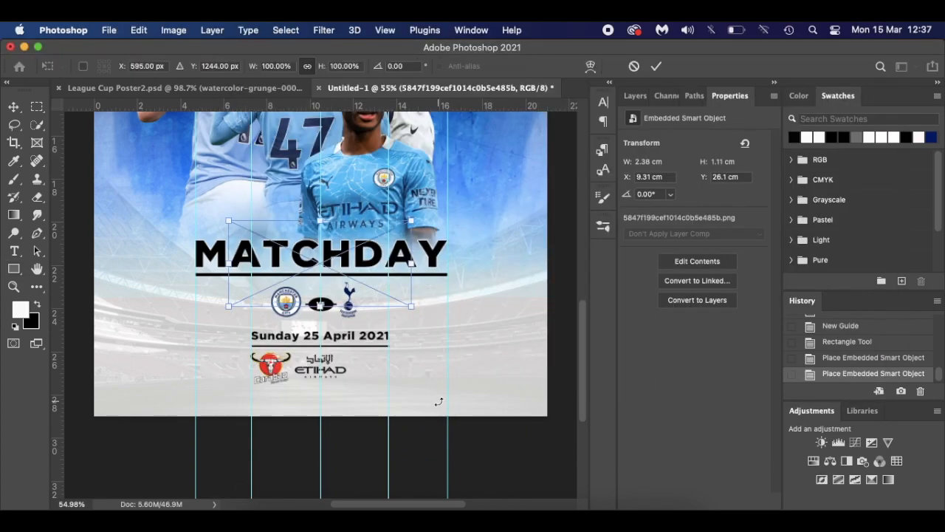
left_click_drag(411, 220, 391, 378)
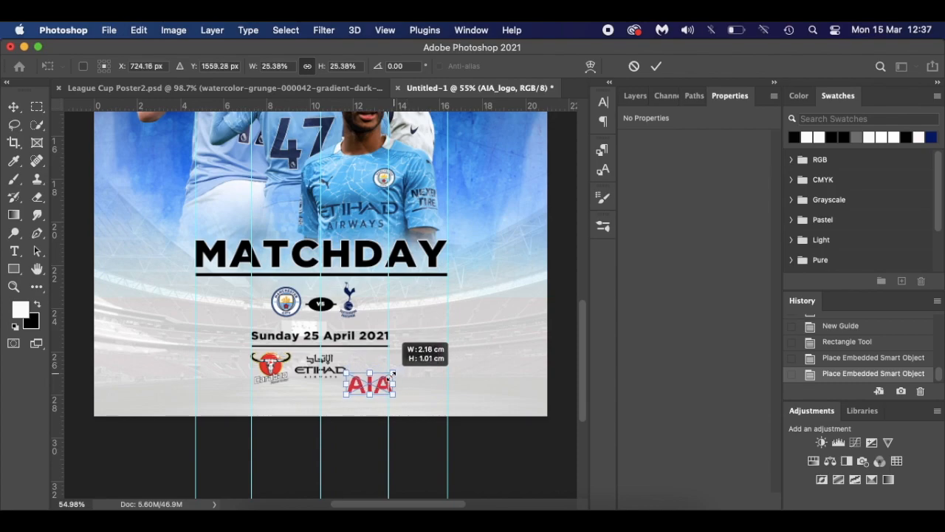
scroll(392, 378, "up", 2)
scroll(389, 377, "up", 3)
left_click_drag(412, 393, 407, 362)
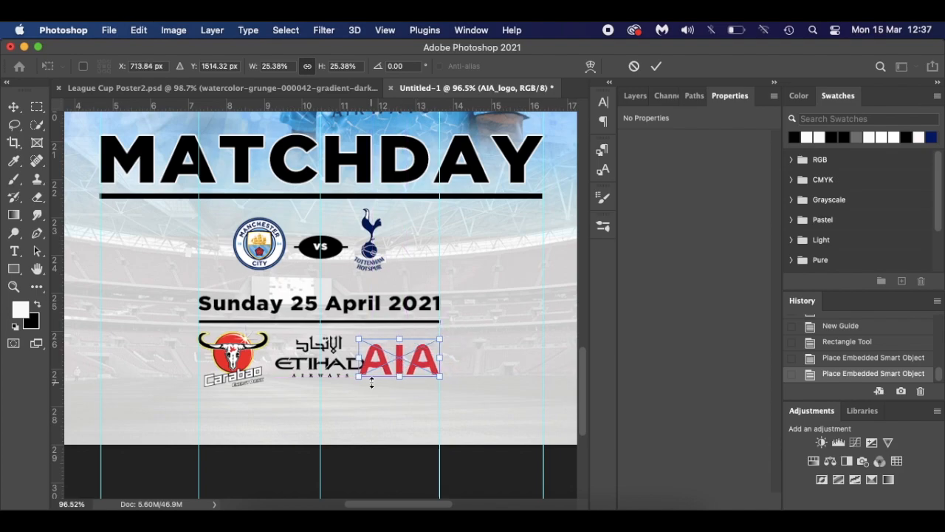
left_click_drag(356, 379, 381, 366)
key("Return")
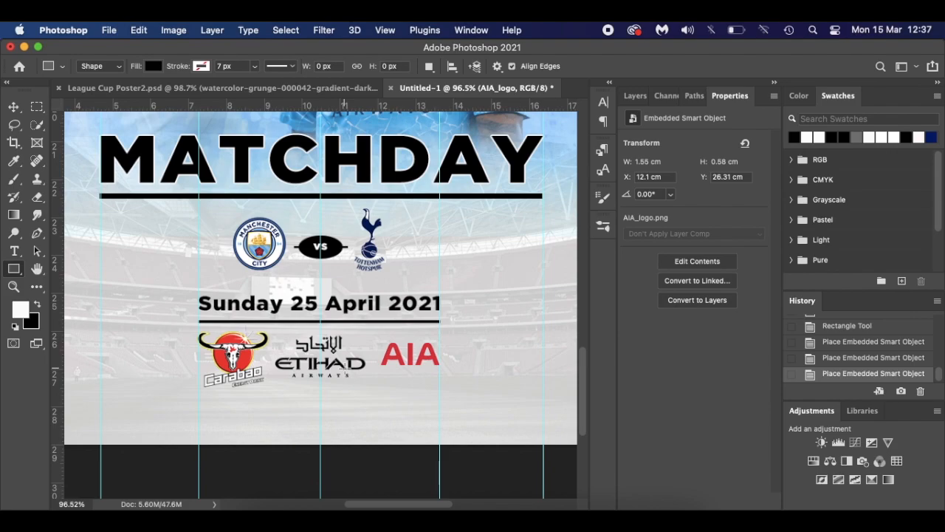
key("v")
left_click(348, 374)
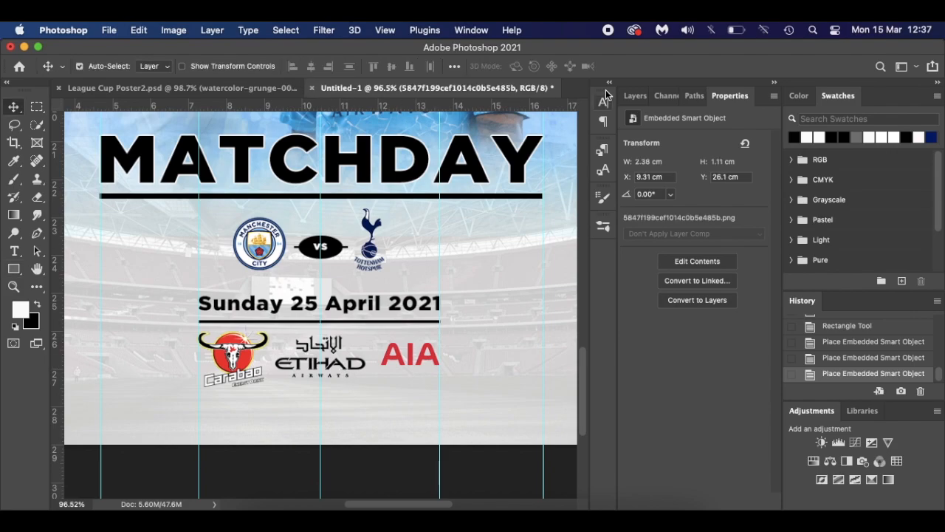
- Shrink the Etihad logo to 4.87% and nudge it right
left_click(629, 96)
key("super+t")
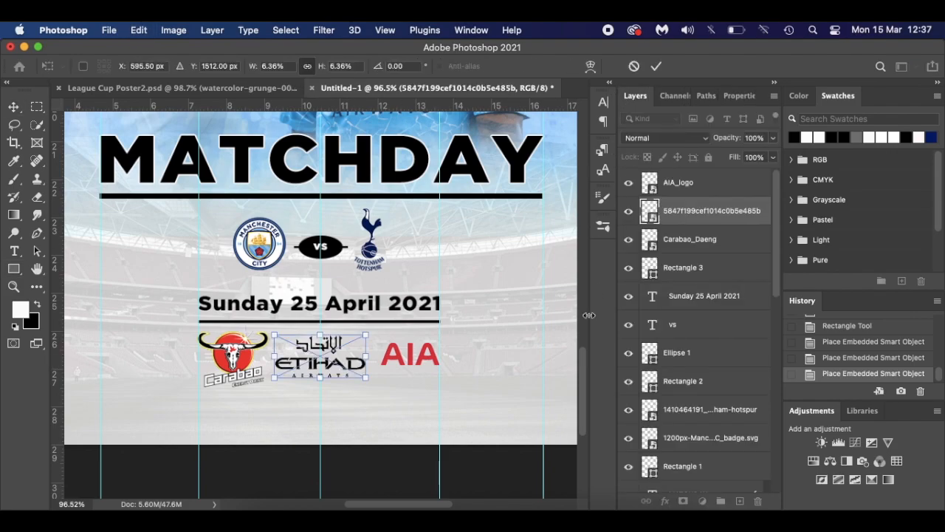
left_click_drag(360, 377, 344, 362)
key("Return")
- Shrink the Carabao logo to about 24%
left_click(242, 365)
key("super+t")
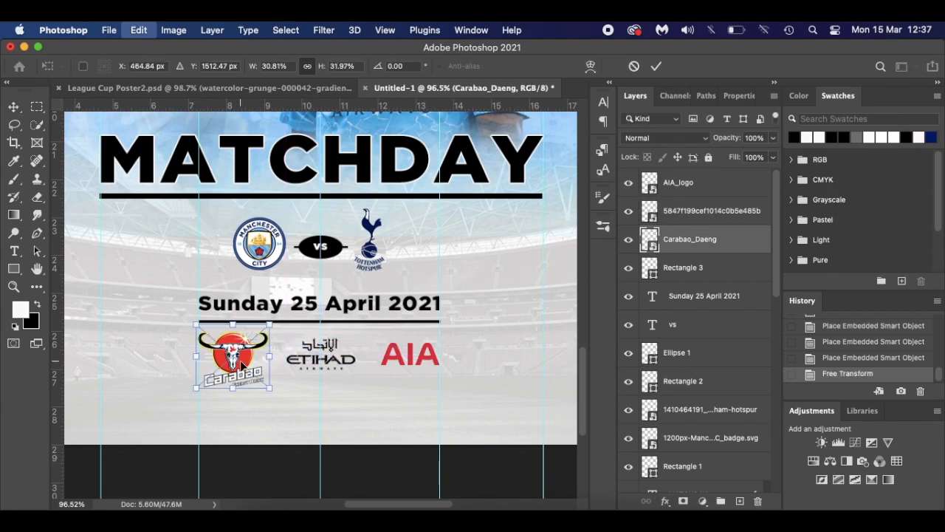
left_click_drag(270, 391, 249, 356)
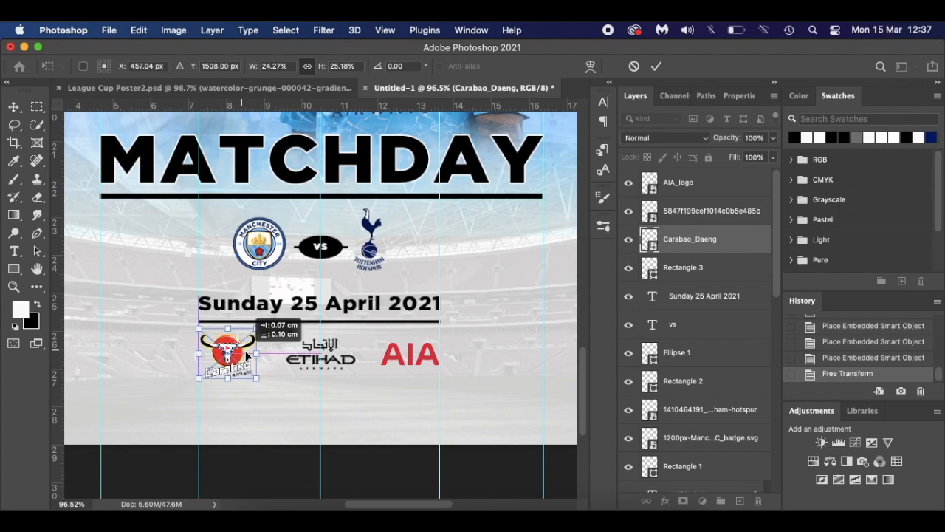
key("Return")
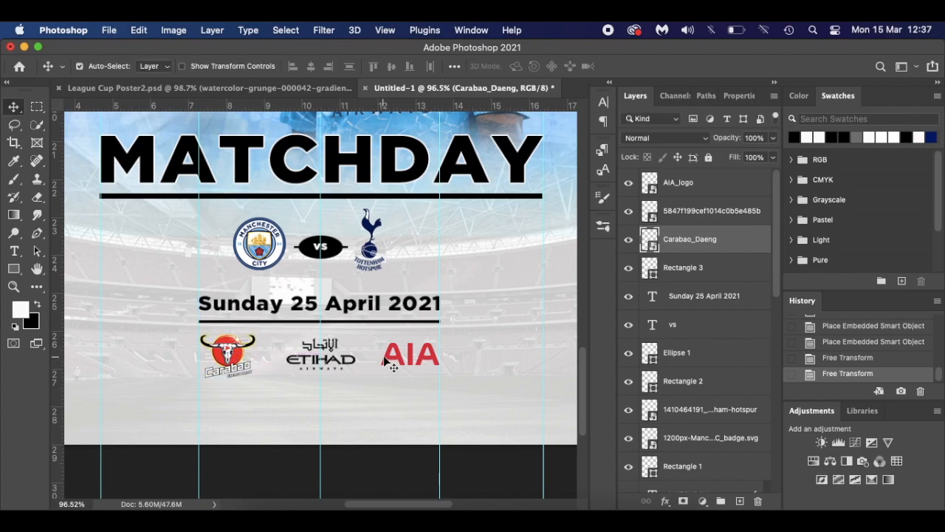
left_click(325, 364)
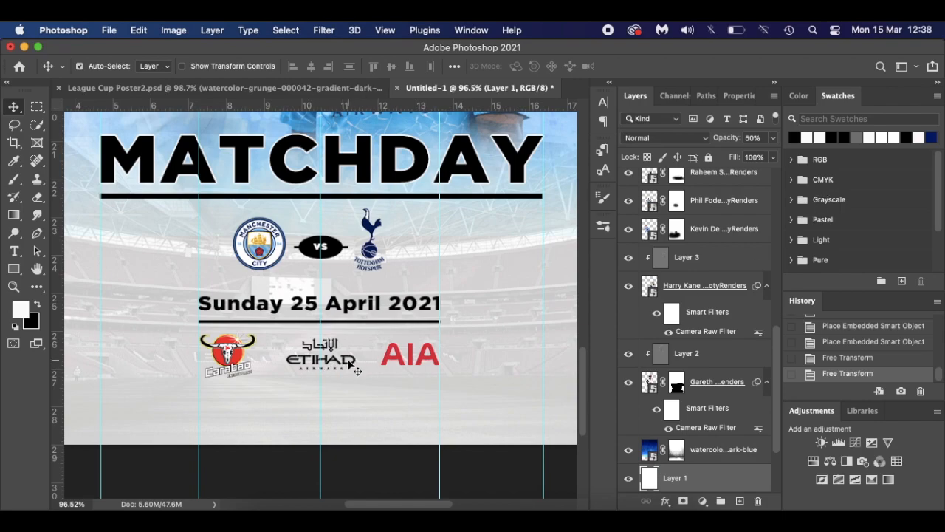
- Add a horizontal guide at Y 27.02 cm across the sponsor logos and view the full poster
left_click(345, 361)
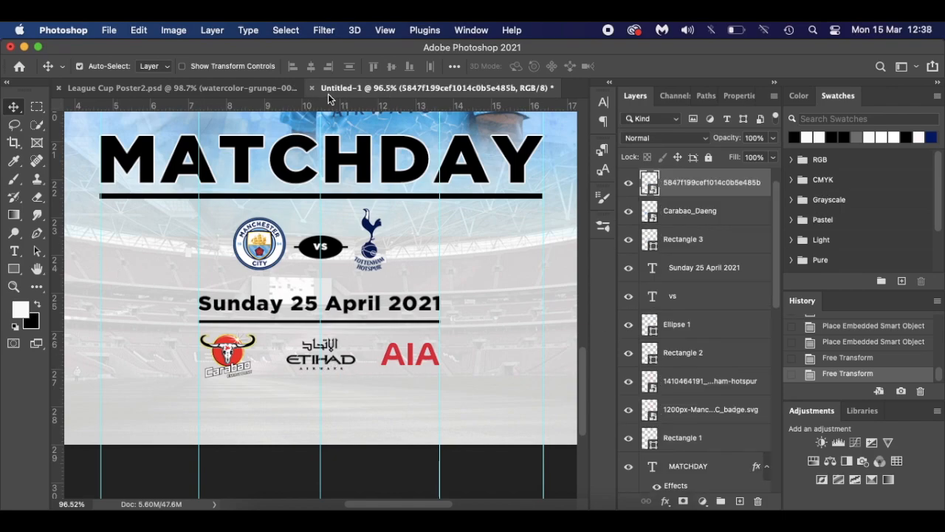
left_click_drag(330, 103, 332, 370)
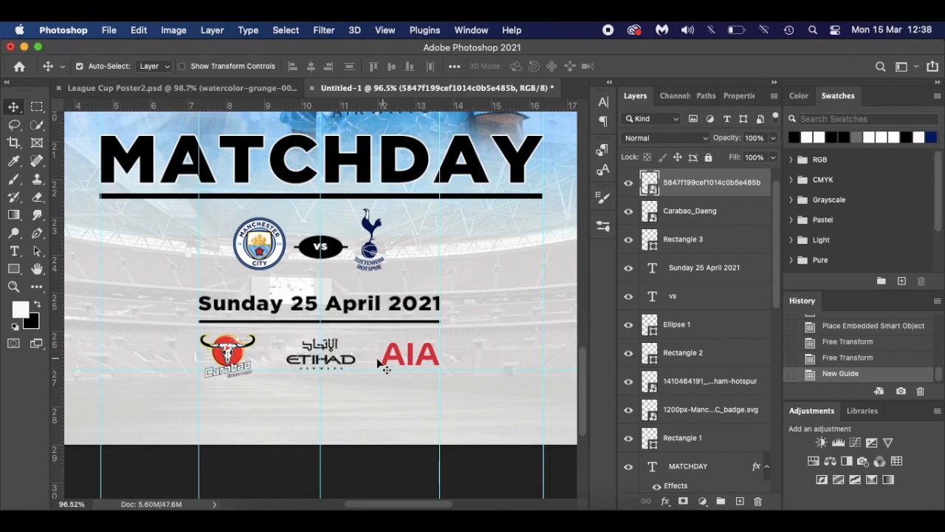
key("super+0")
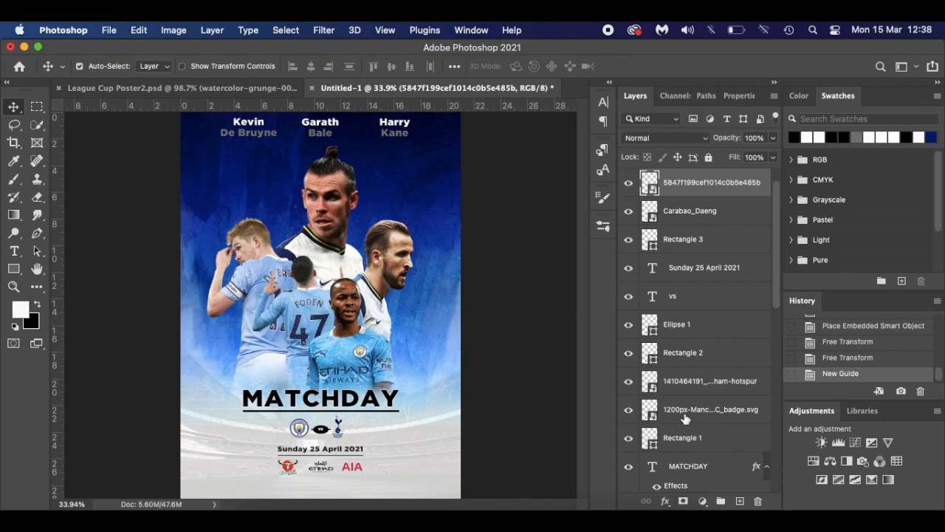
scroll(685, 418, "down", 8)
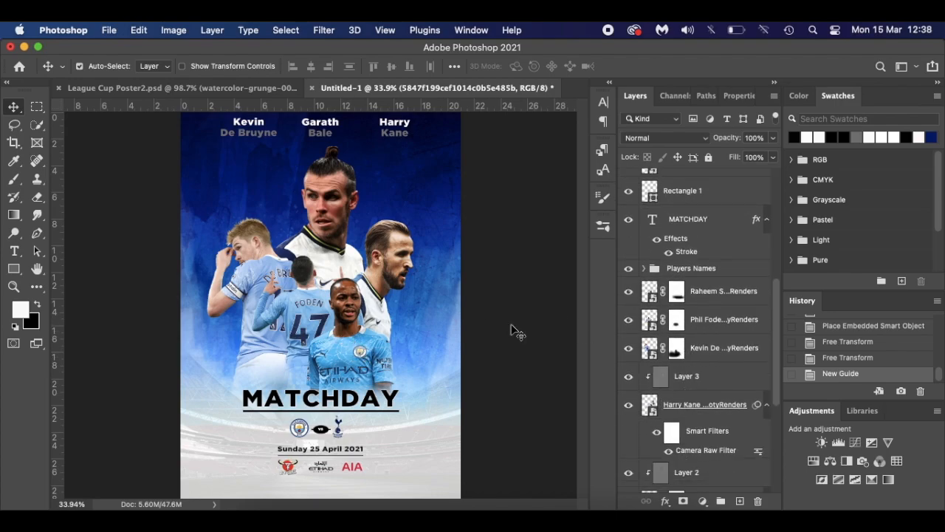